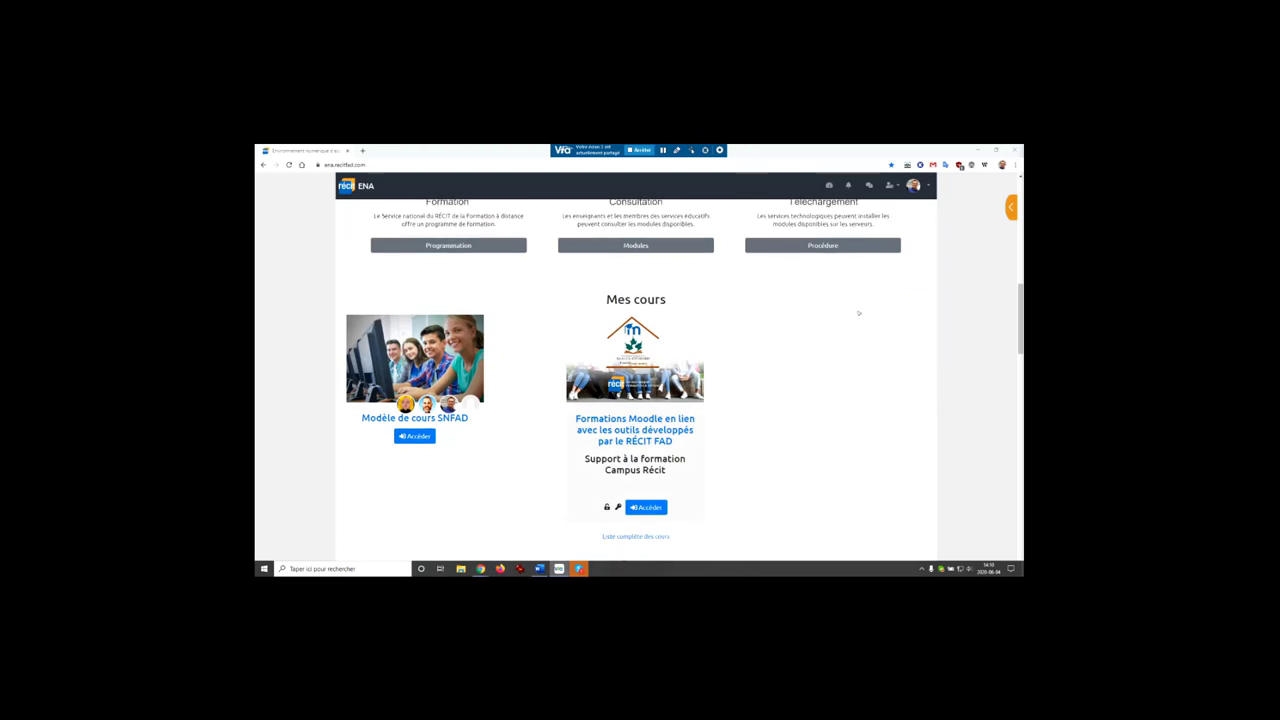
# - Look over the ENA home page and open the course "Formations Moodle en lien avec les outils développés par le RÉCIT FAD"
pyautogui.scroll(10, 857, 314)
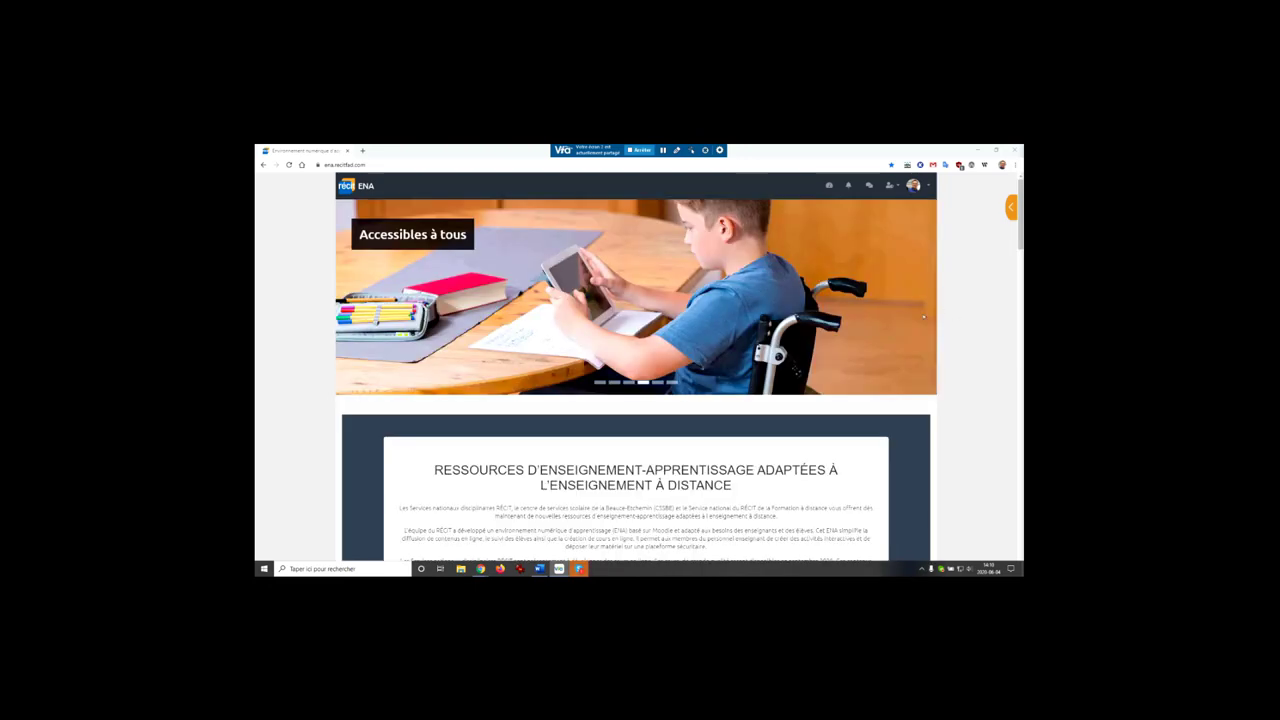
pyautogui.scroll(-3, 446, 363)
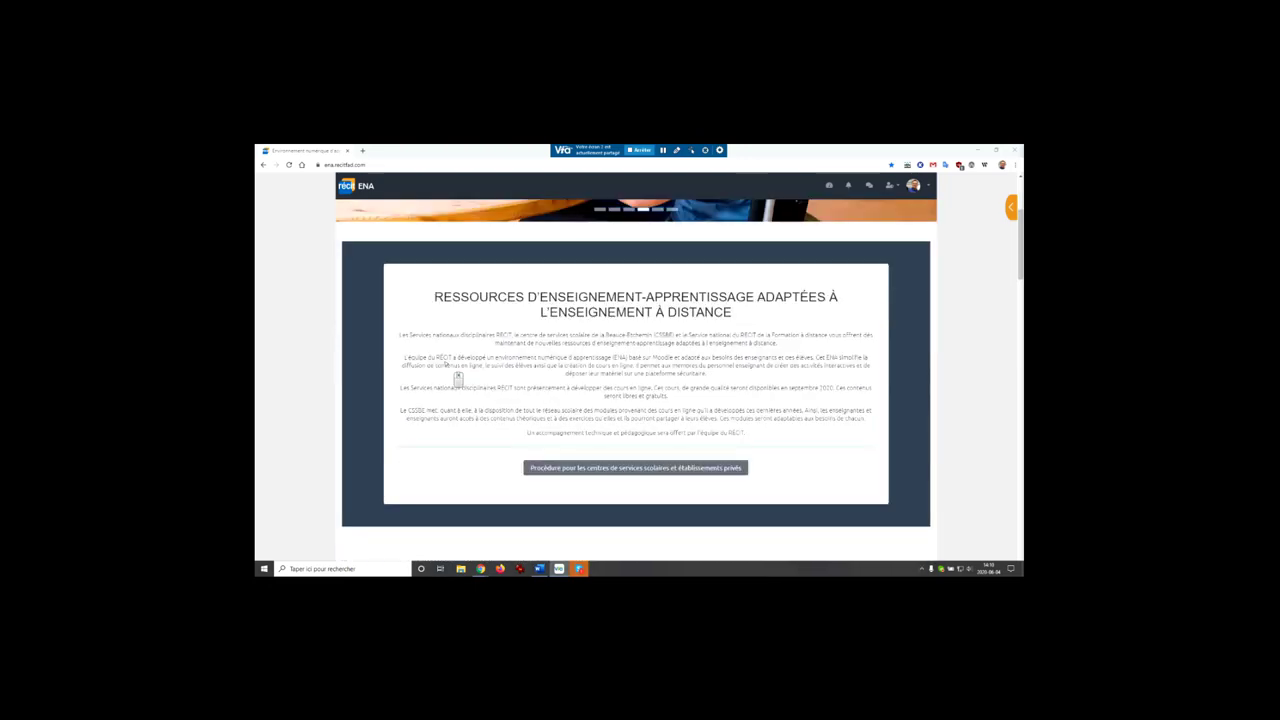
pyautogui.scroll(-2, 446, 363)
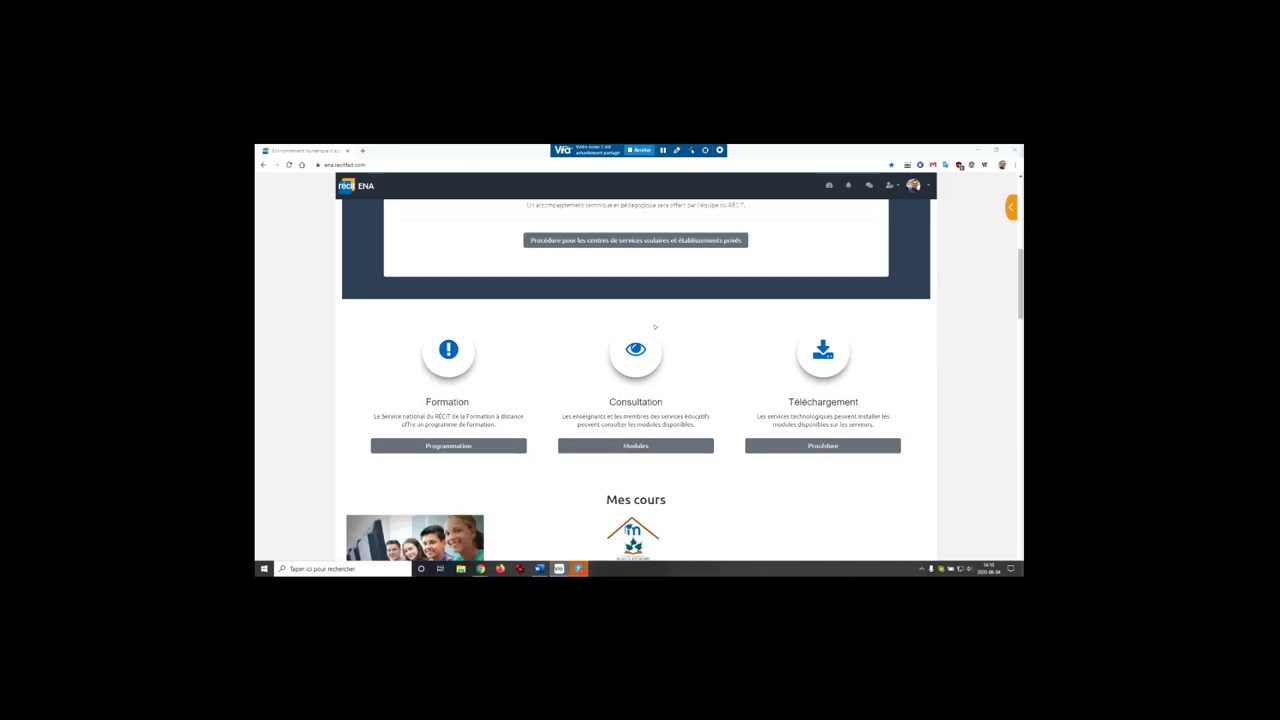
pyautogui.scroll(-3, 739, 368)
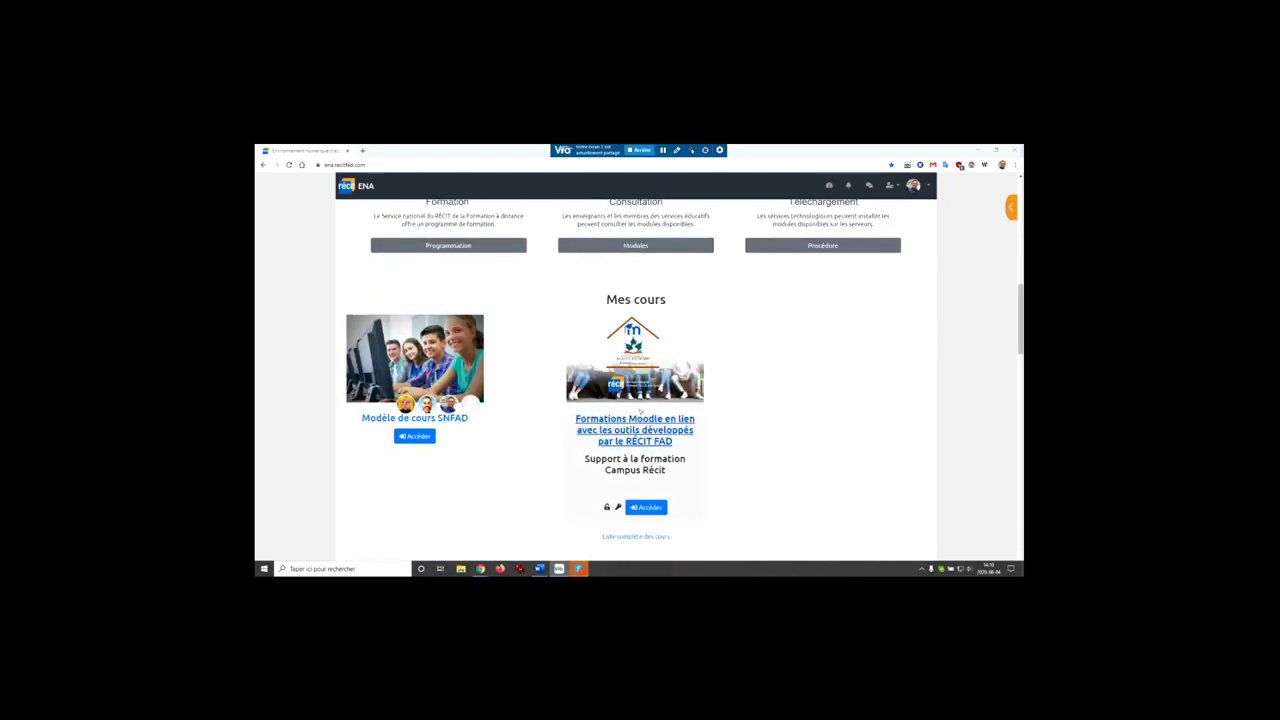
pyautogui.click(634, 421)
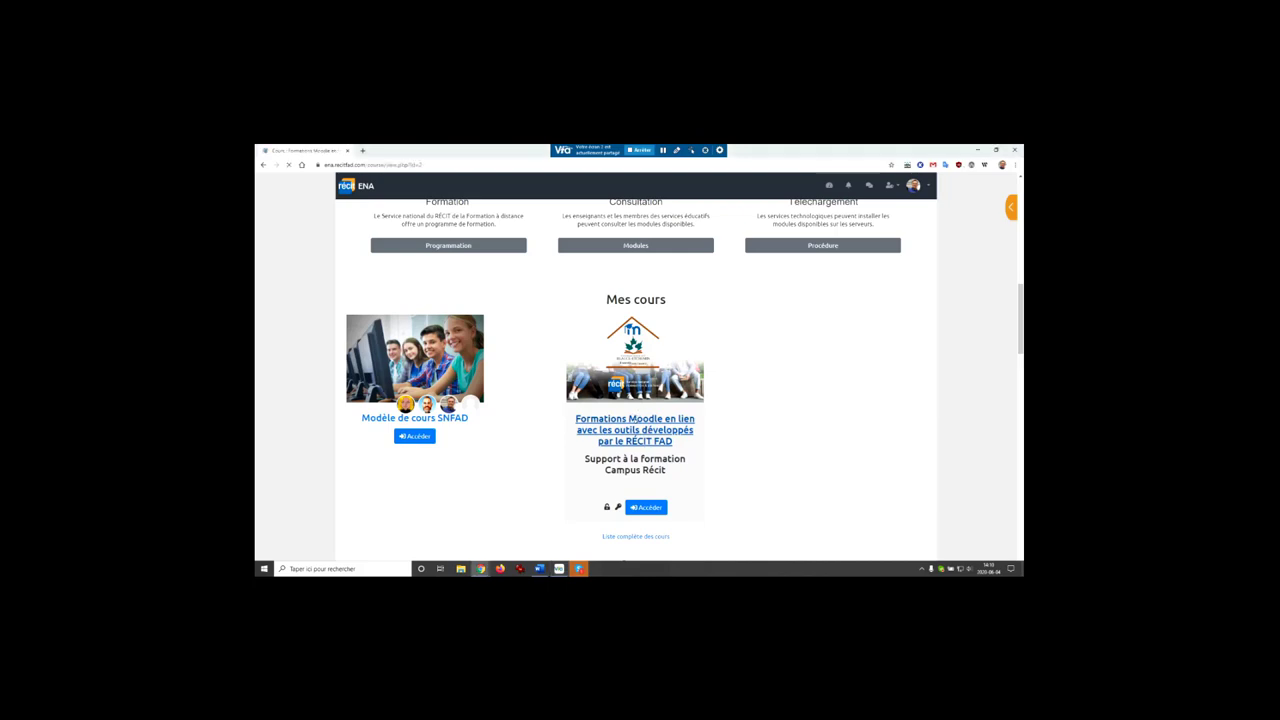
# - Open the Formation 4 section and review its meeting recording area and explanatory video capsules
pyautogui.scroll(-1, 702, 319)
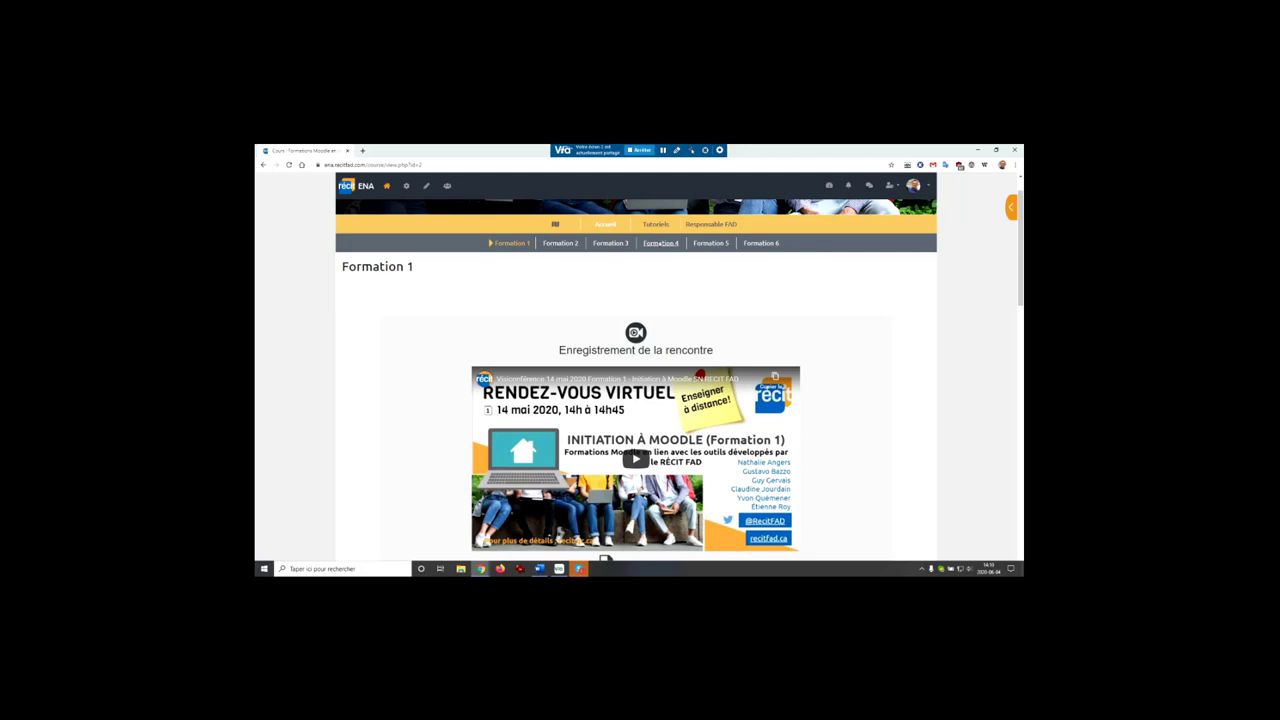
pyautogui.click(662, 244)
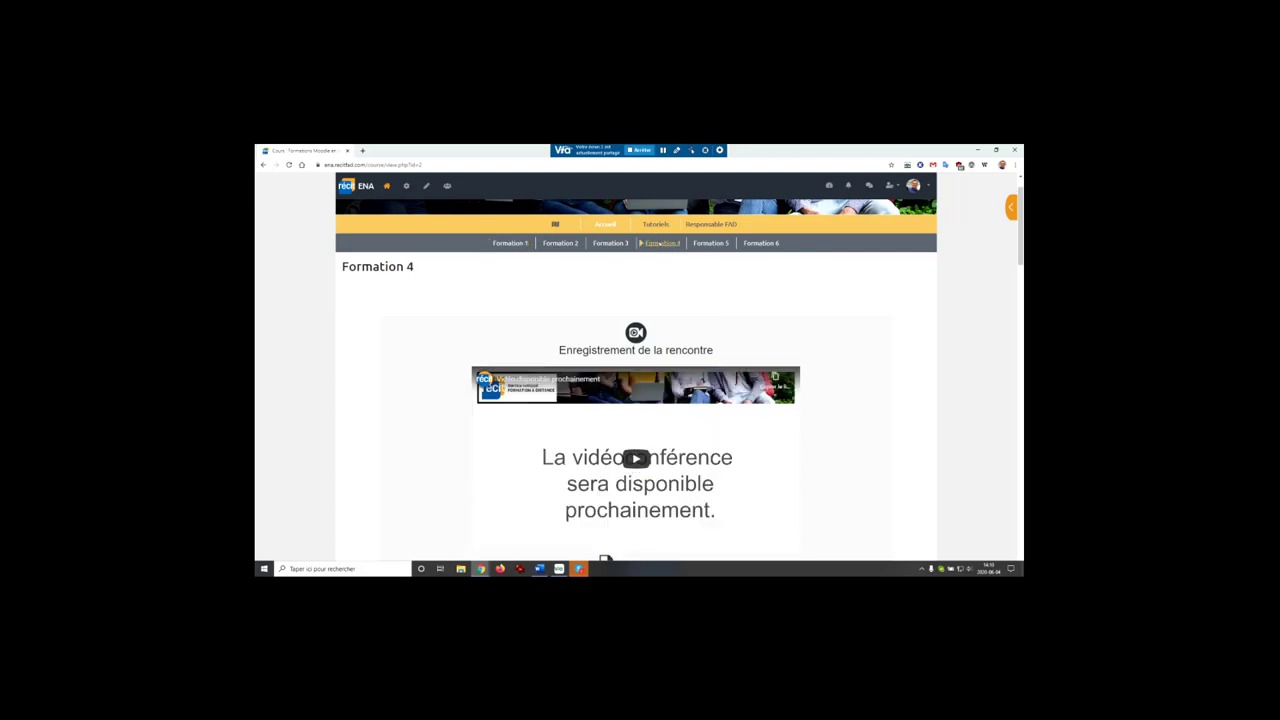
pyautogui.scroll(-2, 907, 347)
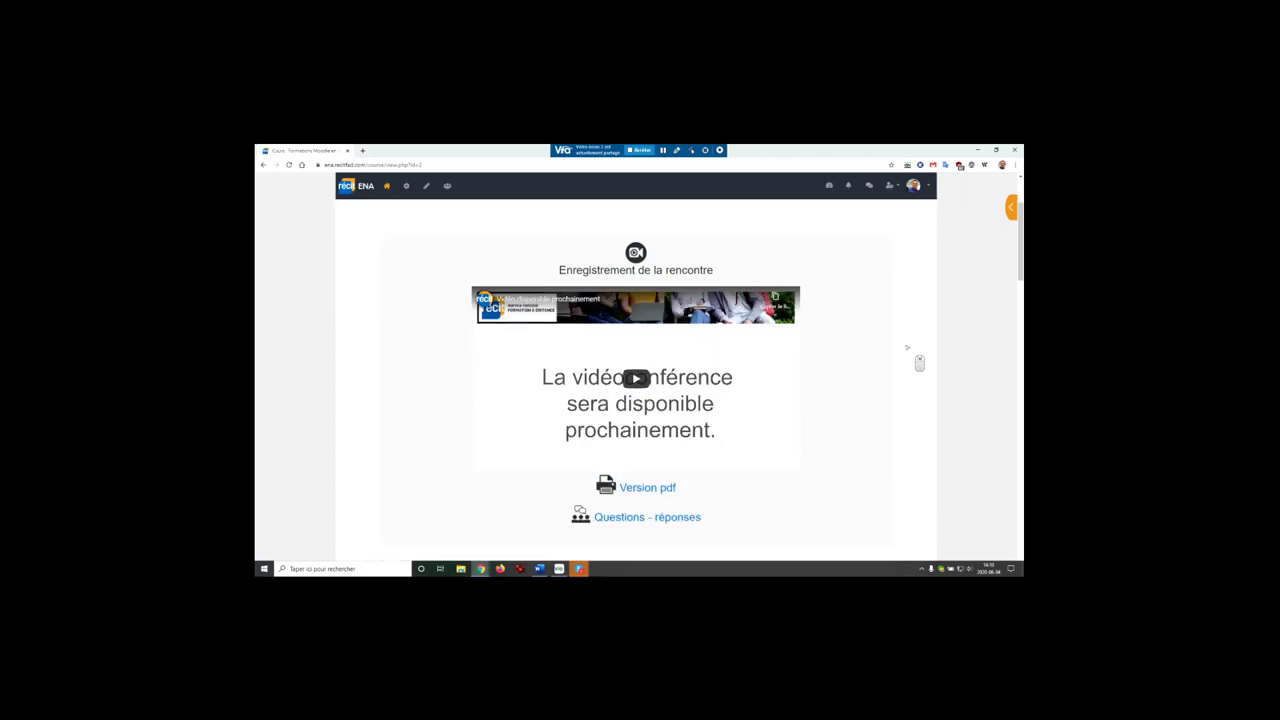
pyautogui.scroll(-2, 907, 347)
pyautogui.scroll(-4, 907, 347)
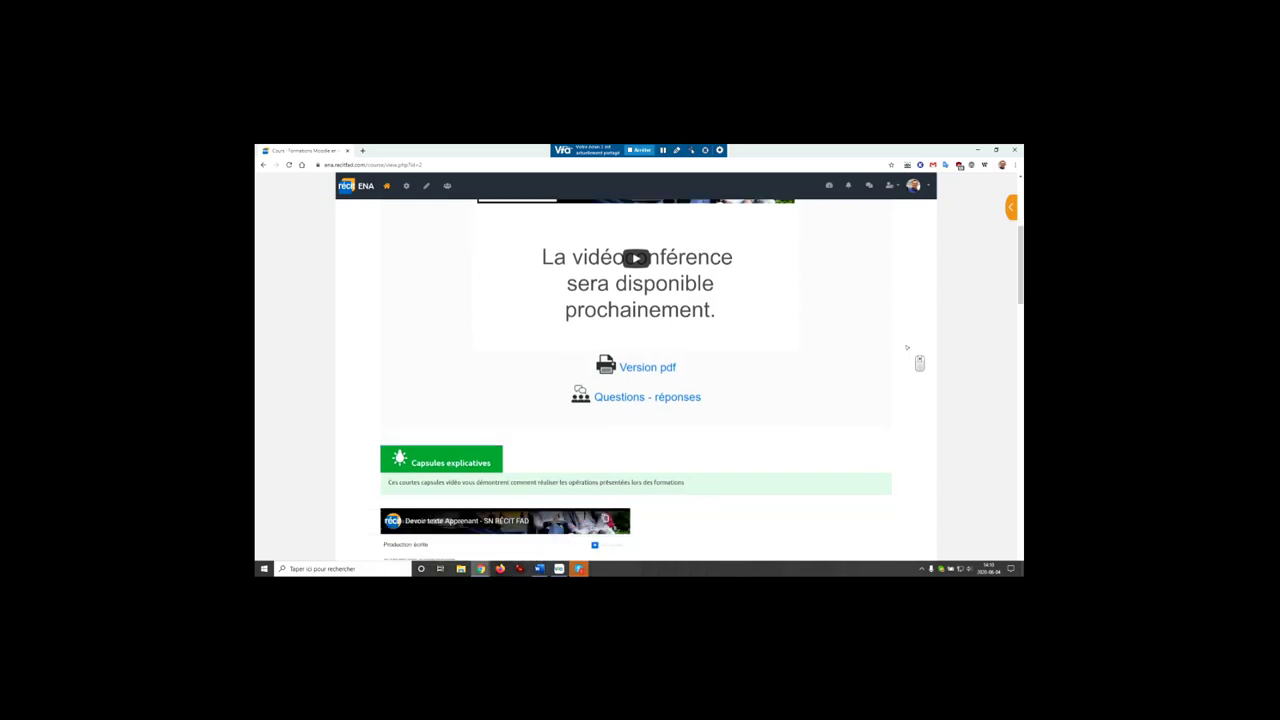
pyautogui.scroll(-3, 907, 347)
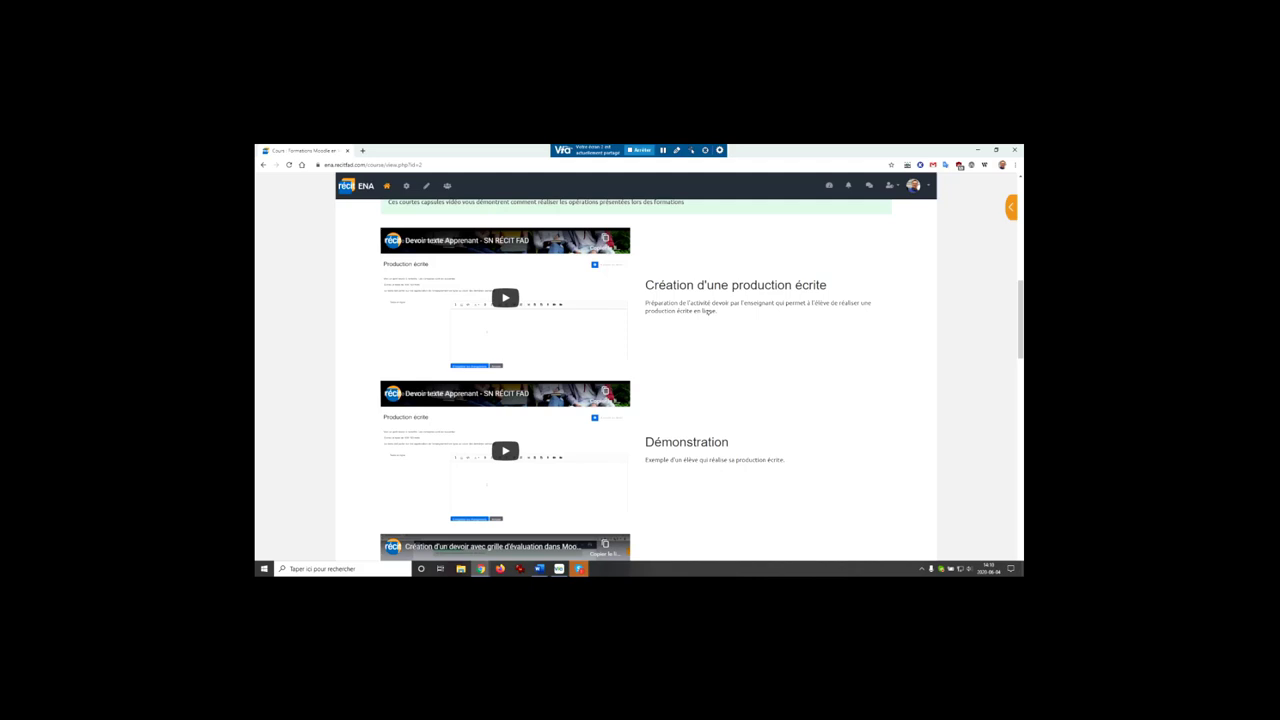
pyautogui.scroll(-1, 908, 316)
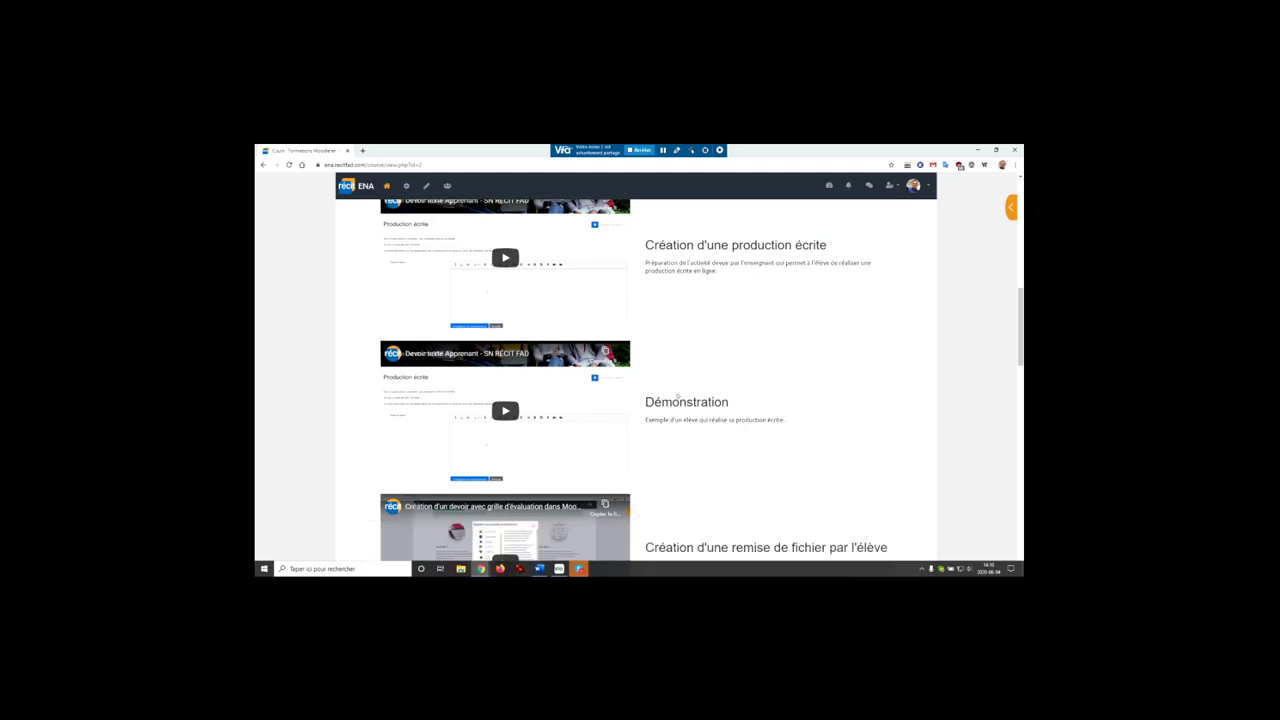
pyautogui.scroll(4, 845, 412)
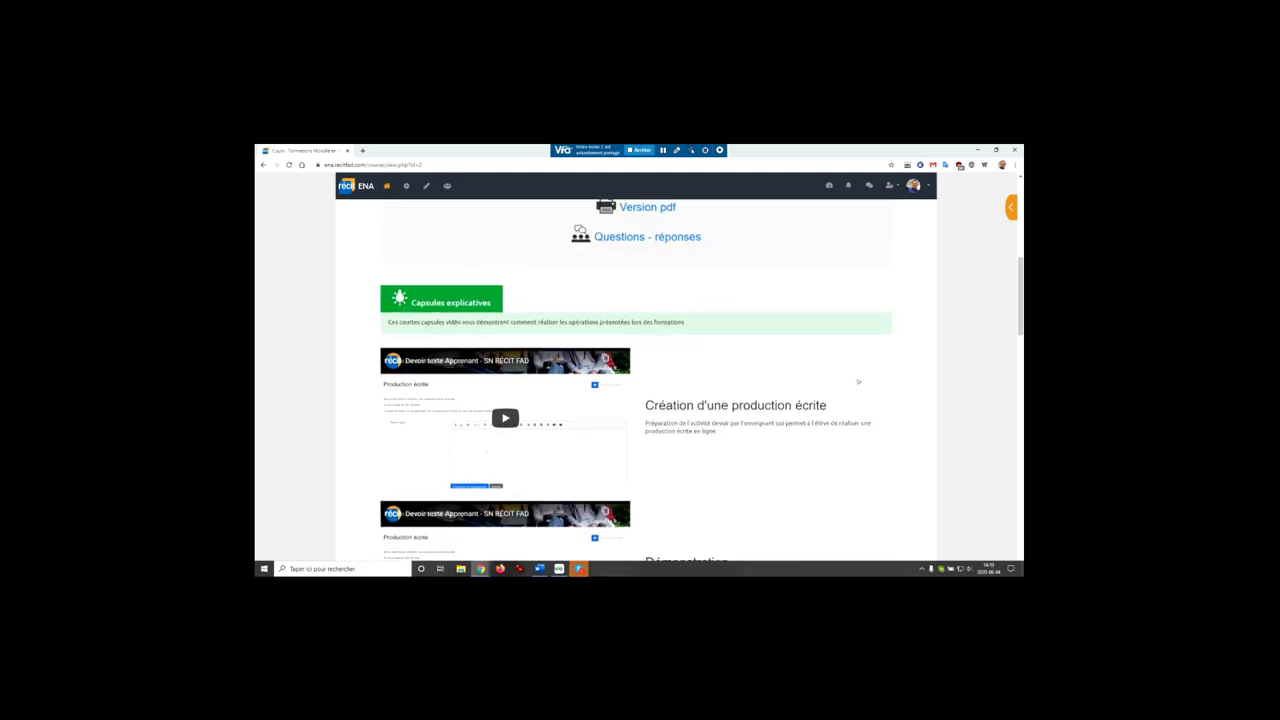
# - Return to the ENA home page and open the course "Modèle de cours SNFAD"
pyautogui.scroll(4, 858, 381)
pyautogui.scroll(1, 703, 406)
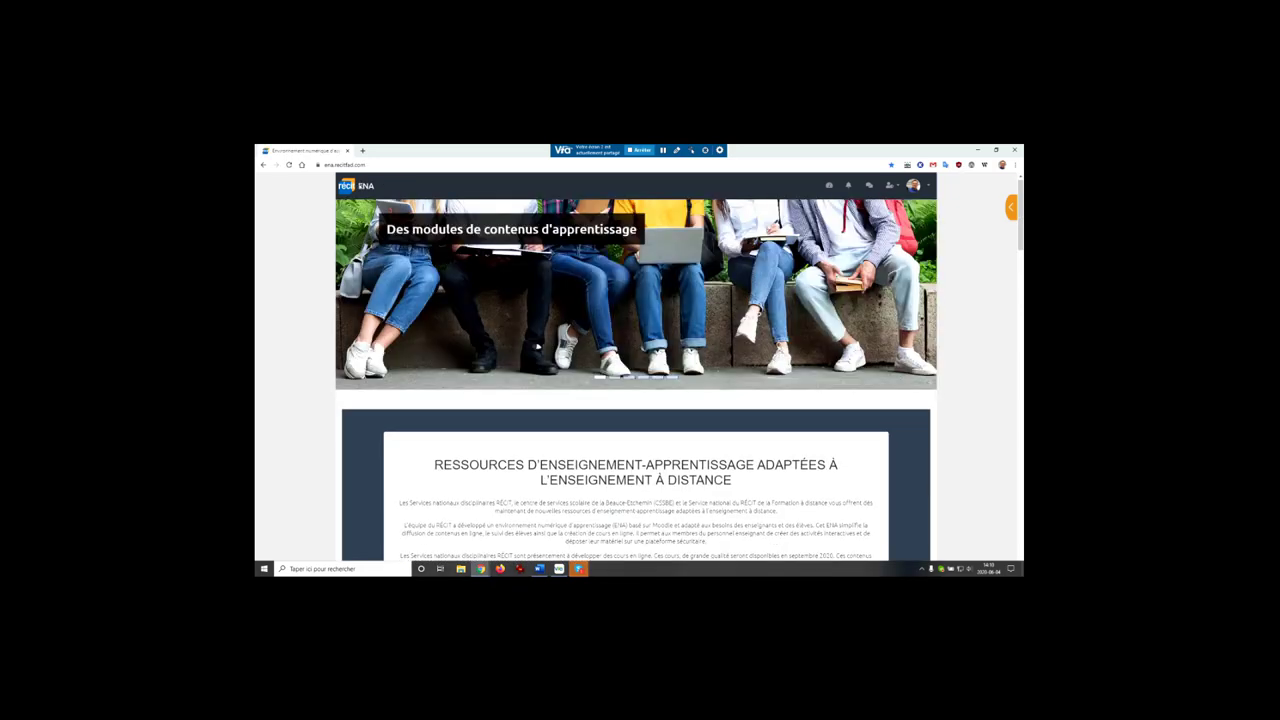
pyautogui.scroll(-10, 386, 378)
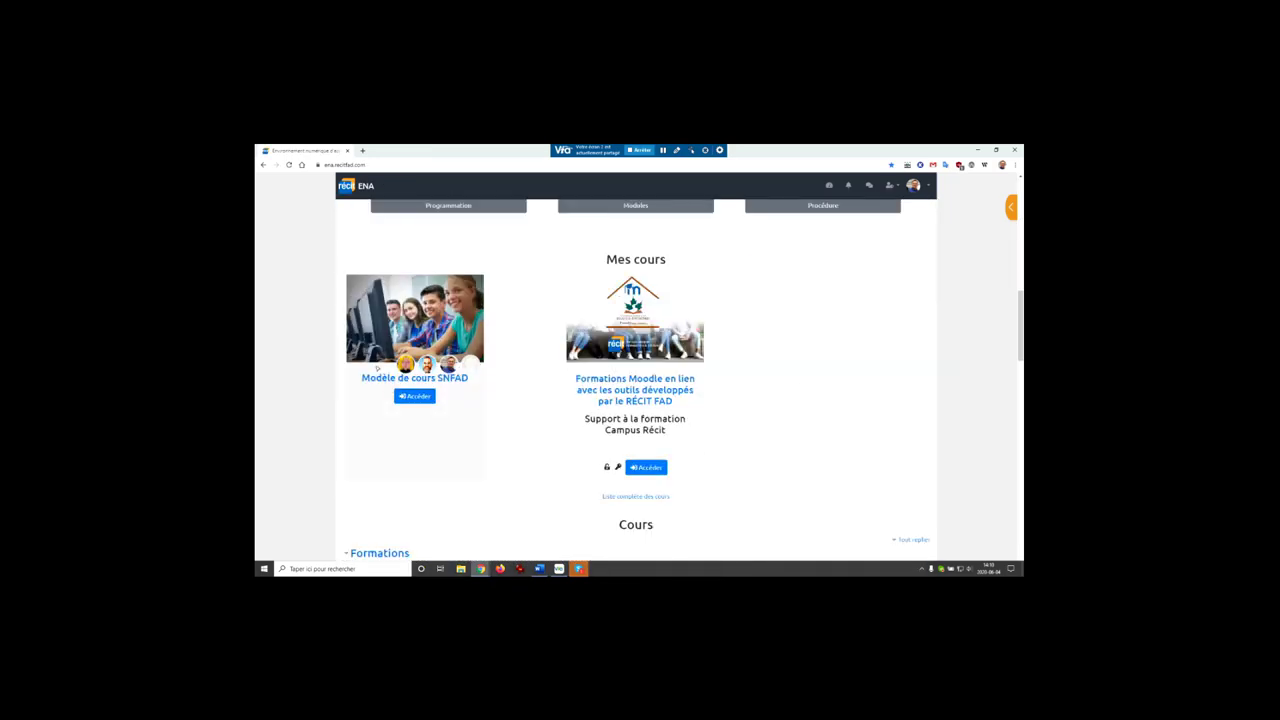
pyautogui.click(435, 333)
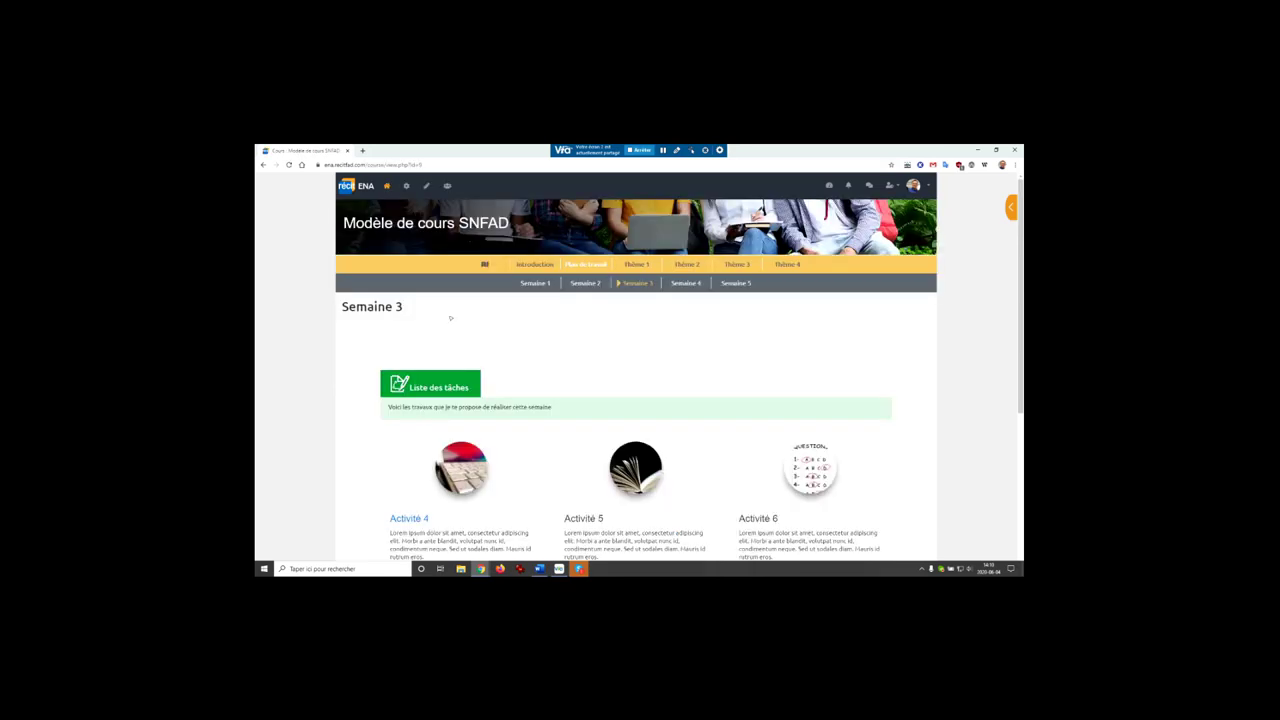
# - Show the Semaine 4 section of the work plan and look over its activities and assignments
pyautogui.click(690, 287)
pyautogui.scroll(-1, 778, 350)
pyautogui.scroll(-1, 769, 338)
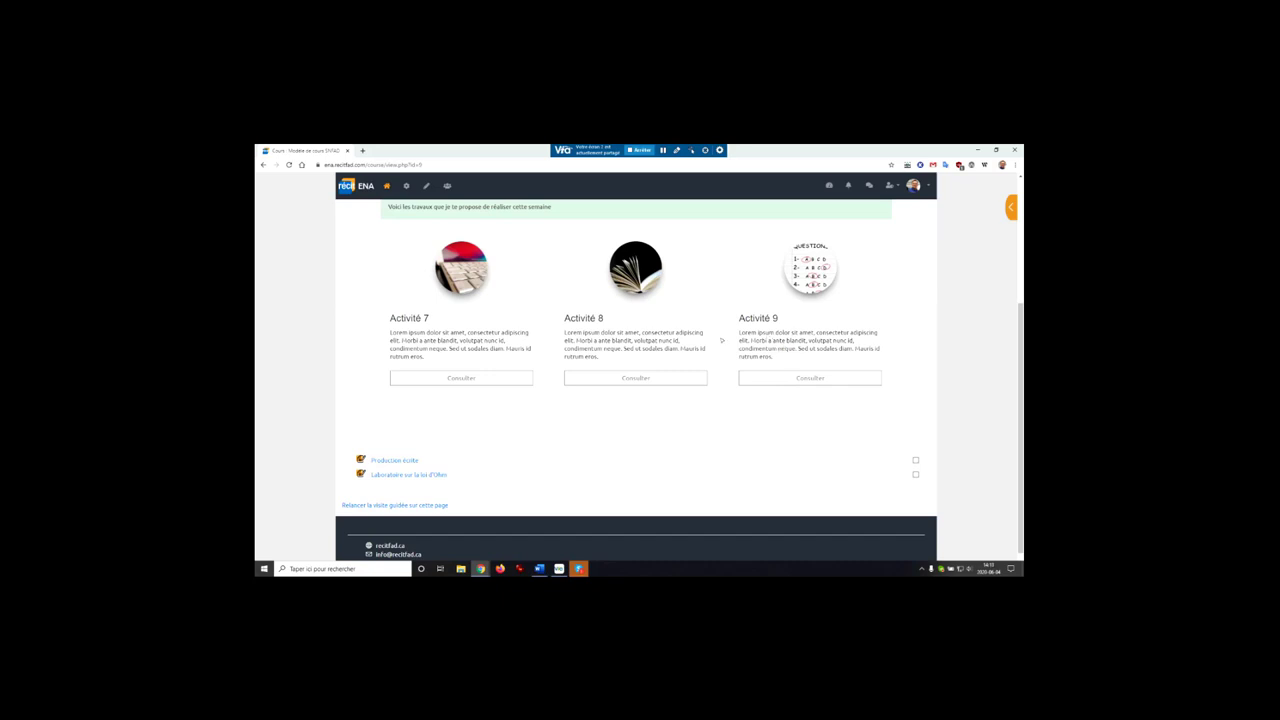
# - Turn on course editing and add a new Devoir activity to the Introduction section
pyautogui.click(427, 188)
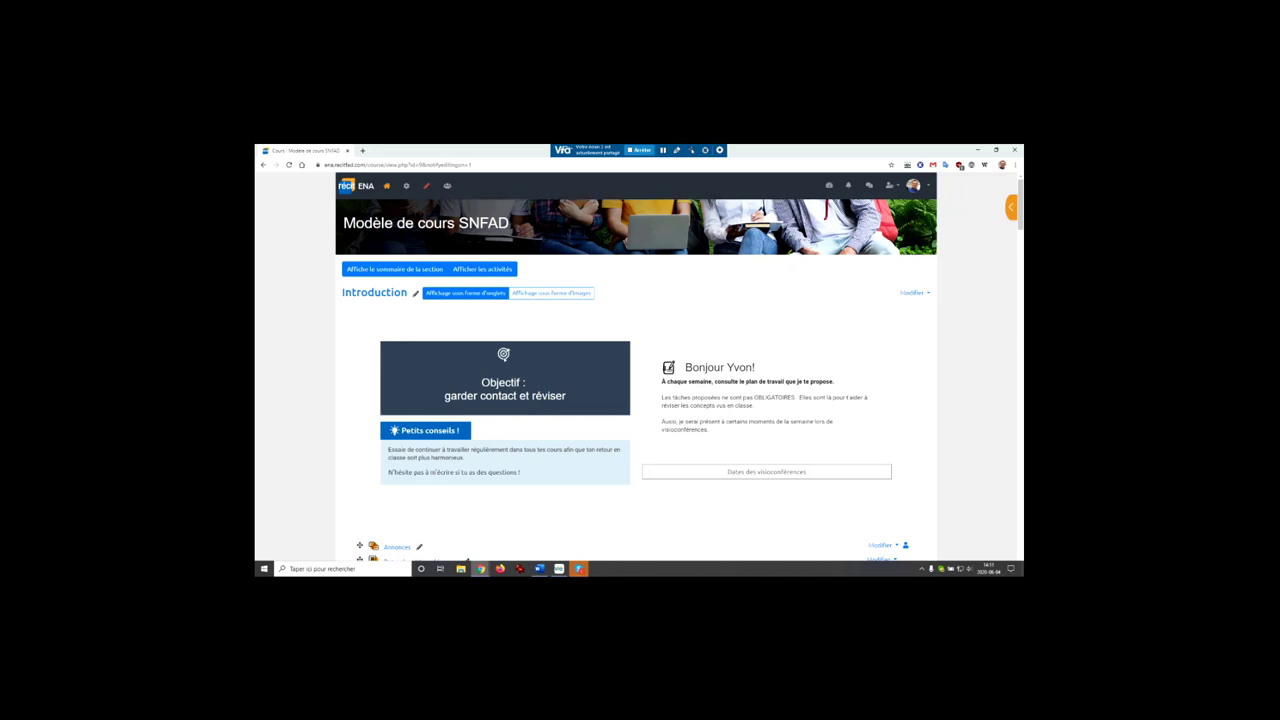
pyautogui.scroll(-2, 871, 385)
pyautogui.scroll(1, 858, 368)
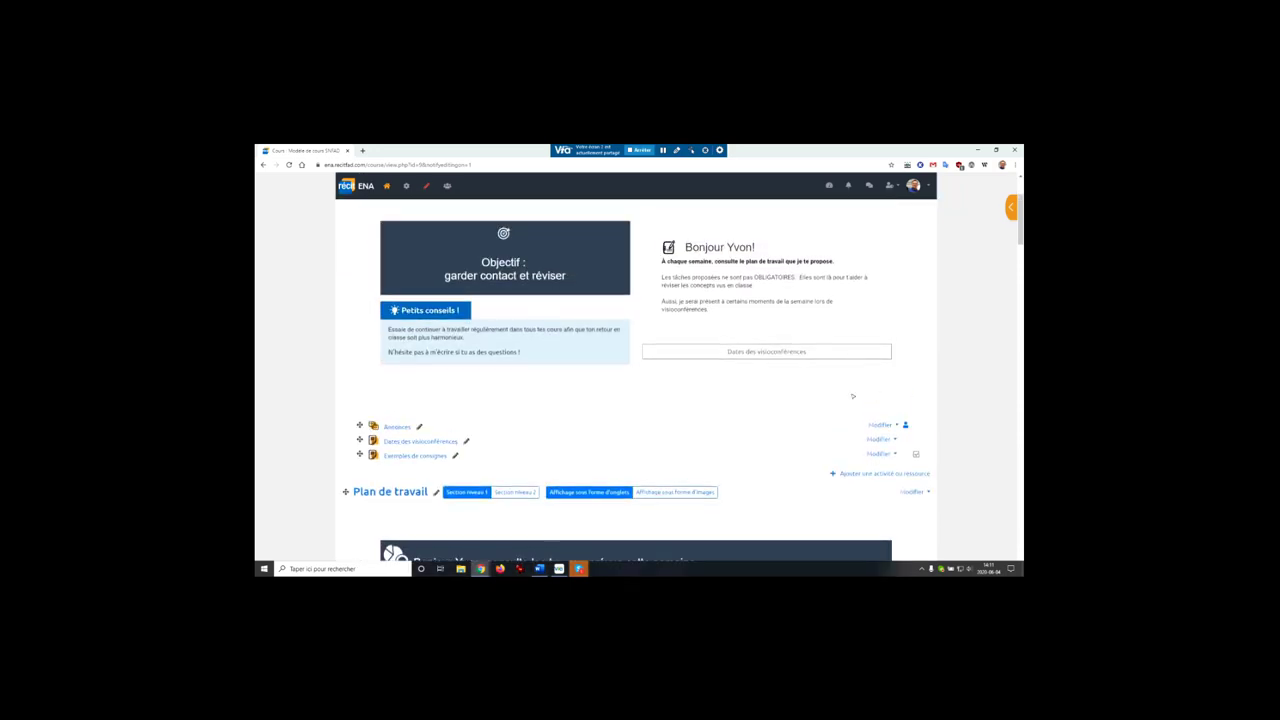
pyautogui.click(871, 475)
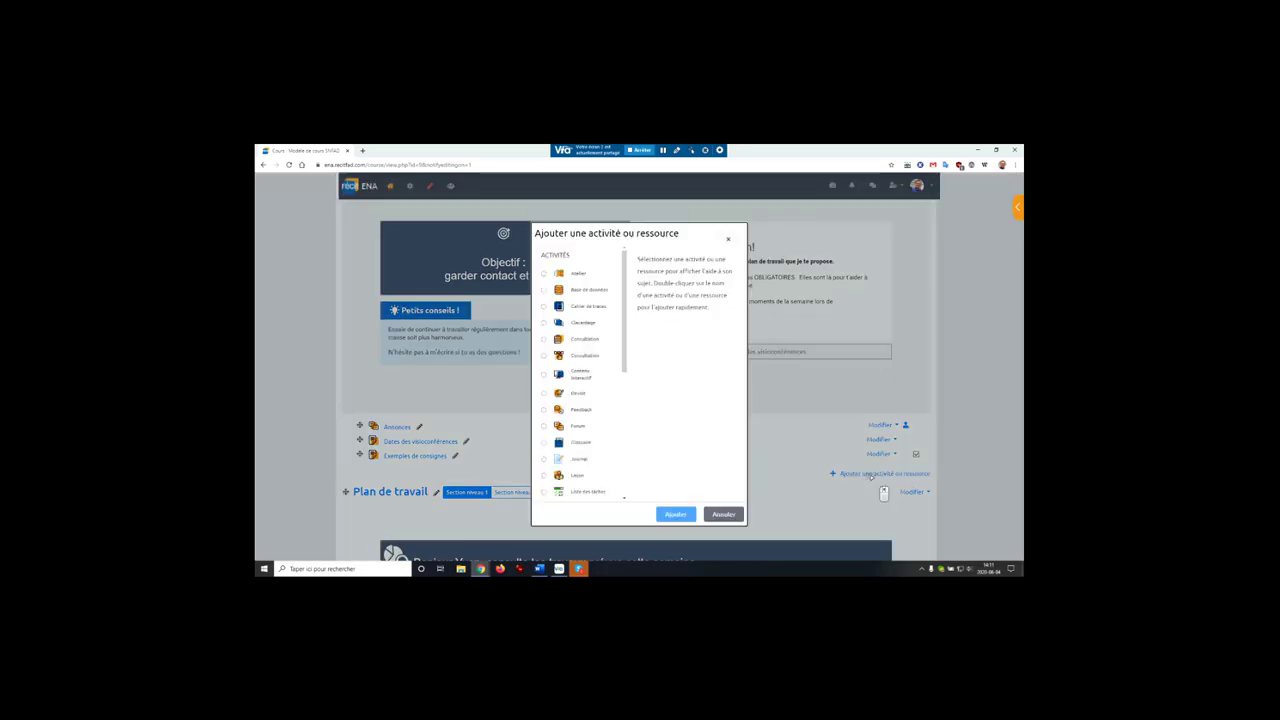
pyautogui.click(544, 394)
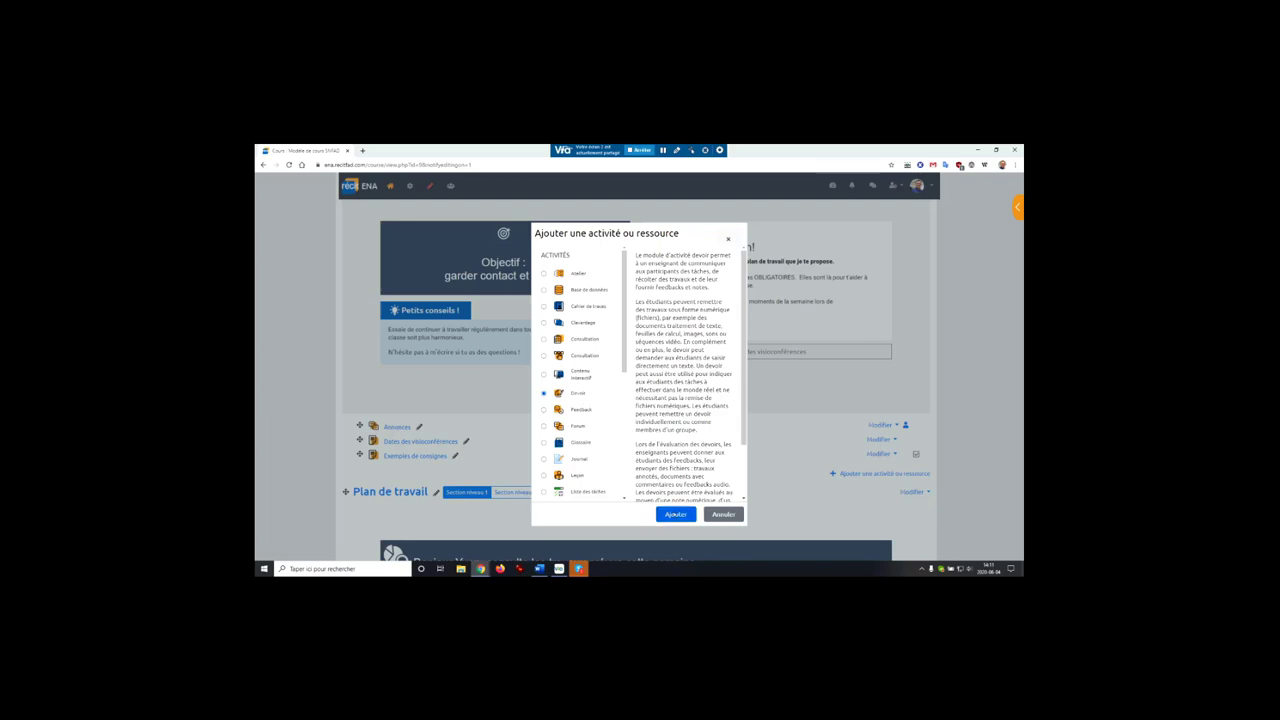
pyautogui.click(676, 514)
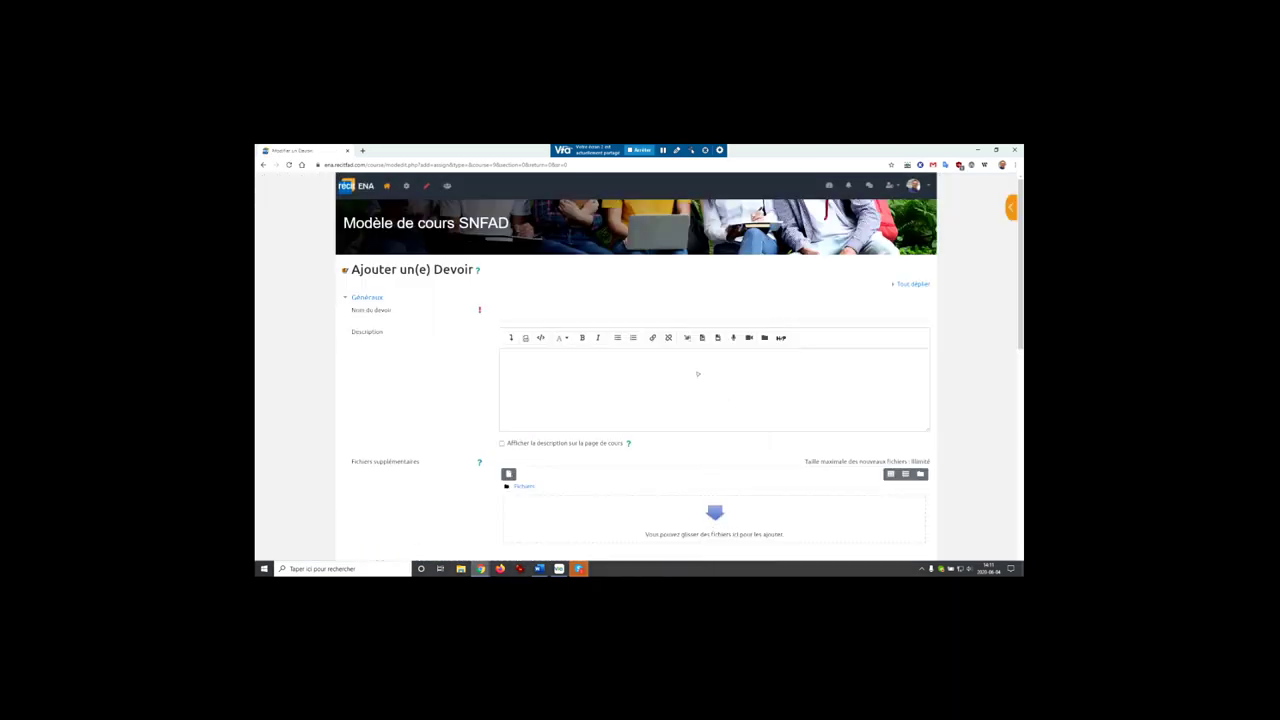
# - Name the new assignment "Nom de l'activité ici"
pyautogui.scroll(-1, 517, 340)
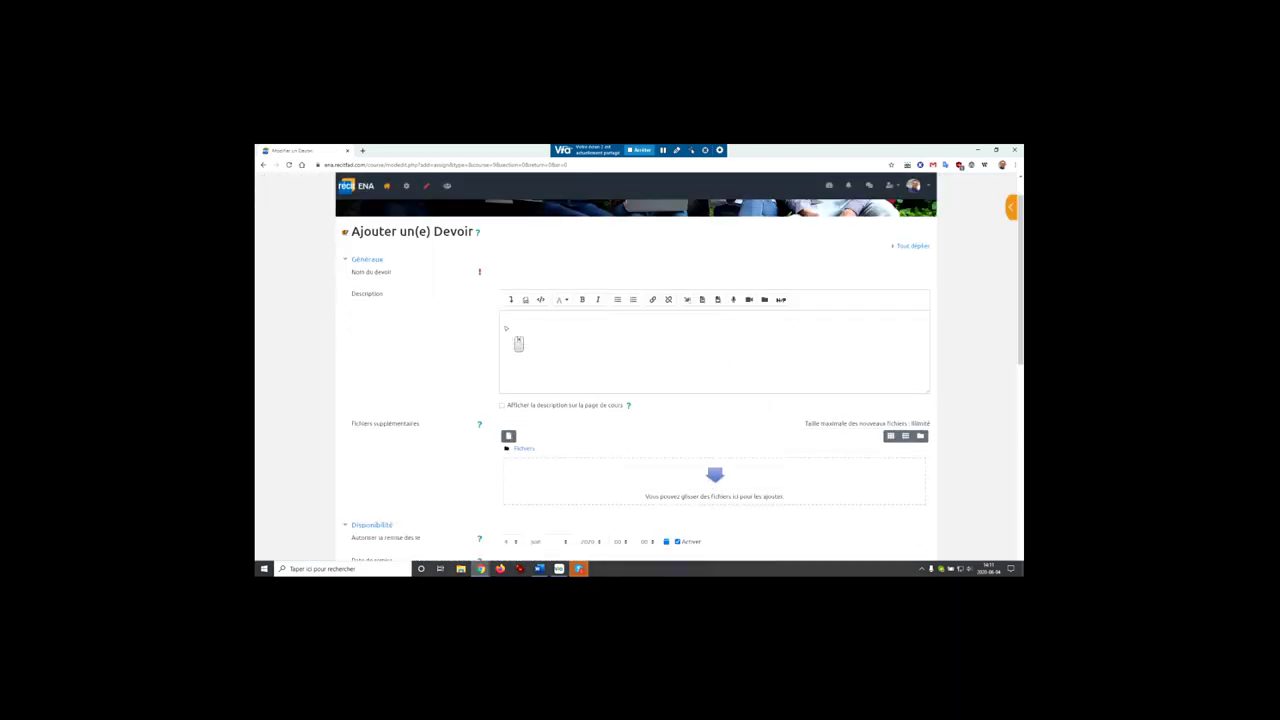
pyautogui.click(527, 273)
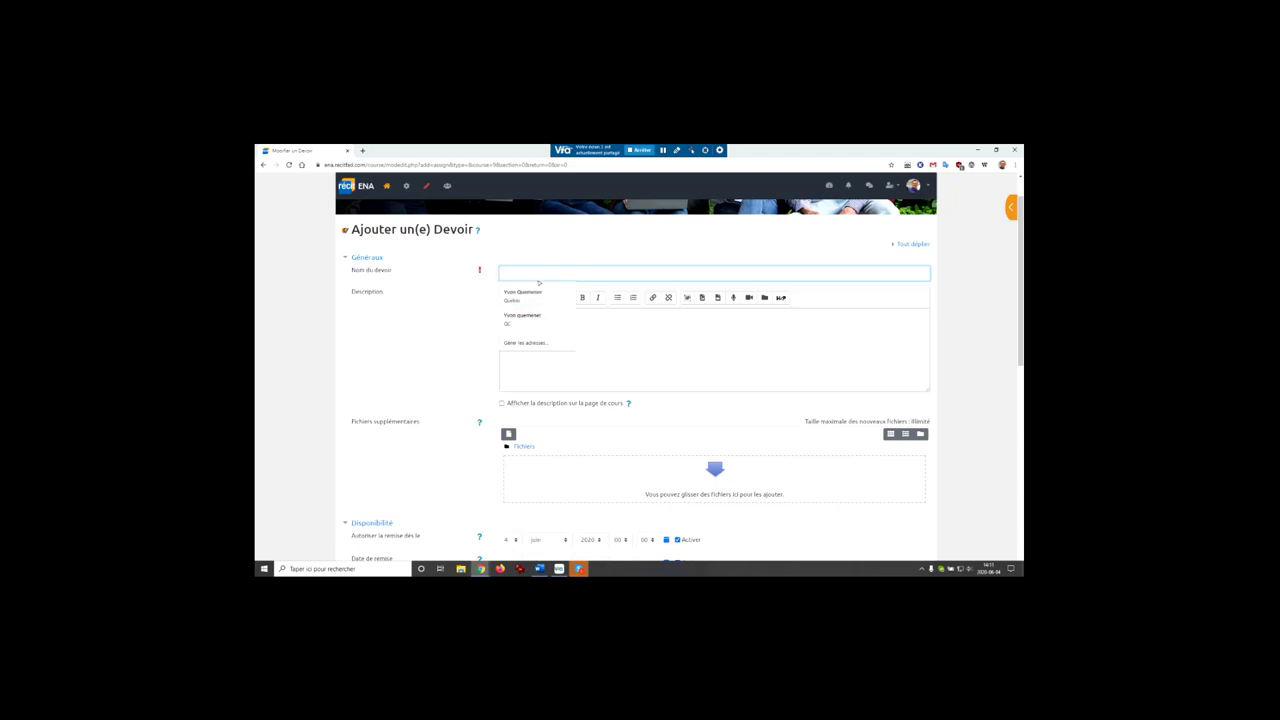
pyautogui.write('Nom')
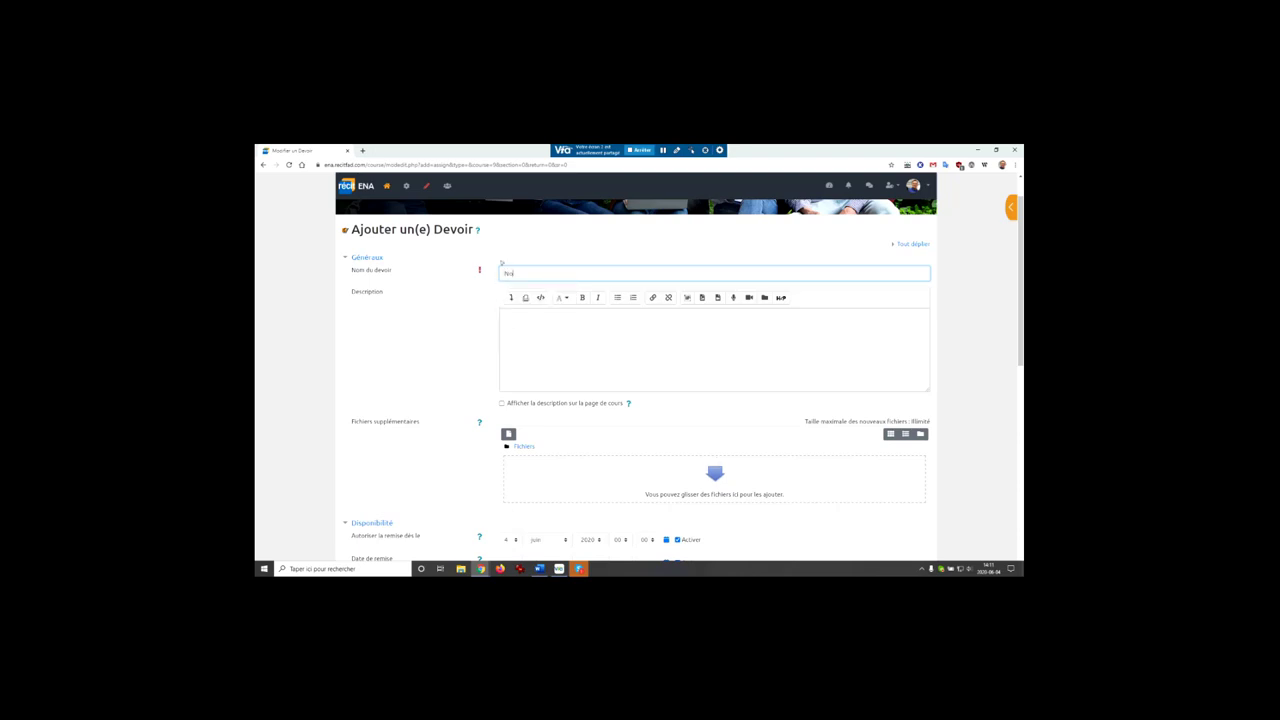
pyautogui.write(" de l'activité ici")
# - Enable the assignment's cut-off date (Date limite) and set its day to 6 June 2020
pyautogui.scroll(-5, 497, 300)
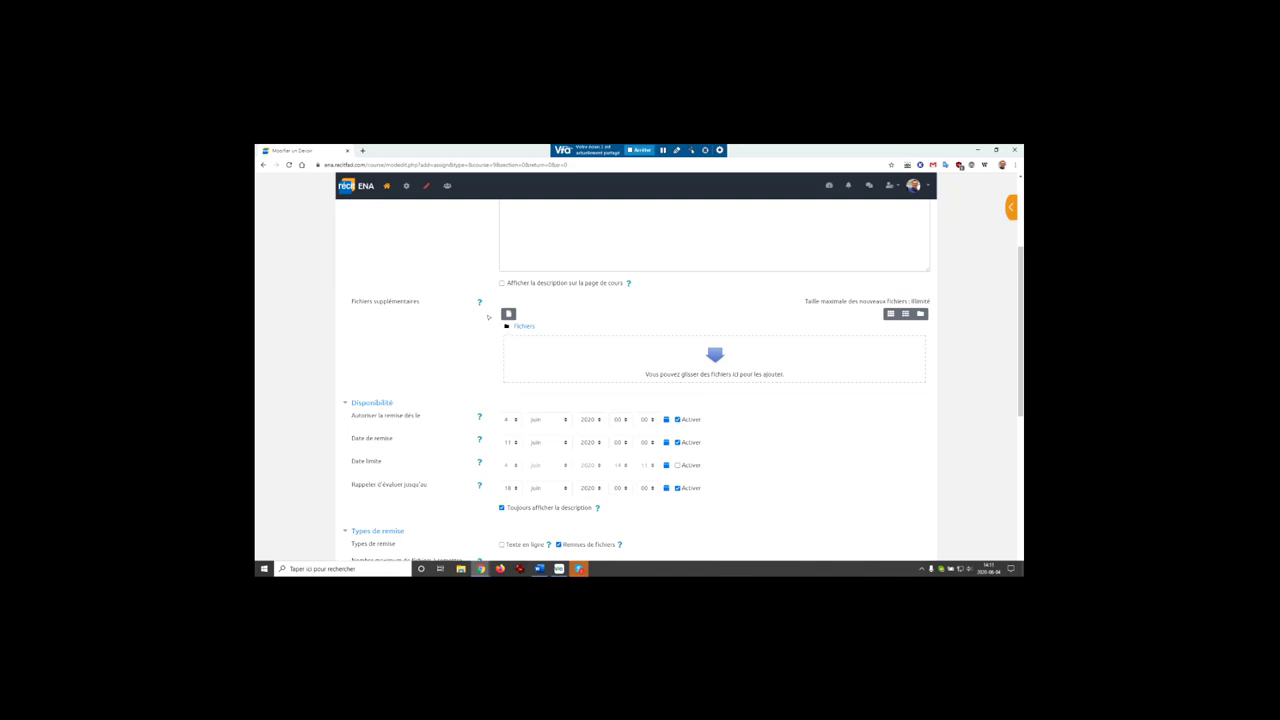
pyautogui.click(496, 307)
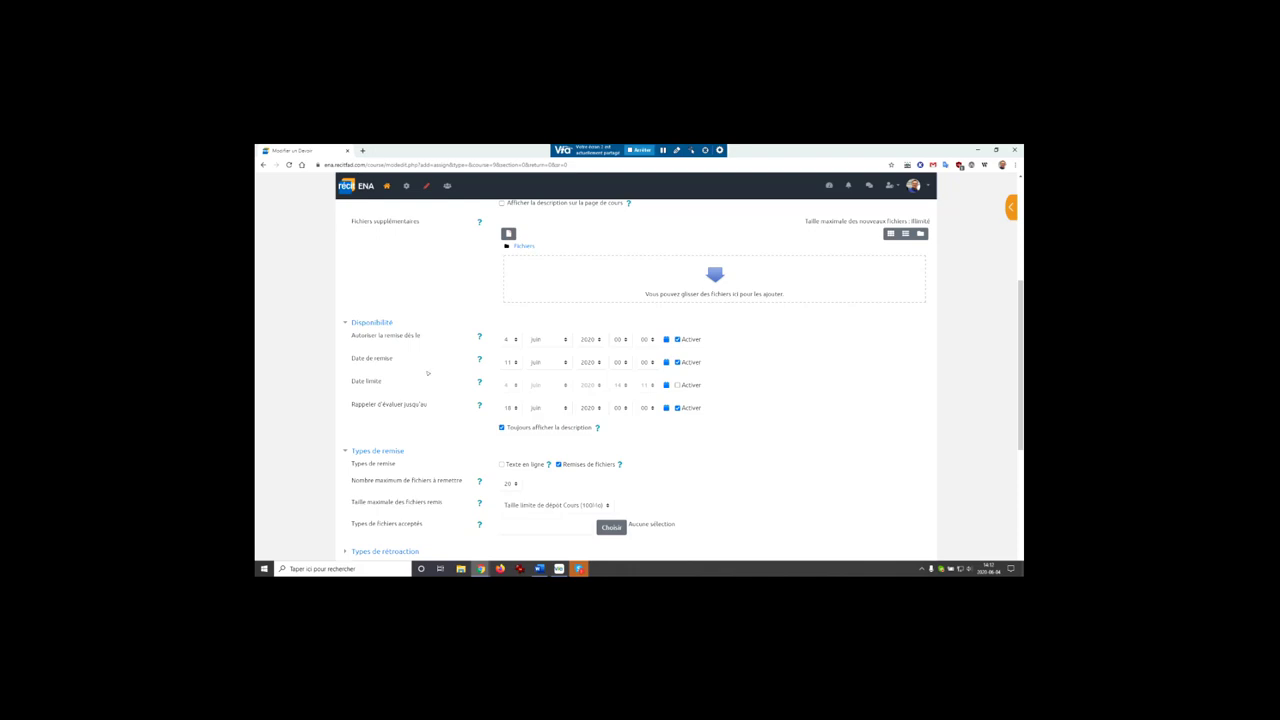
pyautogui.scroll(-1, 712, 378)
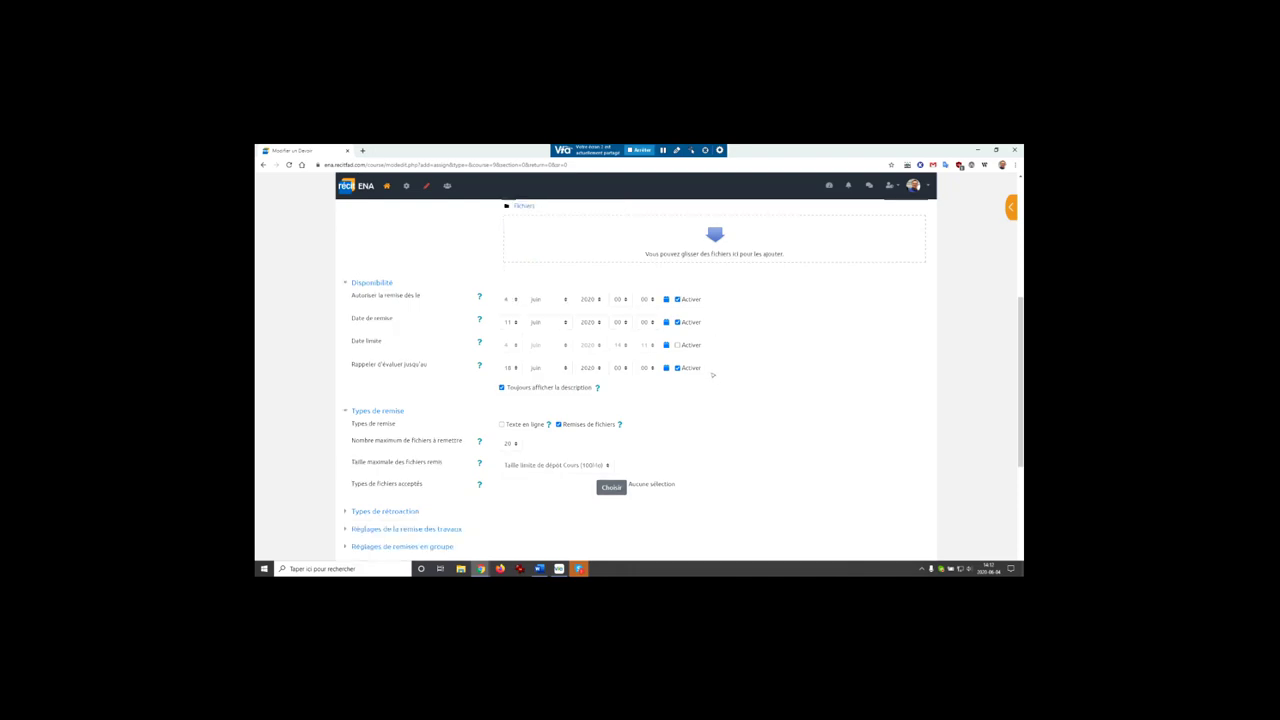
pyautogui.click(678, 345)
pyautogui.click(510, 345)
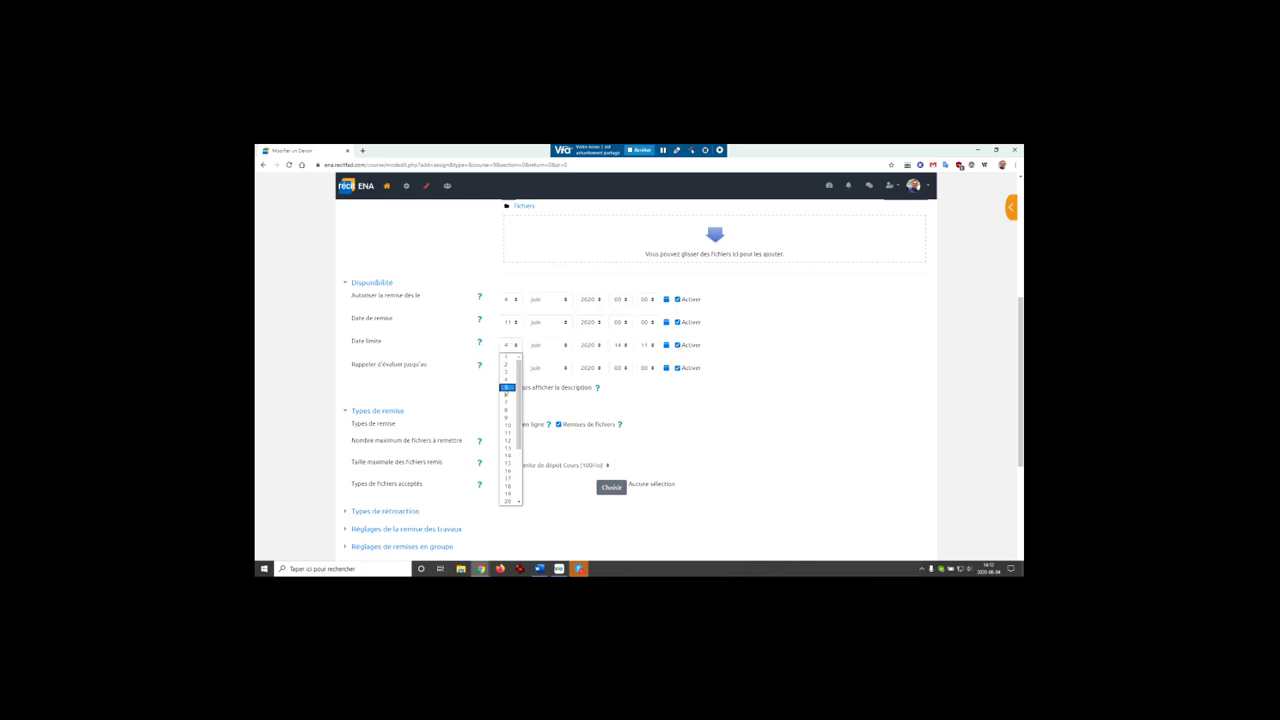
pyautogui.click(507, 396)
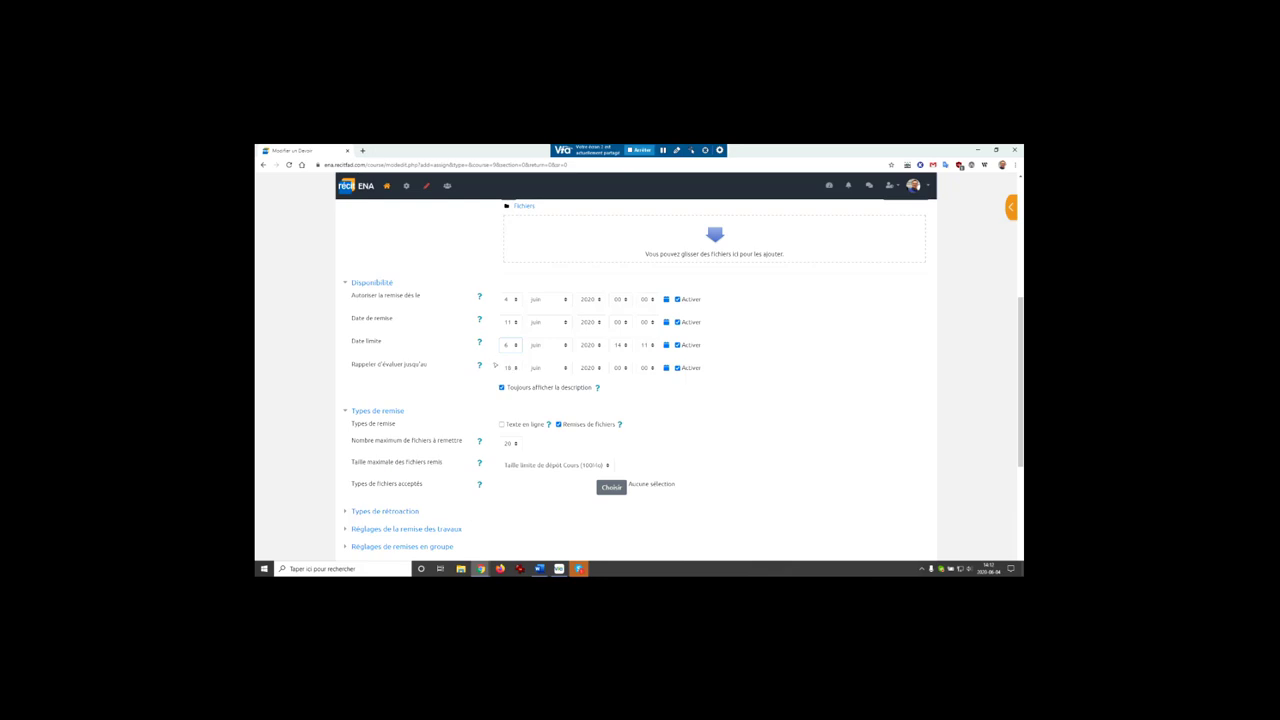
# - Enable online text submissions alongside file submissions, and try to save and display the assignment
pyautogui.scroll(-2, 503, 380)
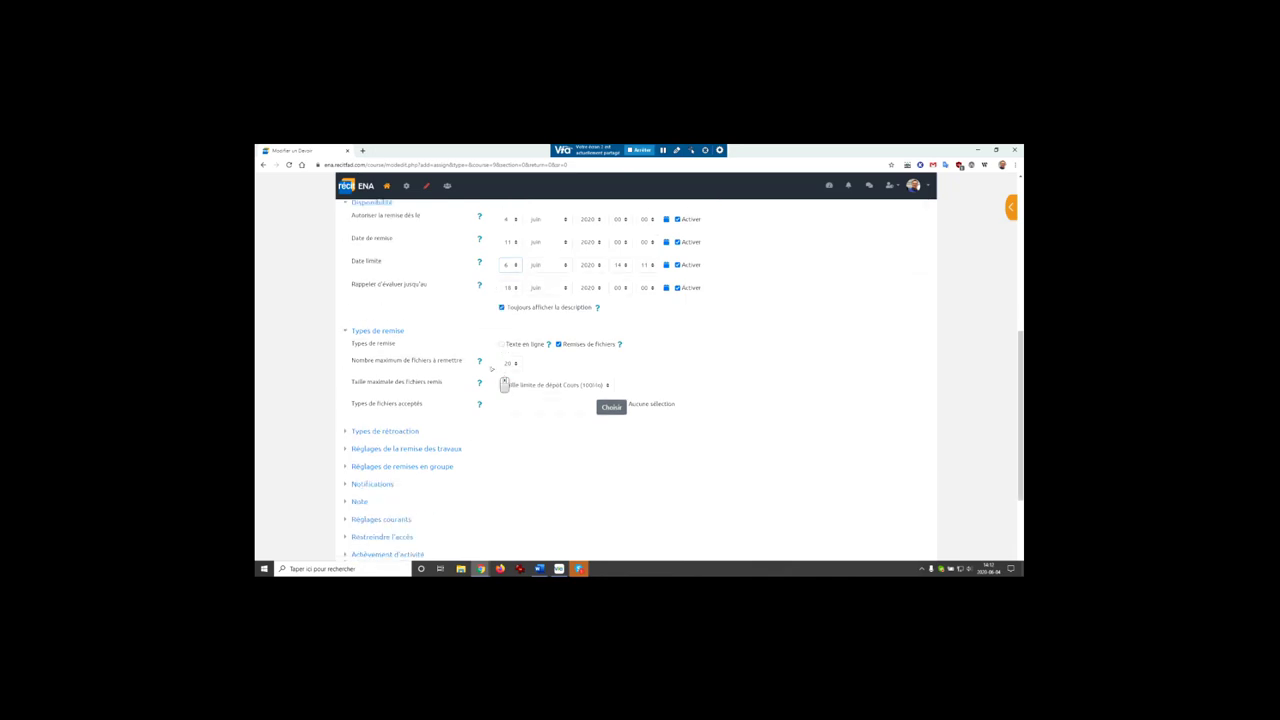
pyautogui.click(502, 344)
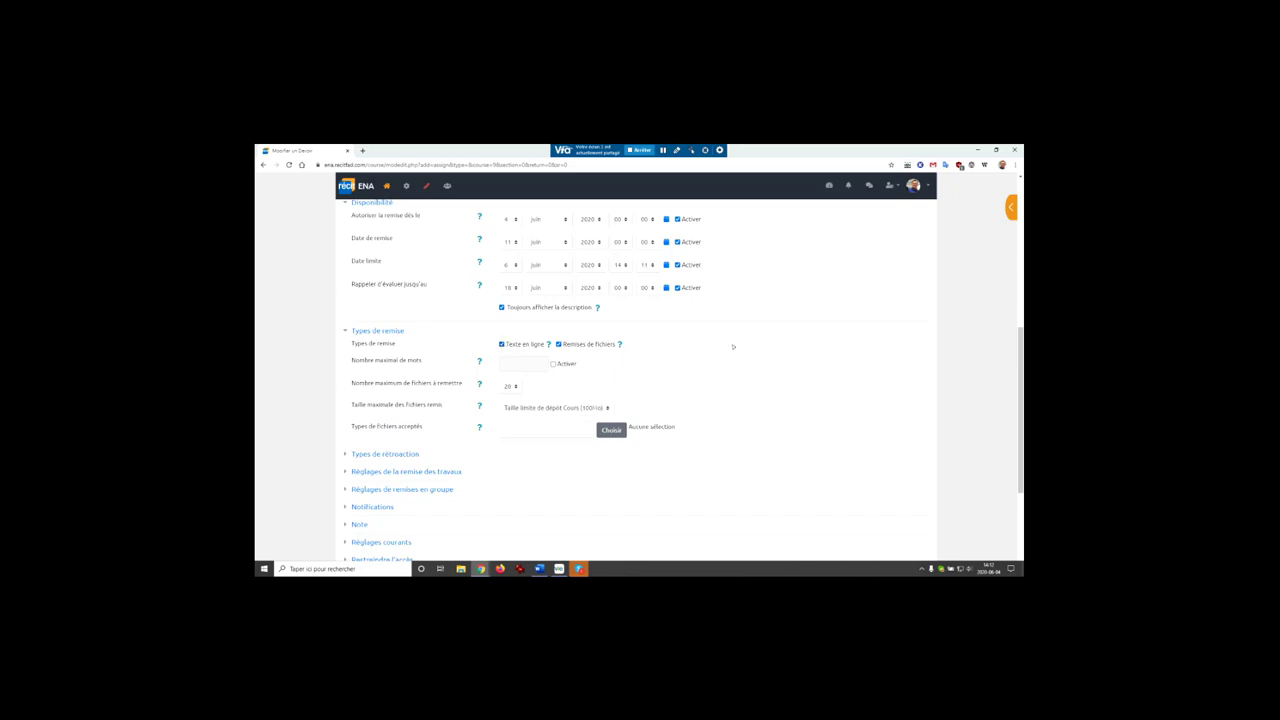
pyautogui.scroll(1, 833, 365)
pyautogui.scroll(-1, 837, 371)
pyautogui.scroll(-2, 823, 359)
pyautogui.scroll(-2, 803, 355)
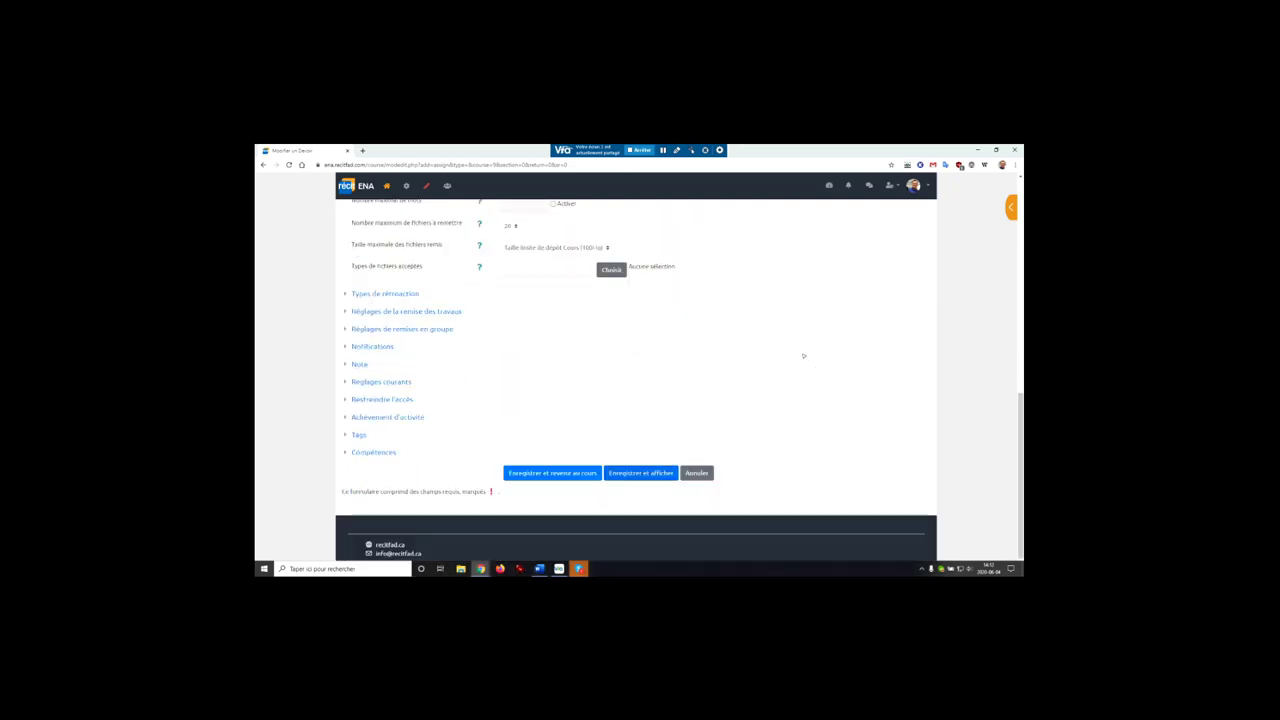
pyautogui.click(638, 475)
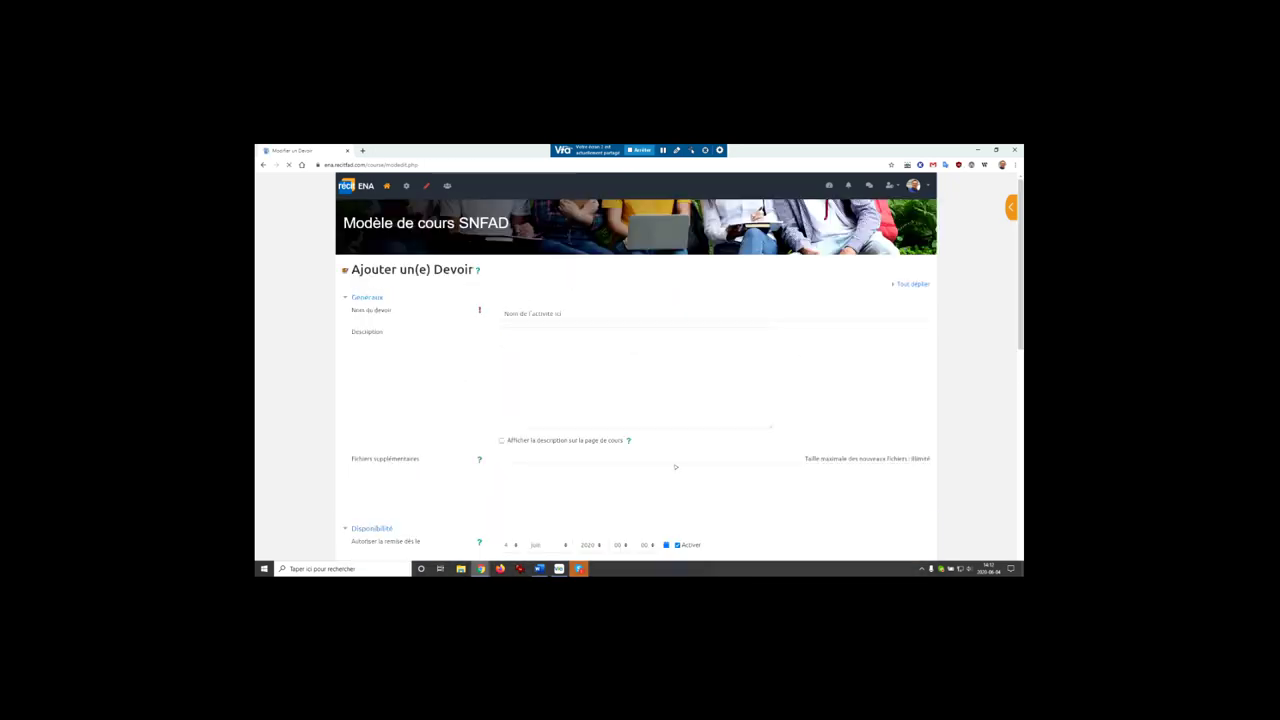
# - Set the day of the assignment's cut-off date (Date limite) to 13 June 2020 and save and display the assignment
pyautogui.scroll(-5, 630, 415)
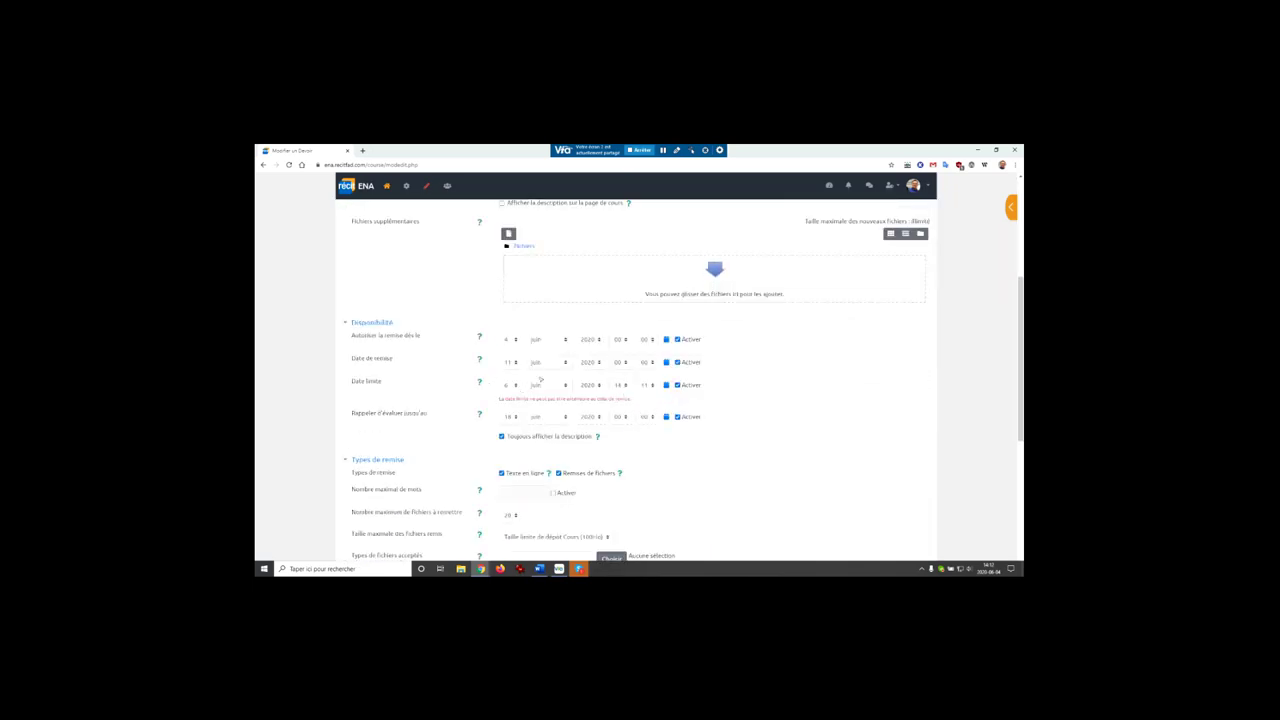
pyautogui.click(510, 385)
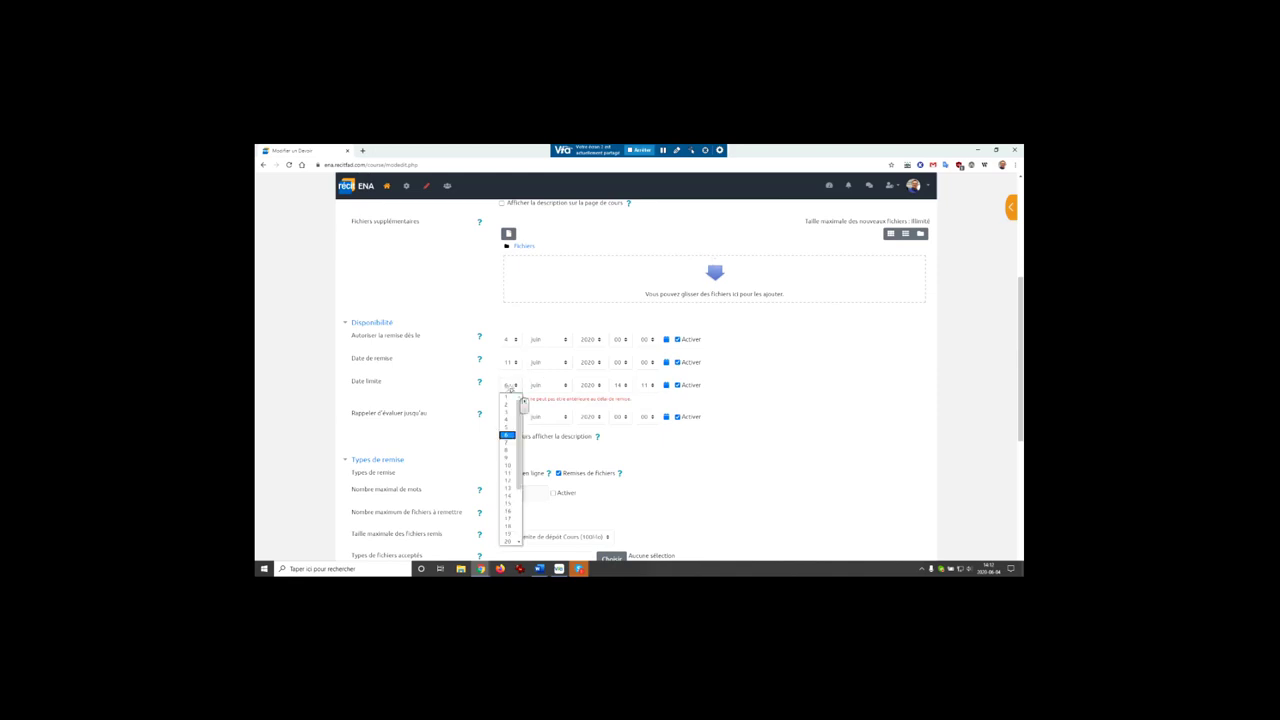
pyautogui.click(508, 488)
pyautogui.scroll(-3, 553, 467)
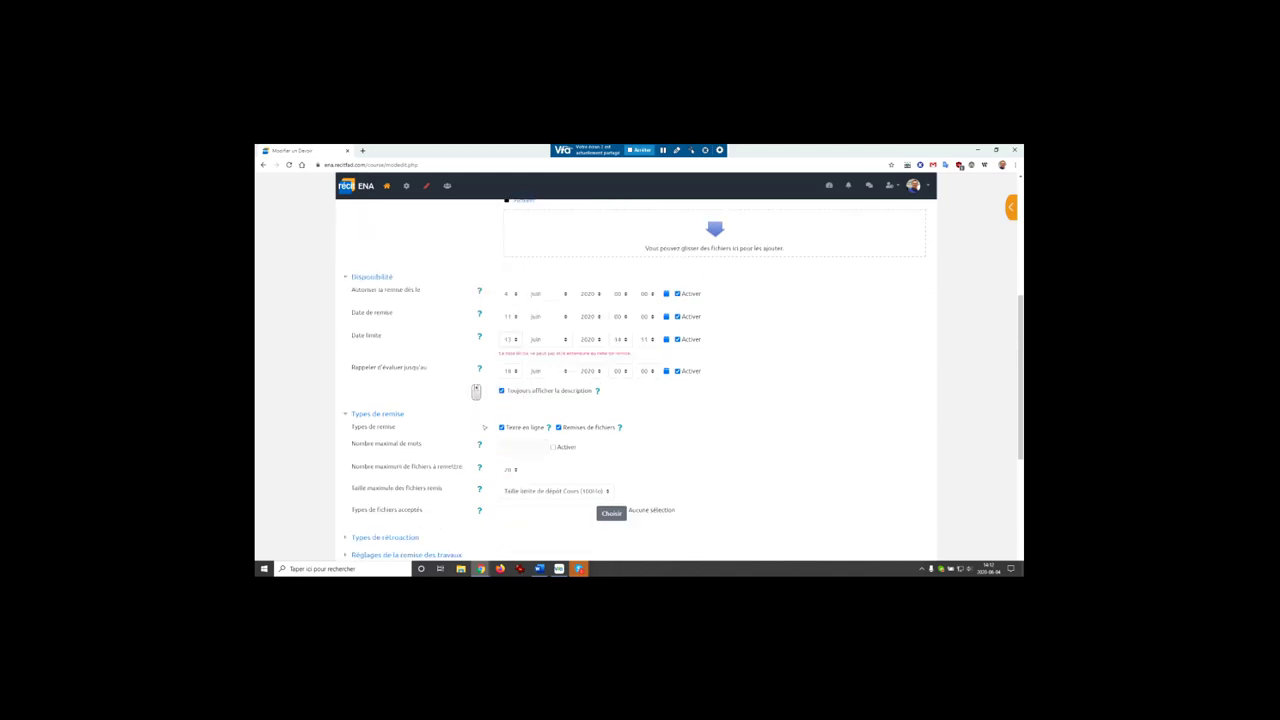
pyautogui.scroll(-10, 553, 467)
pyautogui.click(630, 450)
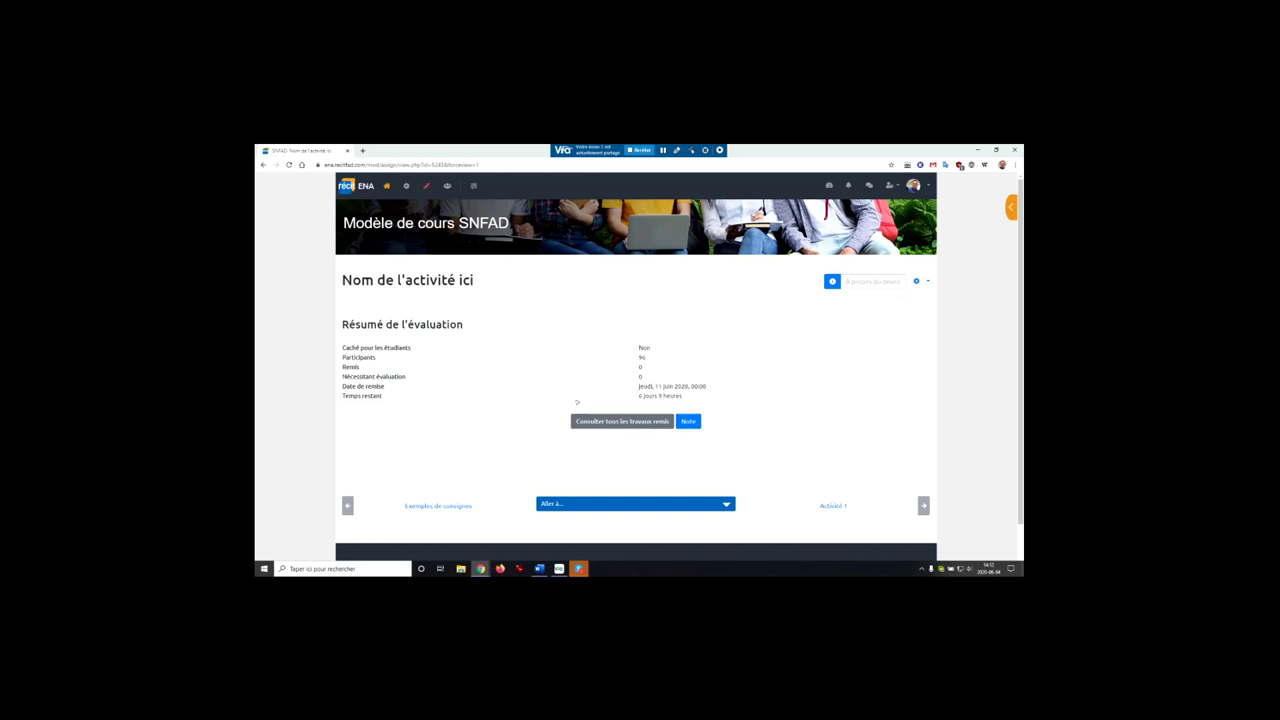
# - Turn off course editing and return to the course page to view the Semaine 4 activities
pyautogui.click(435, 196)
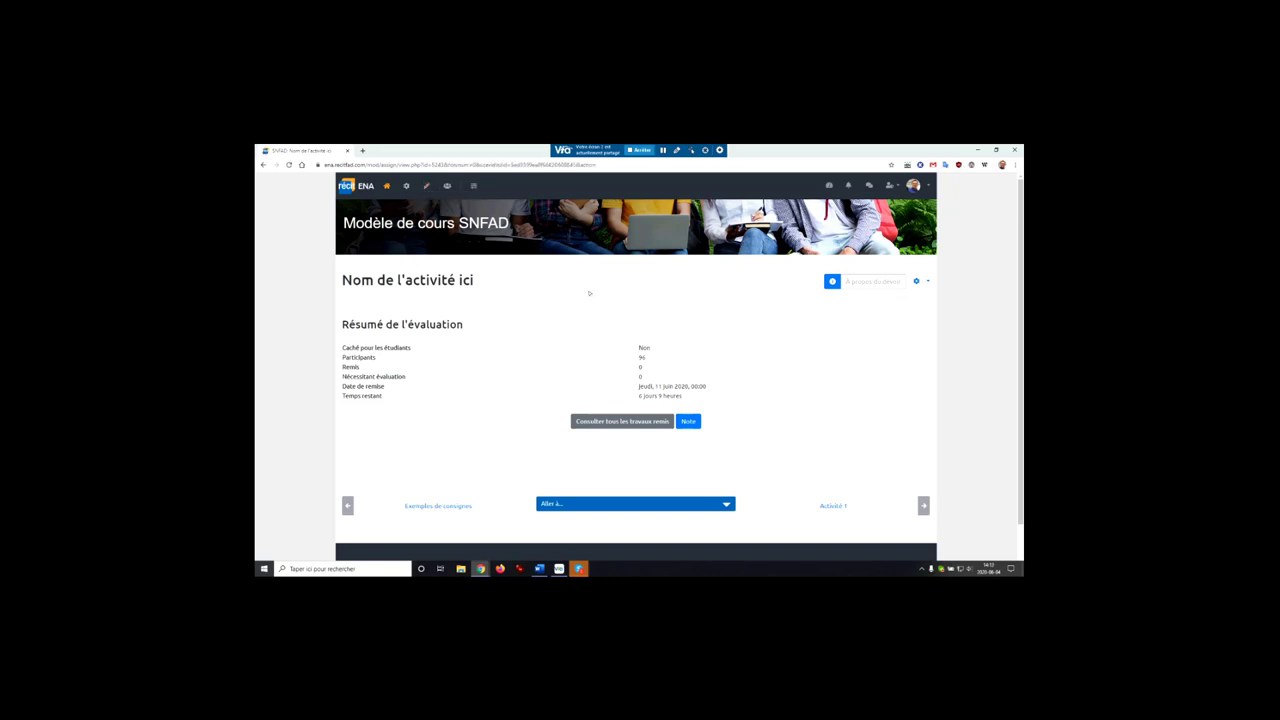
pyautogui.click(403, 193)
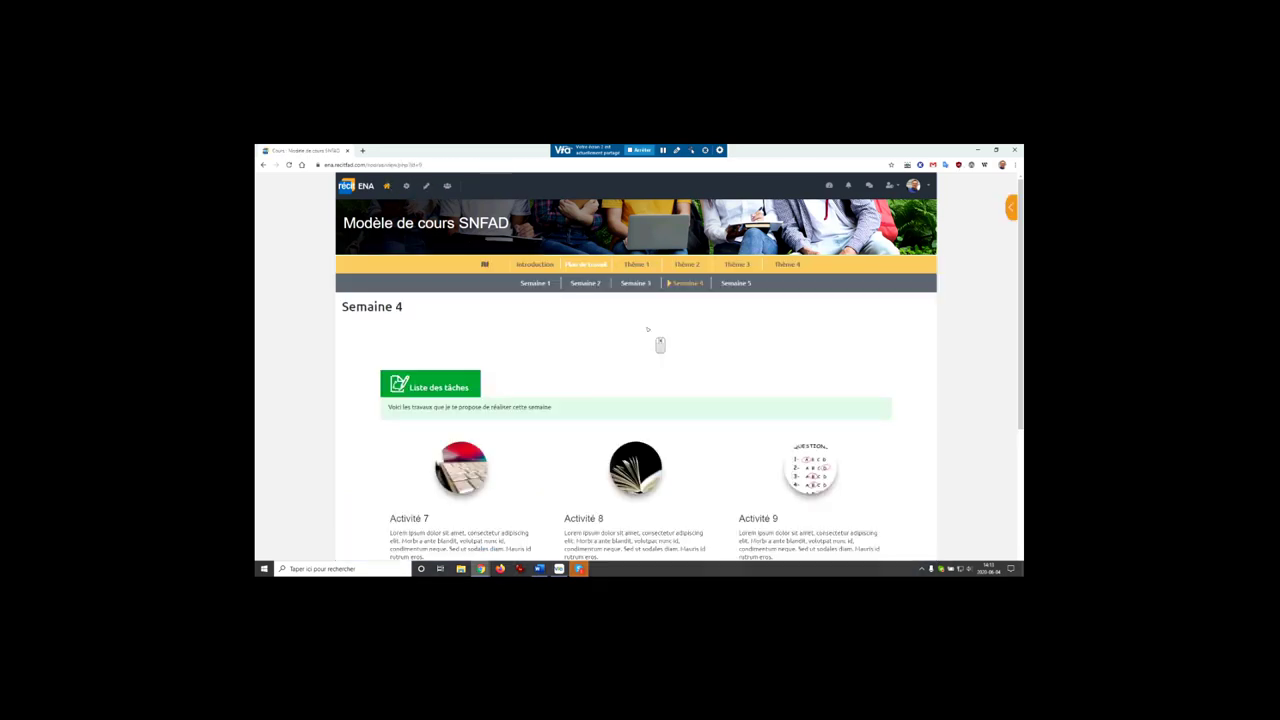
pyautogui.scroll(-4, 677, 316)
pyautogui.scroll(-1, 677, 316)
pyautogui.scroll(4, 685, 310)
pyautogui.scroll(-3, 685, 292)
pyautogui.scroll(-2, 685, 292)
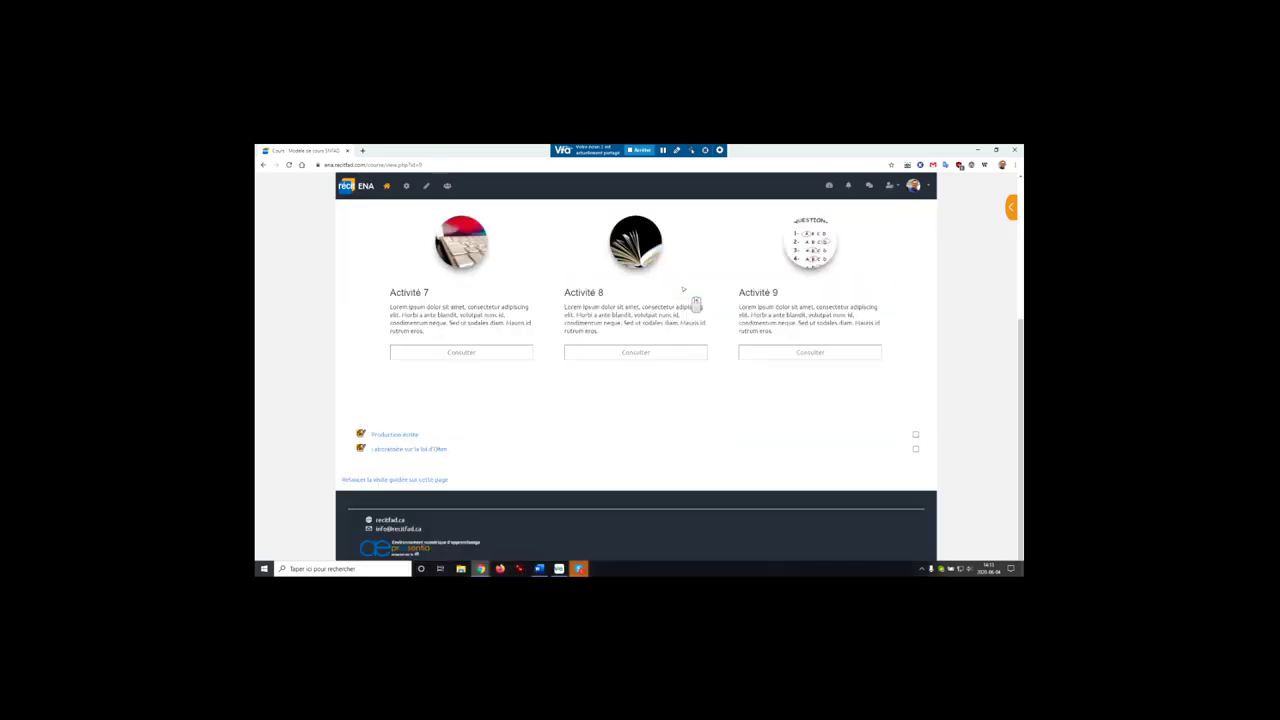
pyautogui.scroll(3, 690, 295)
# - Turn course editing back on and locate the "Nom de l'activité ici" assignment in the Introduction section
pyautogui.click(701, 289)
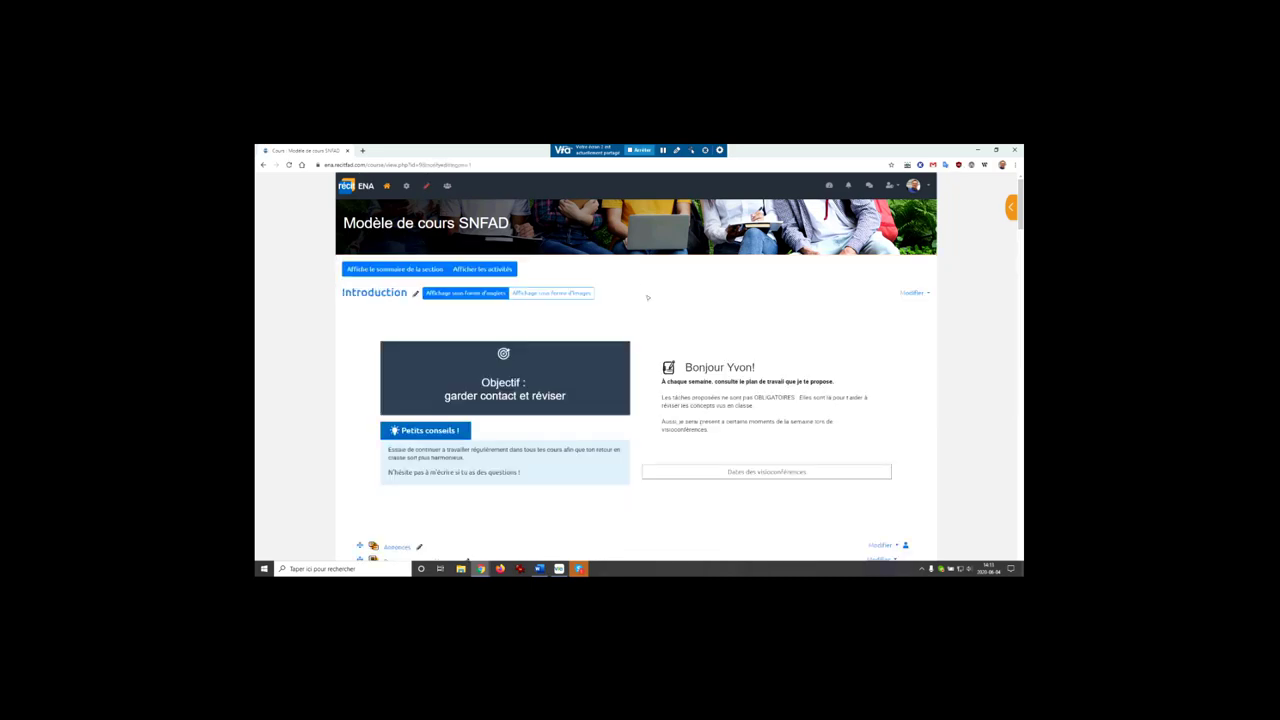
pyautogui.middleClick(618, 334)
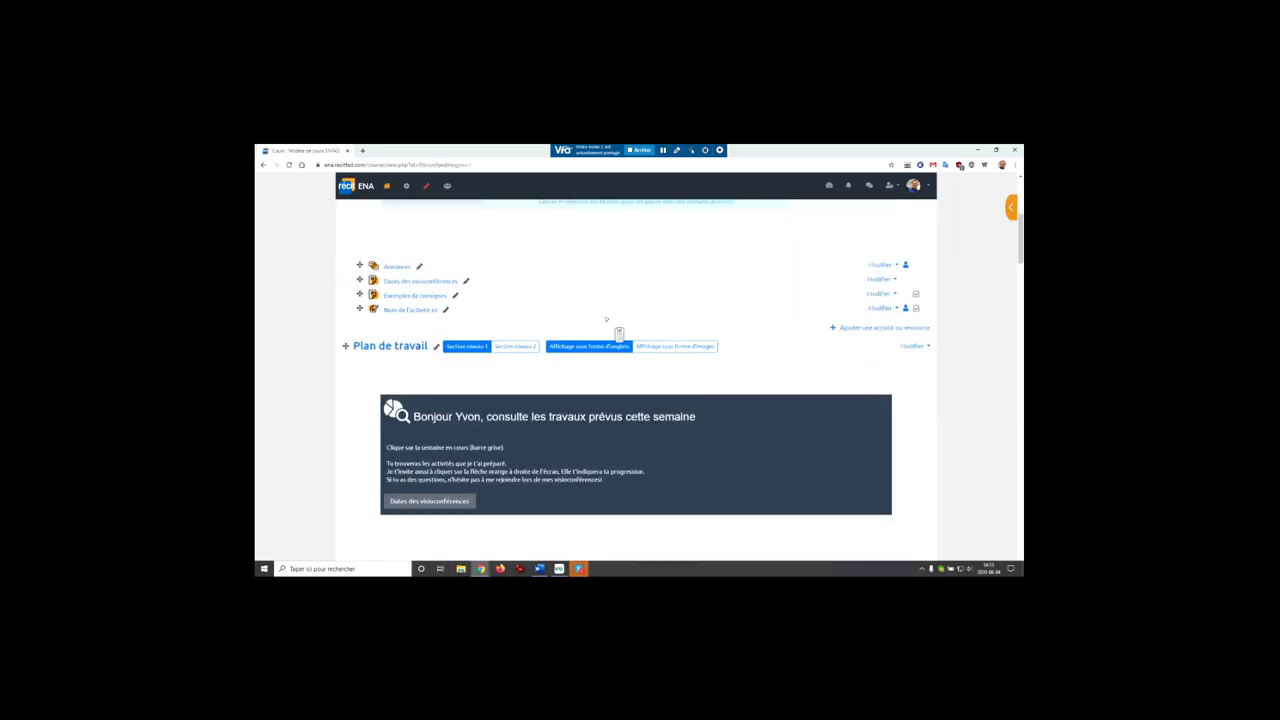
pyautogui.middleClick(618, 334)
pyautogui.middleClick(642, 338)
pyautogui.click(629, 324)
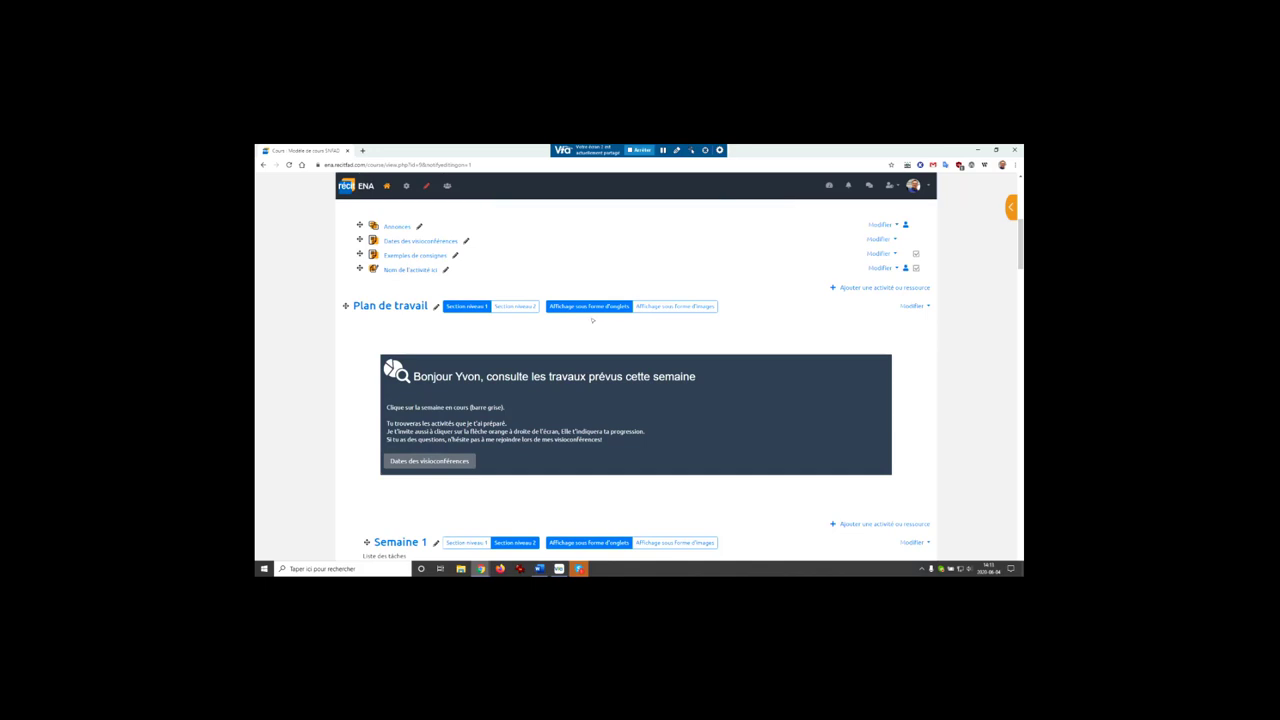
pyautogui.scroll(1, 418, 288)
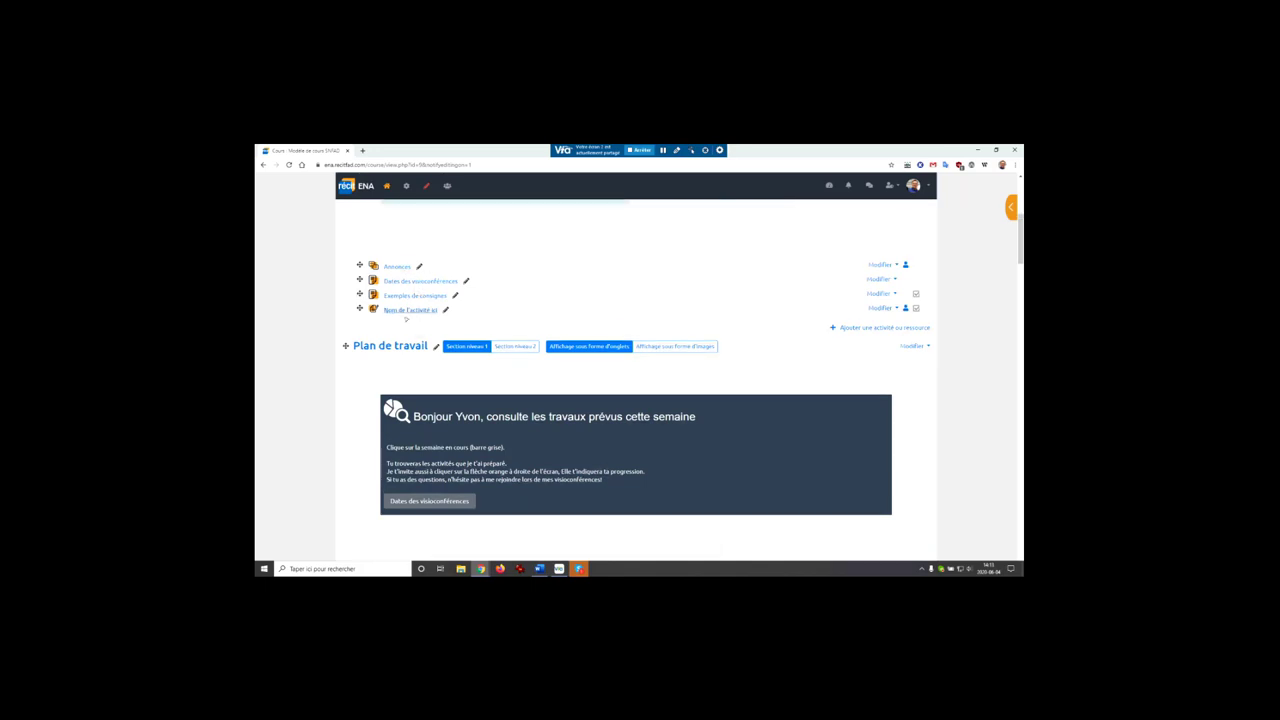
pyautogui.click(402, 311)
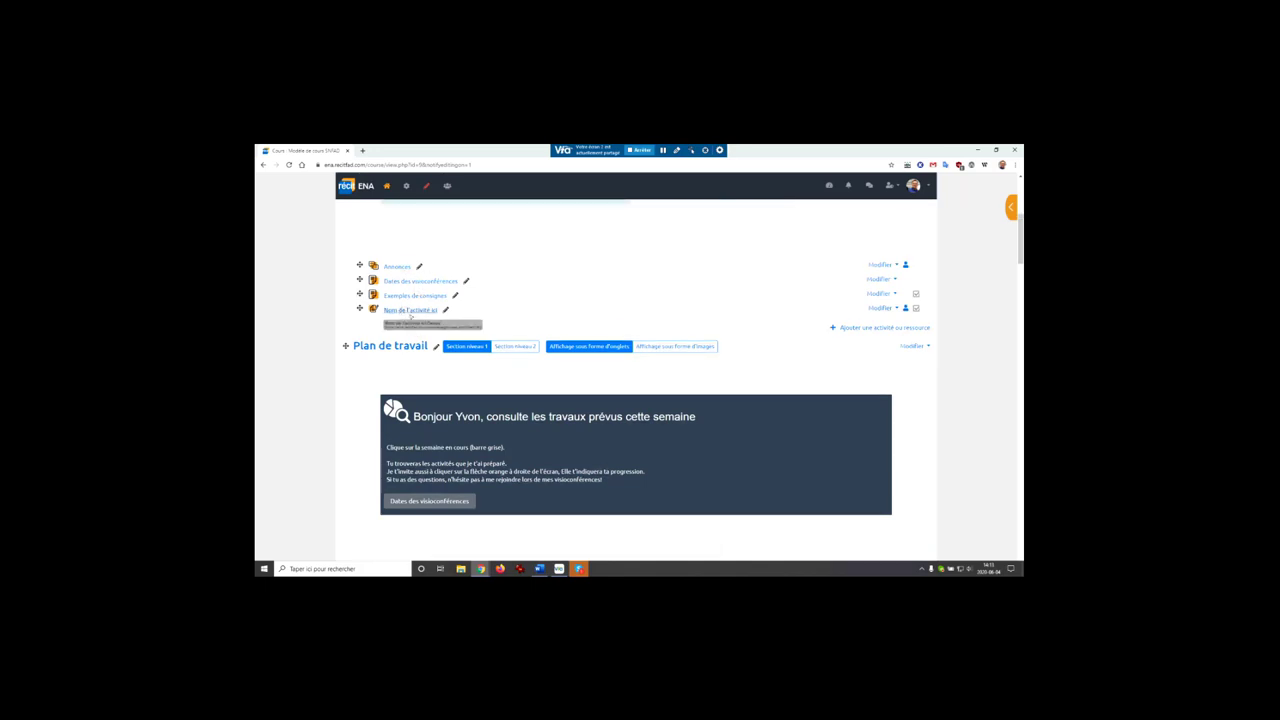
# - Open the Production écrite assignment in the Semaine 4 section
pyautogui.scroll(-4, 548, 323)
pyautogui.scroll(-15, 548, 323)
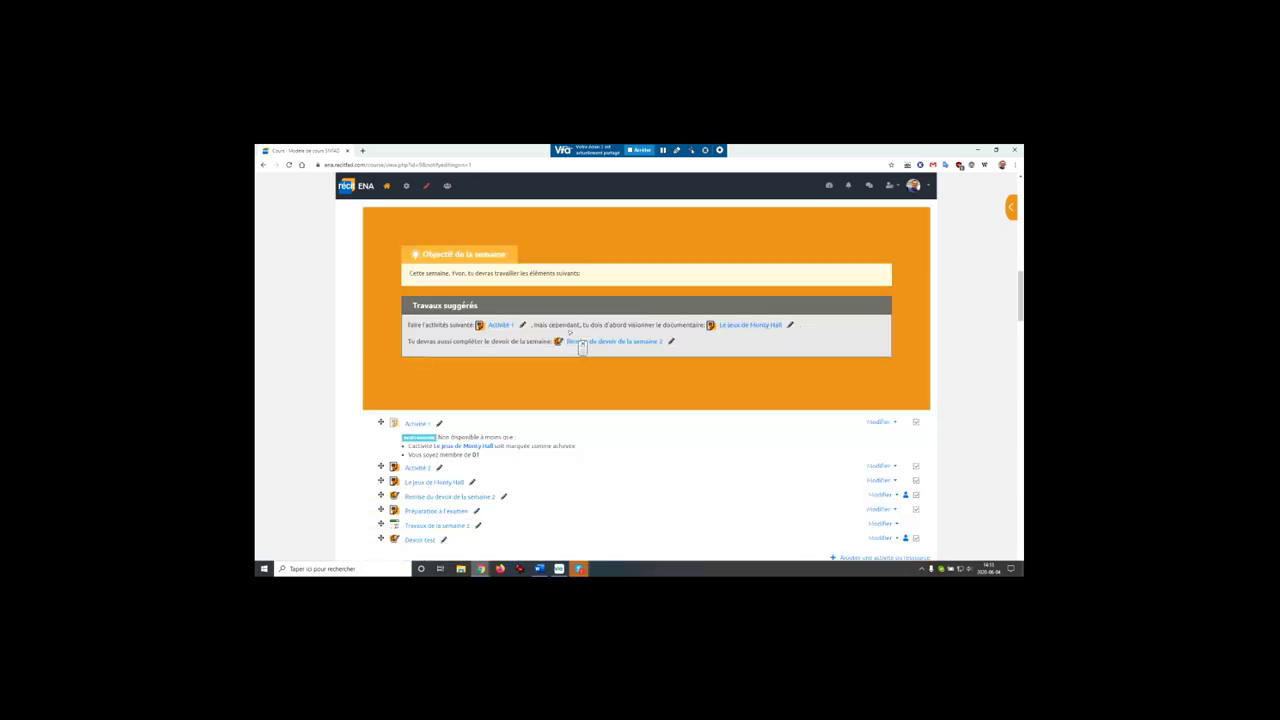
pyautogui.scroll(-5, 526, 363)
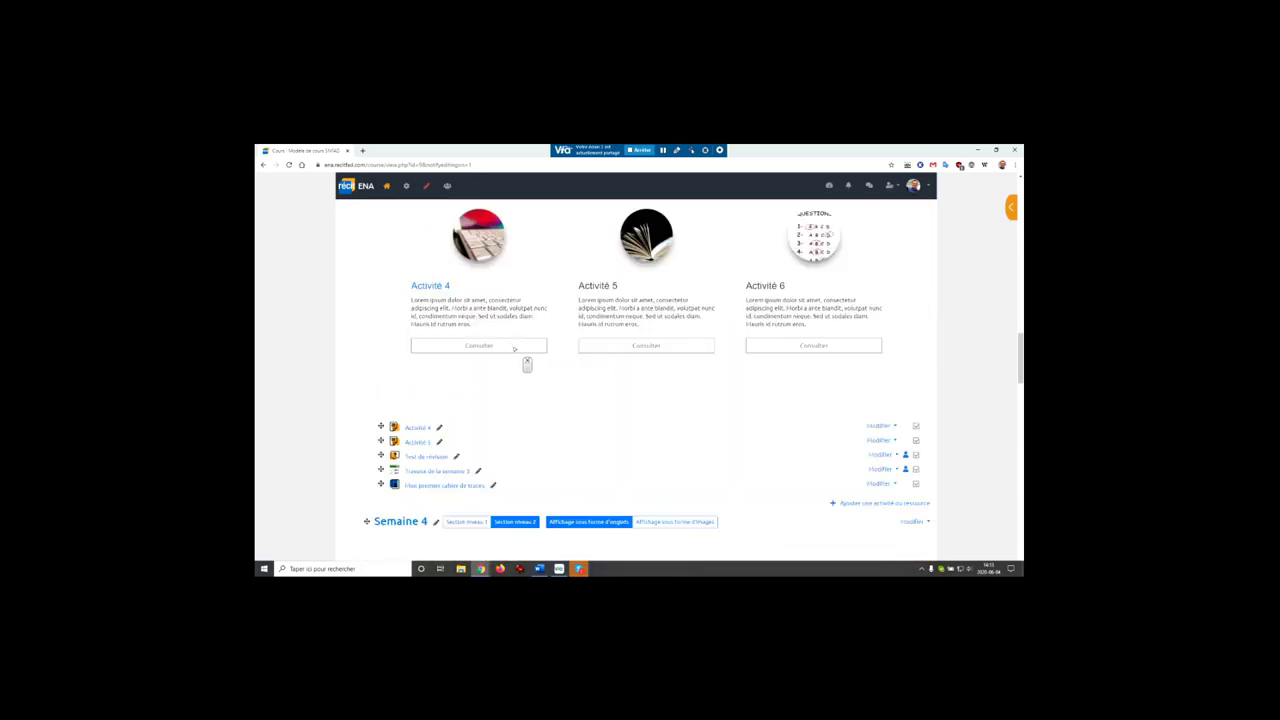
pyautogui.scroll(-6, 439, 364)
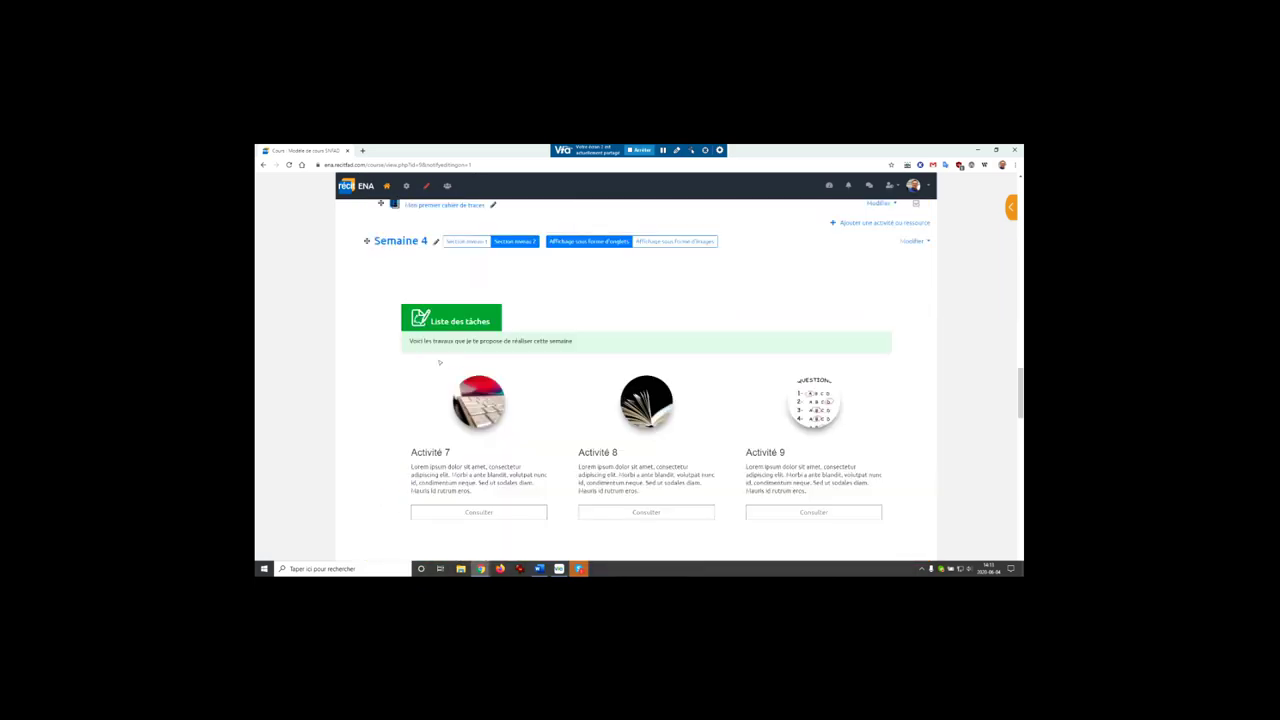
pyautogui.scroll(-2, 439, 363)
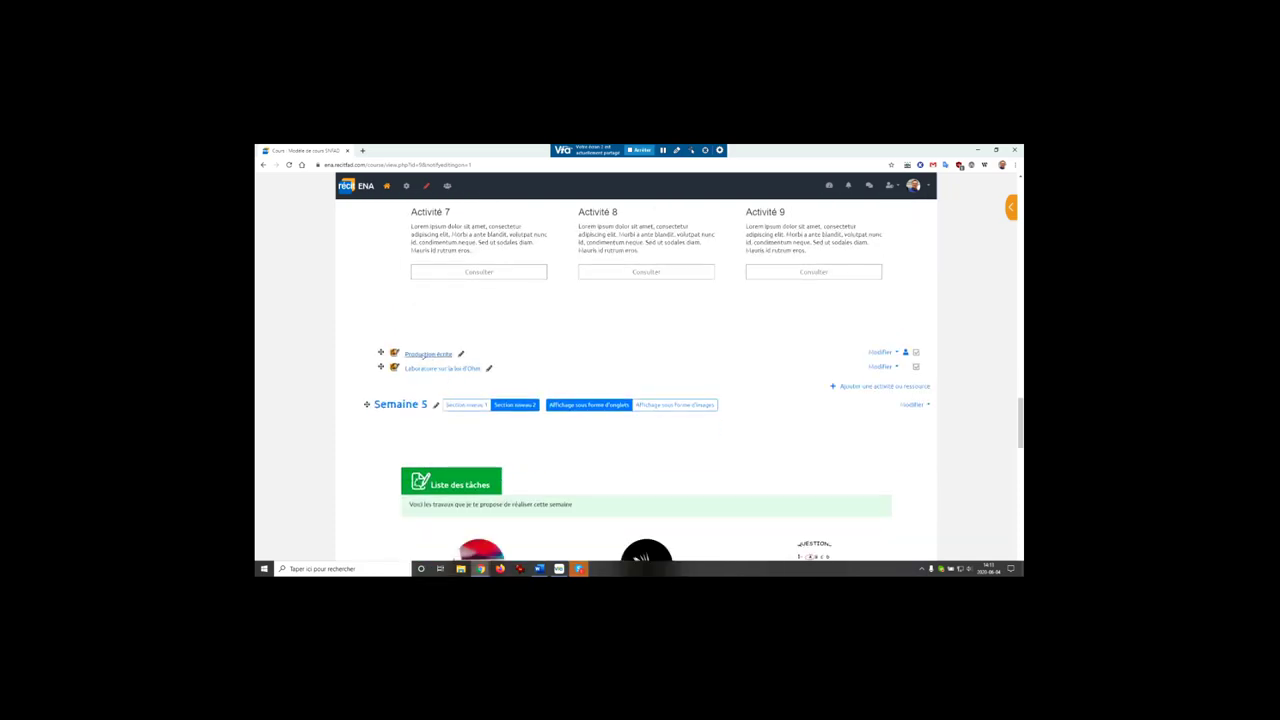
pyautogui.click(446, 354)
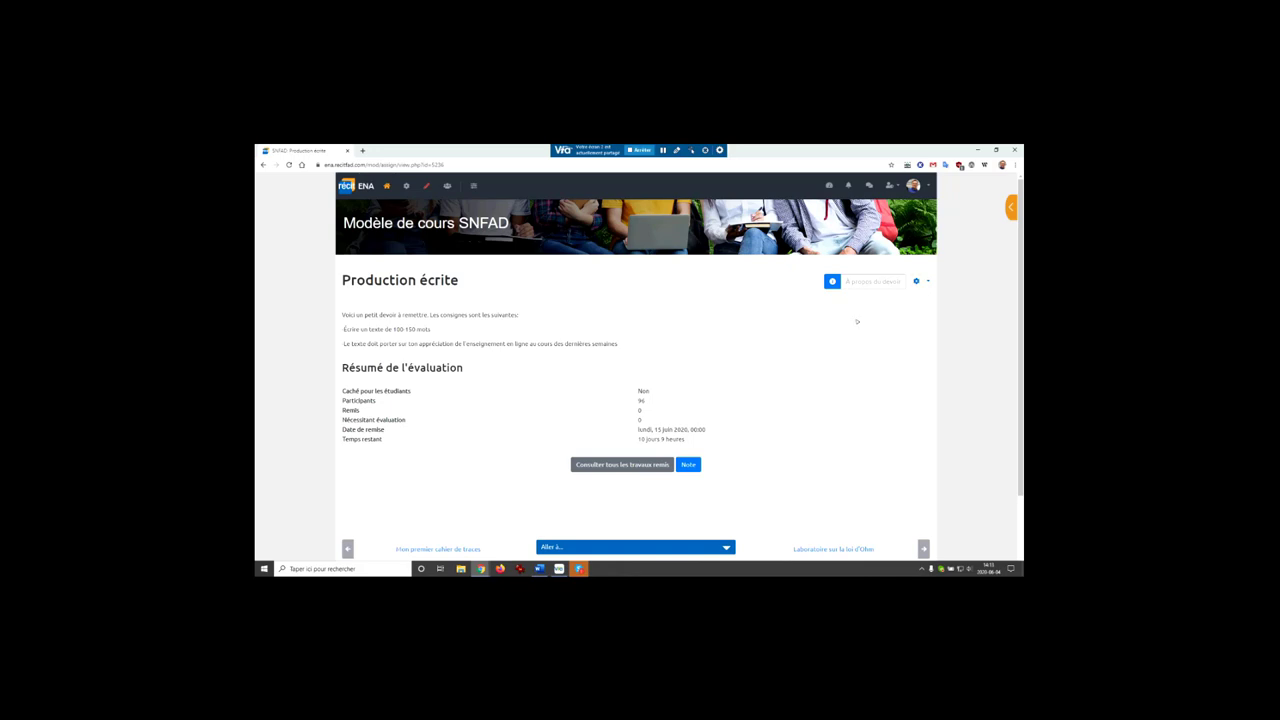
# - Review the Production écrite assignment's description, availability dates, submission types and word limit in its settings, and leave without saving
pyautogui.click(920, 282)
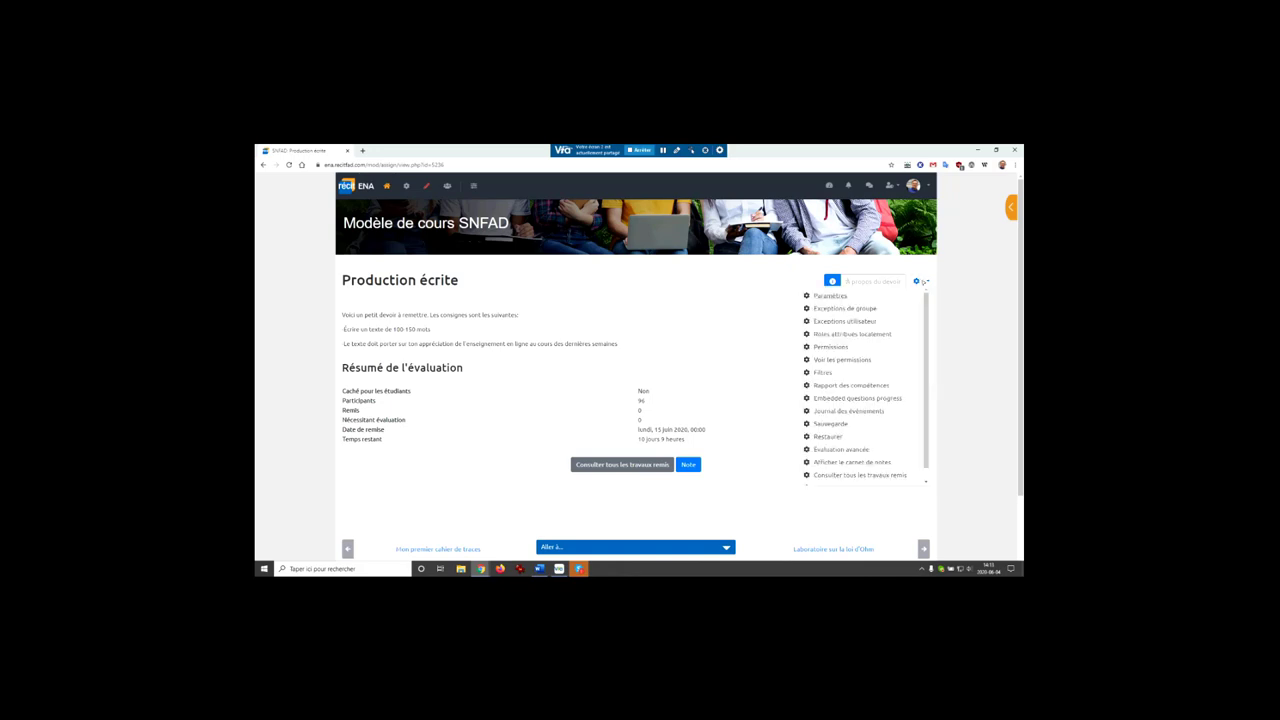
pyautogui.click(827, 296)
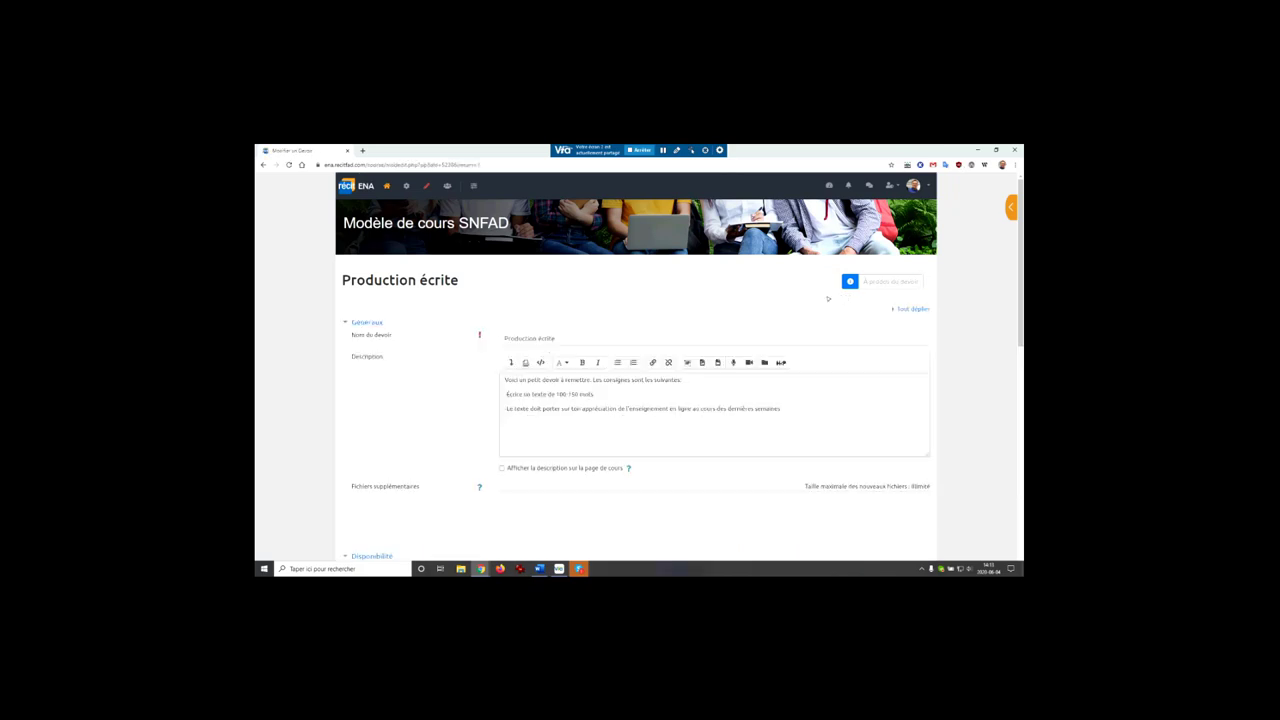
pyautogui.scroll(-2, 454, 370)
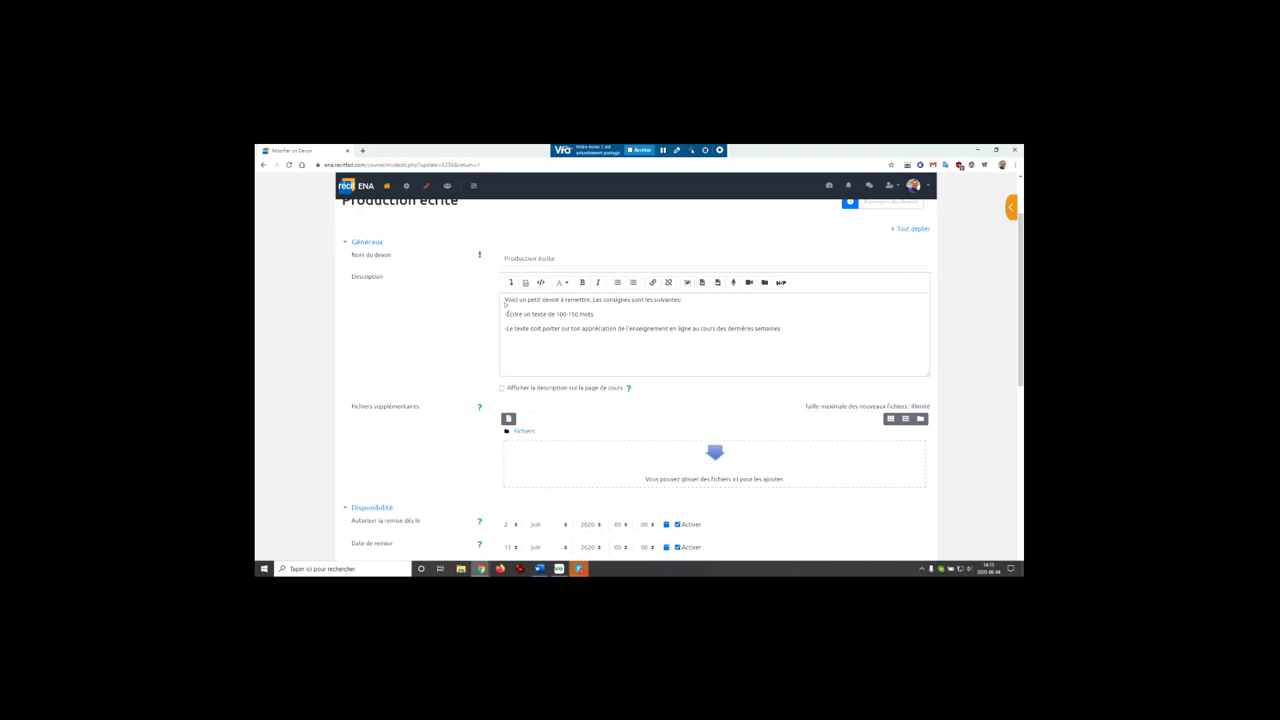
pyautogui.scroll(-3, 671, 347)
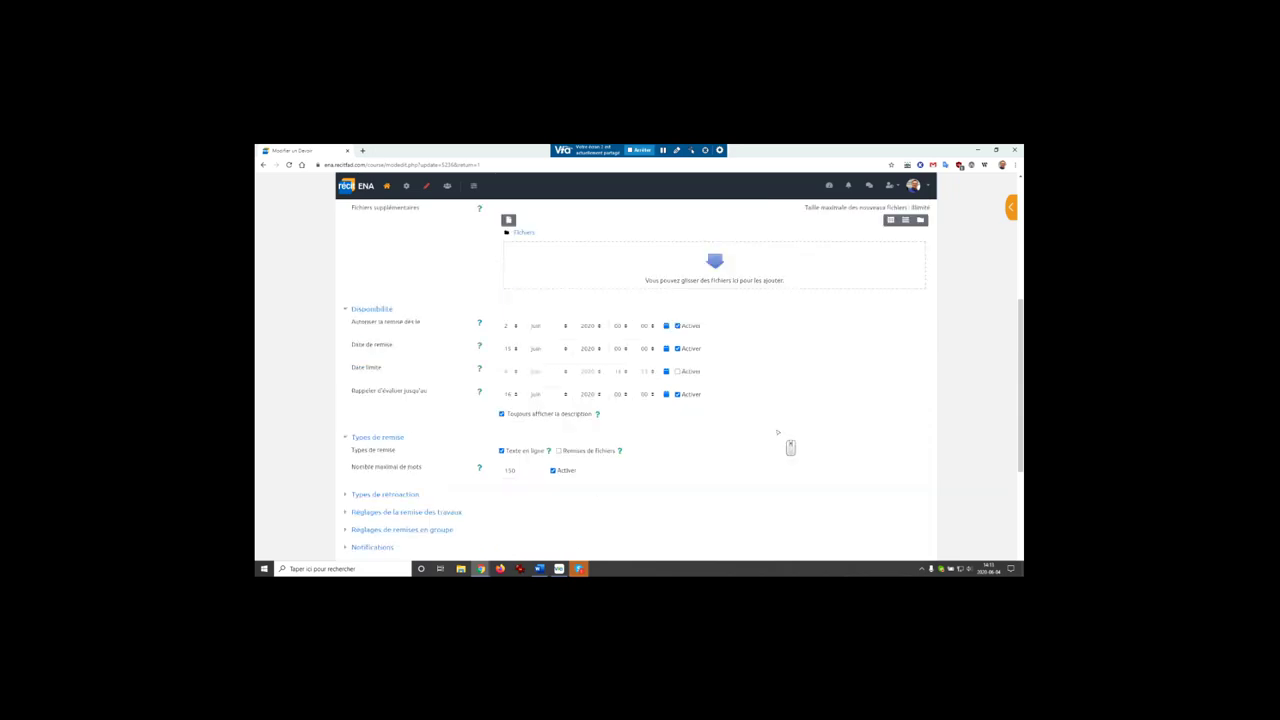
pyautogui.scroll(-1, 778, 432)
pyautogui.scroll(-1, 778, 432)
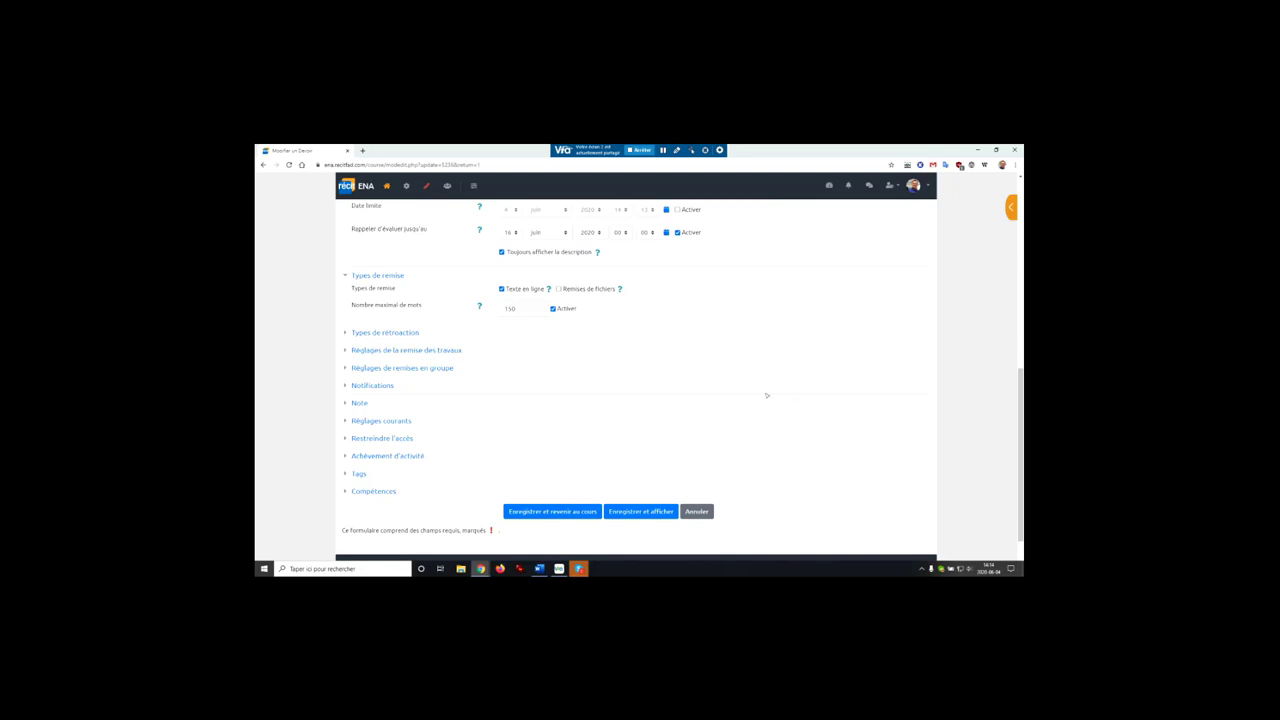
pyautogui.click(706, 516)
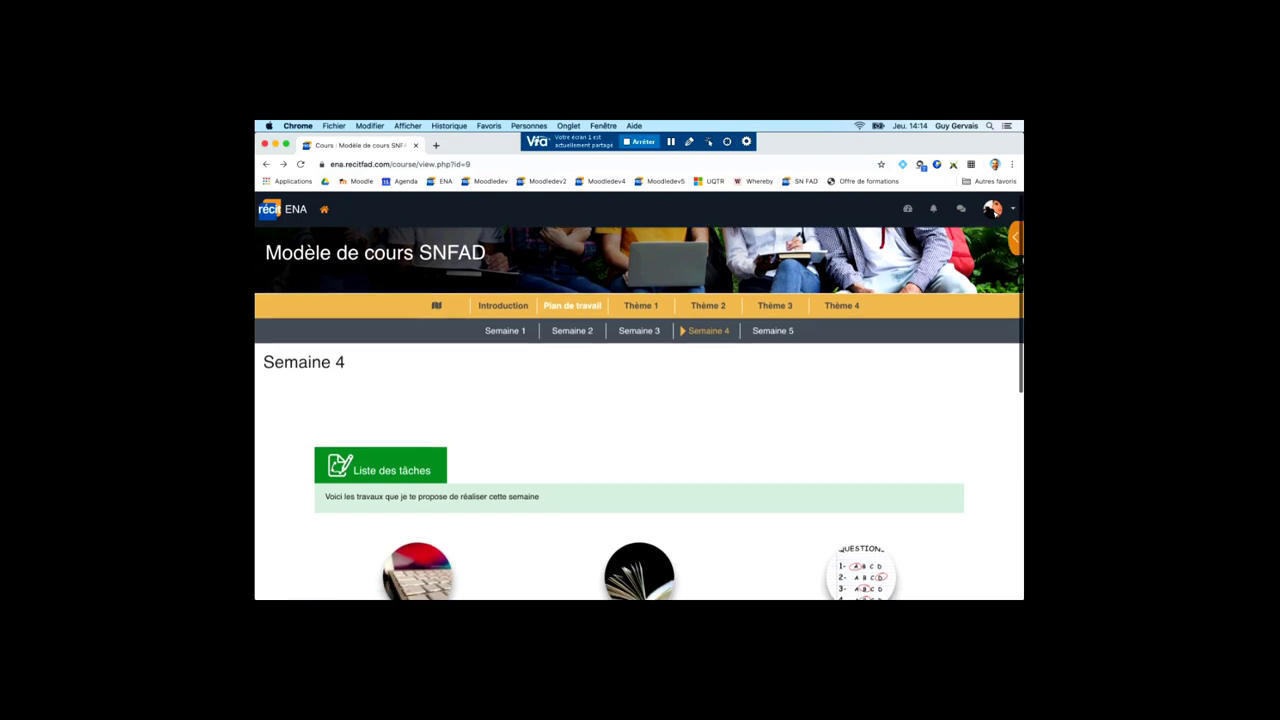
# - From the student view of Semaine 4, open the Production écrite assignment and start adding a submission
pyautogui.scroll(-3, 675, 481)
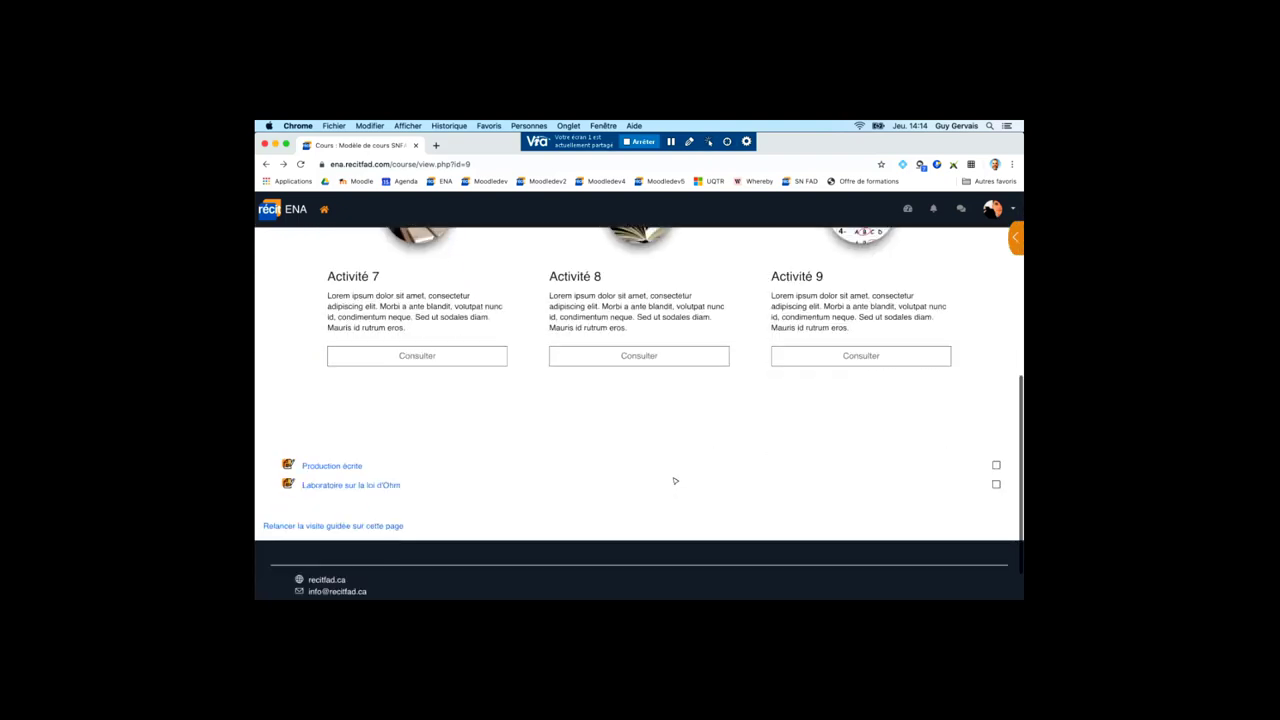
pyautogui.click(349, 467)
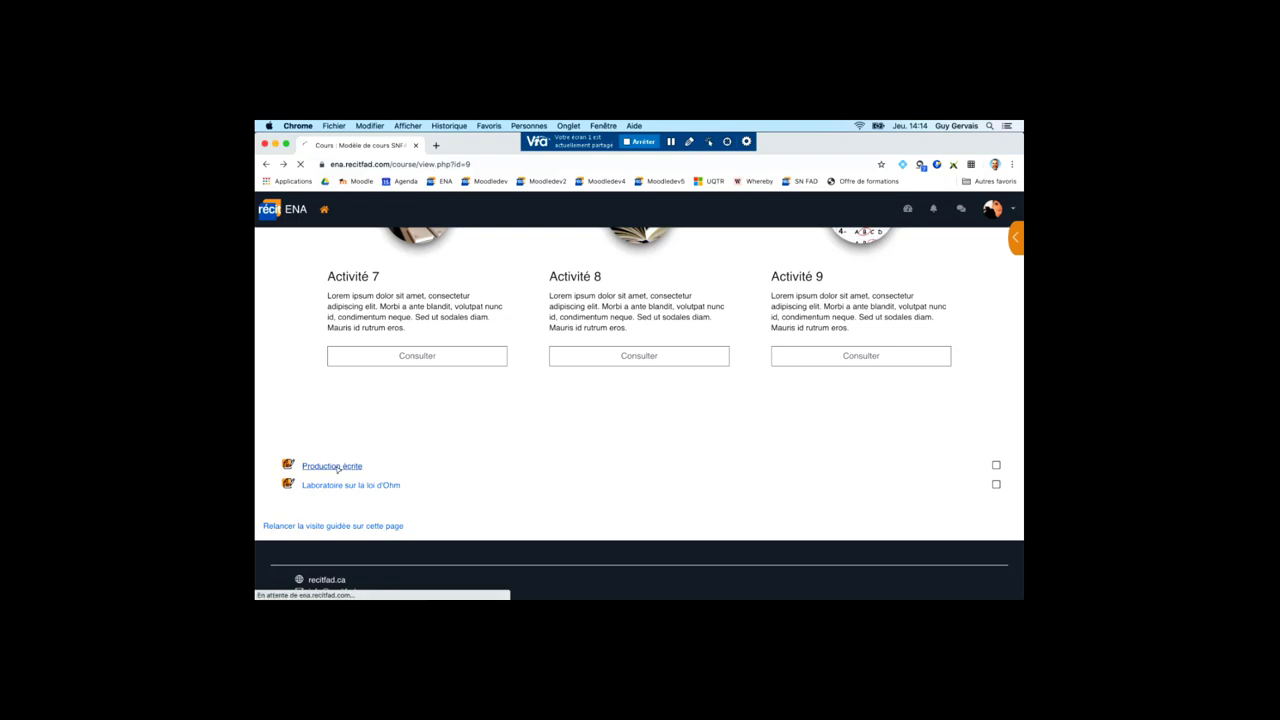
pyautogui.scroll(-1, 345, 469)
pyautogui.scroll(-2, 590, 436)
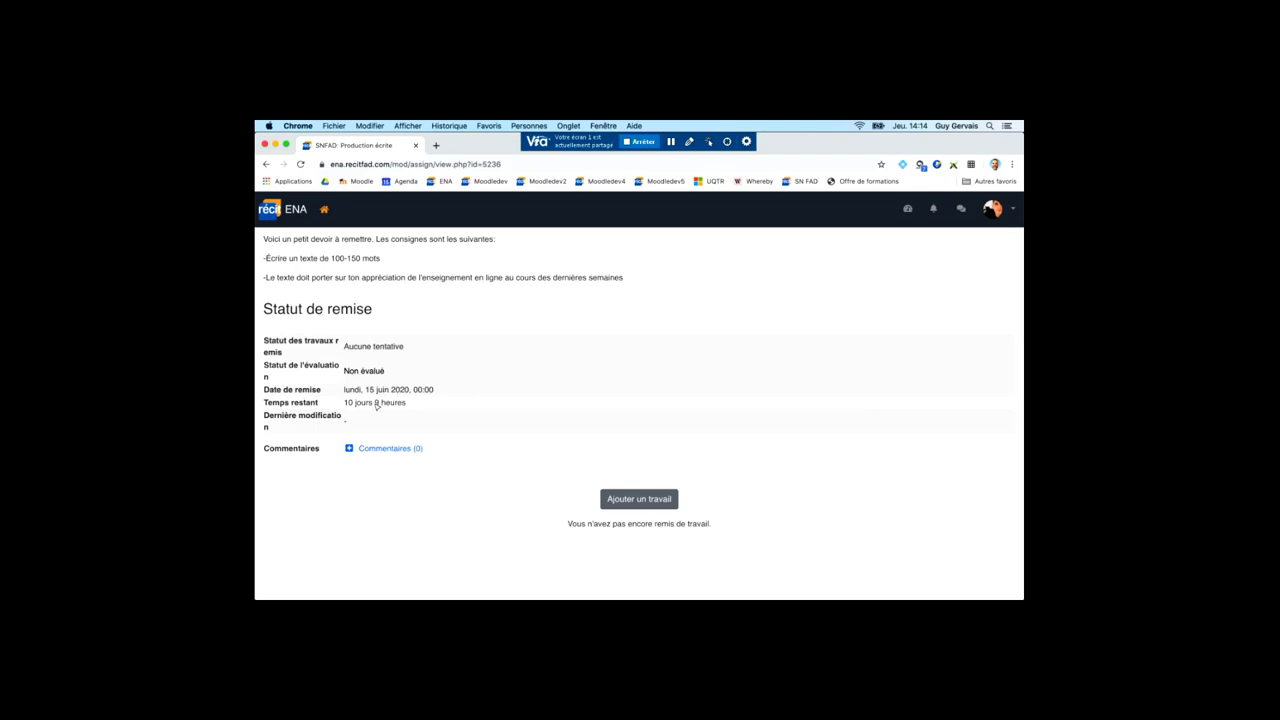
pyautogui.click(644, 502)
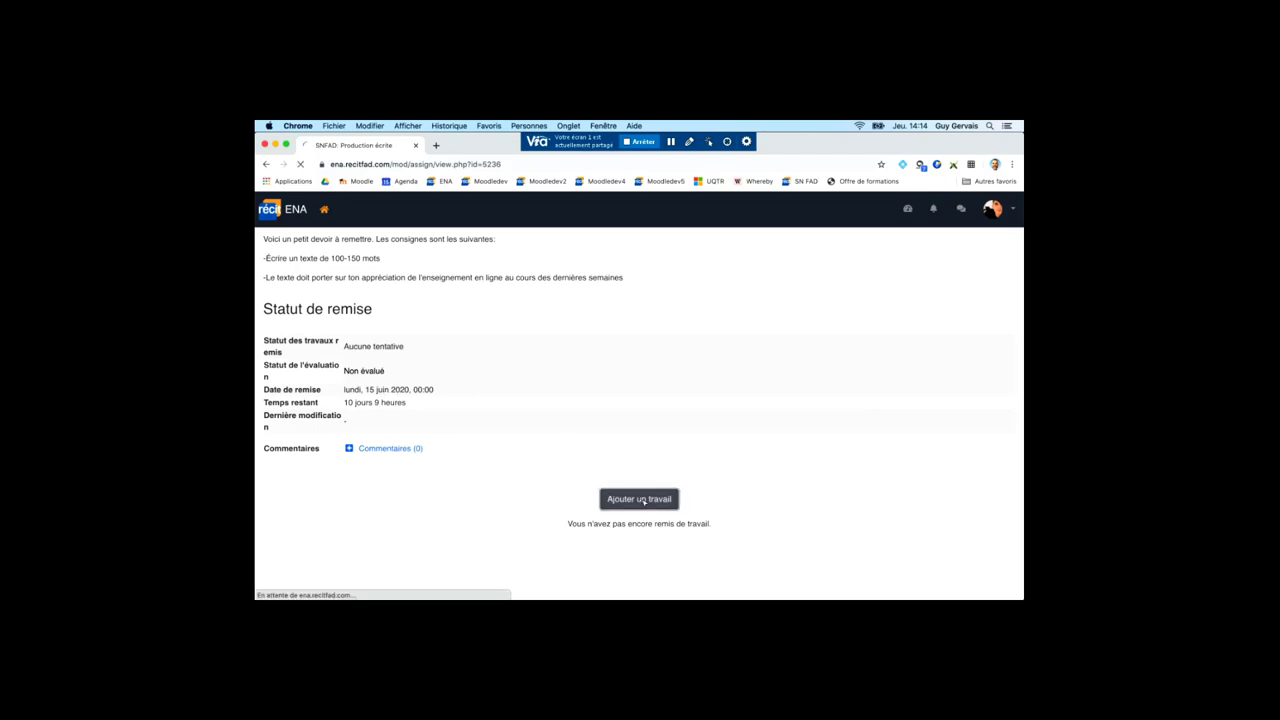
# - Fill the online text with the paragraph beginning "Début avril. Le temps passe à une vitesse folle" and try to save the submission
pyautogui.scroll(-3, 532, 507)
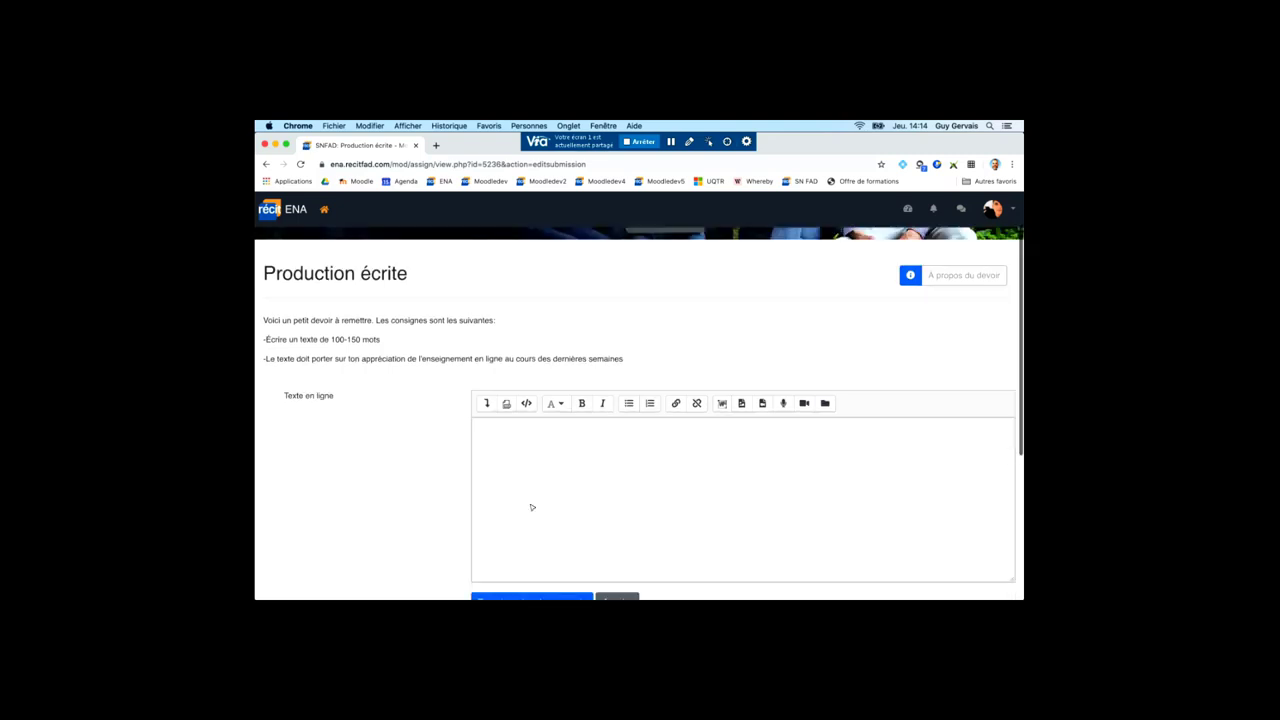
pyautogui.click(582, 381)
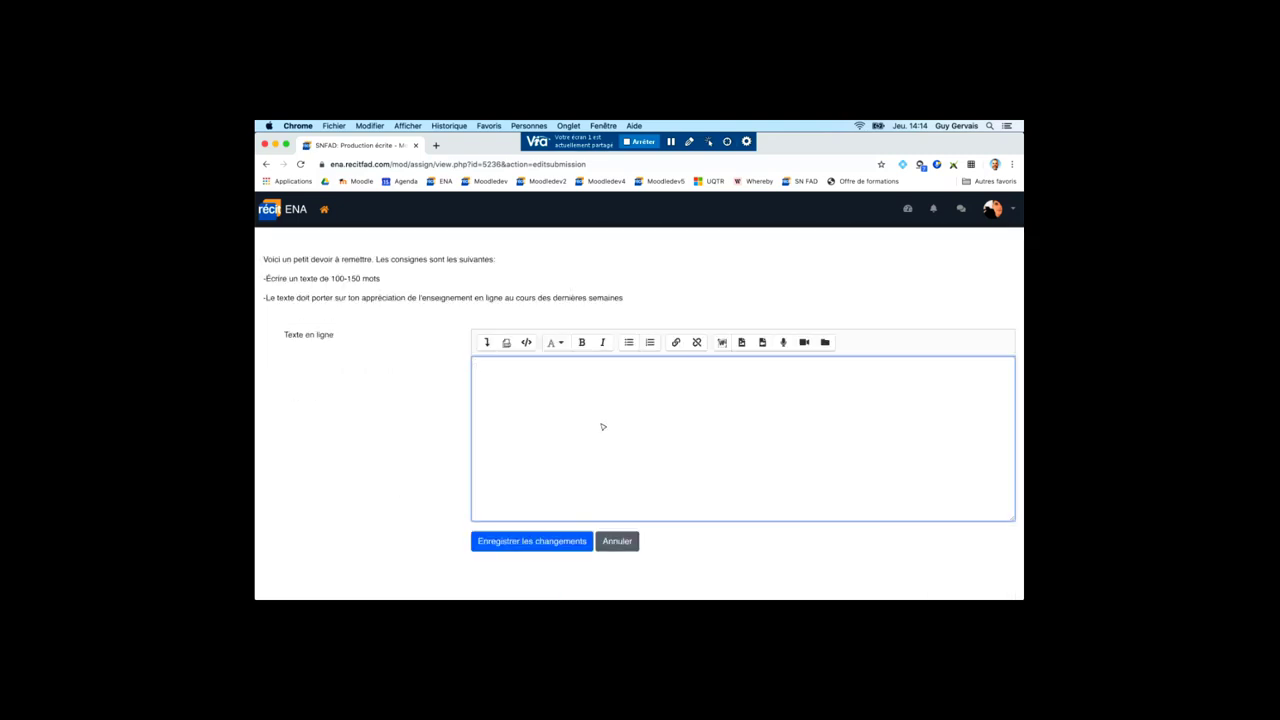
pyautogui.write("Début avril. Le temps passe à une vitesse folle et je commence à me sentir à l'aise au niveau des communications avec mes profs. Celles-ci deviennent de plus en plus régulières et j'arrive à rejoindre la totalité de mes profs. Évidemment, je n'ai pas le même taux de participation de chacun, mais tout de même, ce n'est pas si mal! Premièrement, je sens que les enseignants sont moins anxieux, car ils posent moins de questions en lien avec leur logiciels et avec ce qui va arriver d'ici la fin de l'année. C'est comme si les communications et la régularité de celles-ci avaient permis d'établir une nouvelle façon de faire et surtout de développer une routine, tant pour mes enseignants que pour moi. Je sais que le matin, trois fois par semaine, le lundi, le mercredi et le vendredi, j'ai des rencontre à la suite d'un courriel. Parfois, j'ai un peu de travail à faire, parfois des liens Web à consulter, et toujours un petit mot d'encouragement. J'essaie de transmettre mes travaux toujours au même moment lors de ces trois jours. Je suis élève au secondaire, je vous le rappelle. J'ai constaté que je reçois des réponses à mes courriels davantage en fin d'après-midi, en soirée ou même la nuit de la par de mes enseignants…")
pyautogui.scroll(-3, 604, 430)
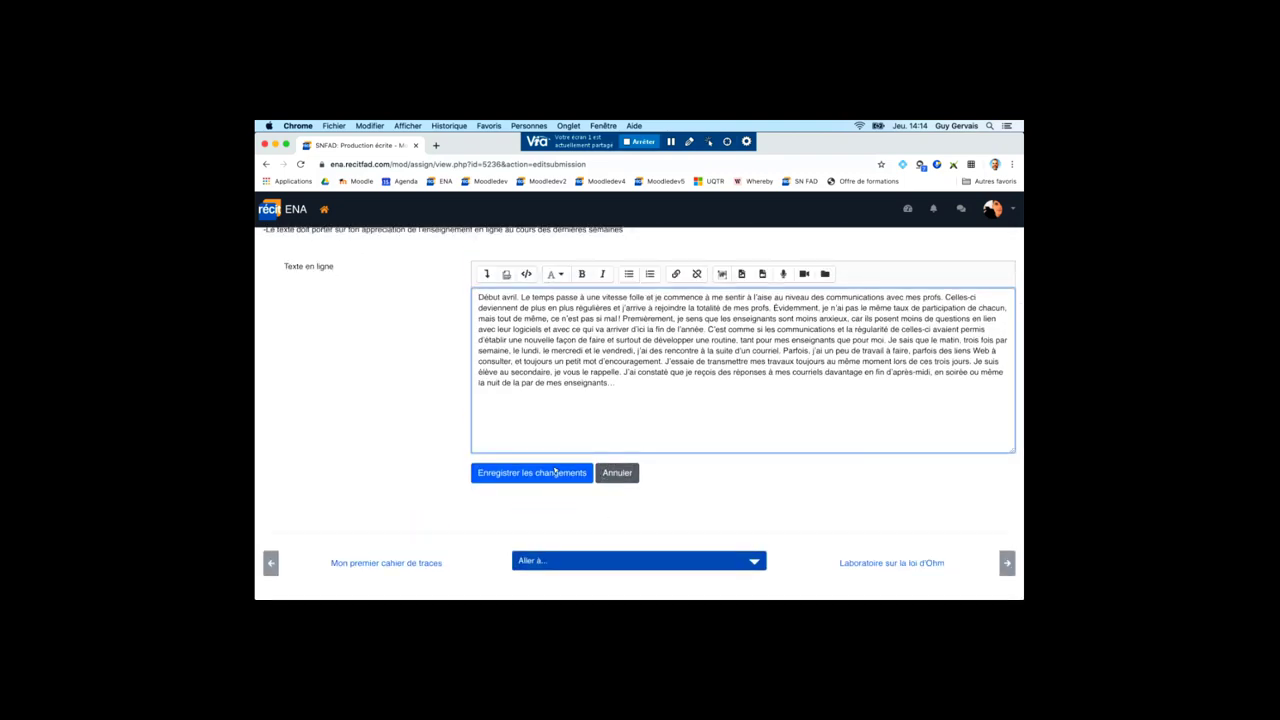
pyautogui.click(518, 468)
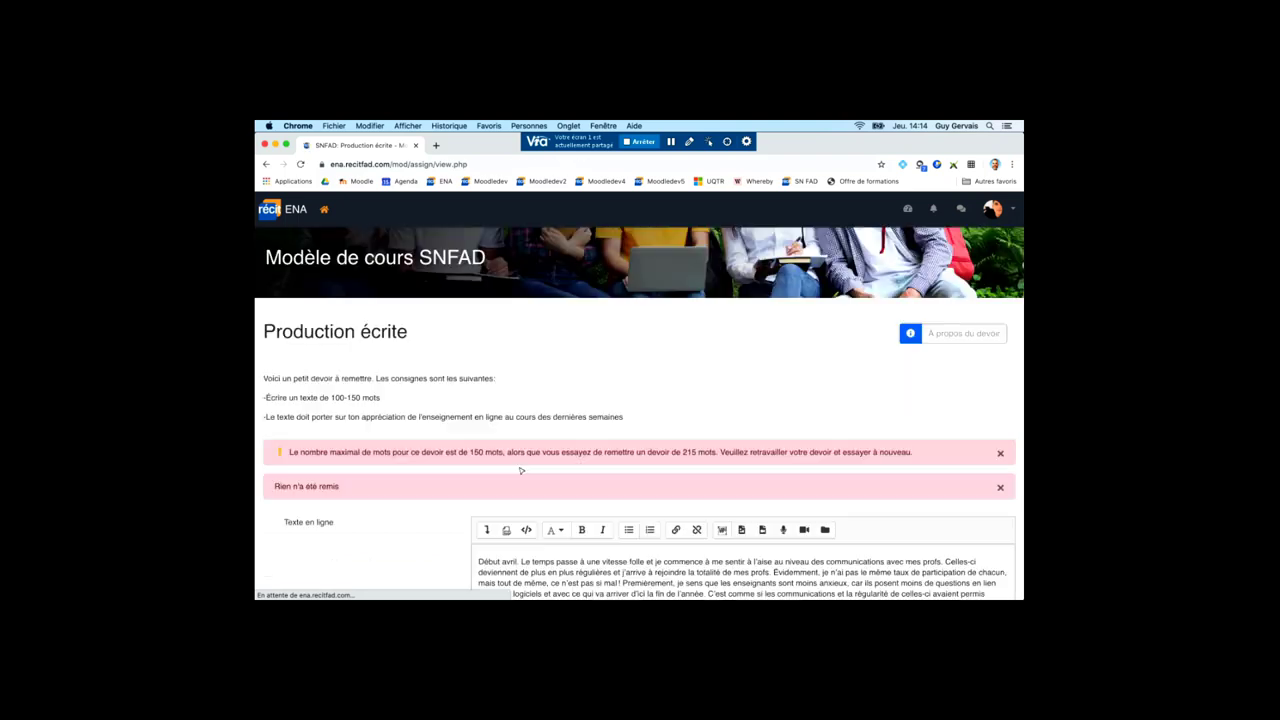
# - Shorten the online text by deleting everything from "d'établir une nouvelle façon de faire" to the end
pyautogui.scroll(-2, 520, 470)
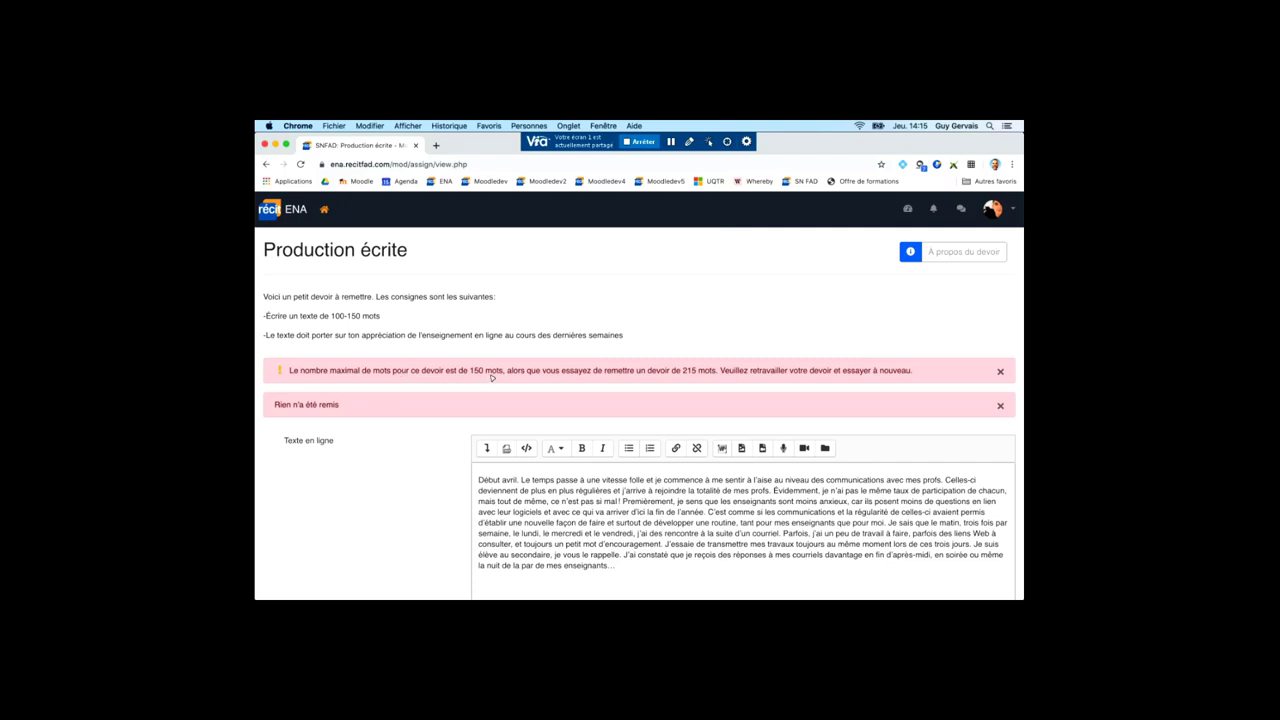
pyautogui.scroll(-2, 430, 498)
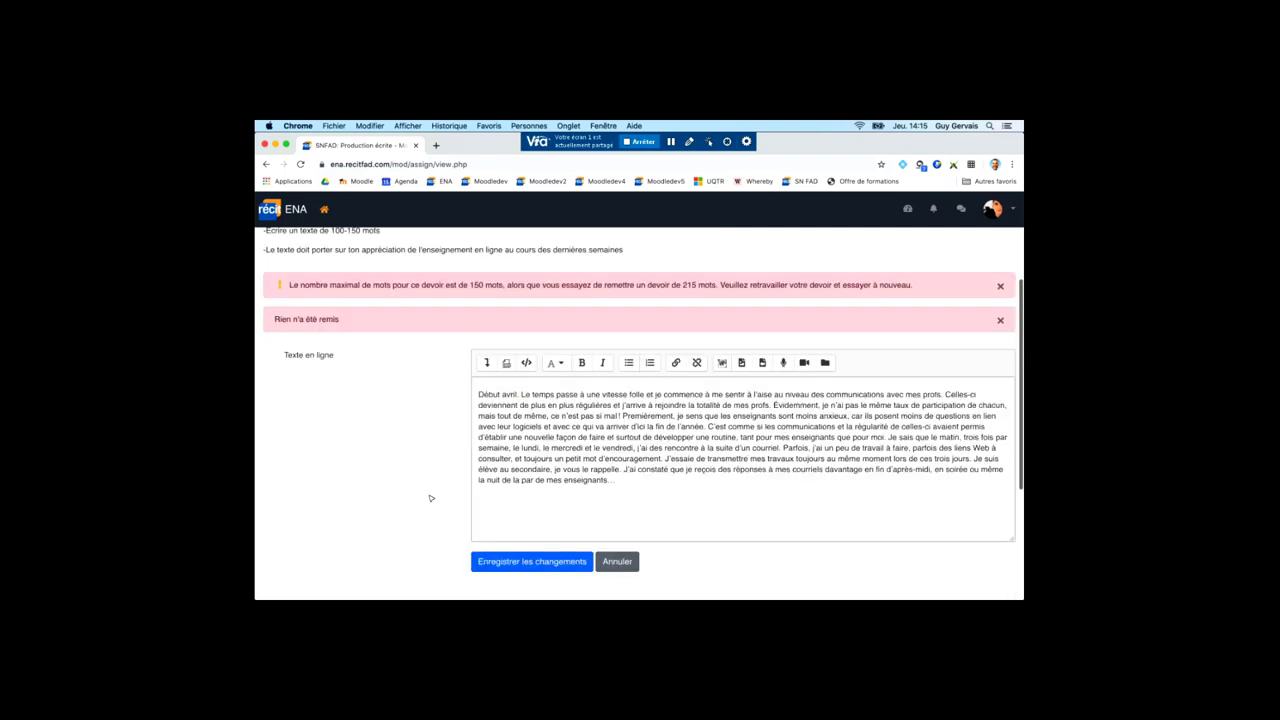
pyautogui.moveTo(528, 506); pyautogui.dragTo(512, 450)
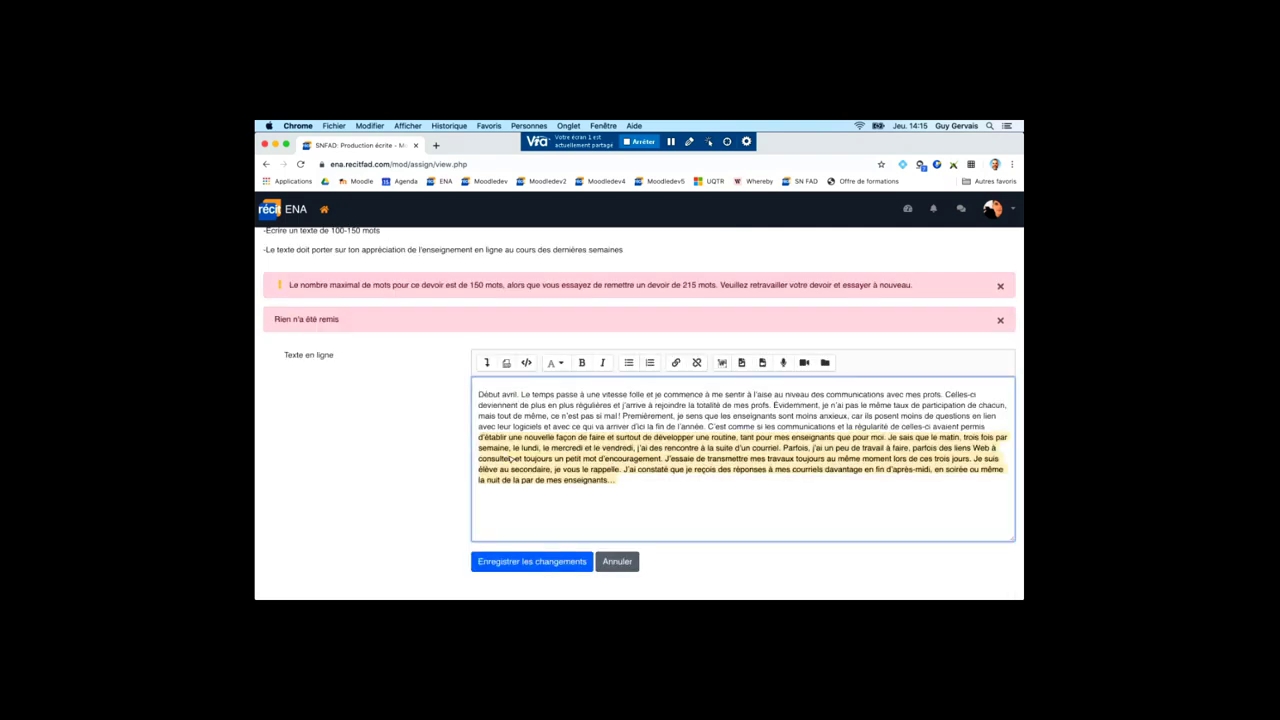
pyautogui.press('BackSpace')
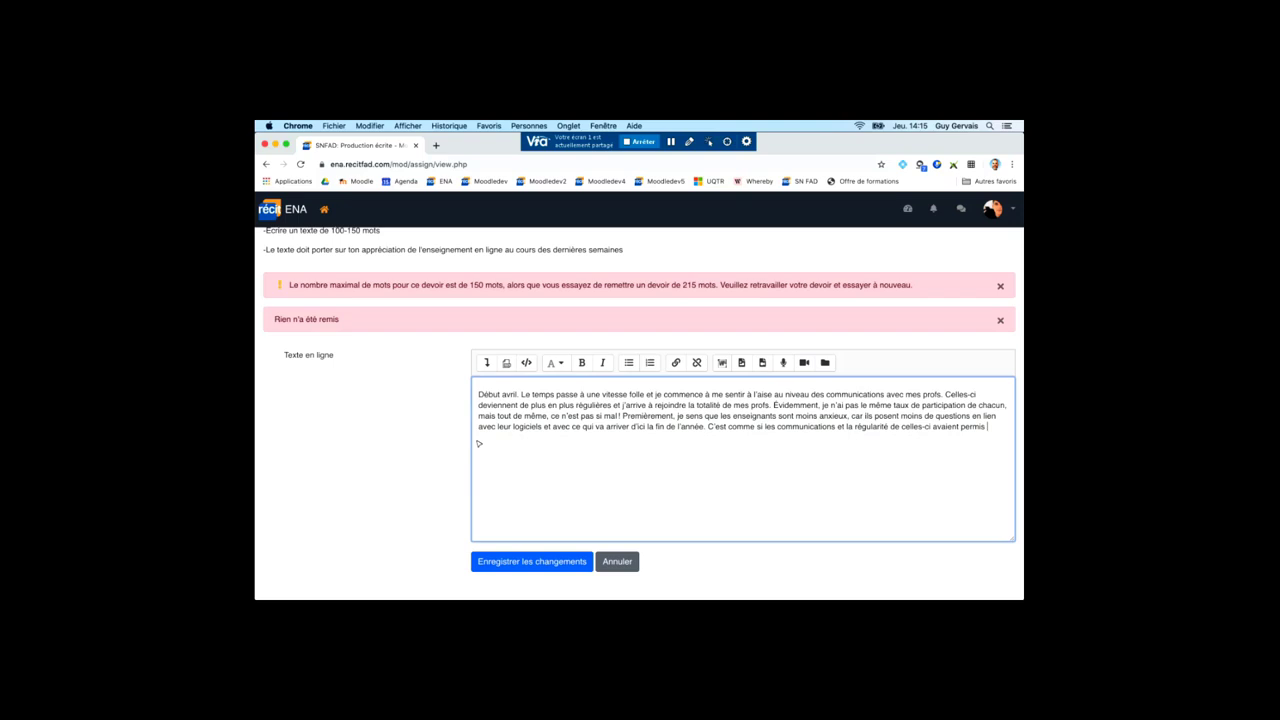
# - Save the shortened online text as the Production écrite submission and review the submission status details
pyautogui.click(528, 564)
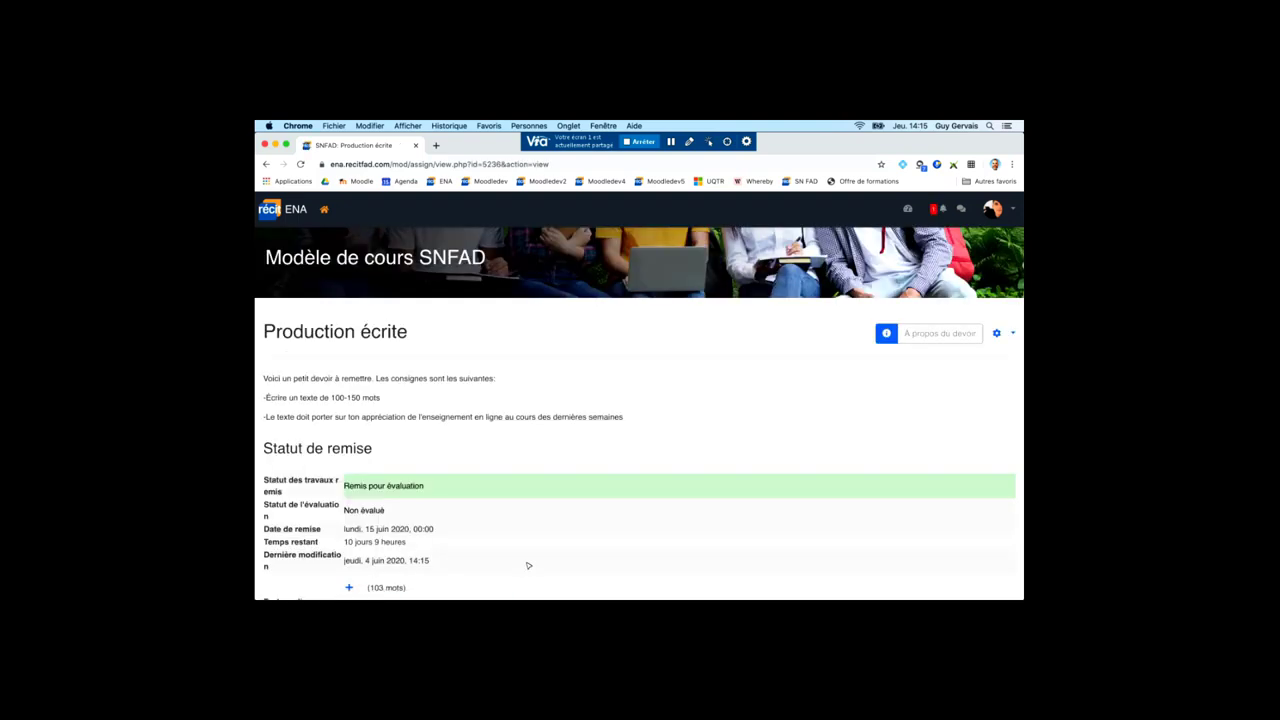
pyautogui.scroll(-2, 528, 556)
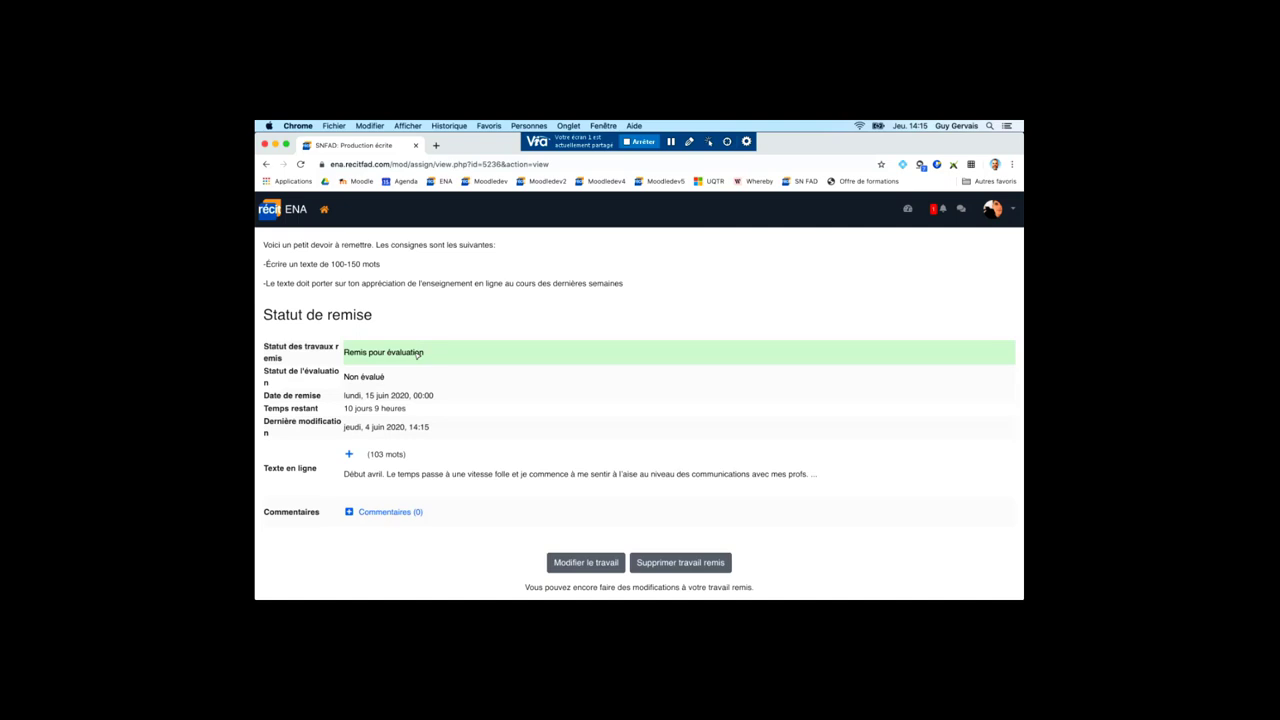
pyautogui.scroll(-2, 508, 392)
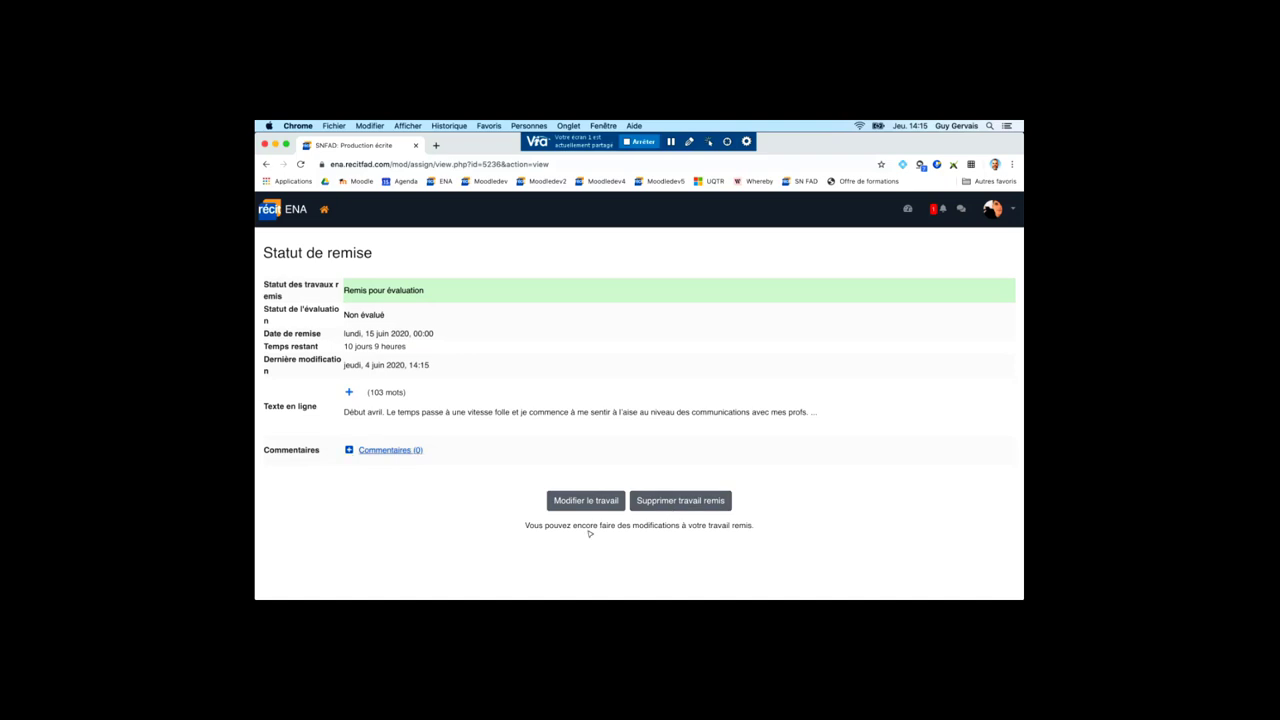
pyautogui.scroll(1, 493, 382)
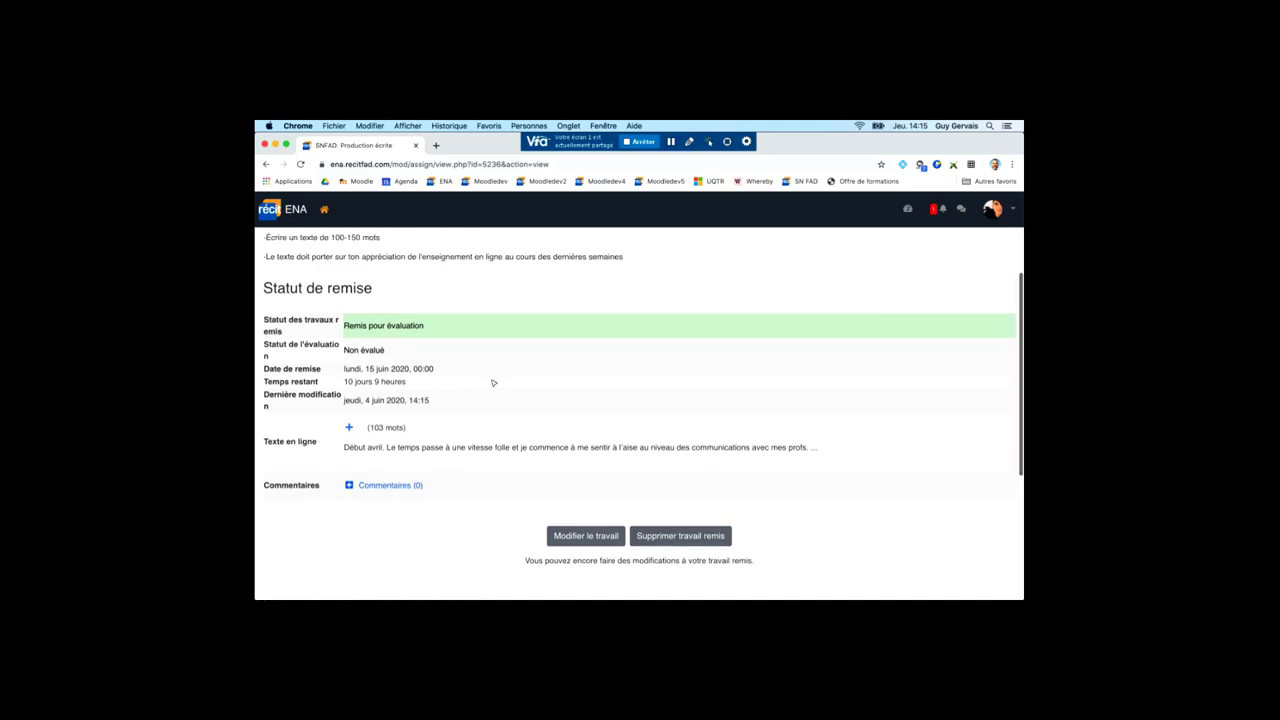
pyautogui.scroll(2, 493, 382)
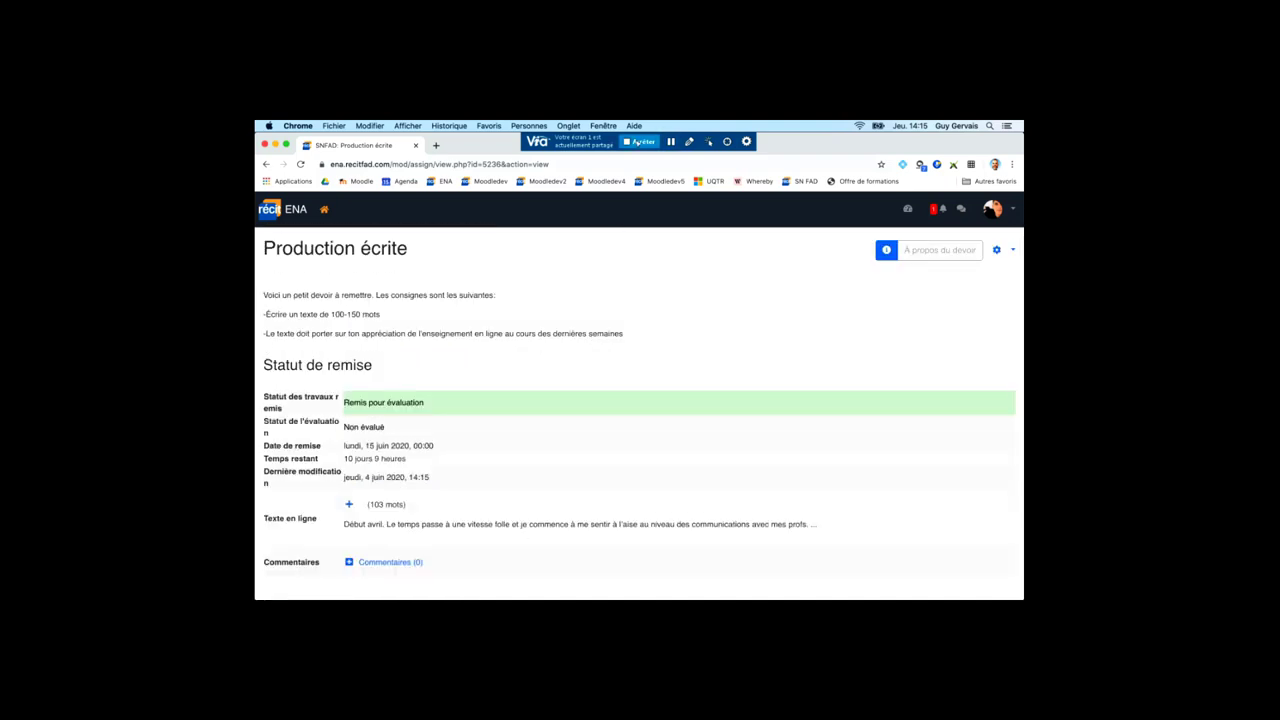
pyautogui.click(639, 141)
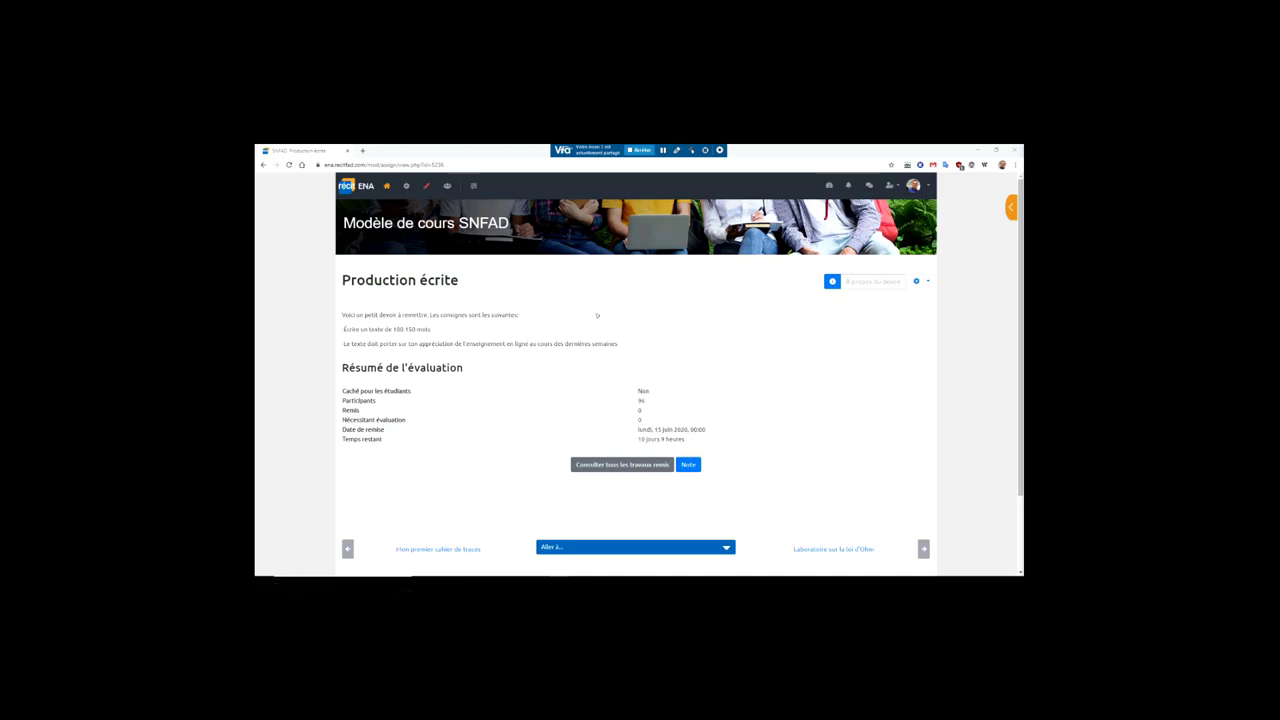
# - From the teacher view of Production écrite, list all submissions and open the grading page for the student whose work is submitted for evaluation
pyautogui.click(607, 465)
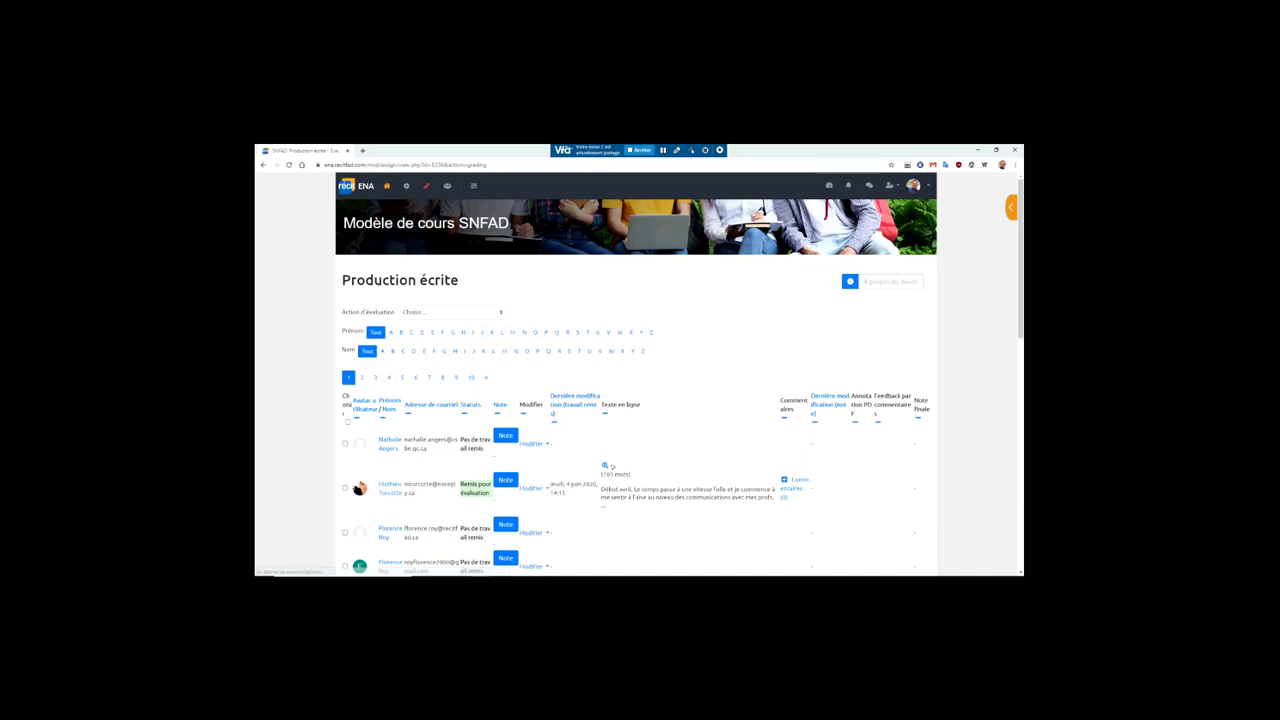
pyautogui.scroll(-2, 640, 450)
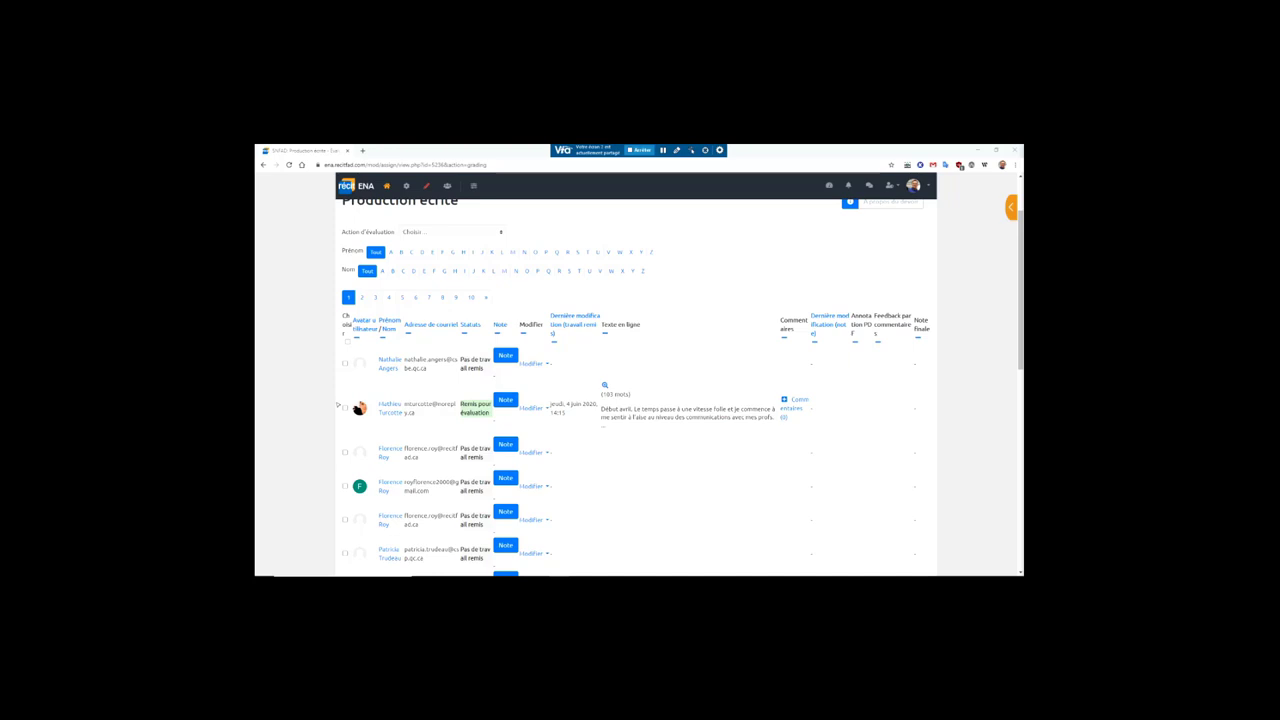
pyautogui.scroll(-1, 481, 392)
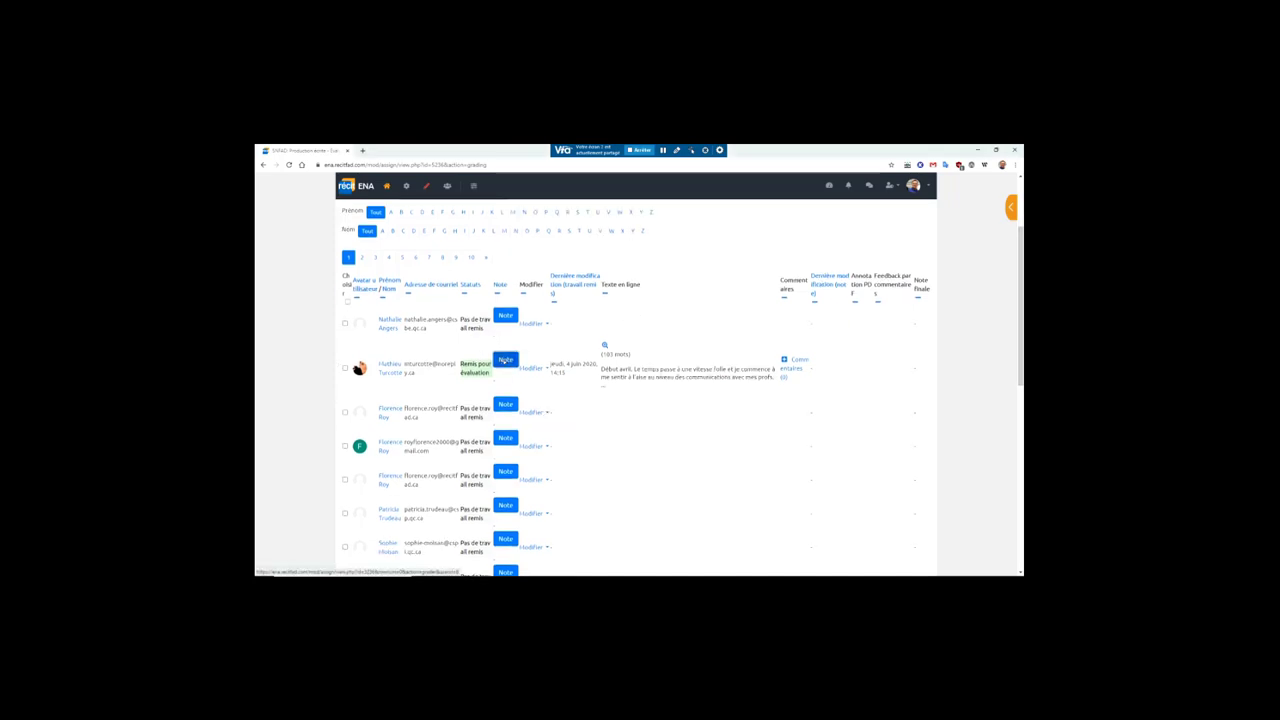
pyautogui.click(505, 361)
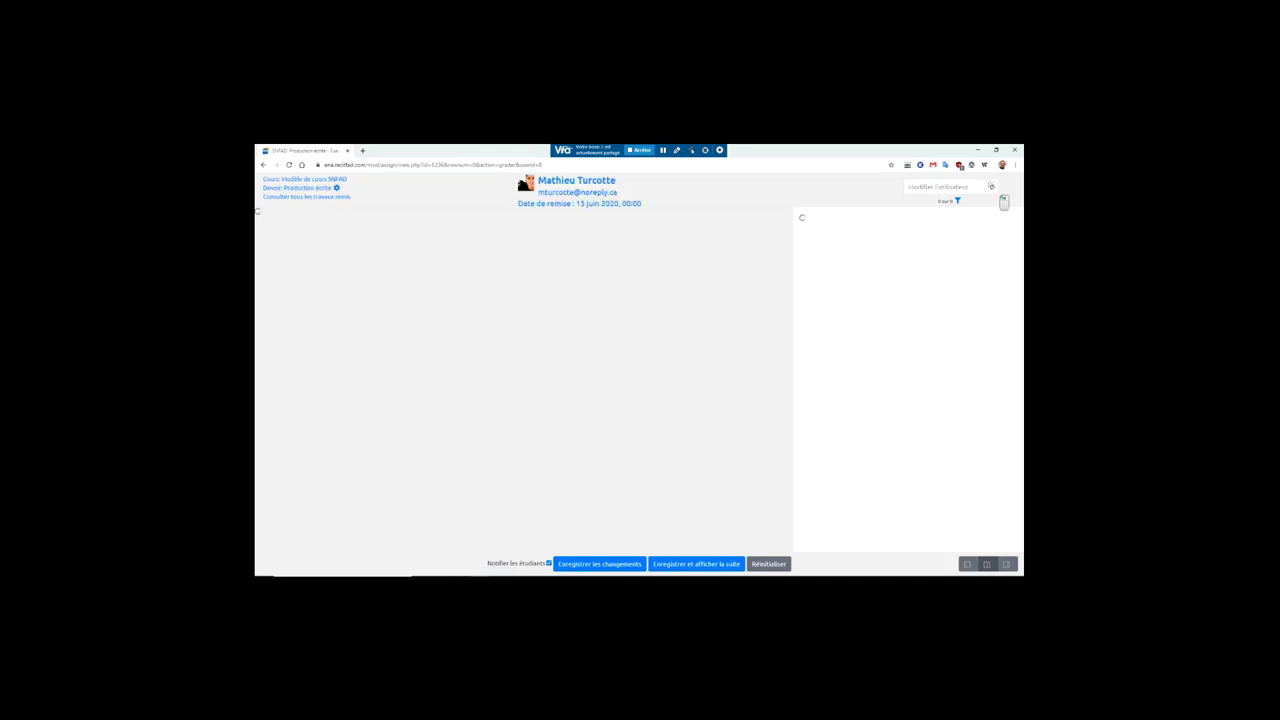
pyautogui.click(991, 187)
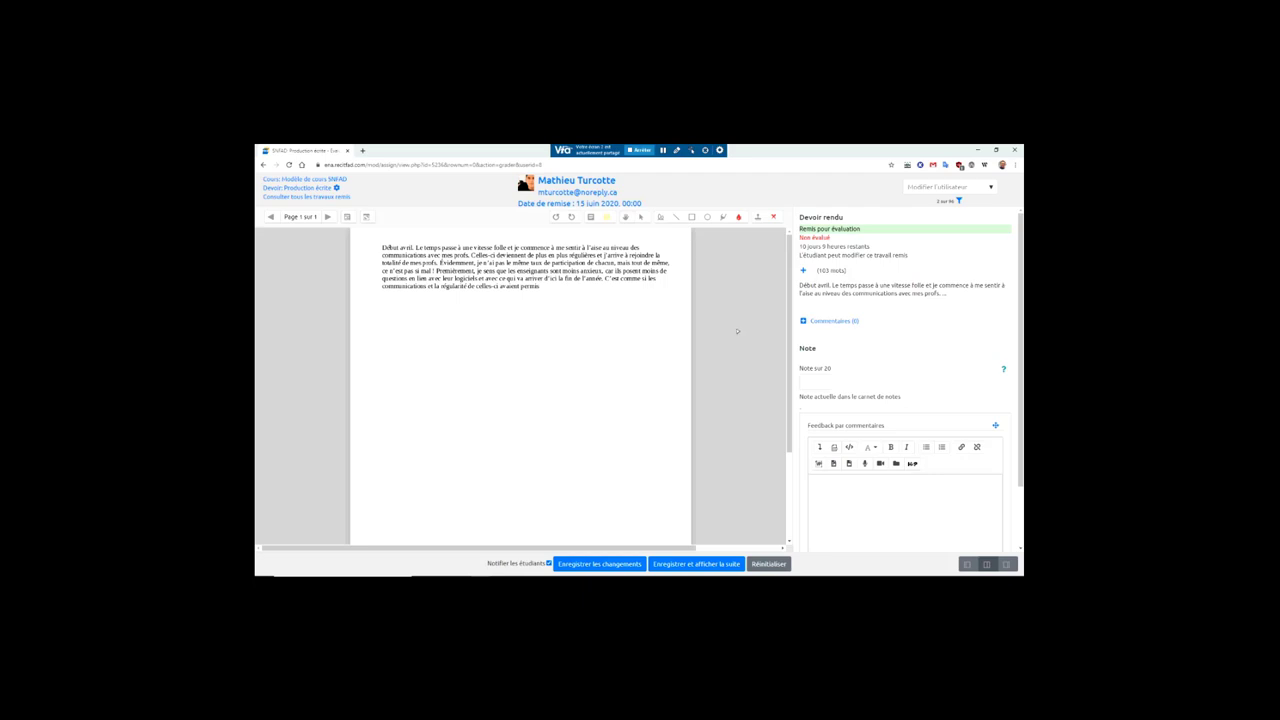
# - Highlight part of "temps passe à une" in red in the submitted text's first line and enter "Rétroaction" as the feedback comment
pyautogui.click(723, 216)
pyautogui.moveTo(468, 244); pyautogui.dragTo(428, 256)
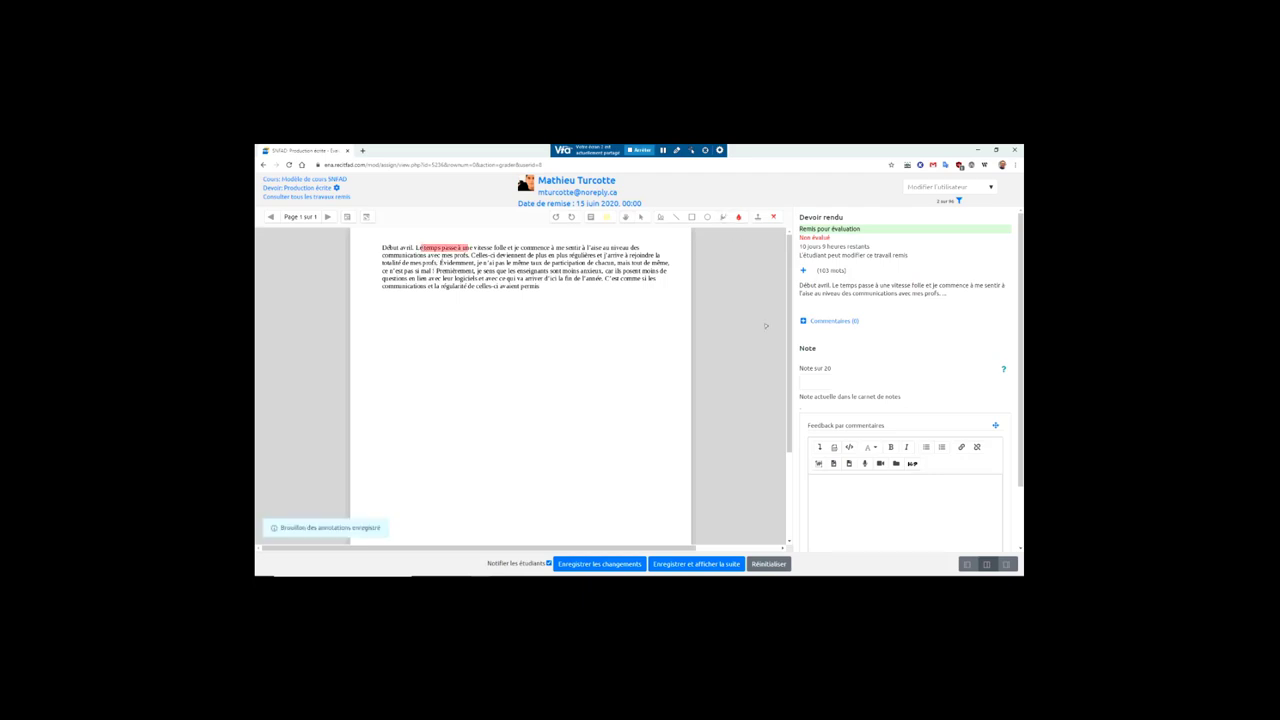
pyautogui.click(867, 516)
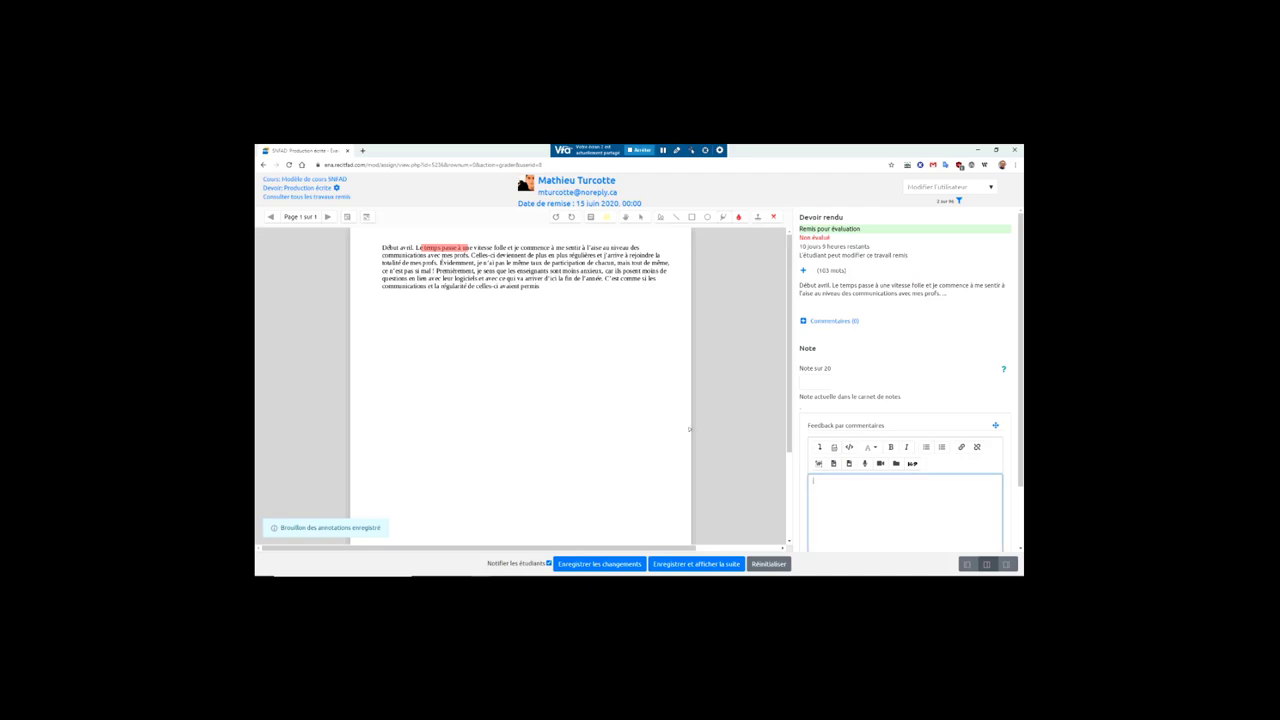
pyautogui.write('Bofl')
pyautogui.write('exion')
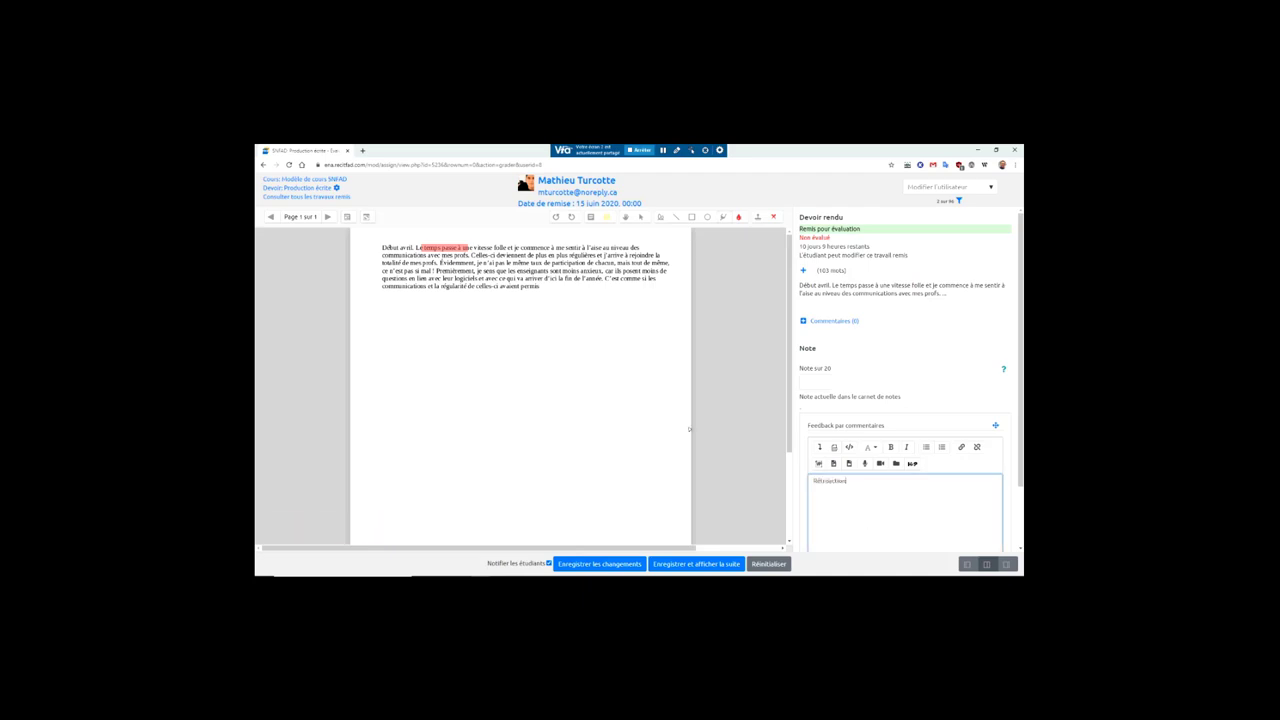
# - Grade the submission 20 out of 20 and save the evaluation, moving on to the following student
pyautogui.click(803, 381)
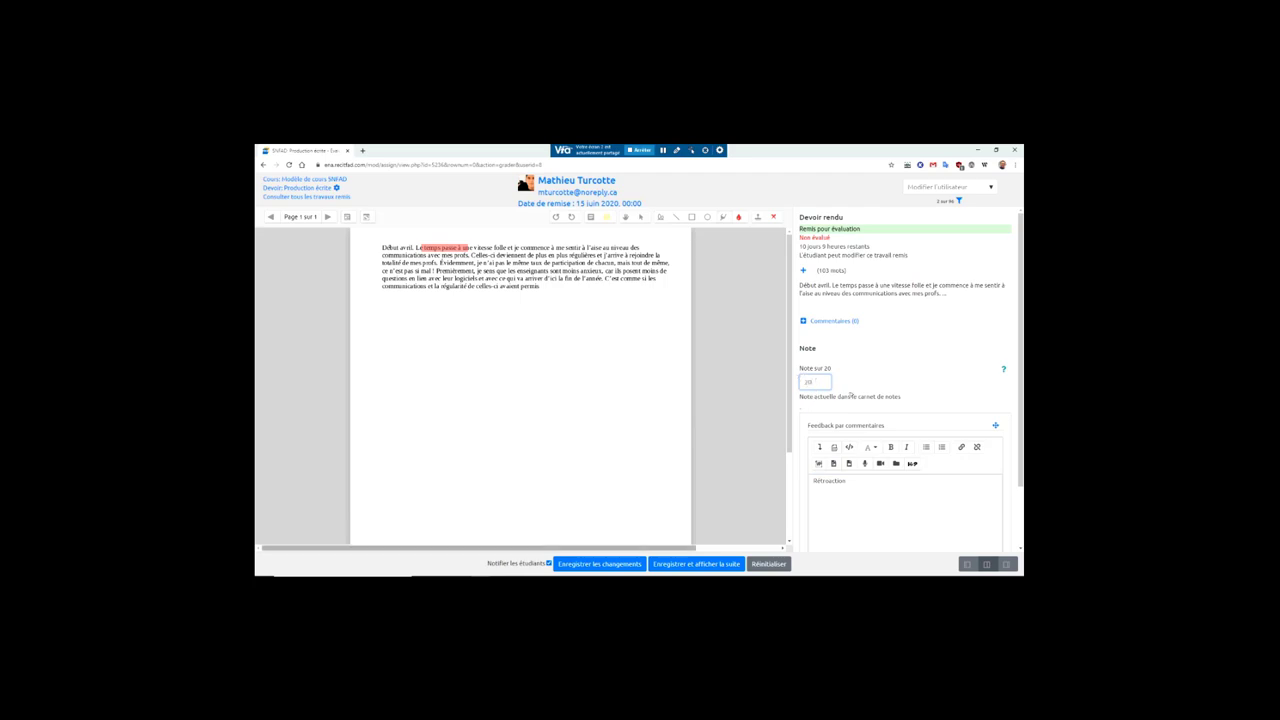
pyautogui.click(696, 564)
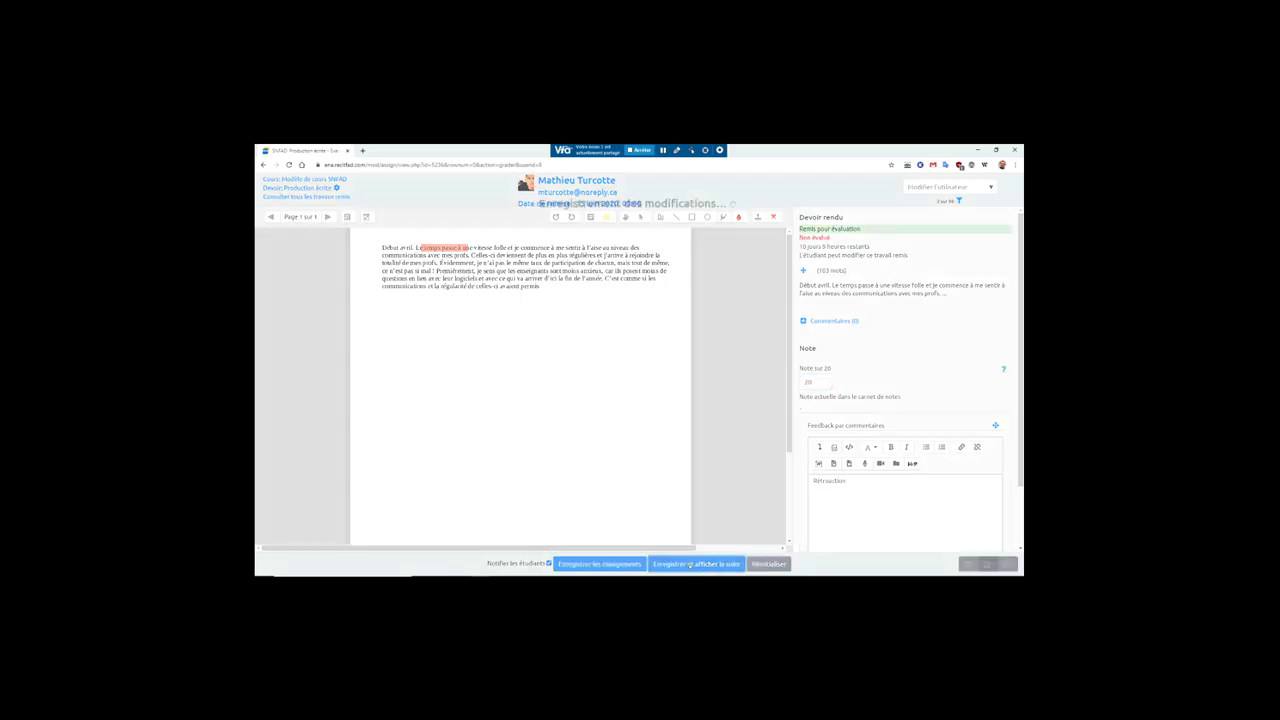
pyautogui.click(578, 417)
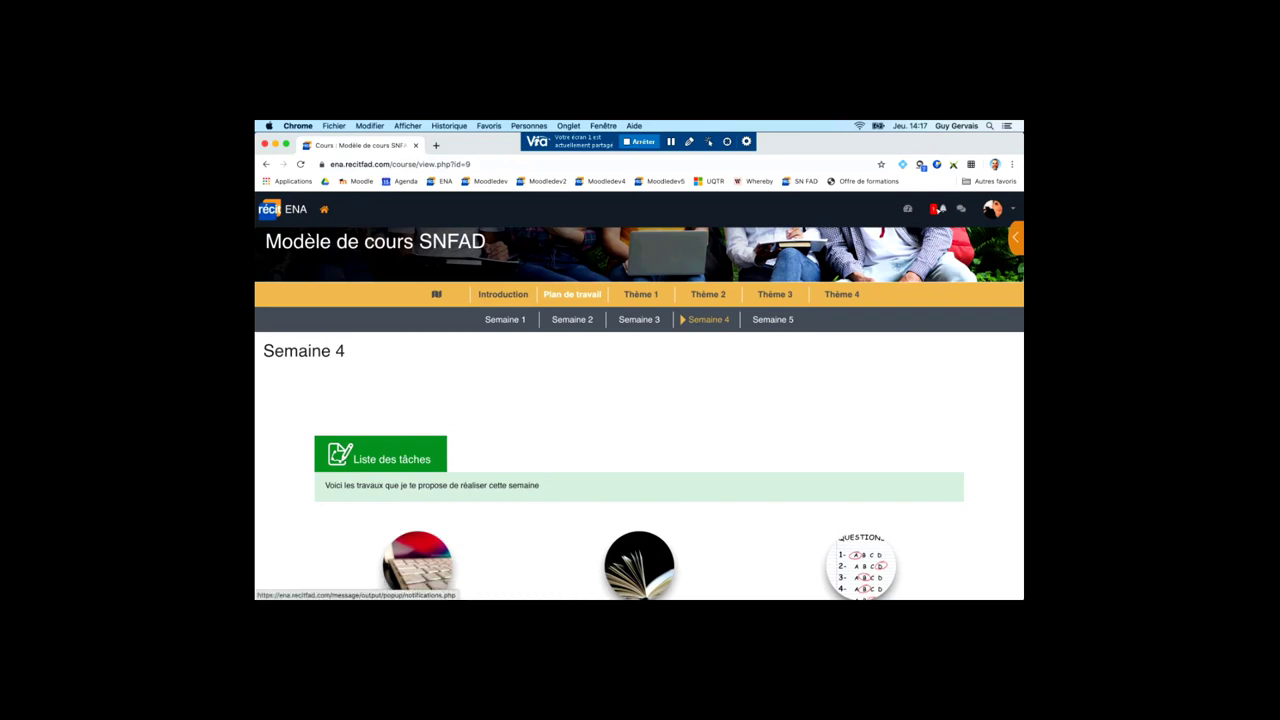
# - In the student view, check the notifications, return to Semaine 4 and check the completion status of Production écrite
pyautogui.click(938, 209)
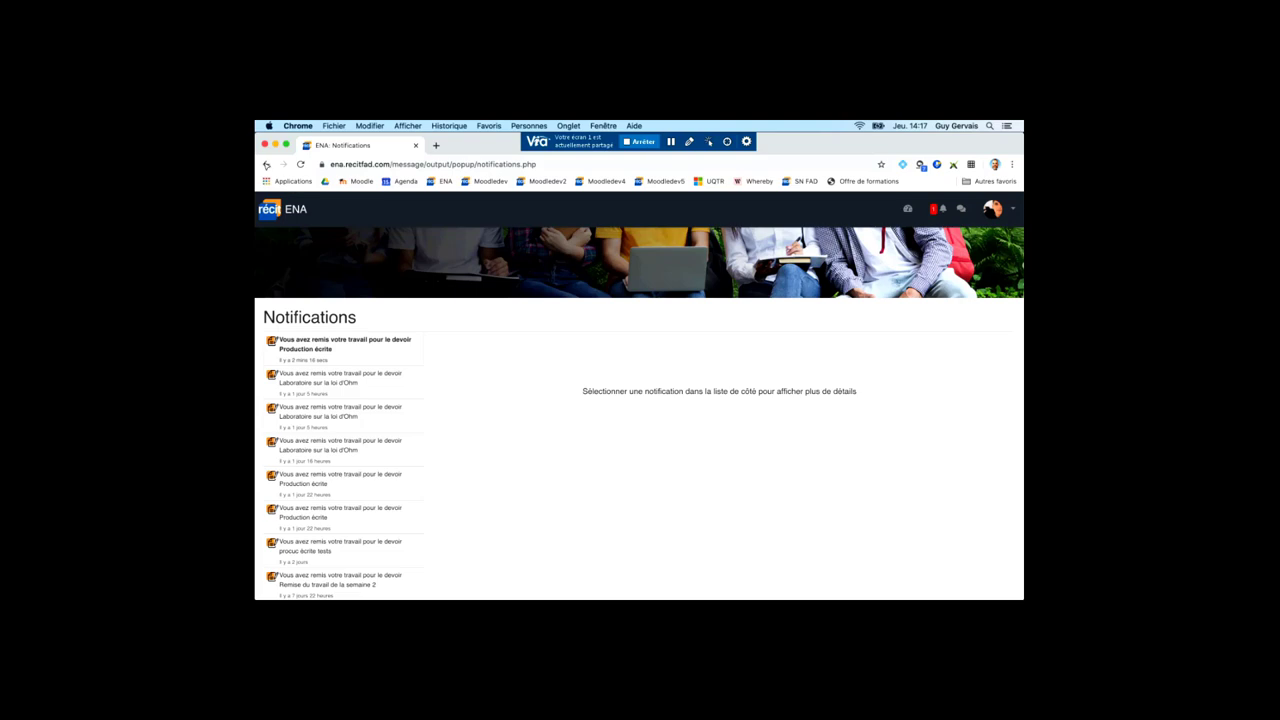
pyautogui.click(266, 164)
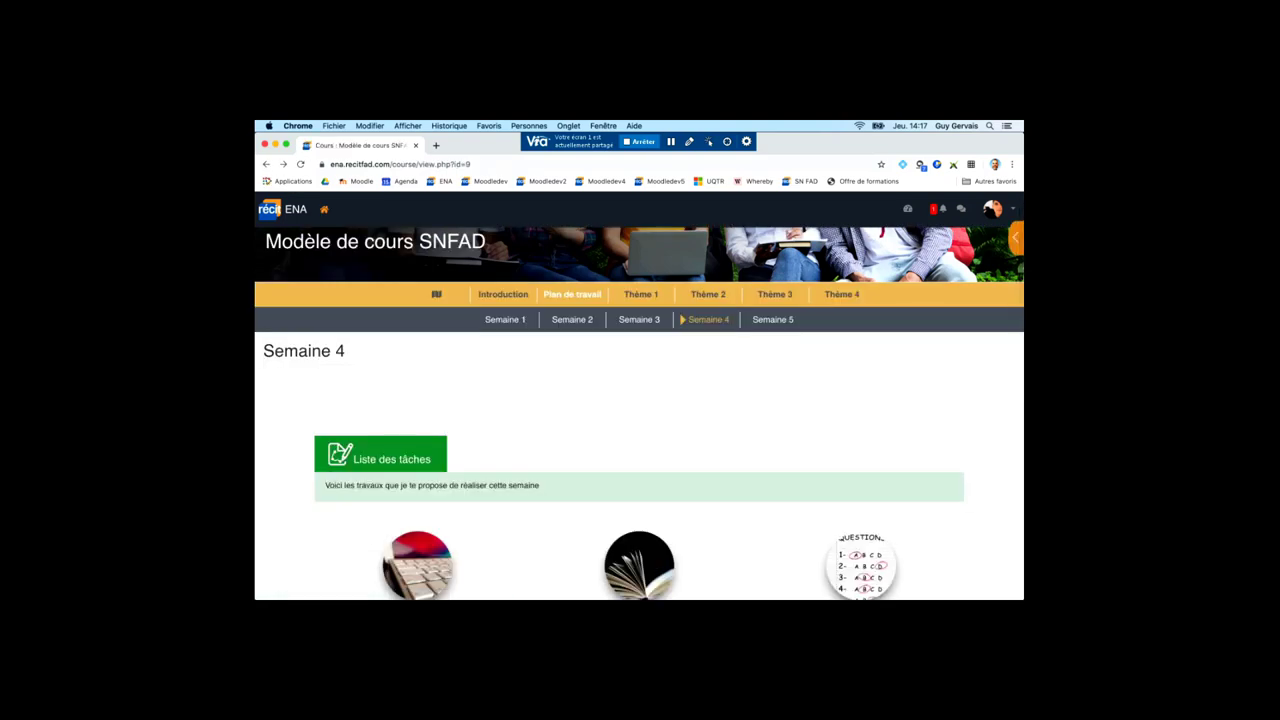
pyautogui.scroll(-10, 546, 343)
pyautogui.scroll(-1, 546, 345)
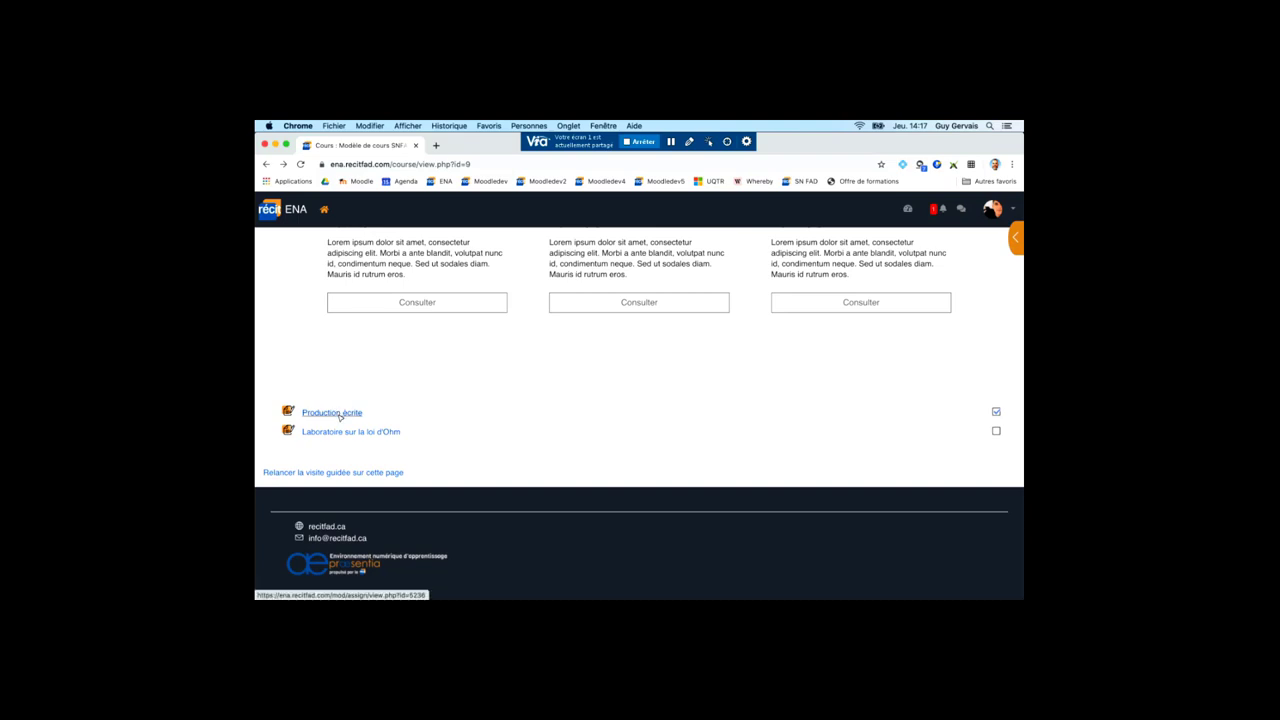
pyautogui.hotkey('shift', 'Tab')
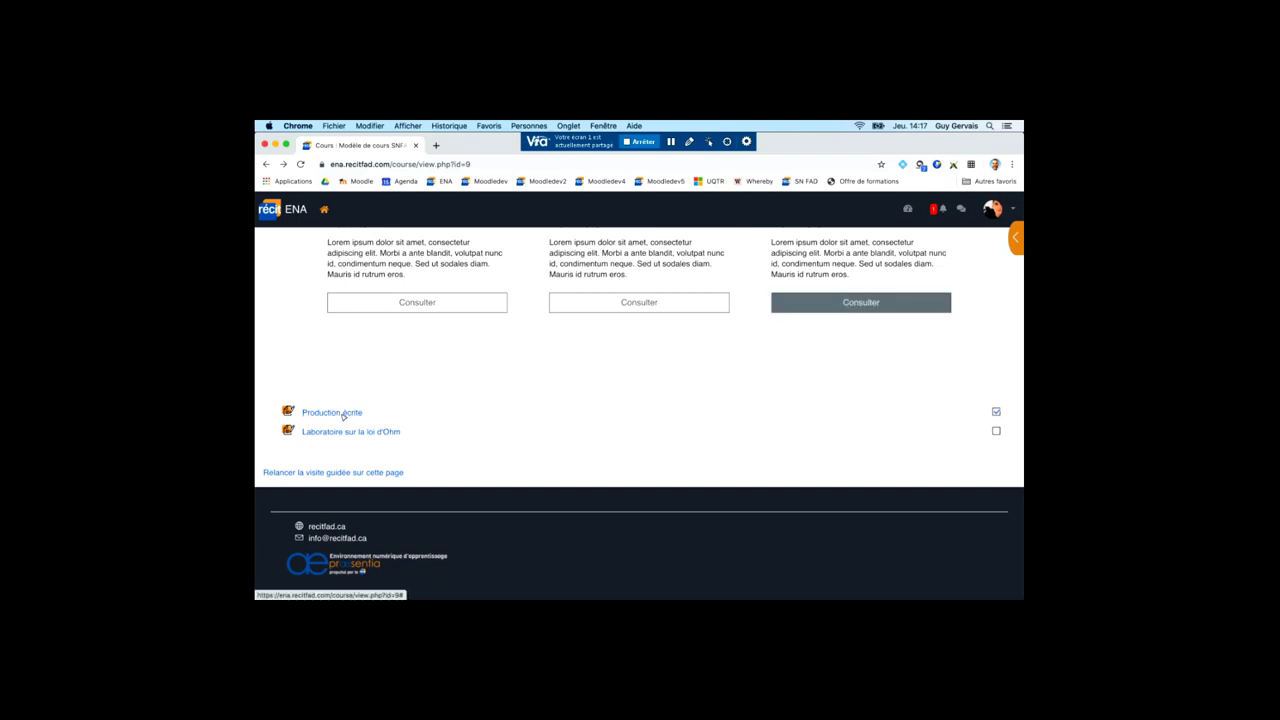
# - Show the course's side blocks in the student view and check the upcoming assignment deadlines
pyautogui.click(1015, 237)
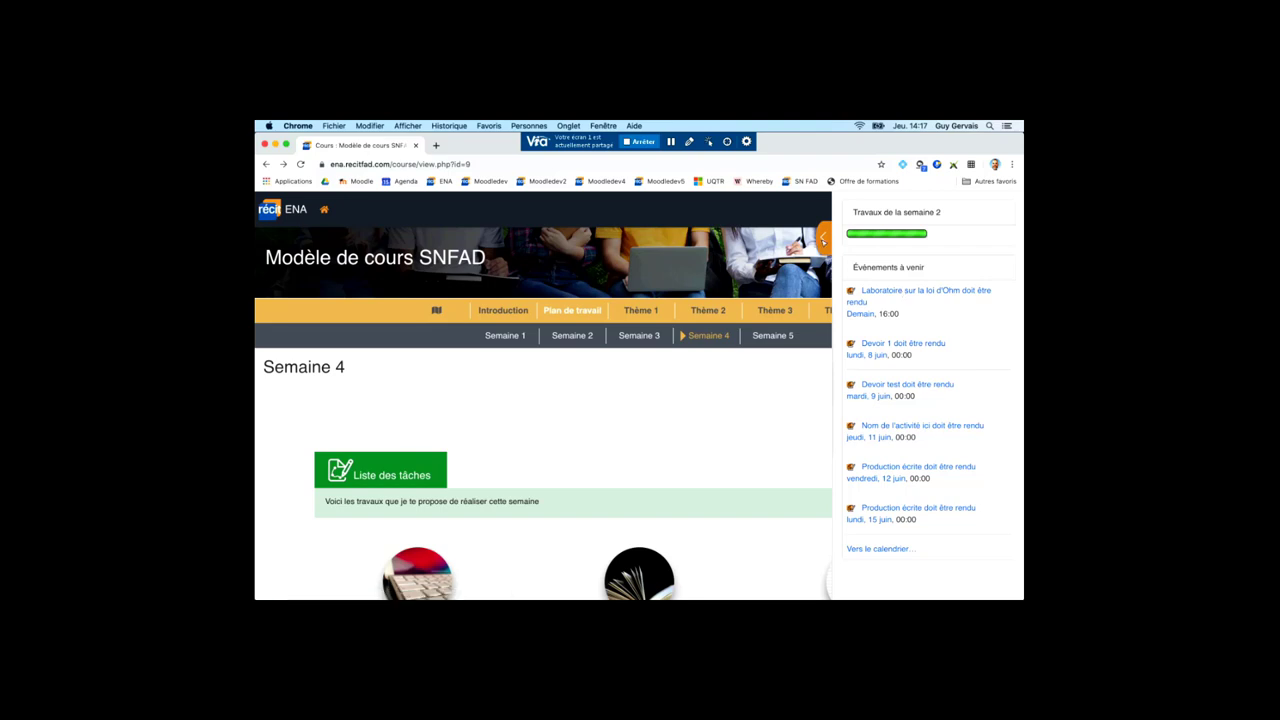
pyautogui.scroll(-3, 636, 428)
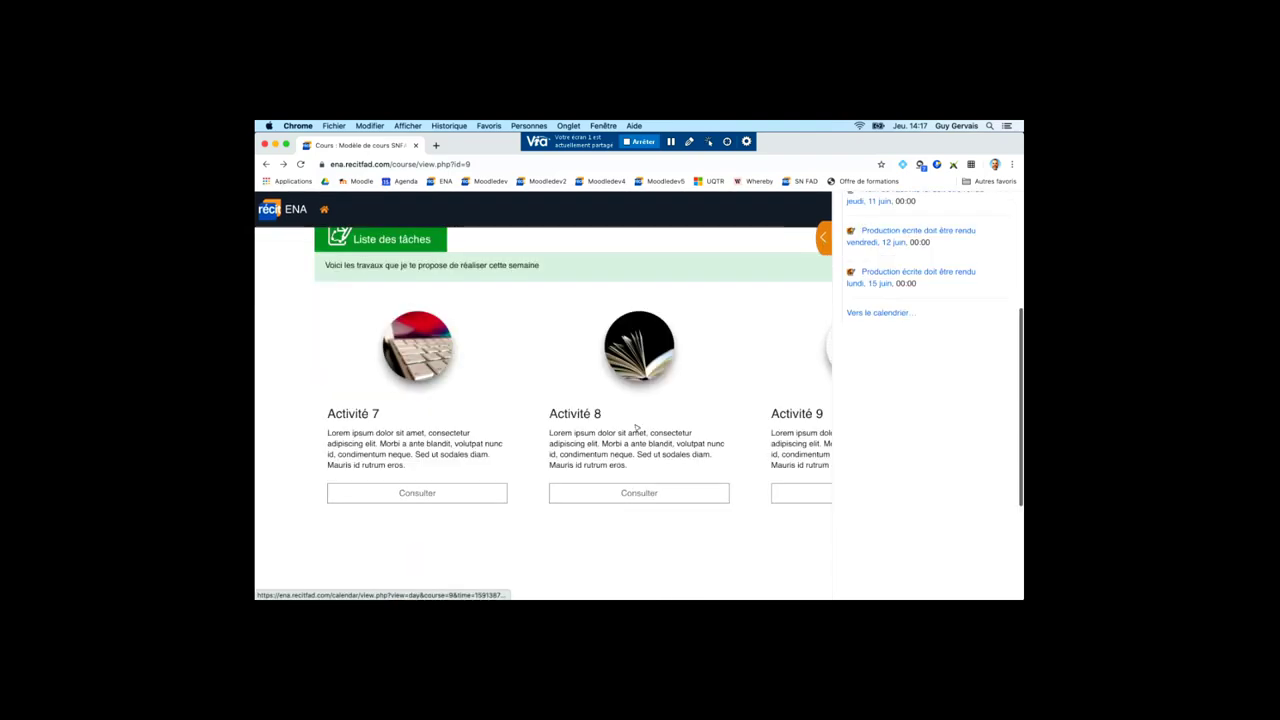
pyautogui.scroll(-3, 636, 427)
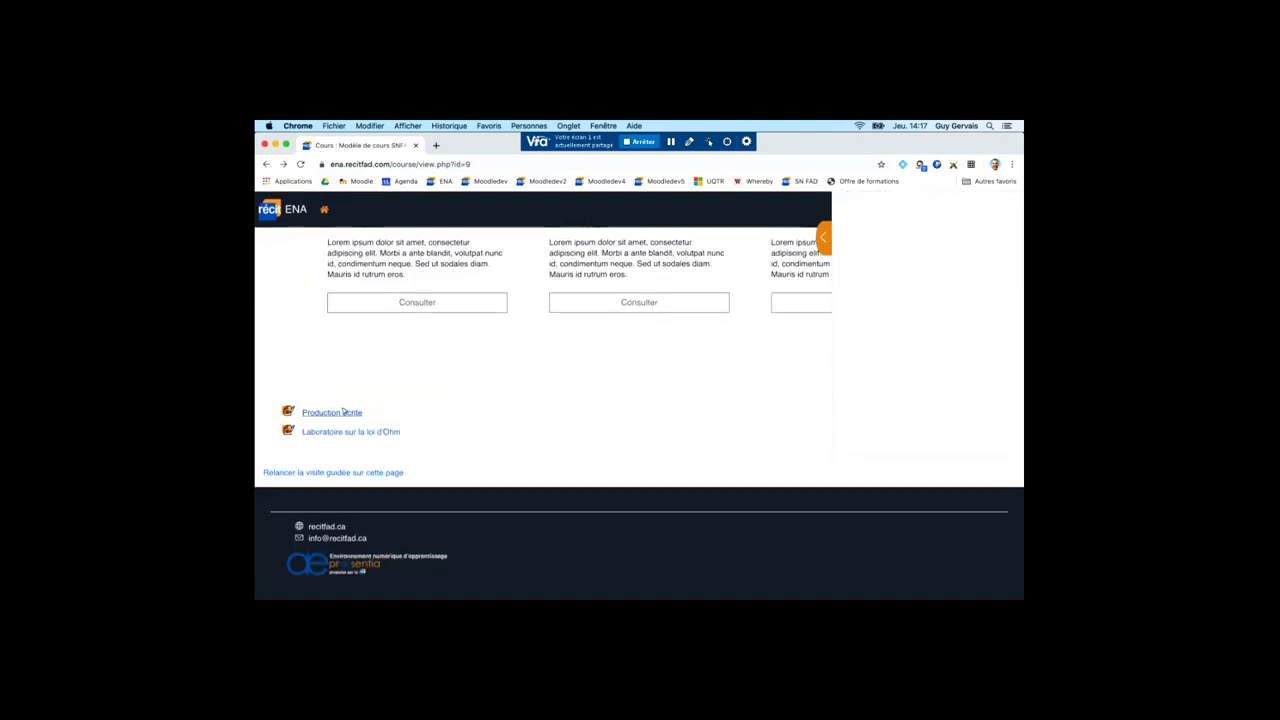
# - Open Production écrite as the student, review the grade and feedback comment, view the annotated PDF and close it
pyautogui.click(340, 412)
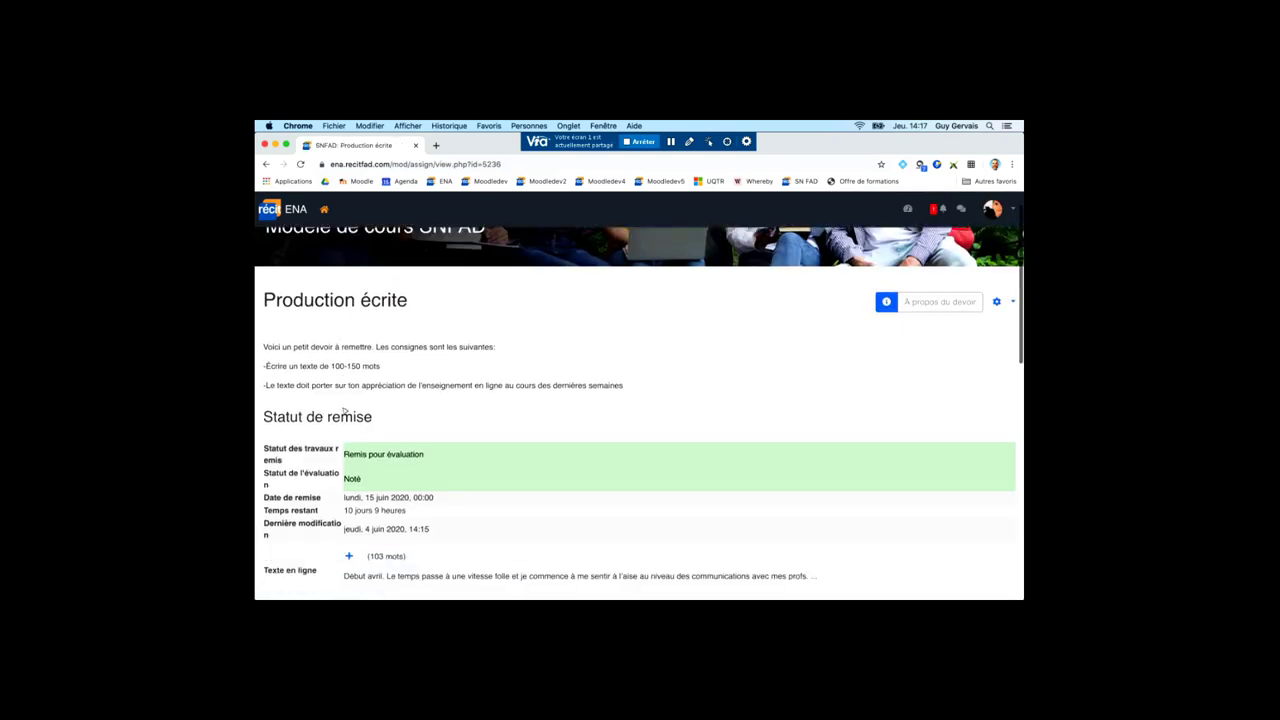
pyautogui.scroll(-10, 540, 420)
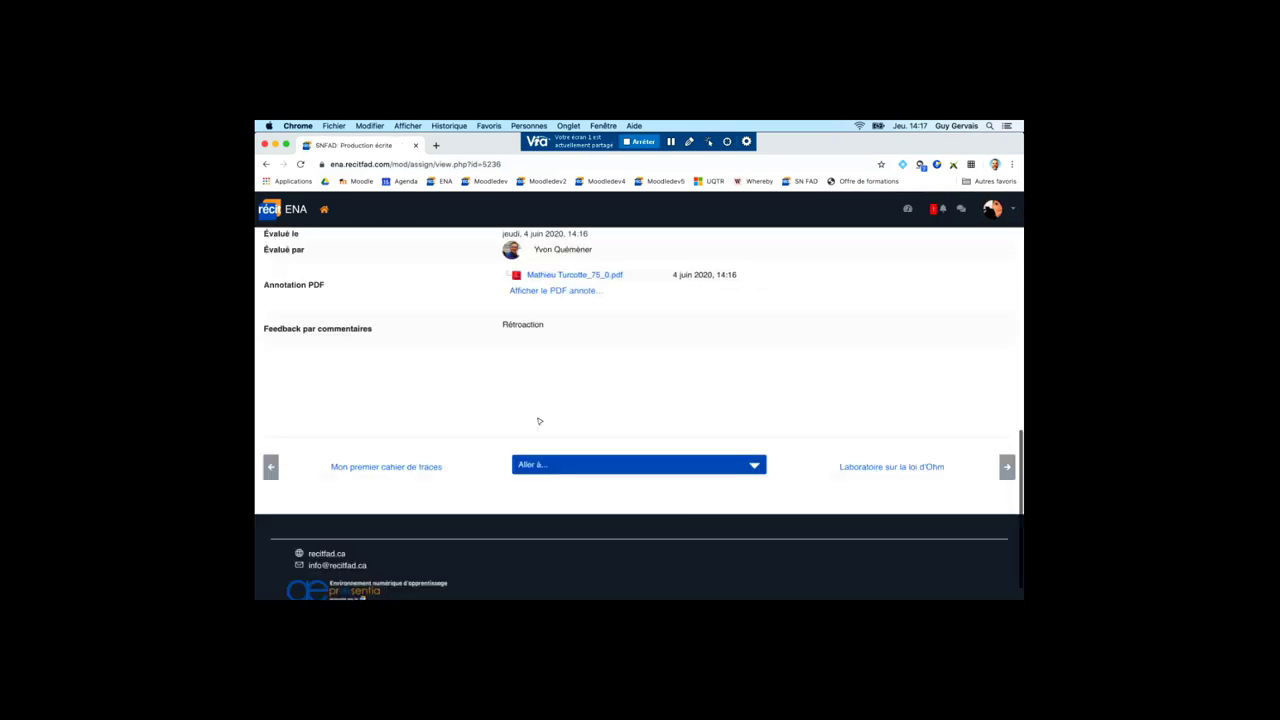
pyautogui.scroll(5, 538, 421)
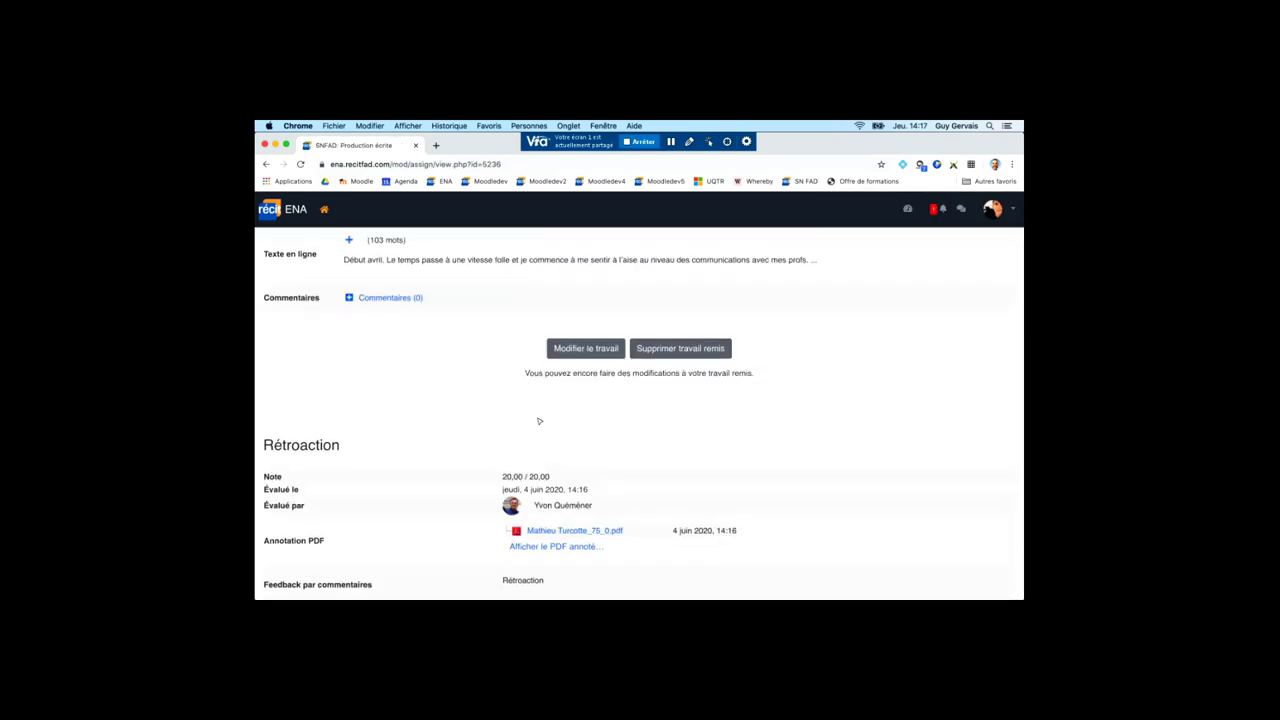
pyautogui.scroll(-2, 460, 370)
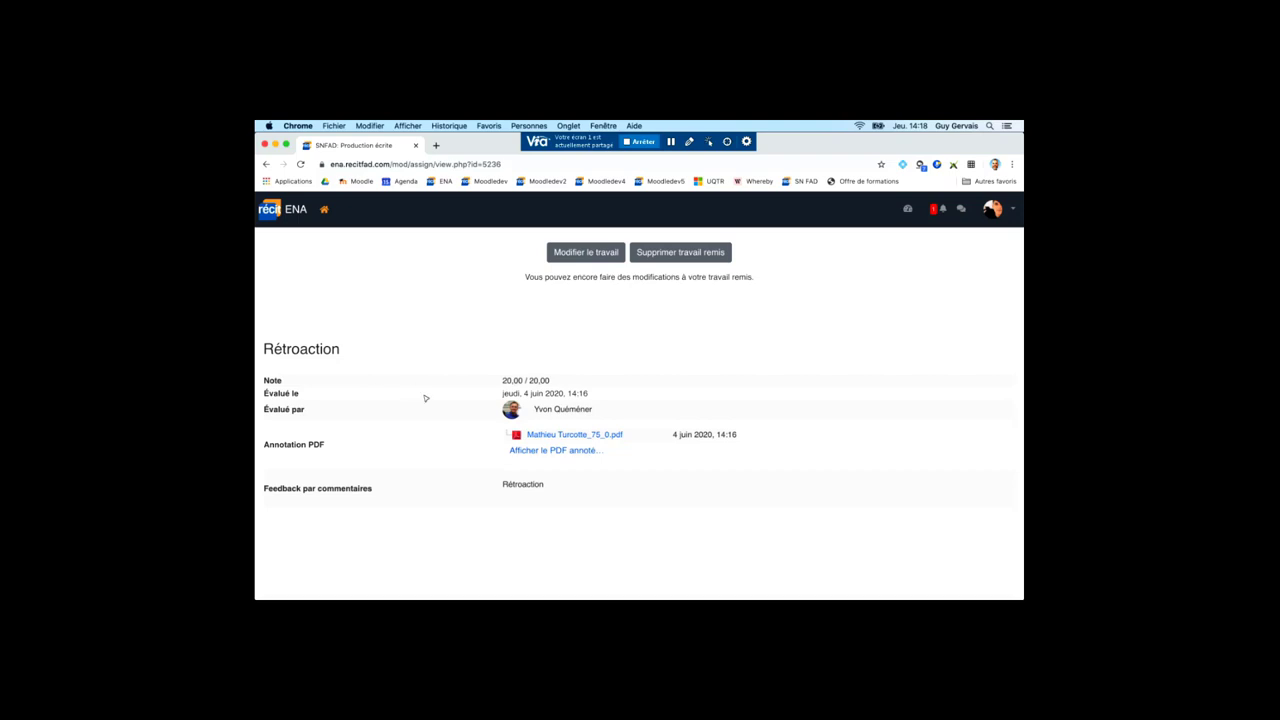
pyautogui.click(531, 452)
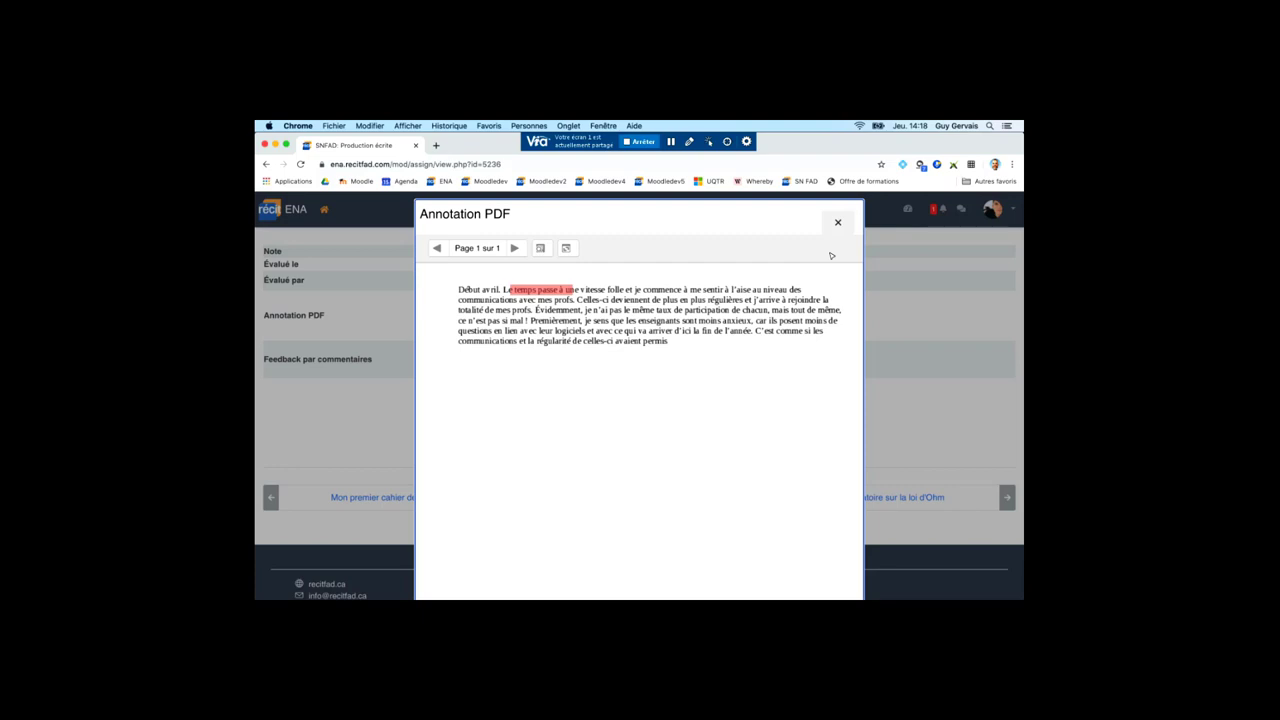
pyautogui.press('Escape')
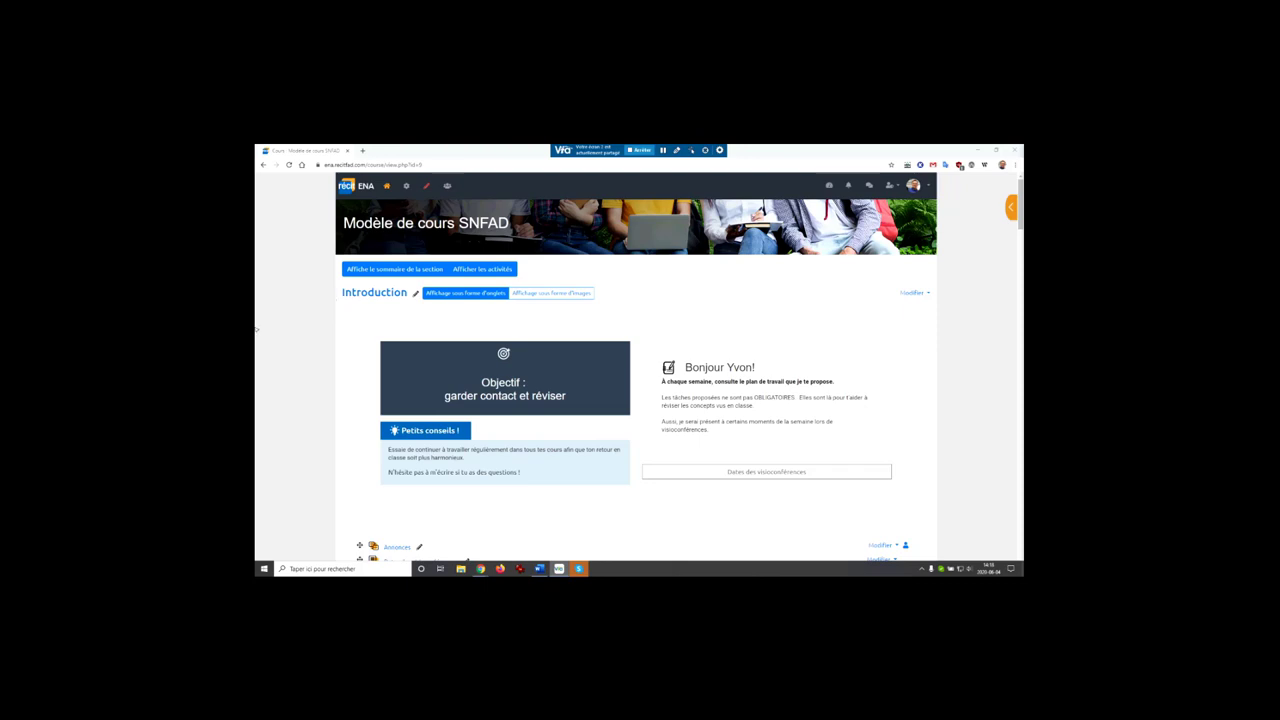
# - Find Laboratoire sur la loi d'Ohm under Semaine 4 in the course and open it
pyautogui.scroll(-1, 255, 342)
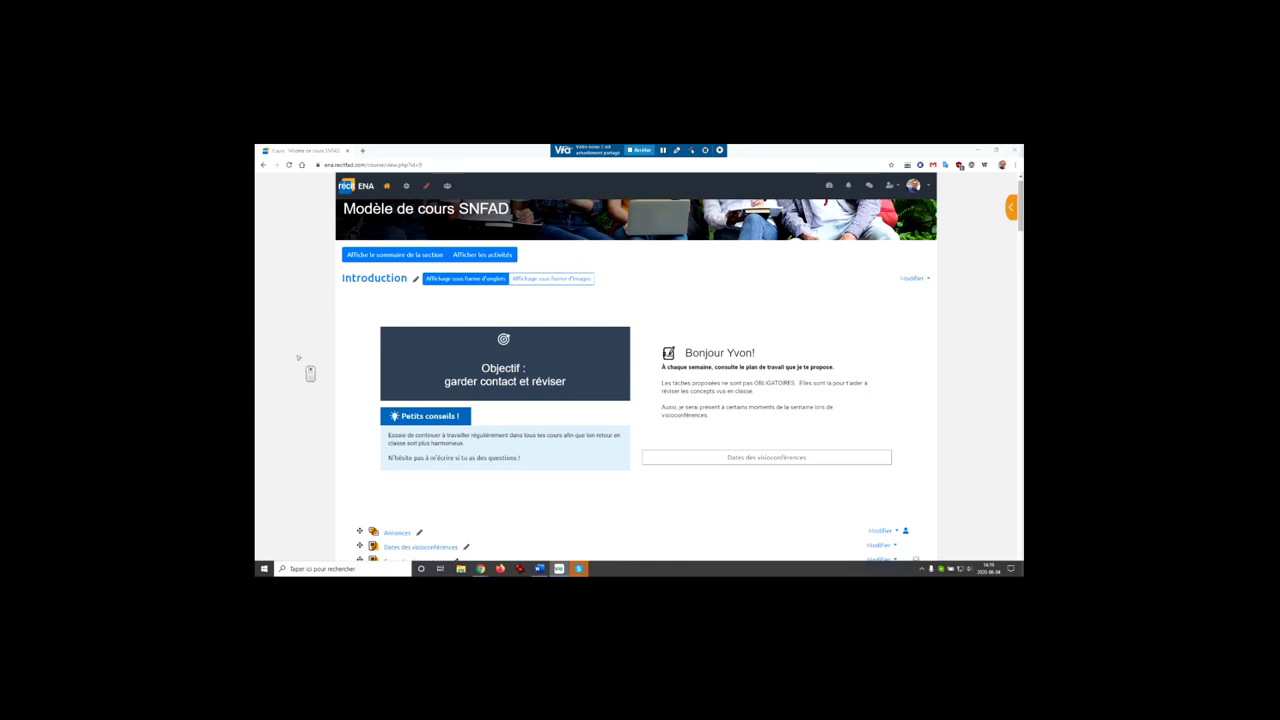
pyautogui.scroll(-3, 320, 368)
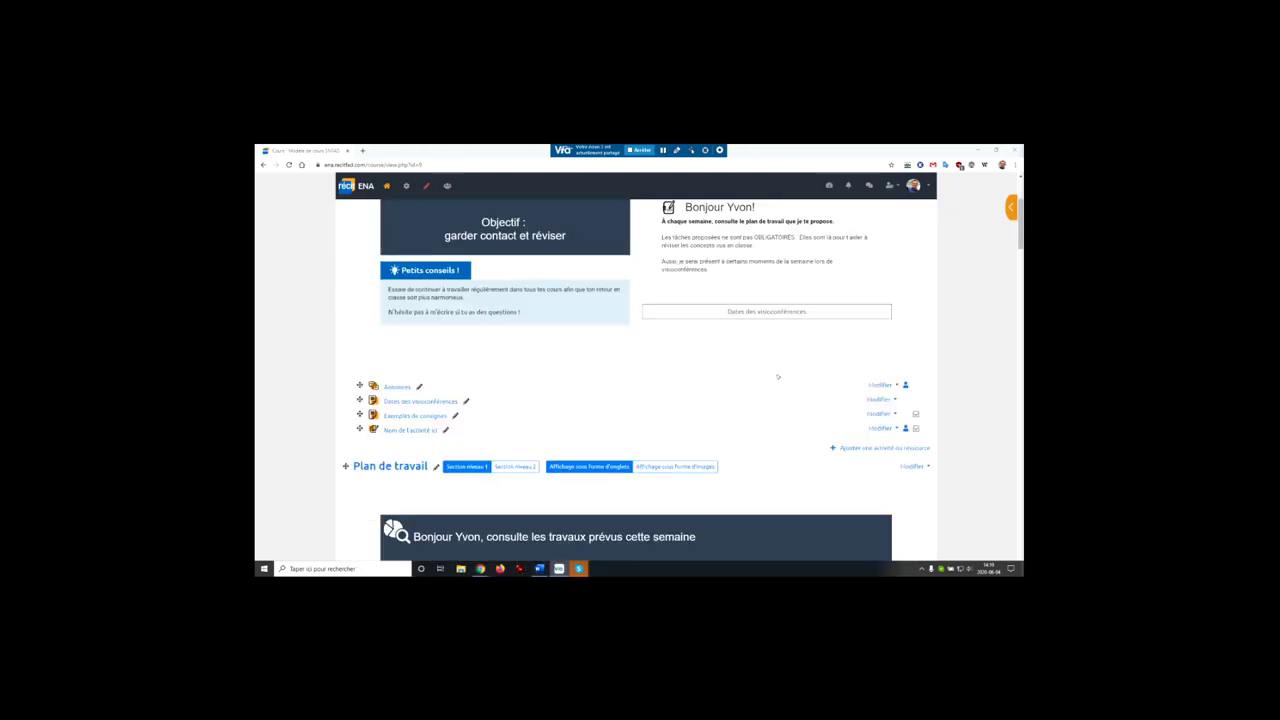
pyautogui.click(747, 314)
pyautogui.scroll(-8, 670, 360)
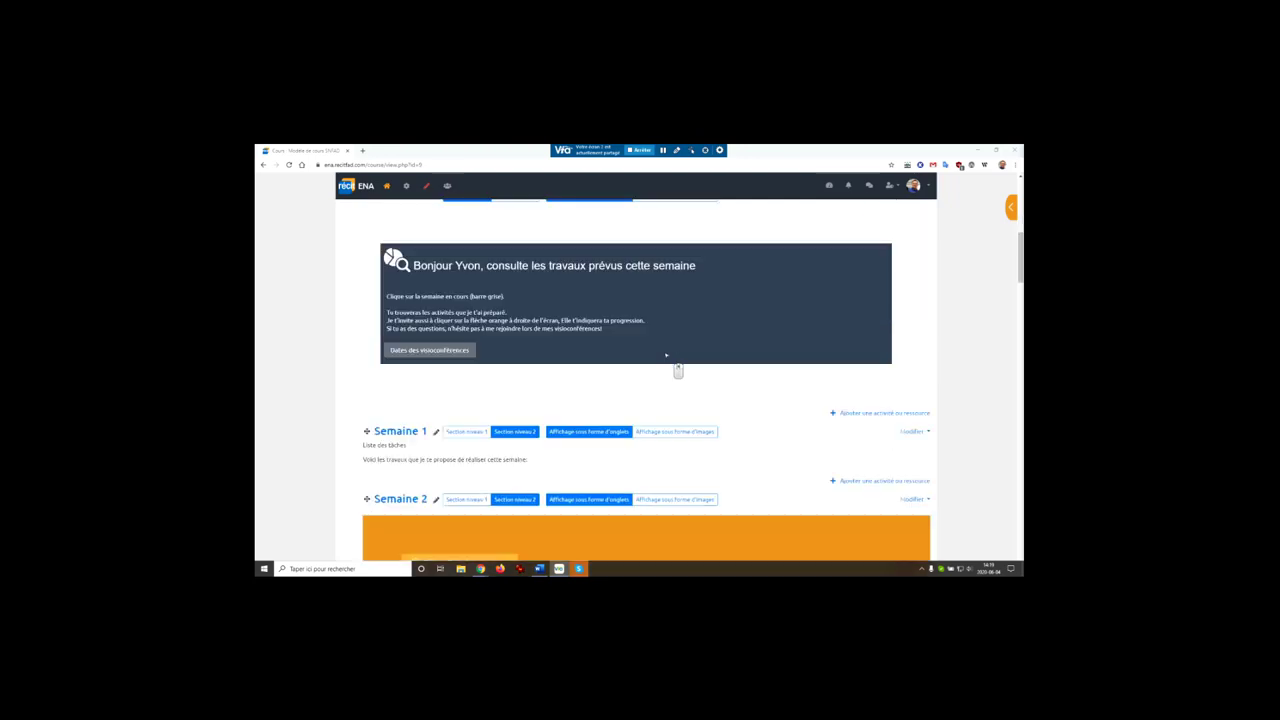
pyautogui.scroll(-3, 666, 355)
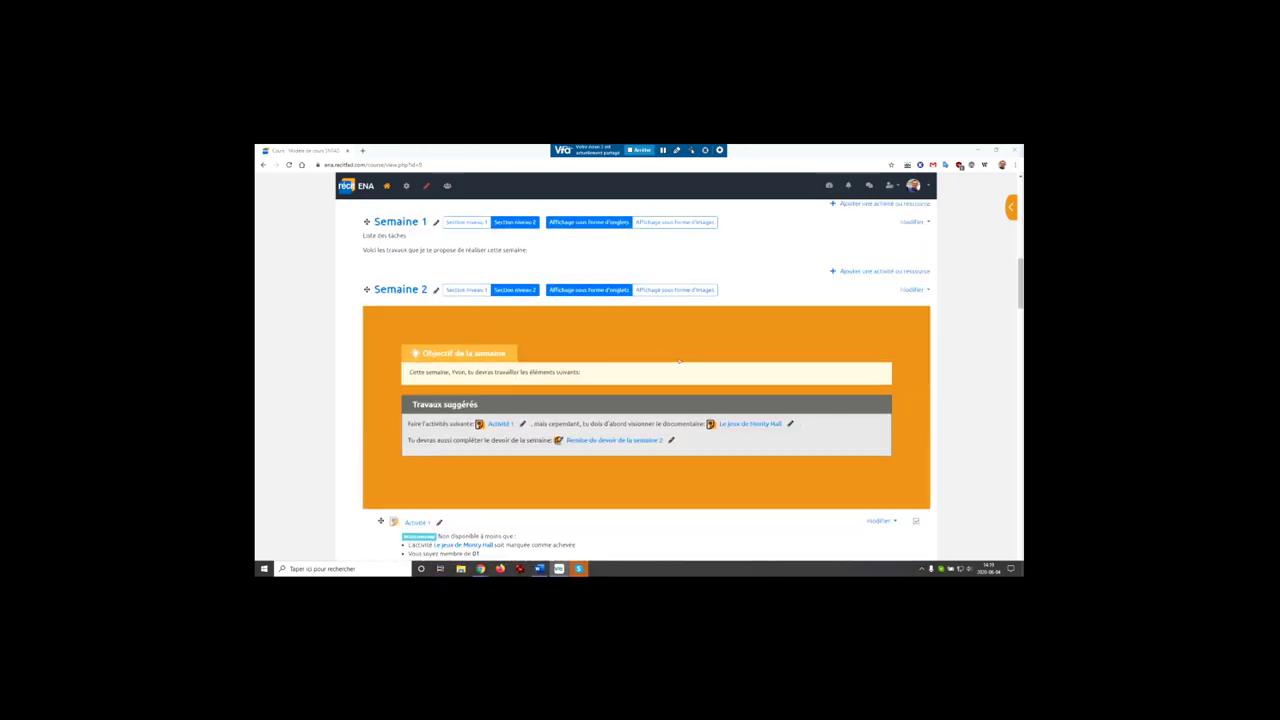
pyautogui.scroll(-10, 824, 373)
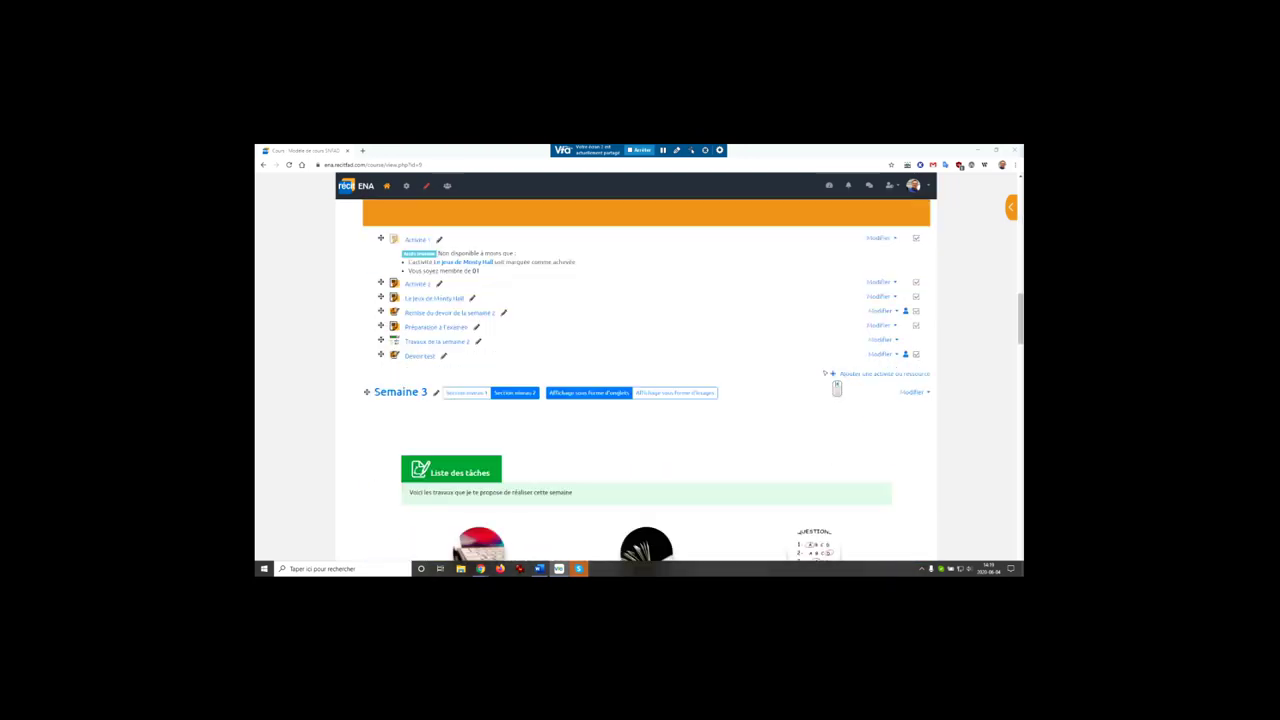
pyautogui.scroll(-5, 824, 373)
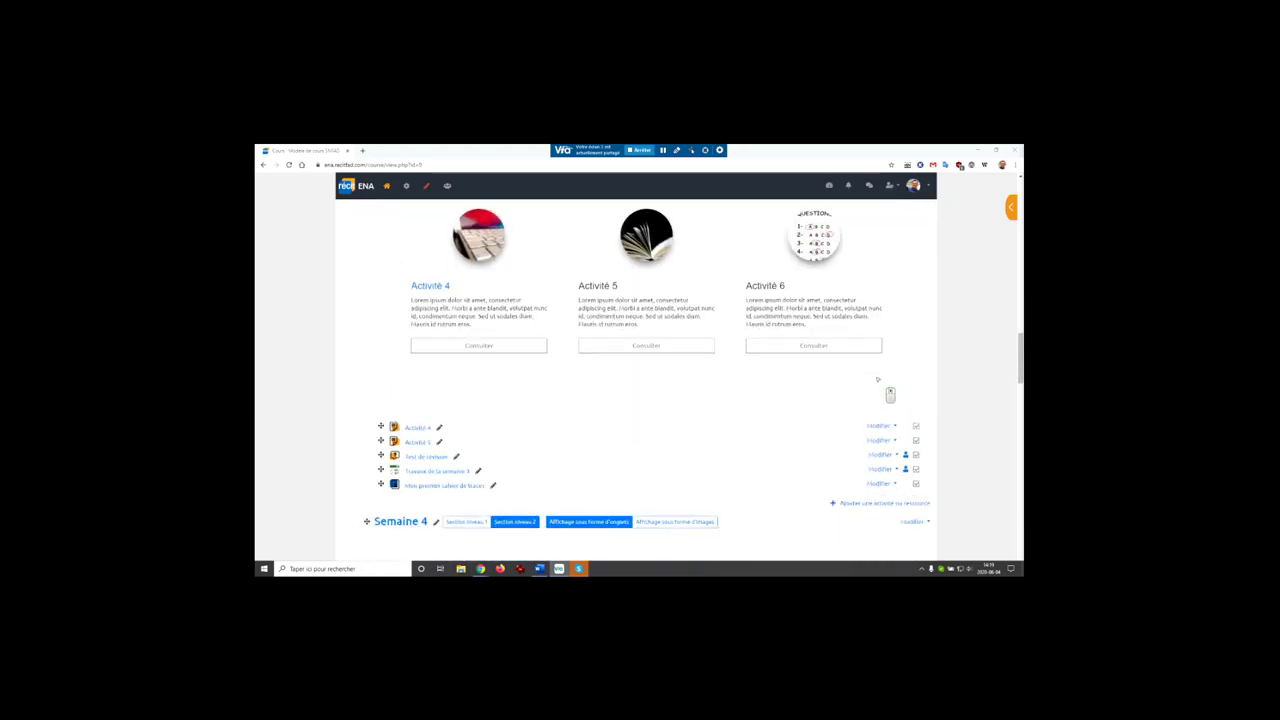
pyautogui.scroll(-5, 912, 411)
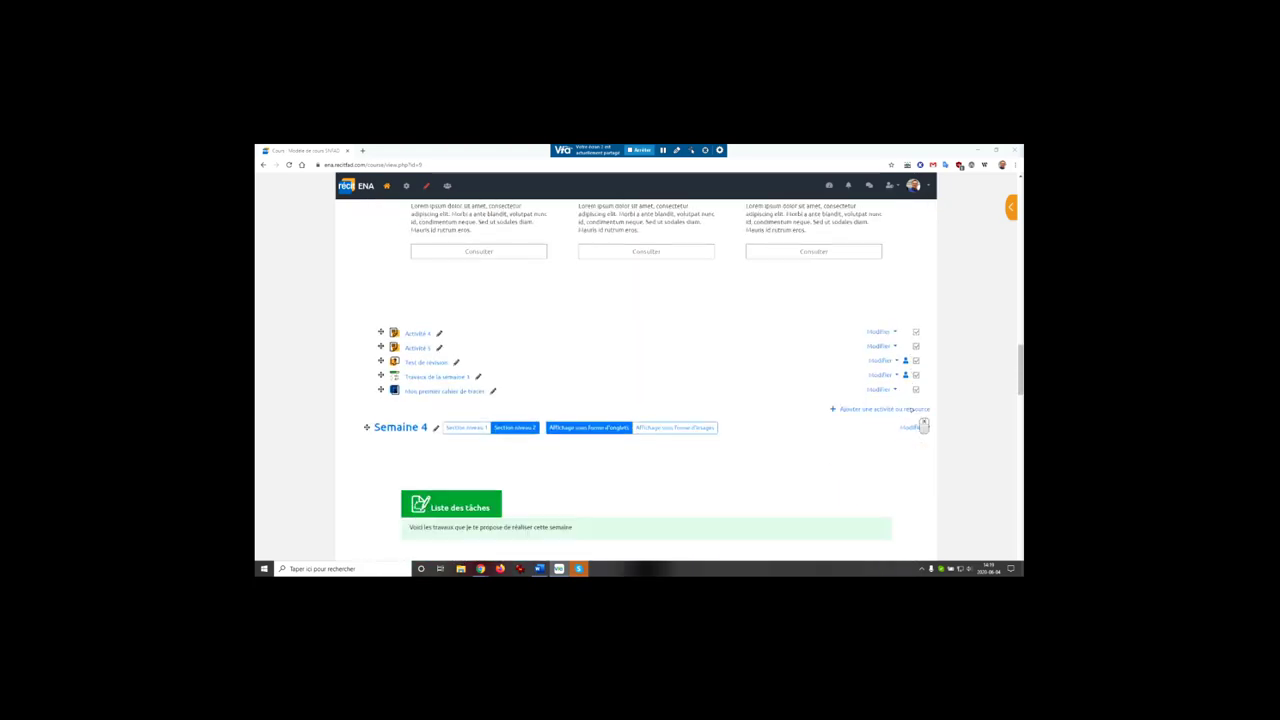
pyautogui.scroll(2, 911, 410)
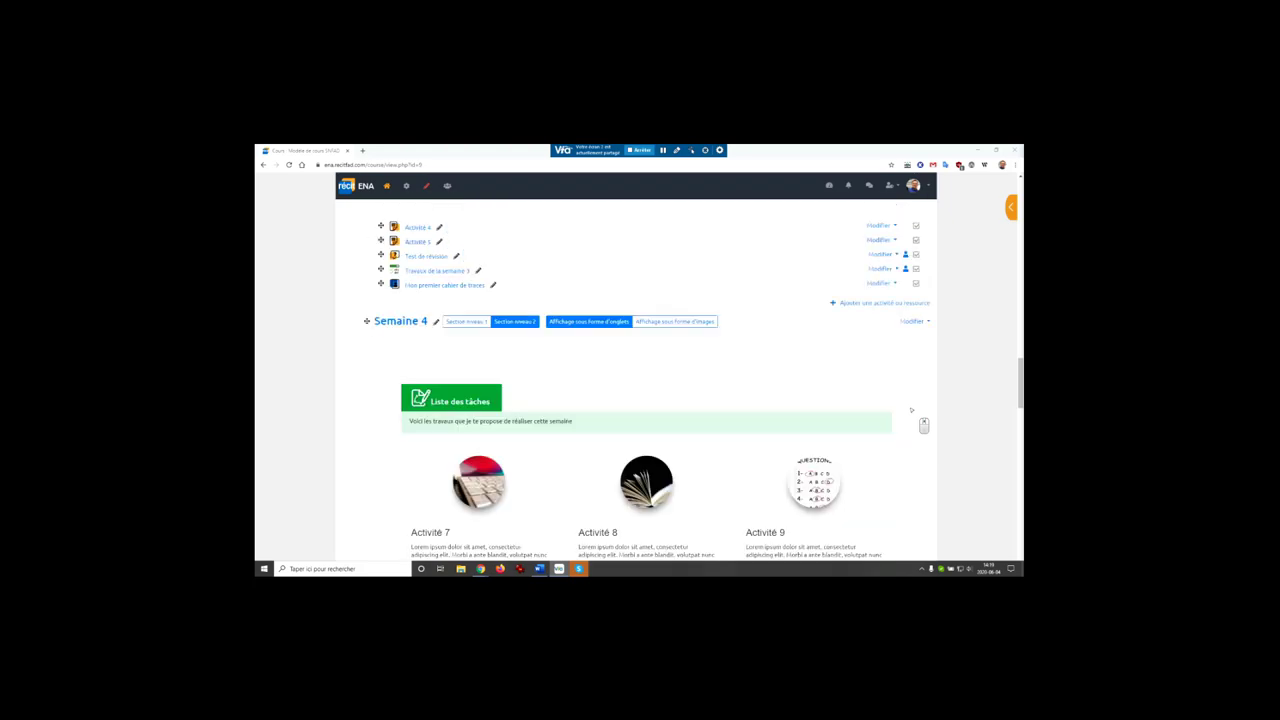
pyautogui.scroll(-4, 880, 408)
pyautogui.scroll(-2, 876, 409)
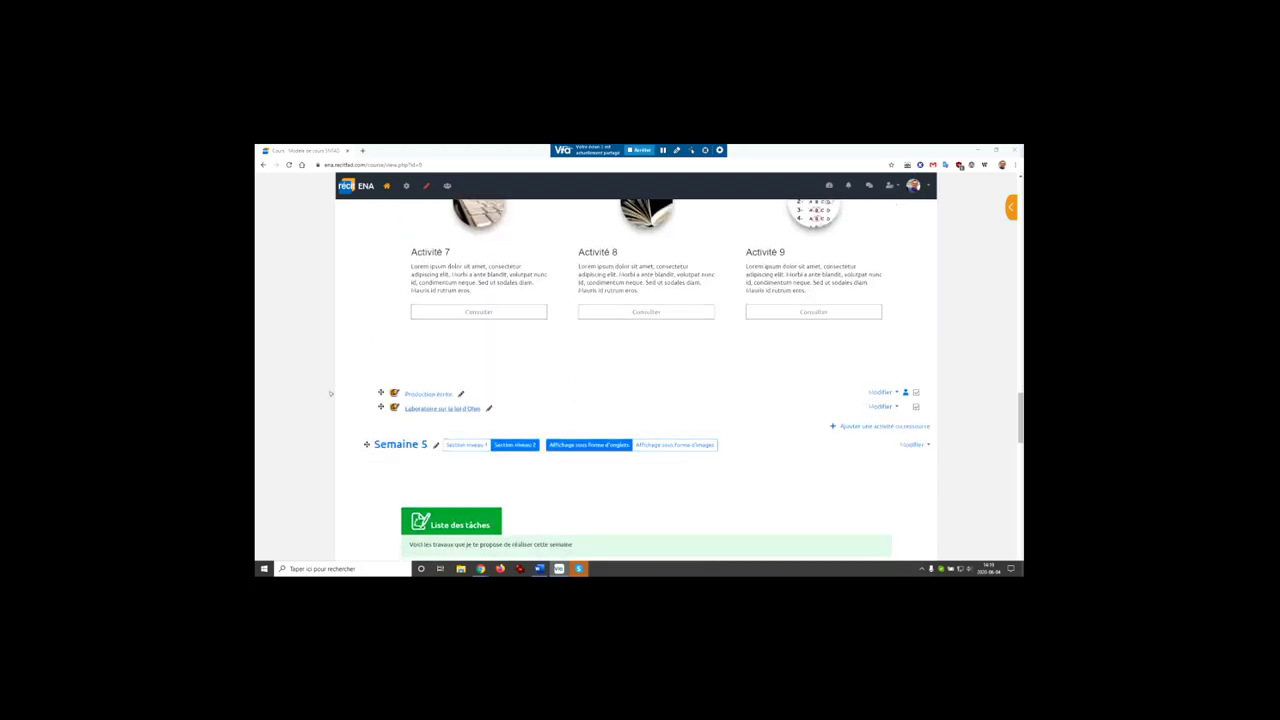
pyautogui.click(437, 409)
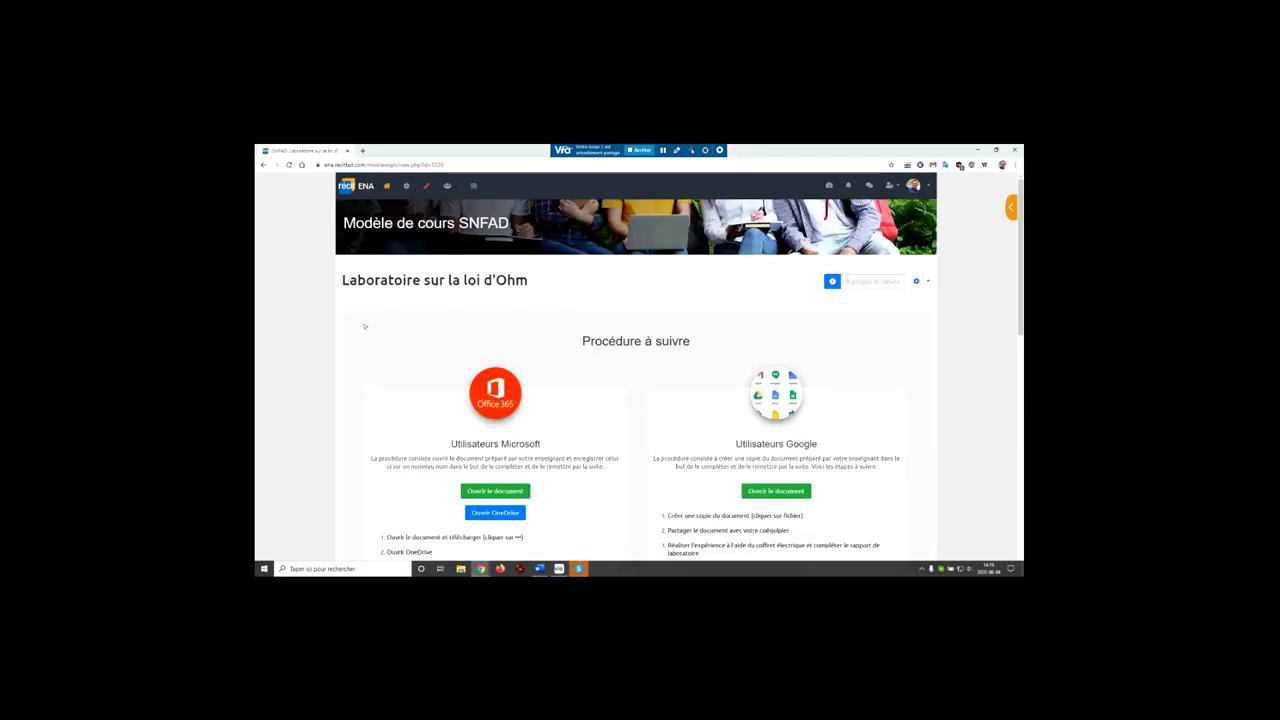
# - Read the assignment's Procédure à suivre, comparing the steps for Microsoft users with those for Google users
pyautogui.scroll(-1, 331, 327)
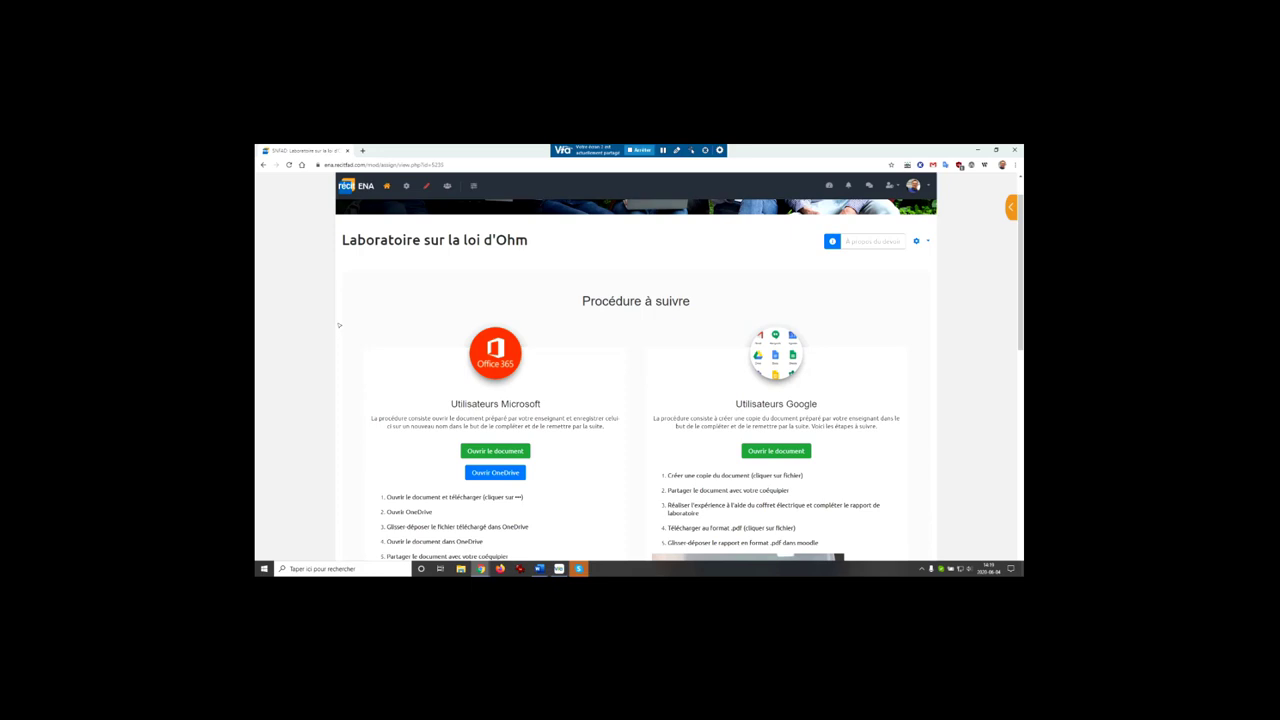
pyautogui.scroll(-1, 339, 325)
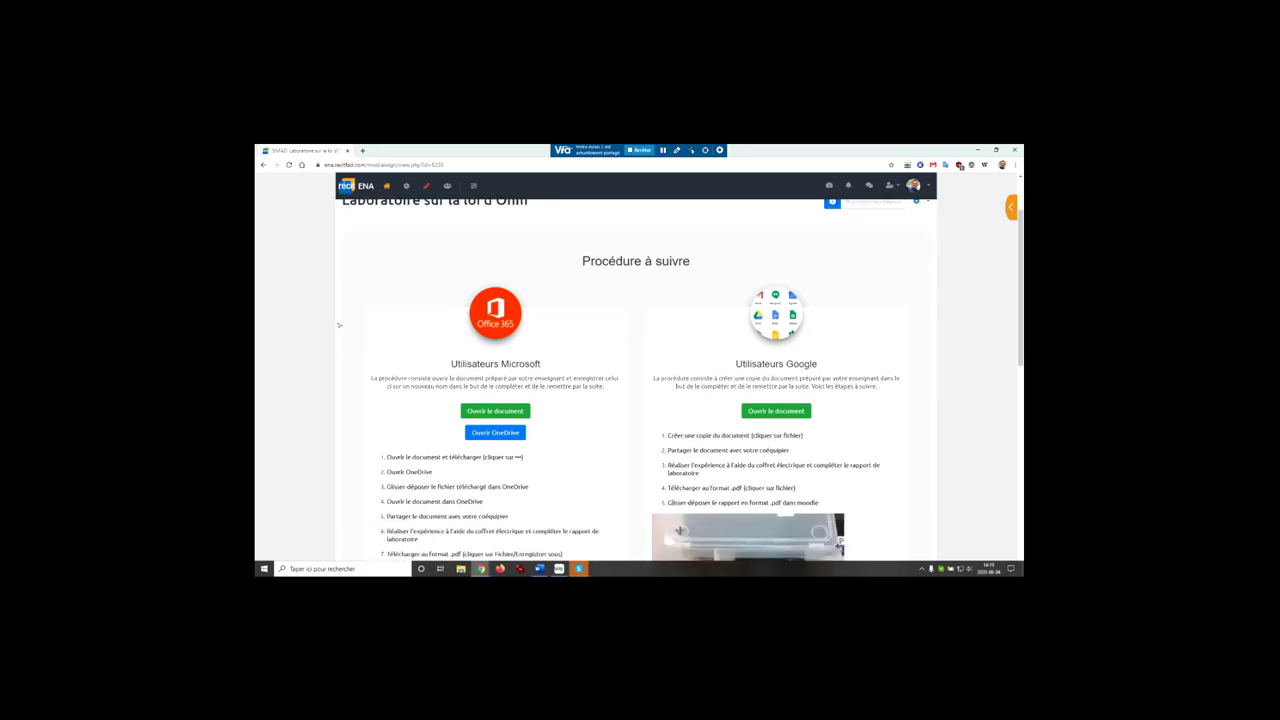
pyautogui.scroll(-1, 339, 325)
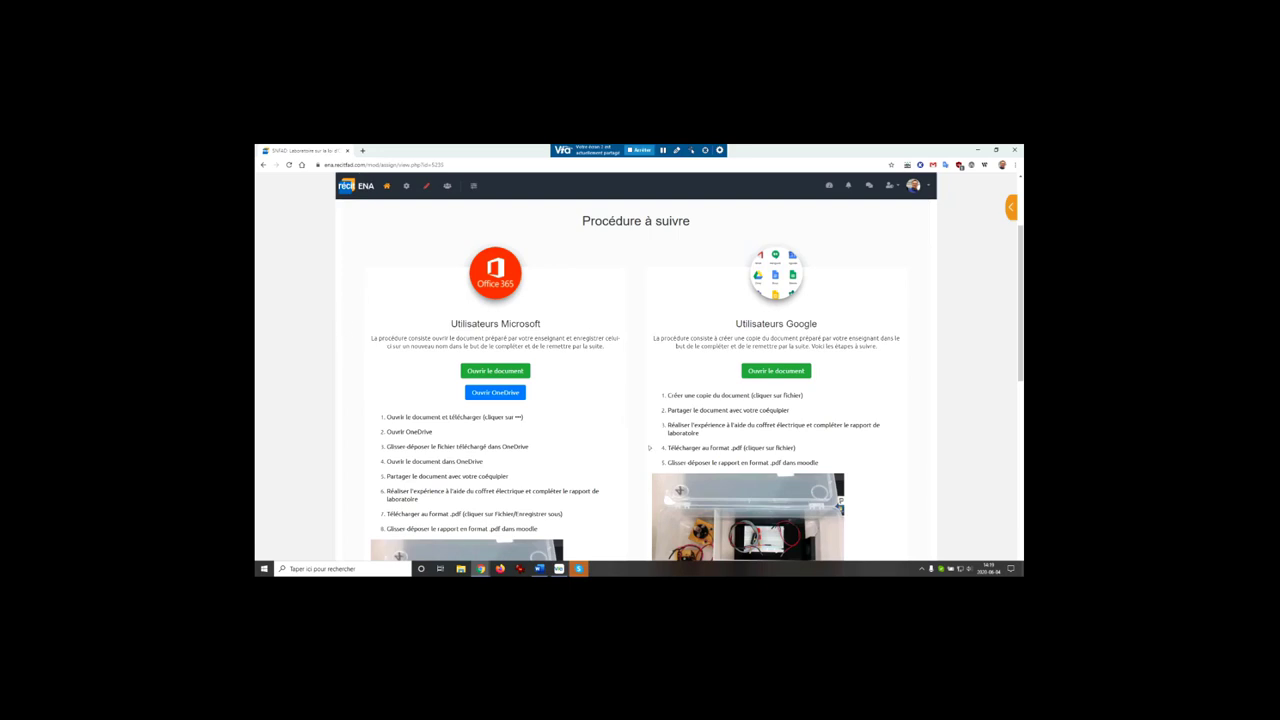
pyautogui.scroll(-1, 634, 400)
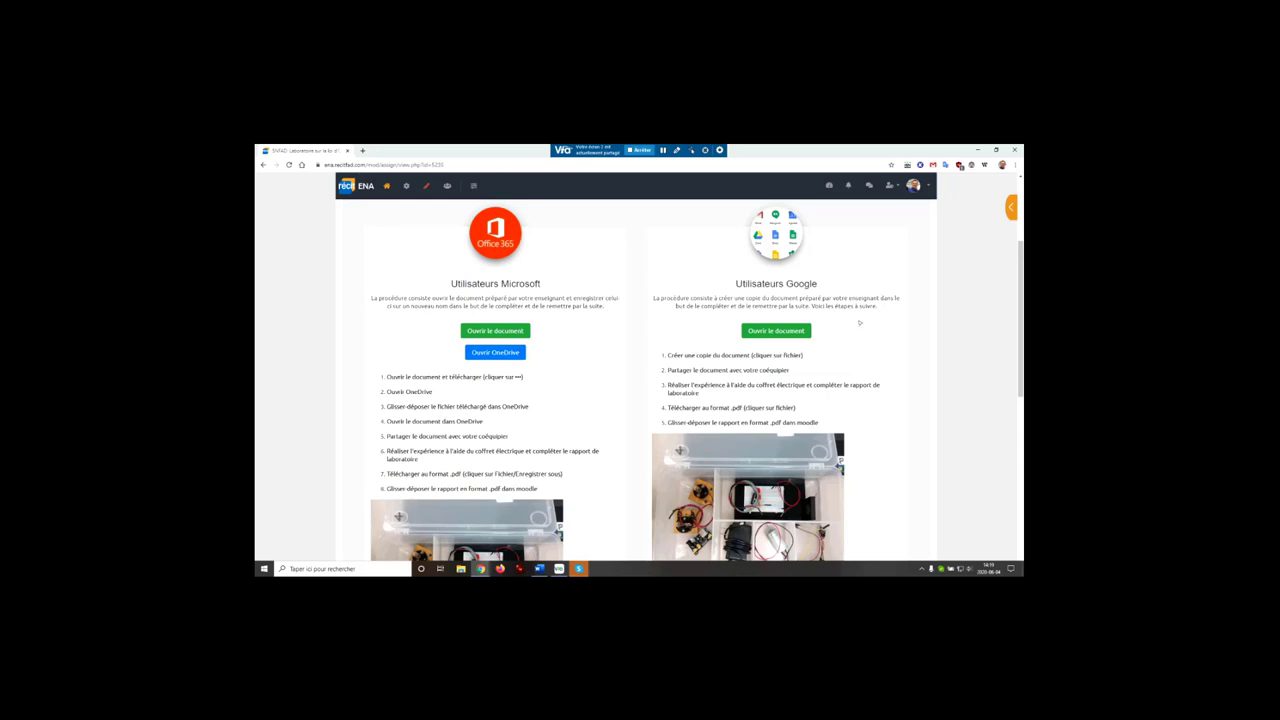
pyautogui.scroll(-1, 877, 343)
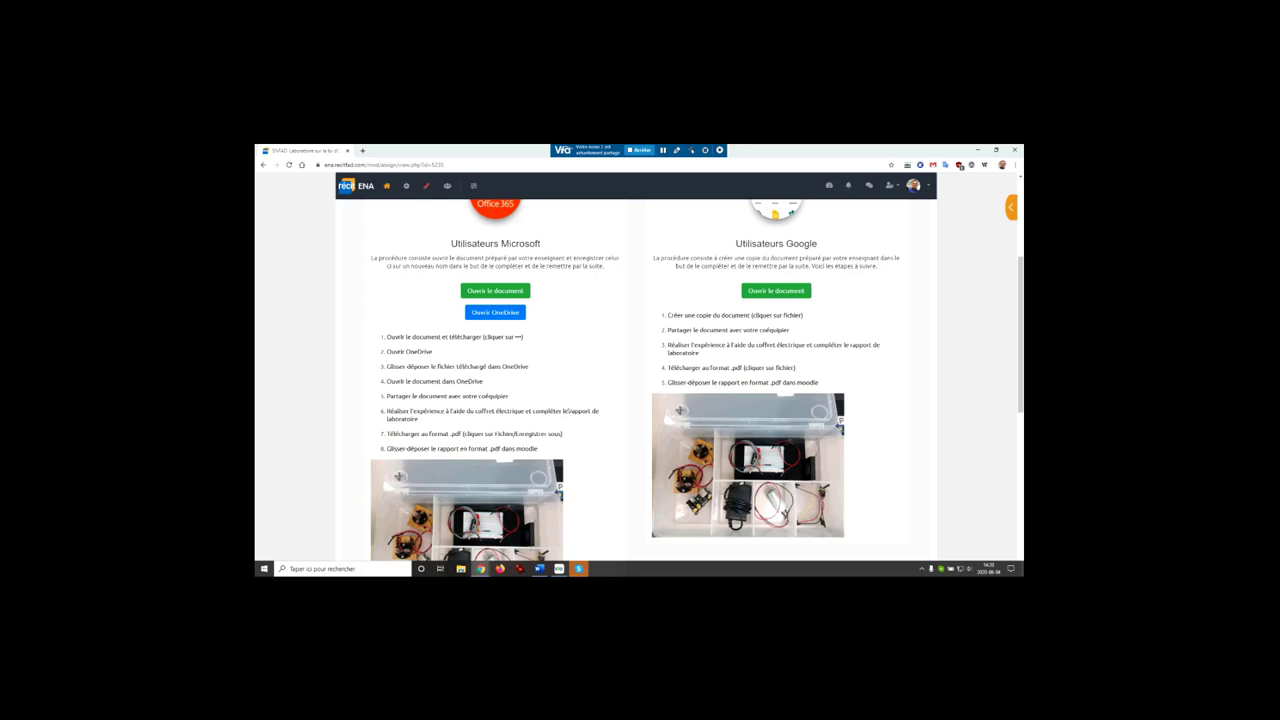
pyautogui.scroll(1, 590, 362)
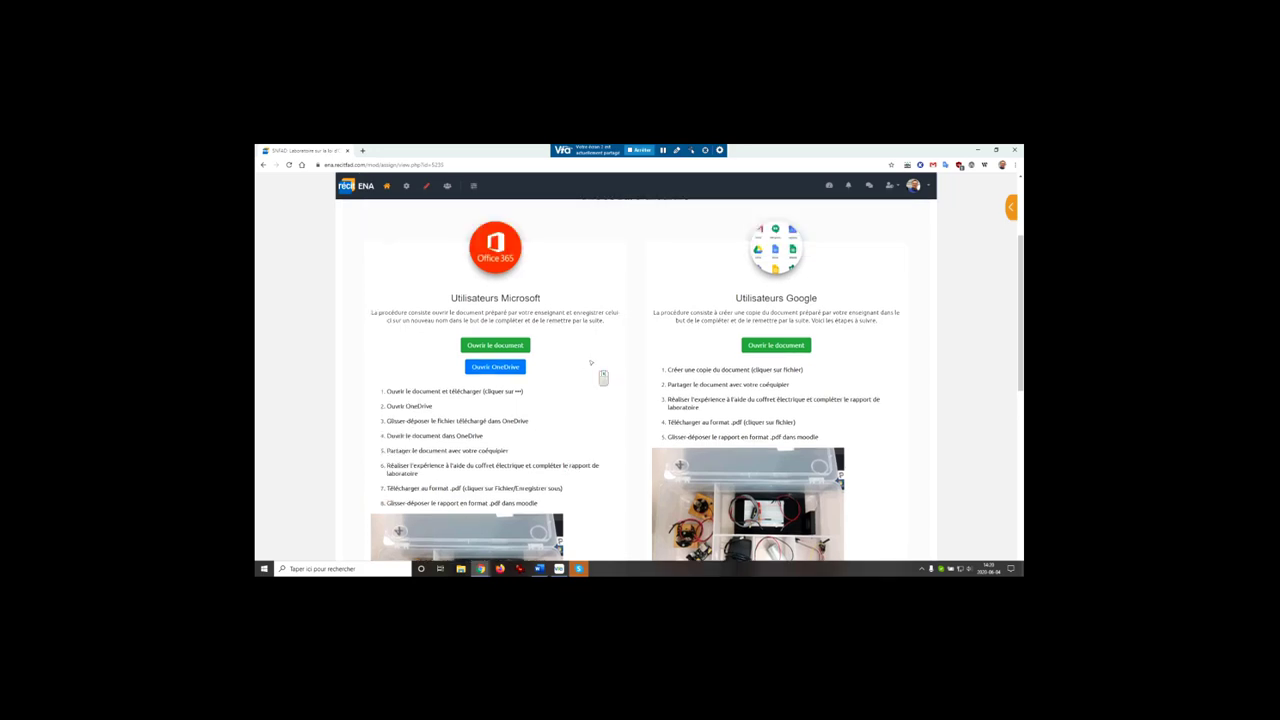
pyautogui.scroll(2, 590, 362)
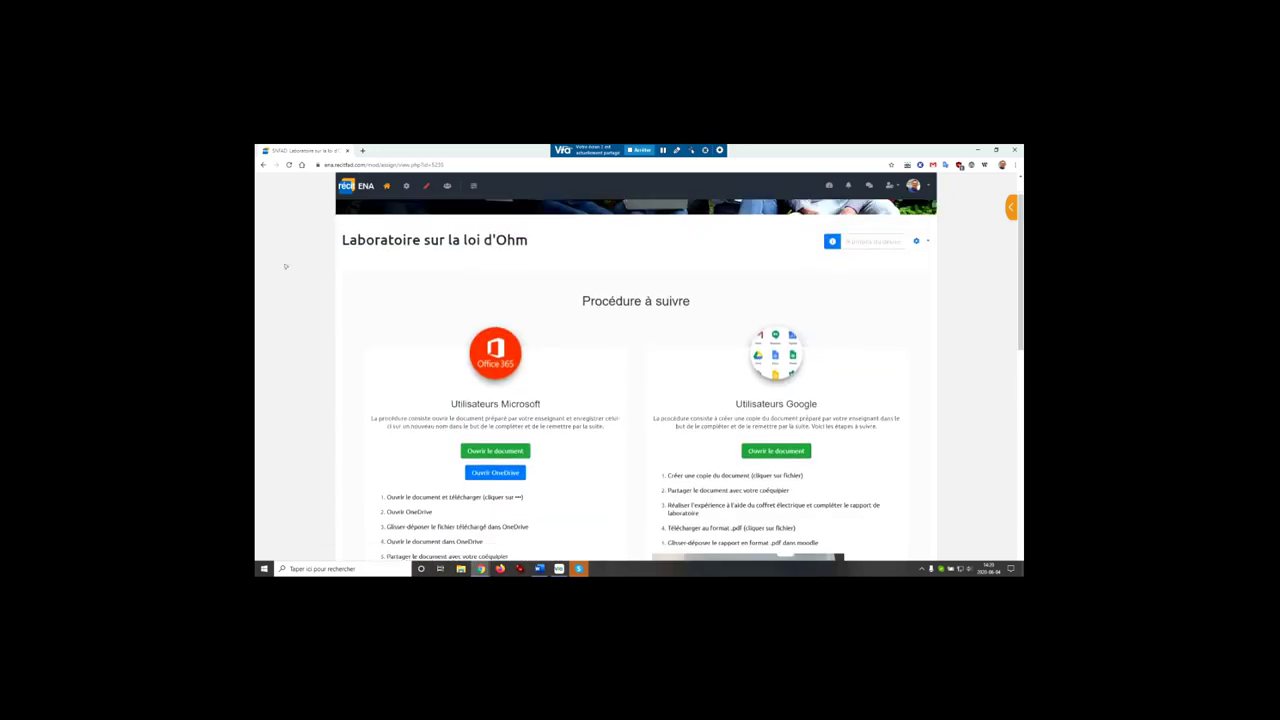
# - Check the Résumé de l'évaluation below the procedure and return to the start of the assignment page
pyautogui.scroll(-1, 983, 443)
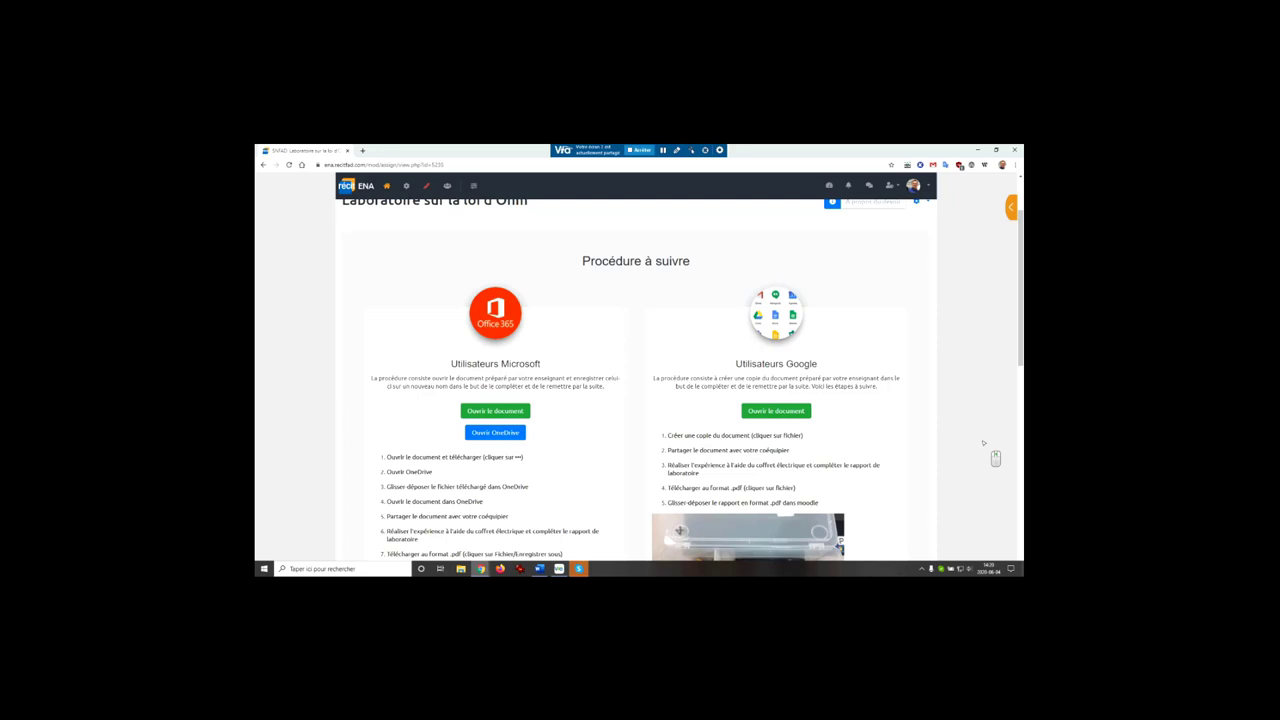
pyautogui.scroll(-4, 983, 443)
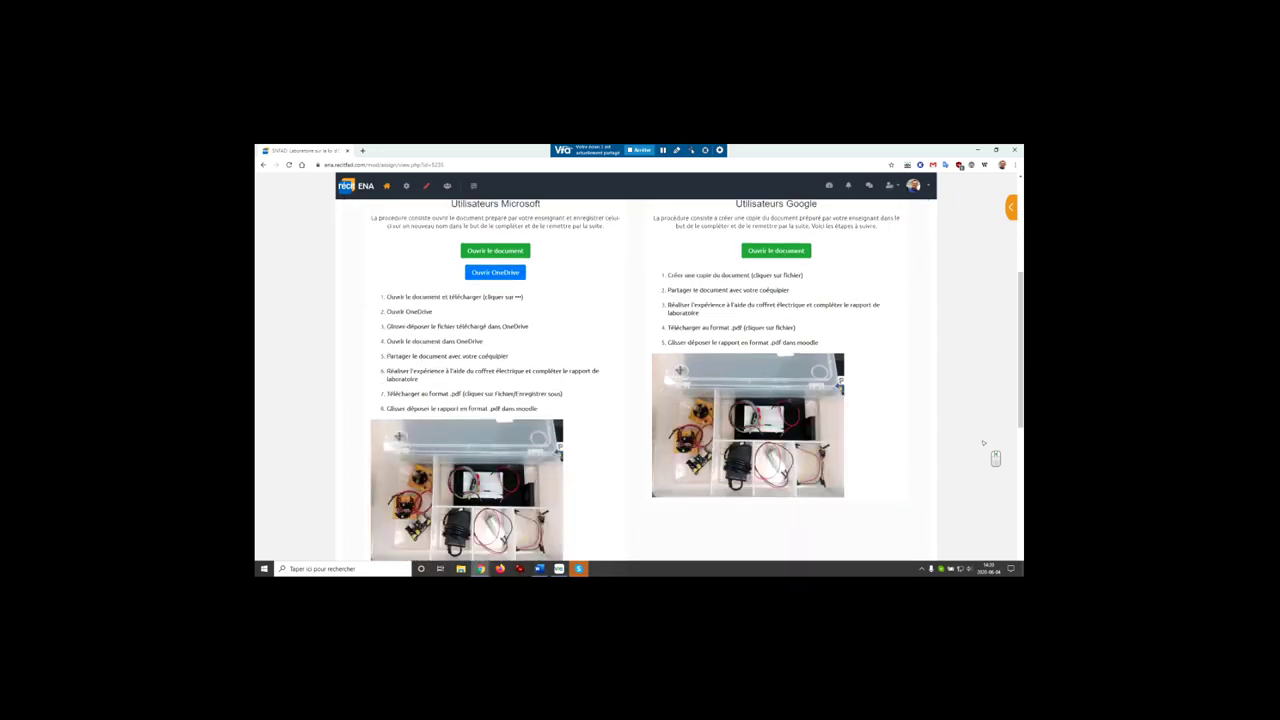
pyautogui.scroll(-4, 983, 443)
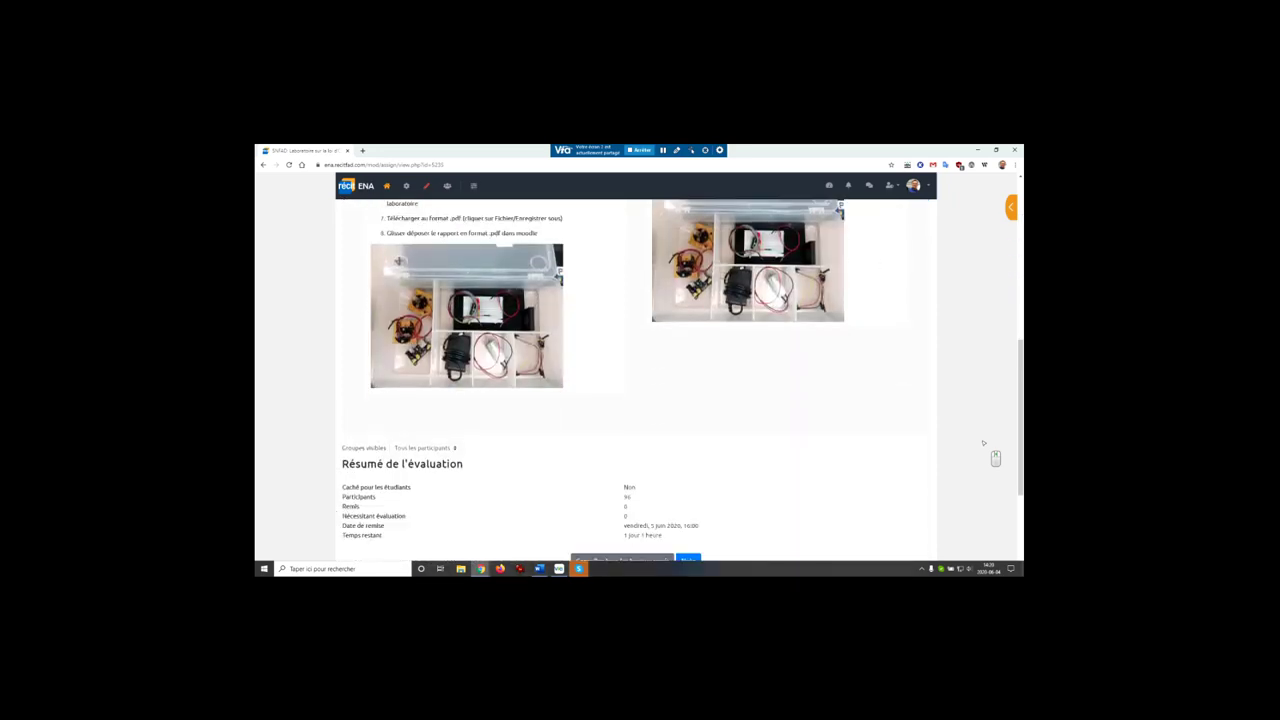
pyautogui.scroll(-2, 983, 443)
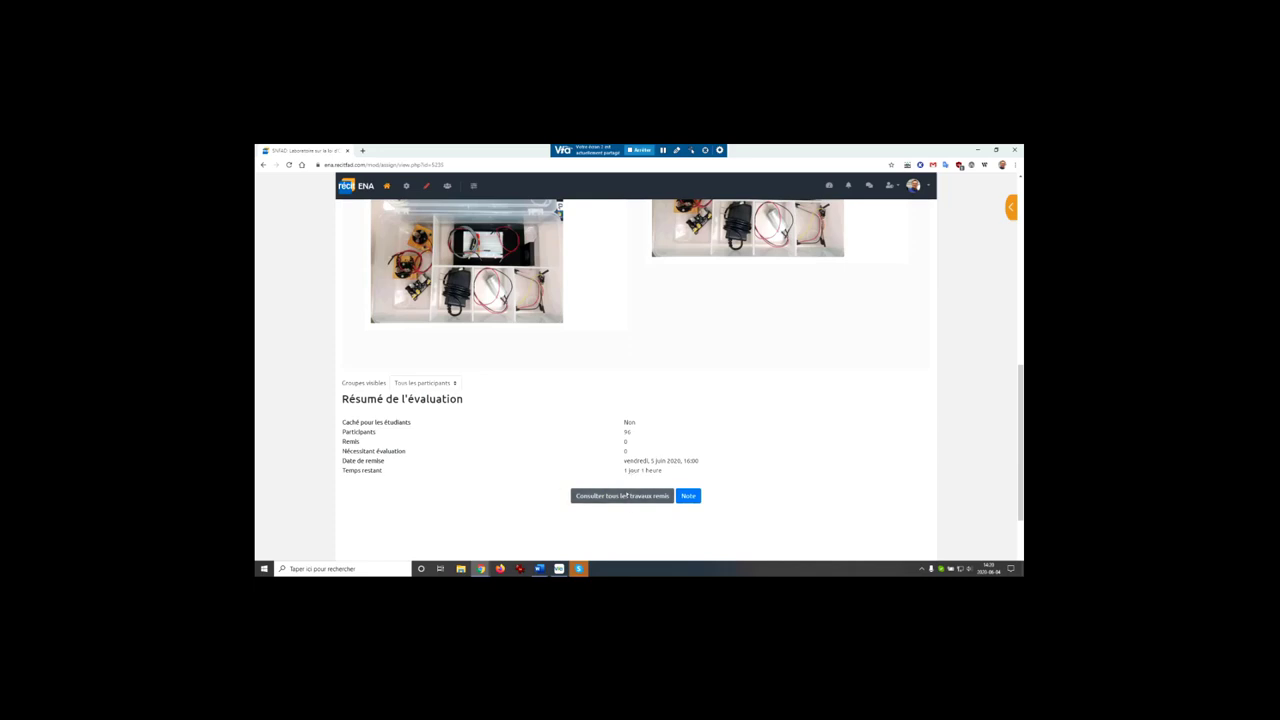
pyautogui.middleClick(857, 499)
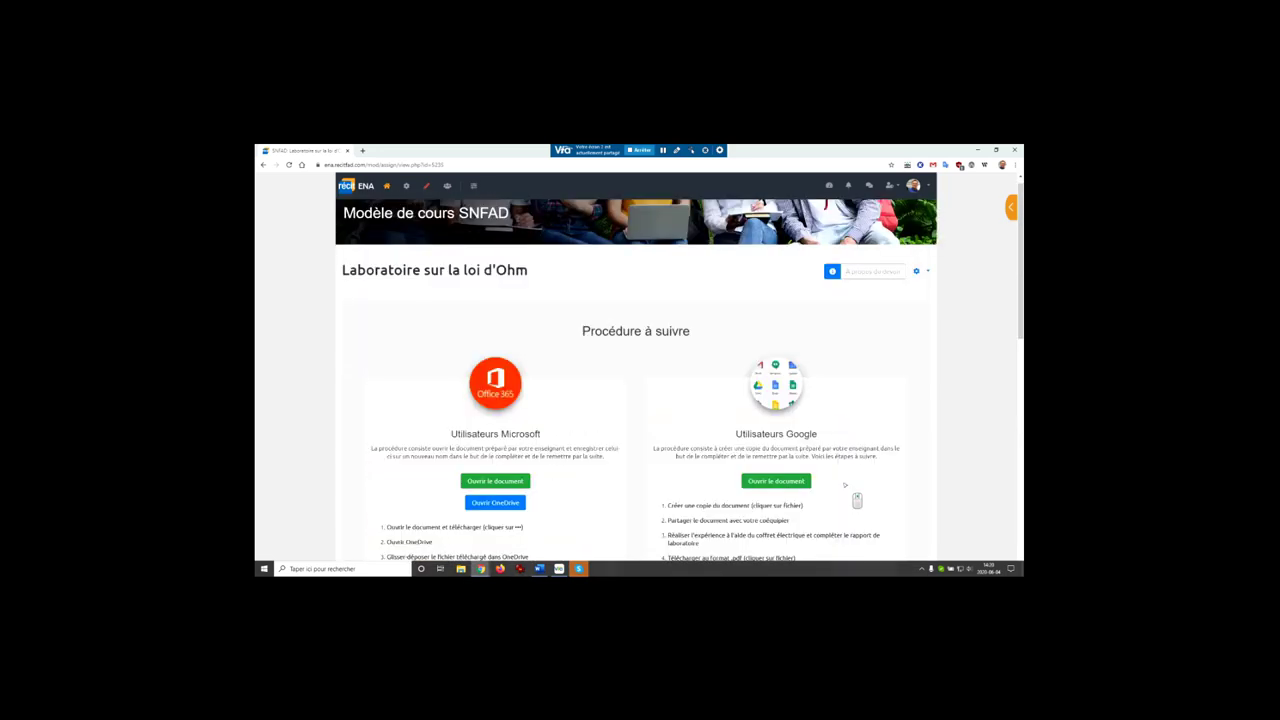
pyautogui.middleClick(844, 485)
# - Open the rubric definition of Laboratoire sur la loi d'Ohm and examine its criteria, point levels and rubric options
pyautogui.click(927, 281)
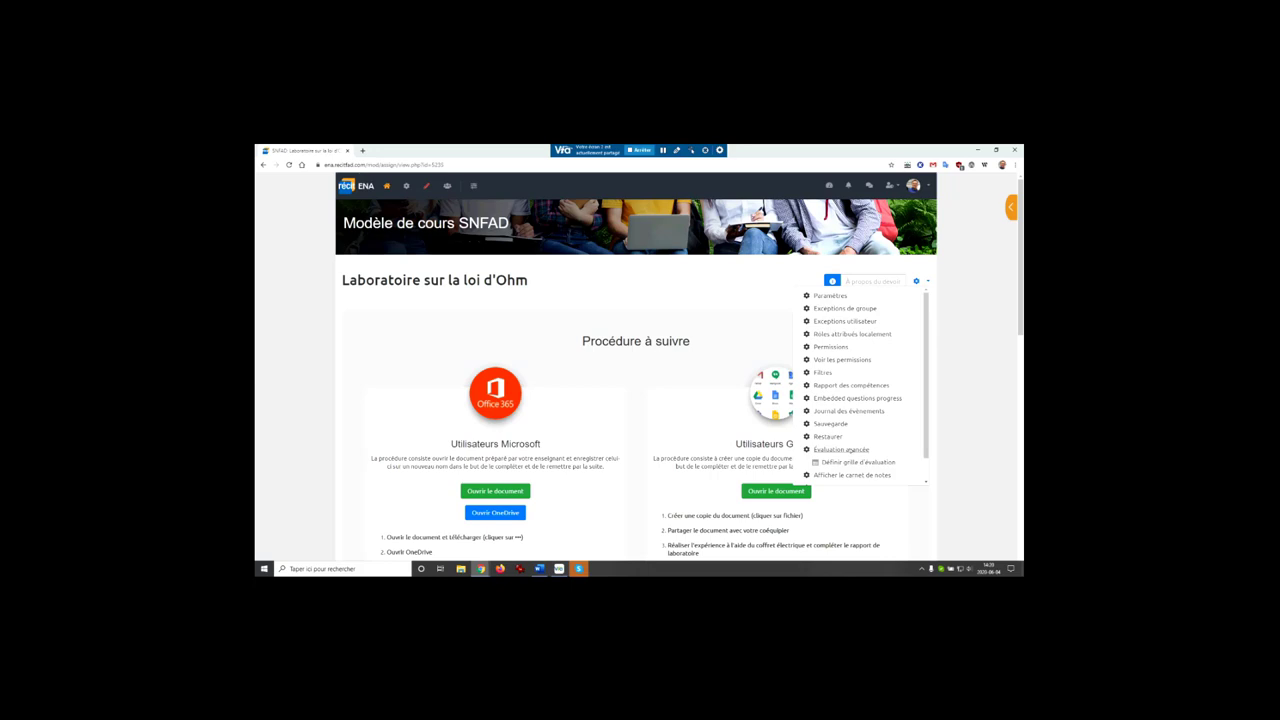
pyautogui.click(858, 462)
pyautogui.middleClick(660, 463)
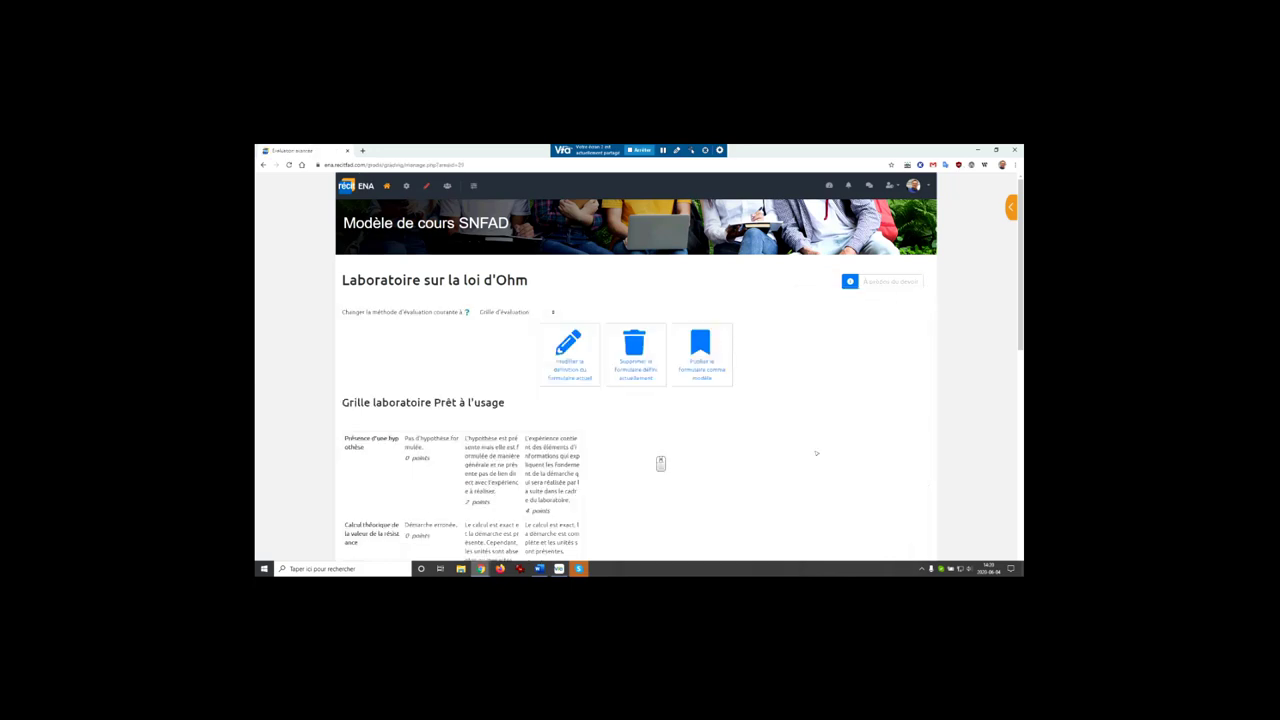
pyautogui.middleClick(660, 457)
pyautogui.scroll(-1, 677, 449)
pyautogui.middleClick(688, 468)
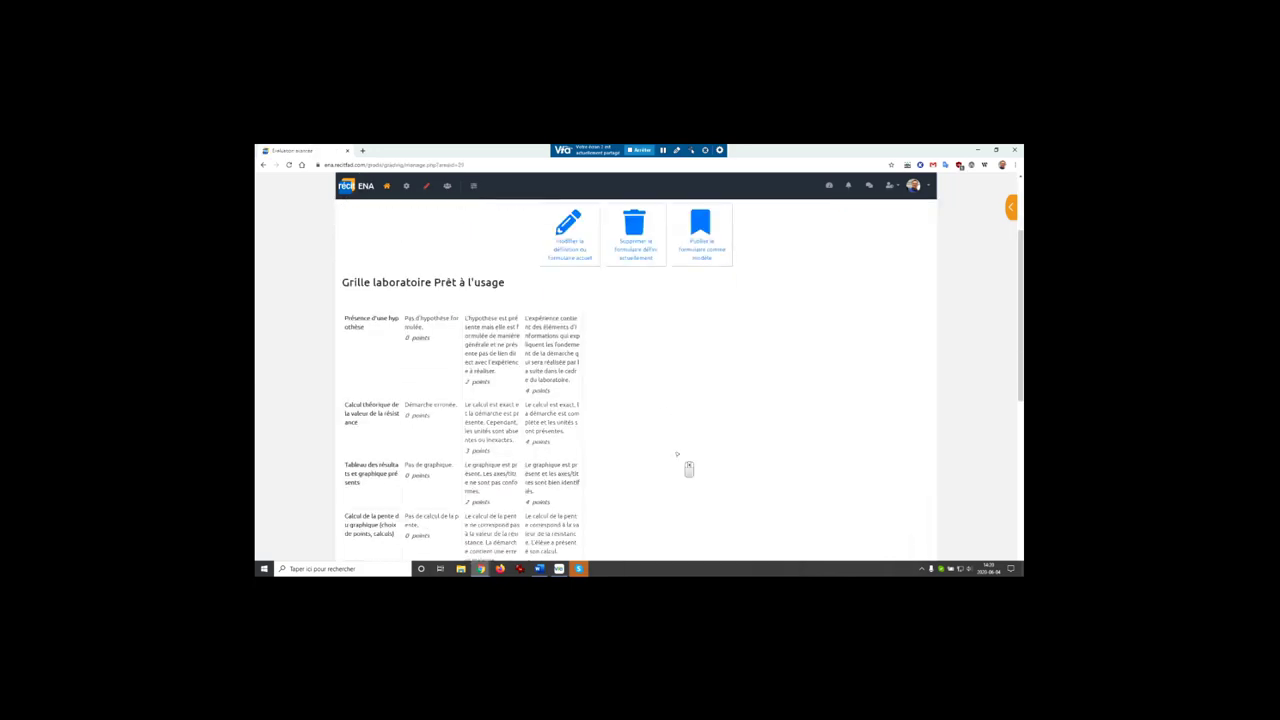
pyautogui.middleClick(676, 454)
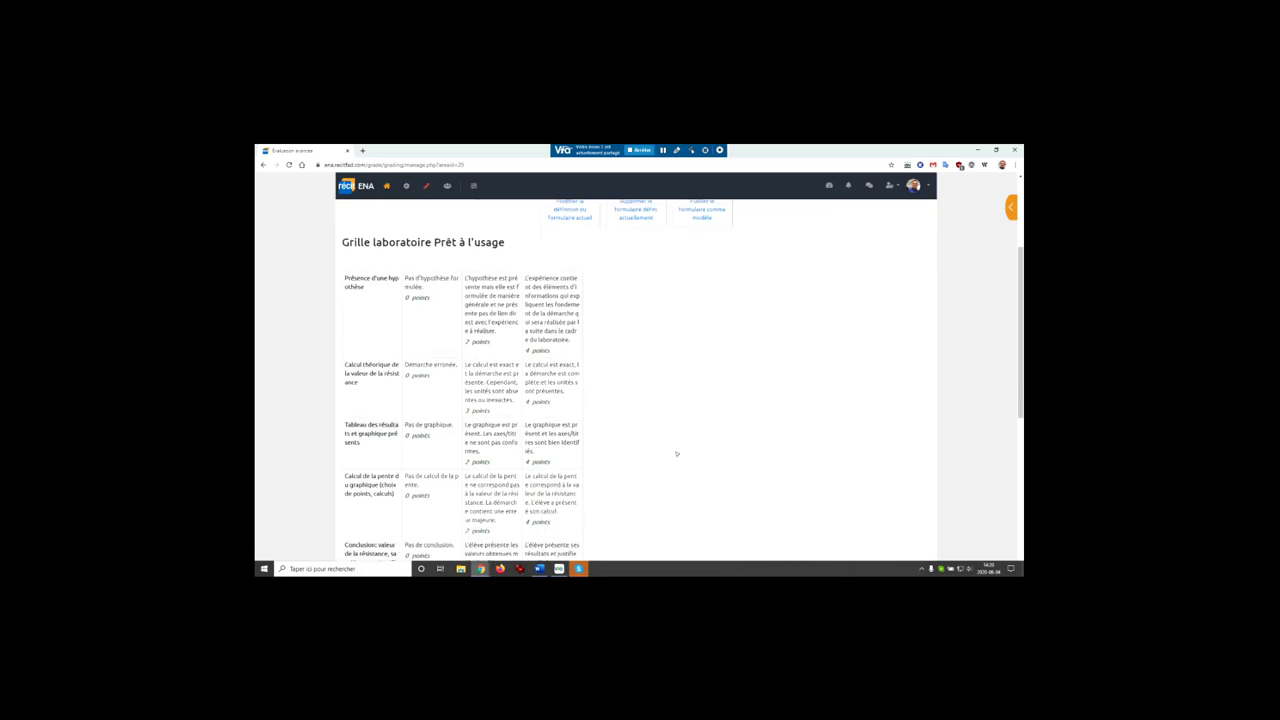
pyautogui.scroll(-1, 700, 430)
pyautogui.middleClick(718, 449)
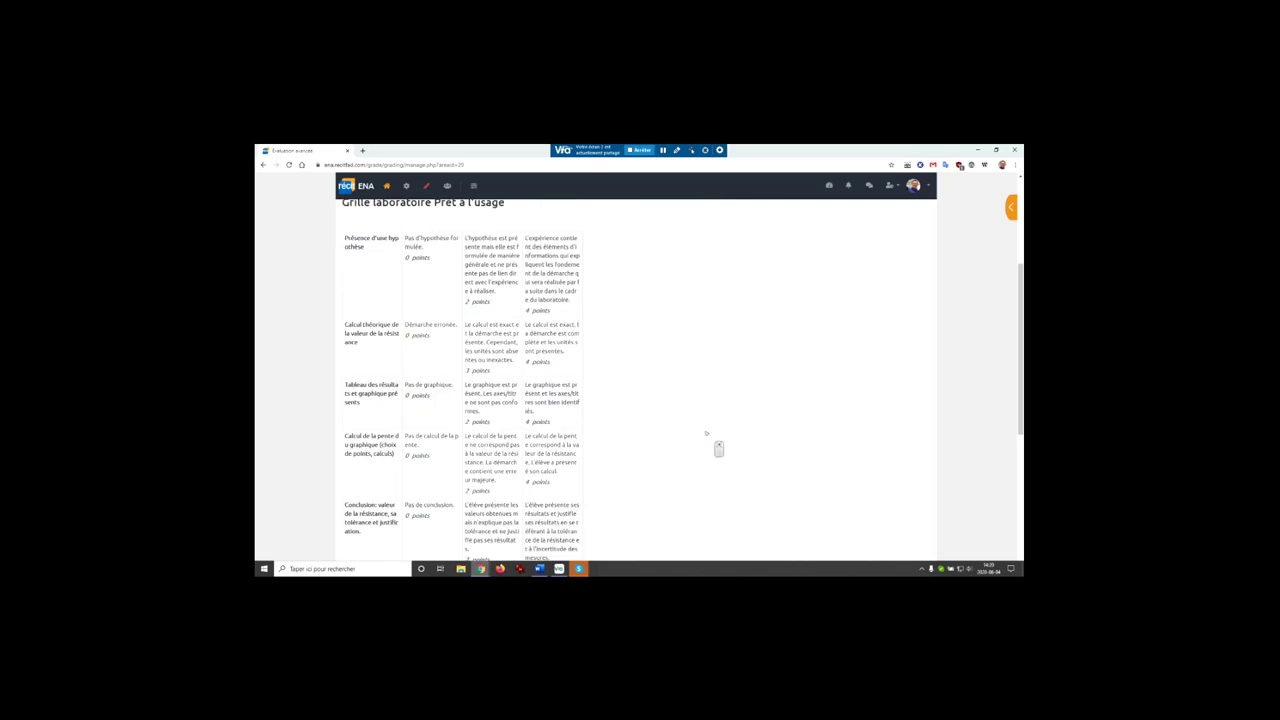
pyautogui.scroll(-1, 706, 433)
pyautogui.middleClick(718, 449)
pyautogui.scroll(-1, 706, 433)
pyautogui.middleClick(718, 449)
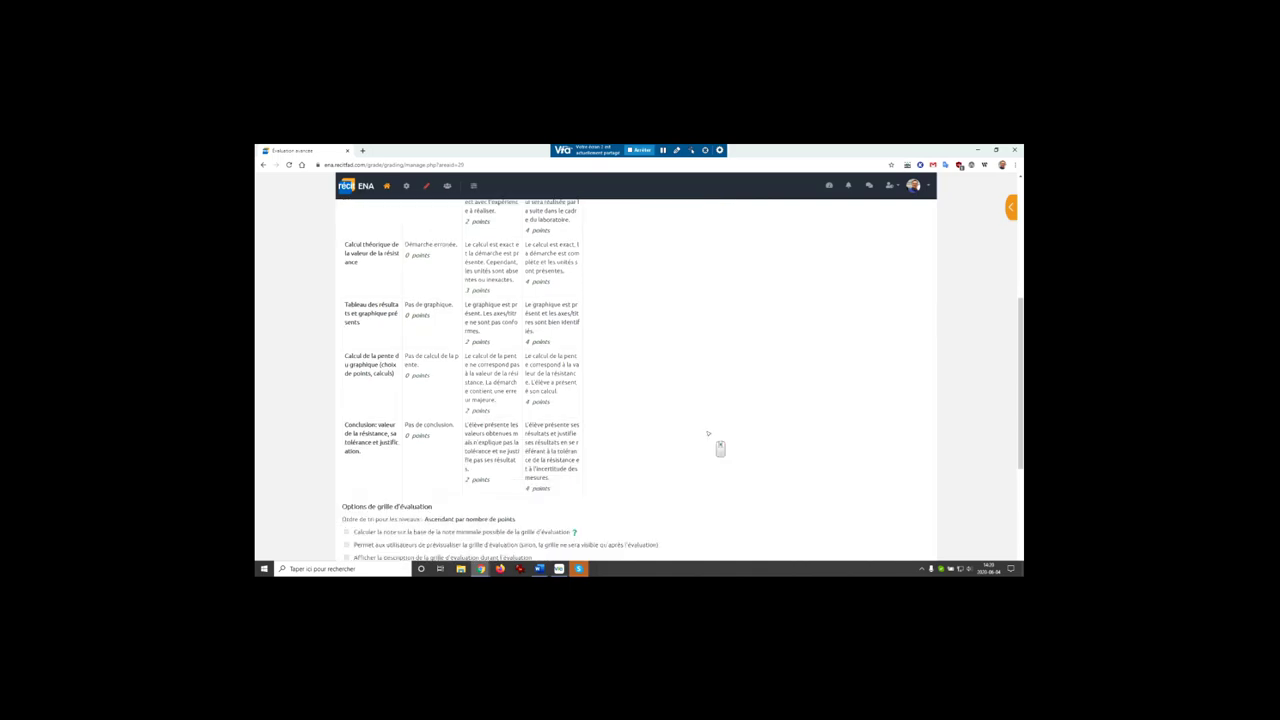
pyautogui.middleClick(718, 449)
pyautogui.scroll(1, 707, 433)
pyautogui.middleClick(720, 449)
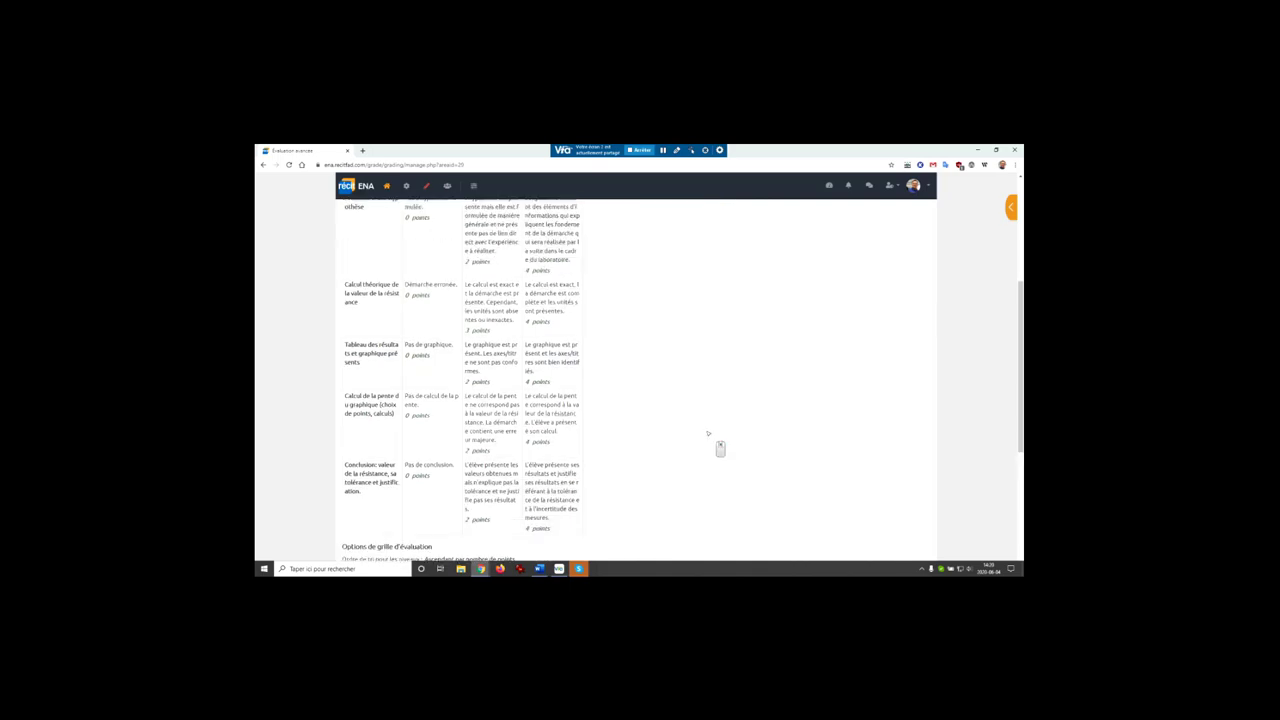
pyautogui.scroll(1, 707, 433)
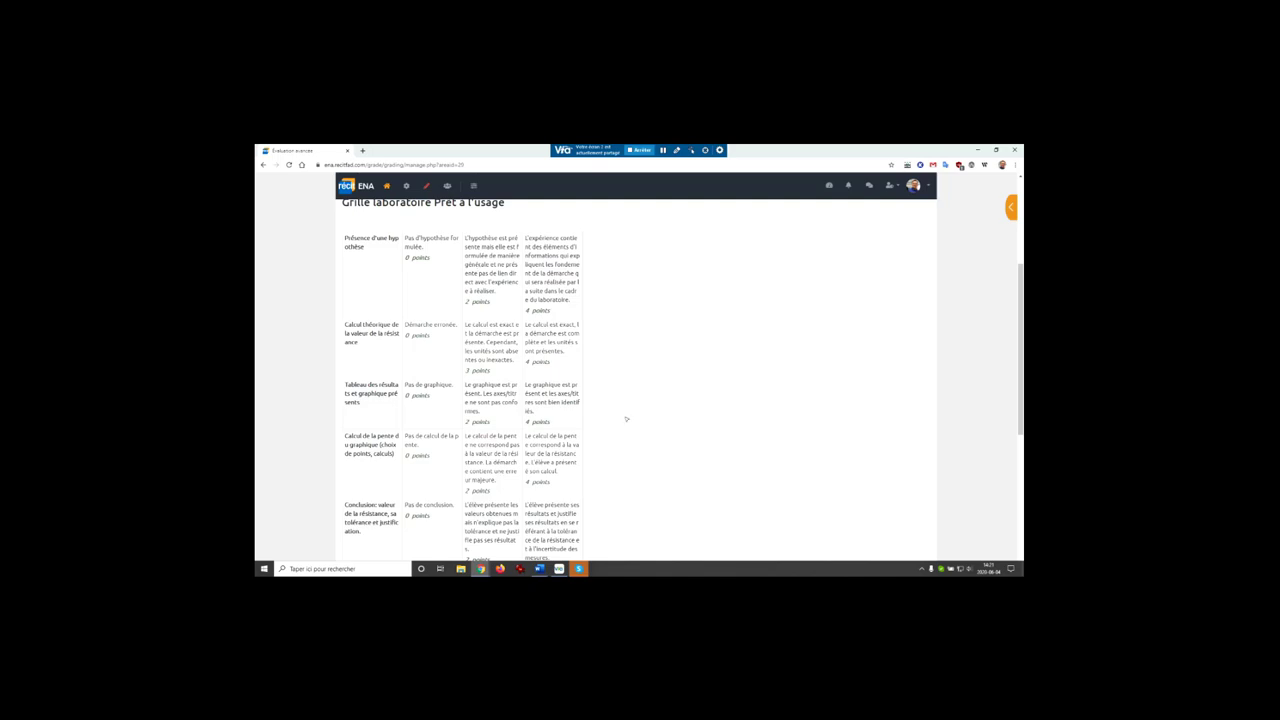
pyautogui.scroll(2, 790, 389)
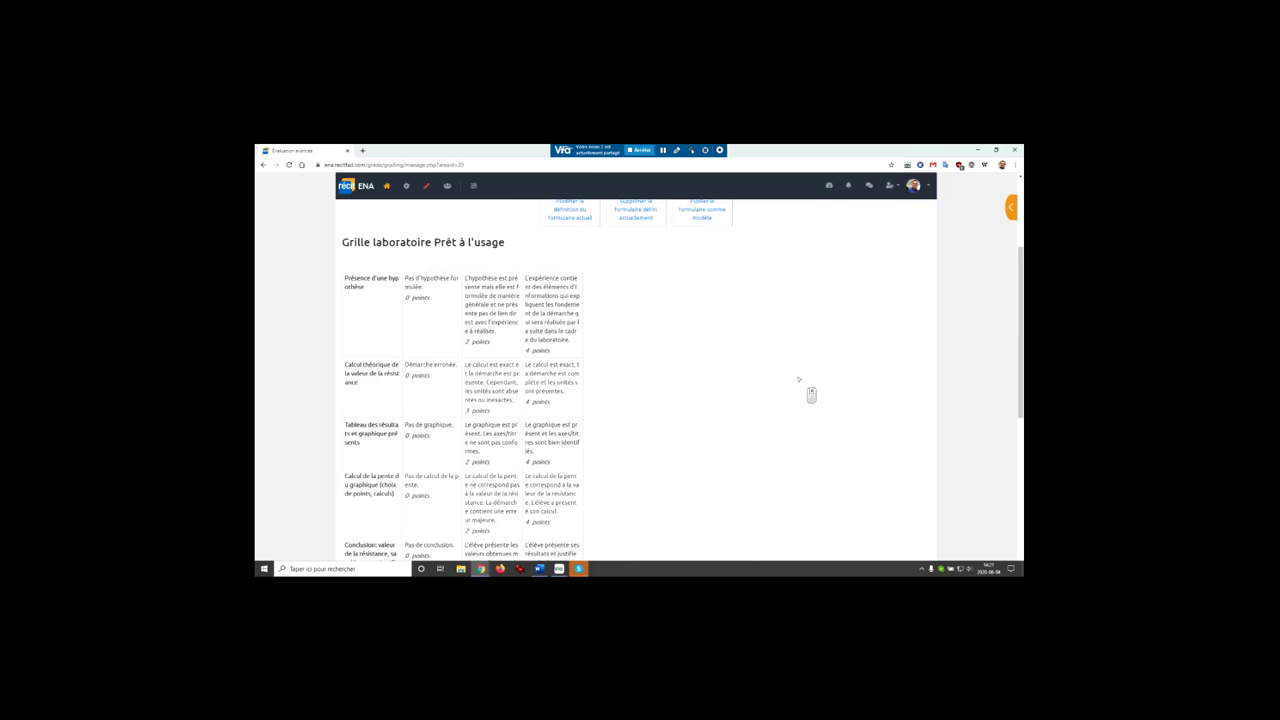
pyautogui.scroll(1, 809, 394)
pyautogui.scroll(2, 815, 395)
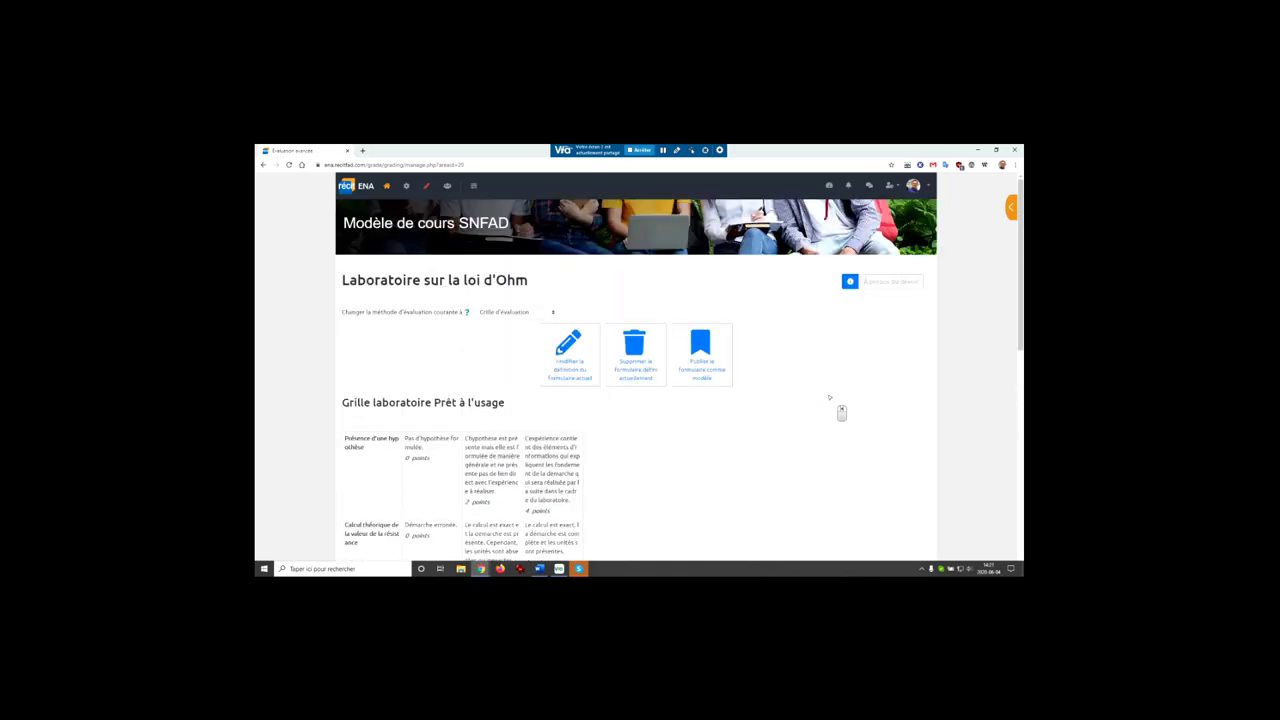
pyautogui.scroll(-1, 829, 397)
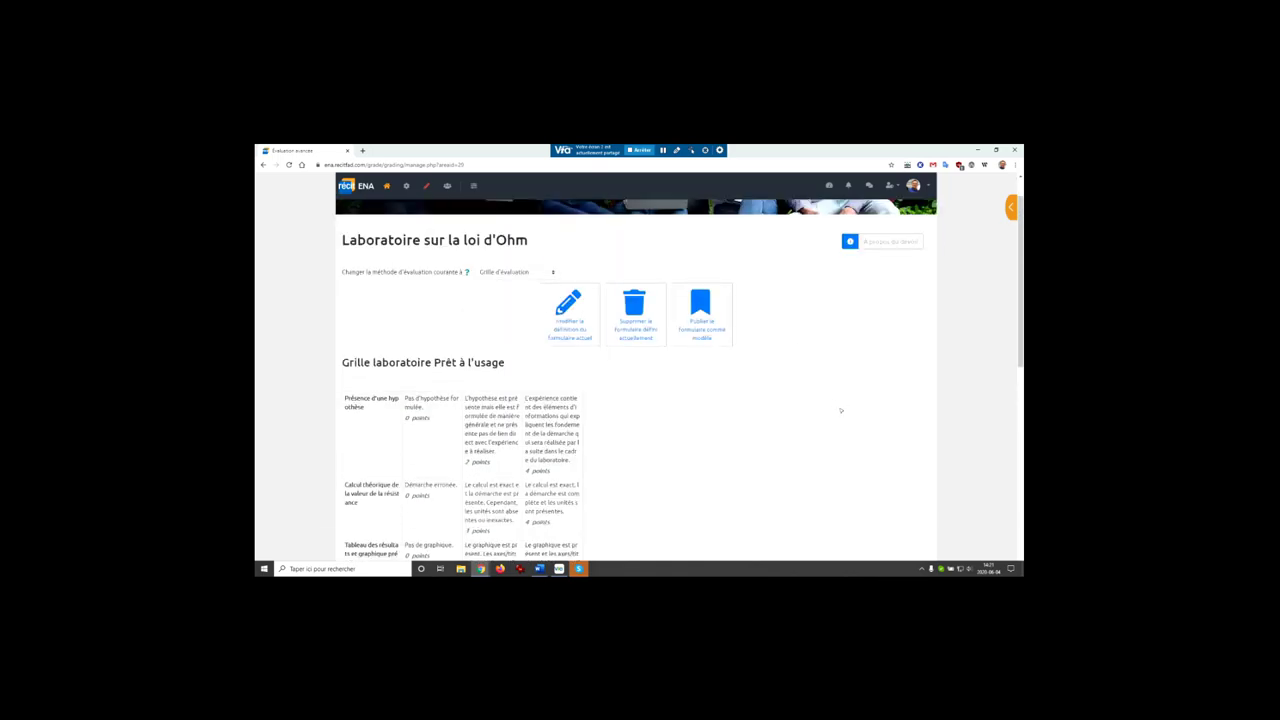
# - Return to the Laboratoire sur la loi d'Ohm assignment and open its settings
pyautogui.click(263, 164)
pyautogui.scroll(-1, 628, 409)
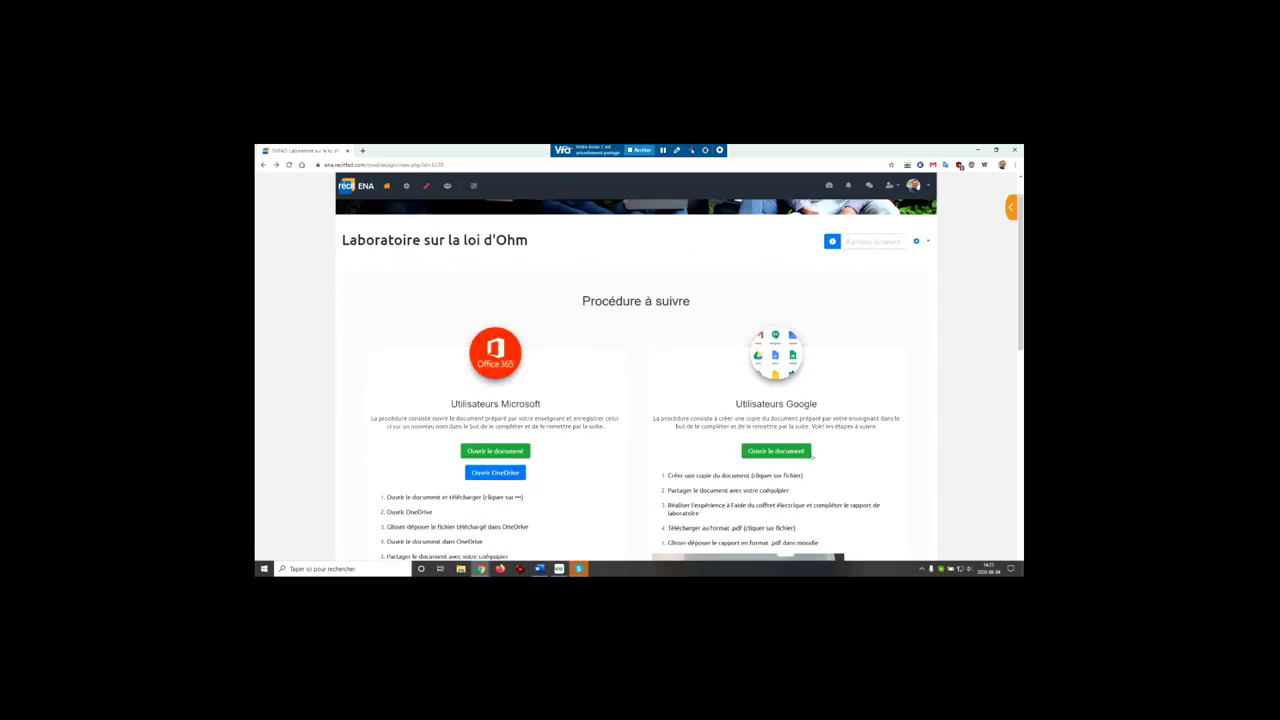
pyautogui.click(917, 241)
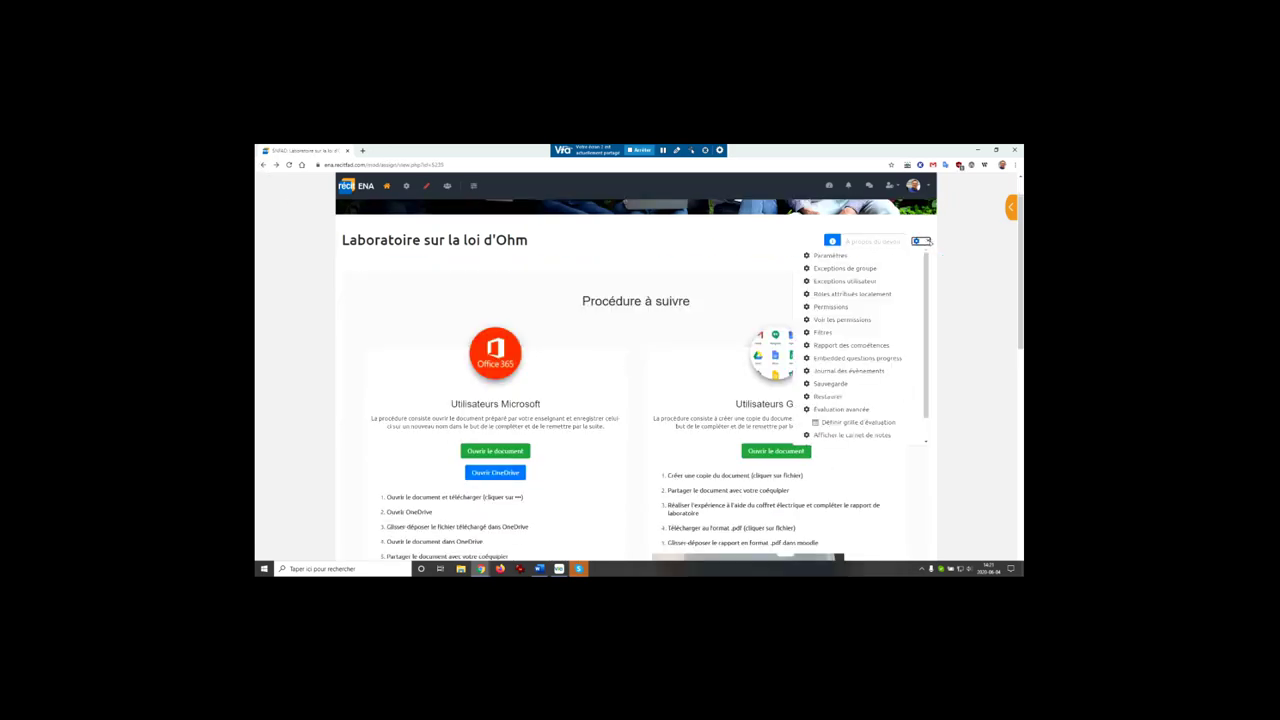
pyautogui.click(838, 256)
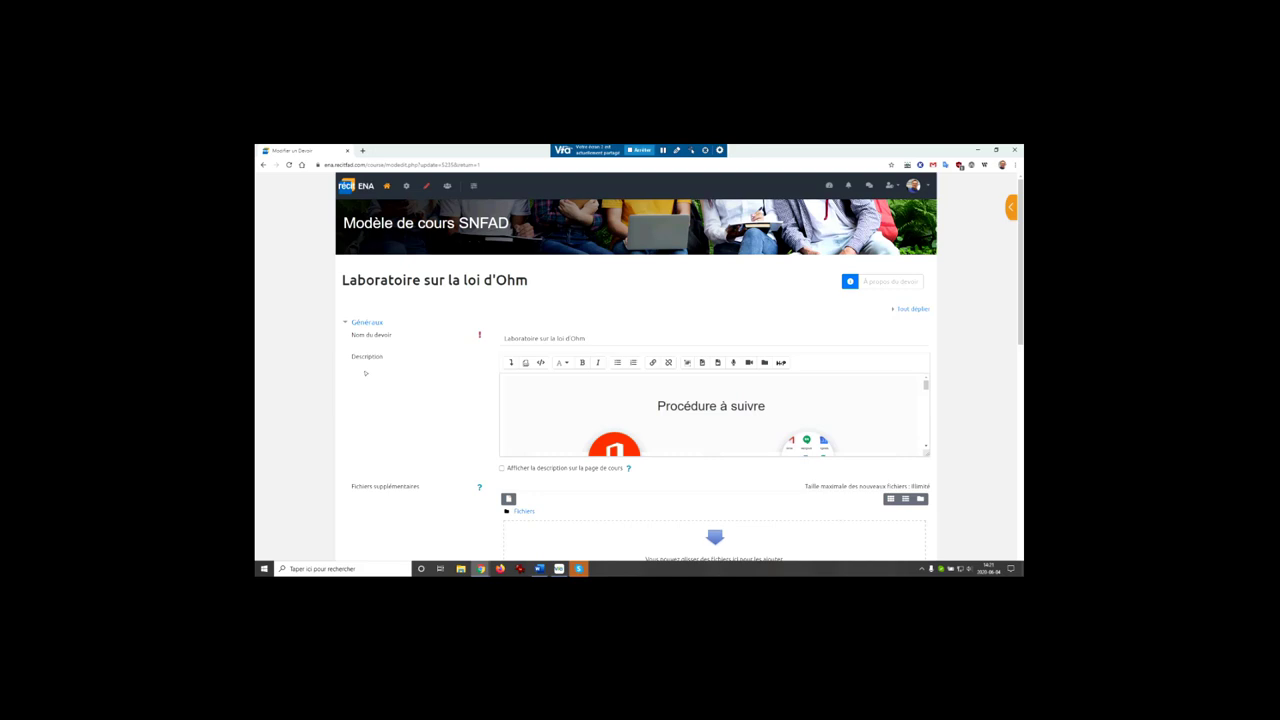
pyautogui.scroll(-2, 452, 365)
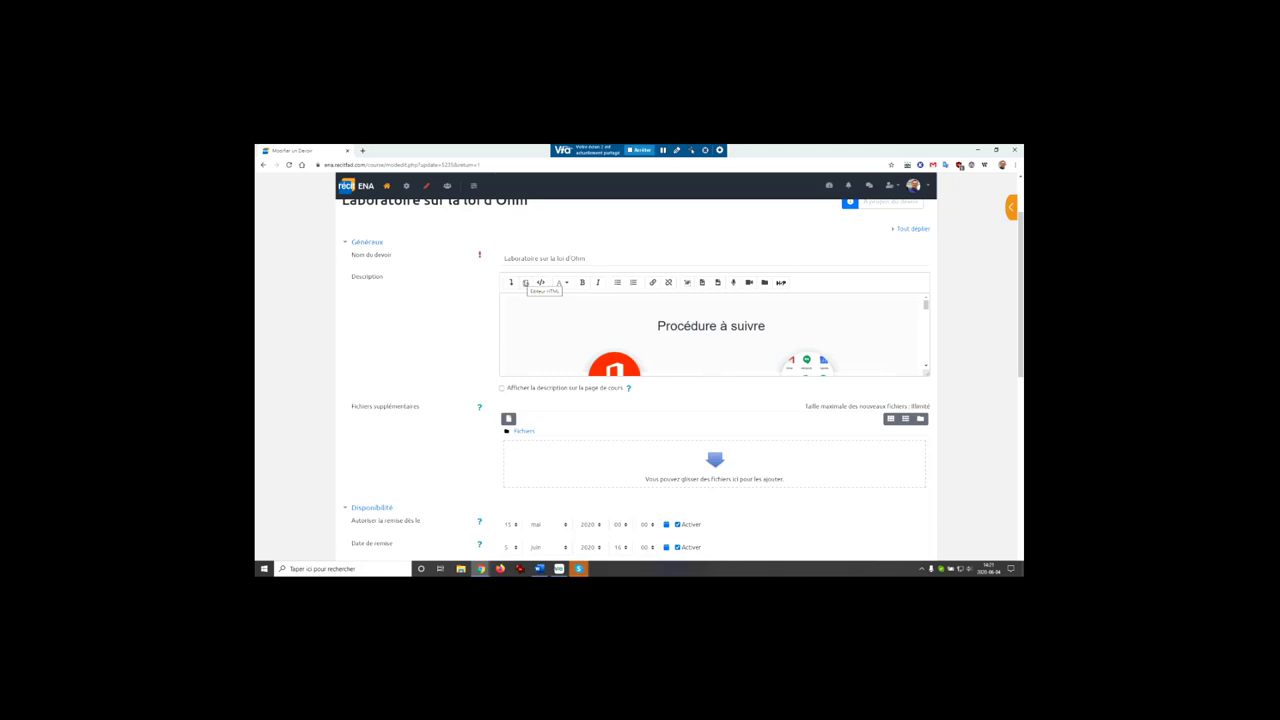
# - Open the description in the visual HTML editor, inspect the URL of the Google users' Ouvrir le document button, and close the editor without saving
pyautogui.click(525, 283)
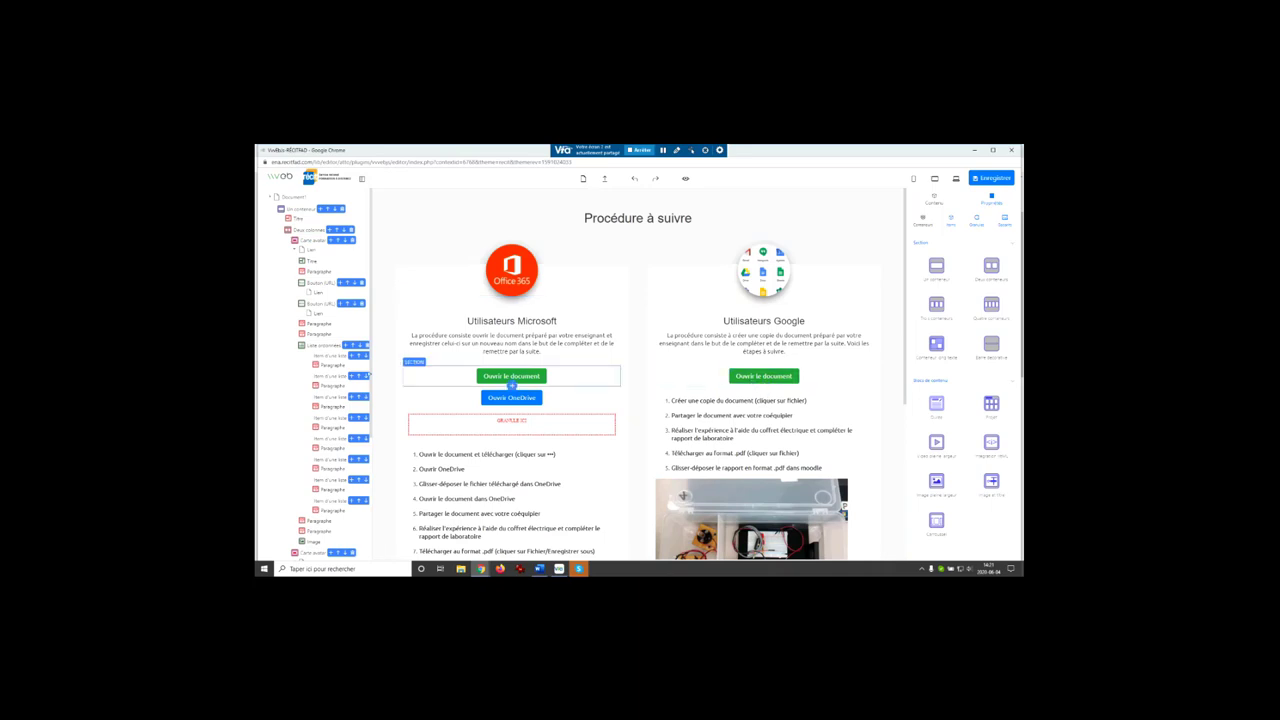
pyautogui.scroll(-4, 326, 342)
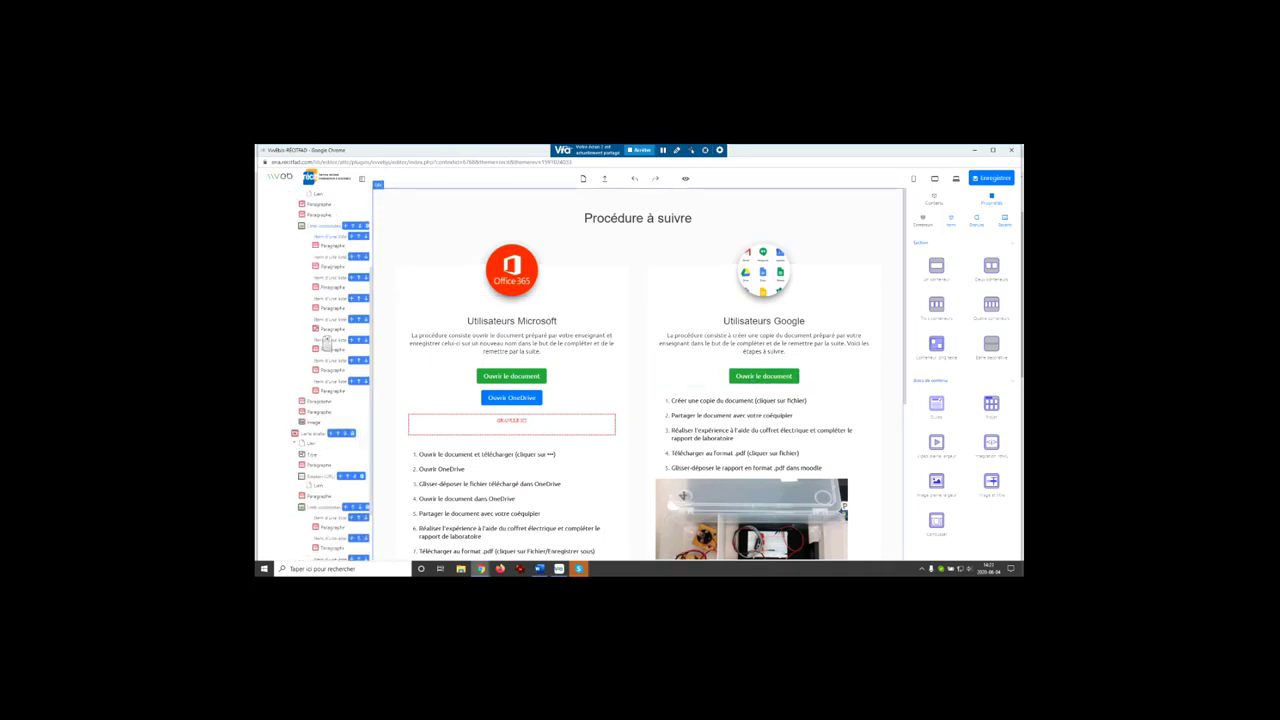
pyautogui.click(318, 476)
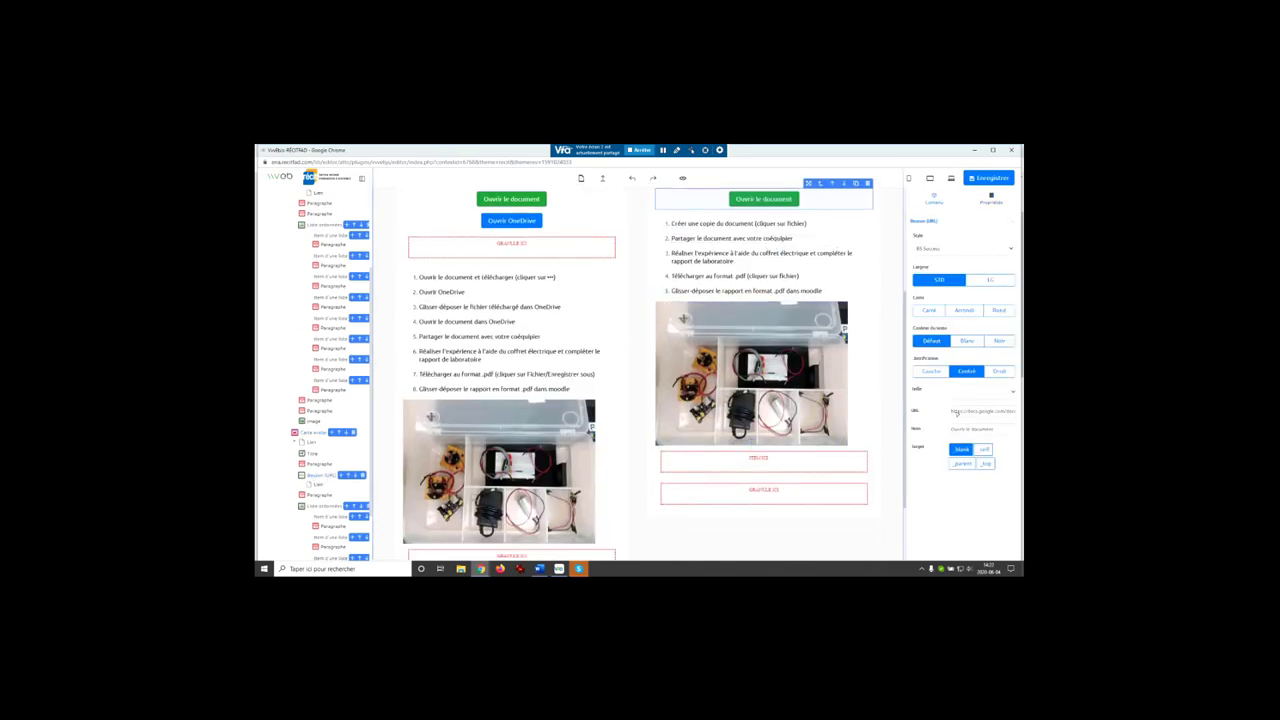
pyautogui.tripleClick(956, 412)
pyautogui.moveTo(952, 412); pyautogui.dragTo(1018, 413)
pyautogui.hotkey('ctrl', 'v')
pyautogui.click(1011, 150)
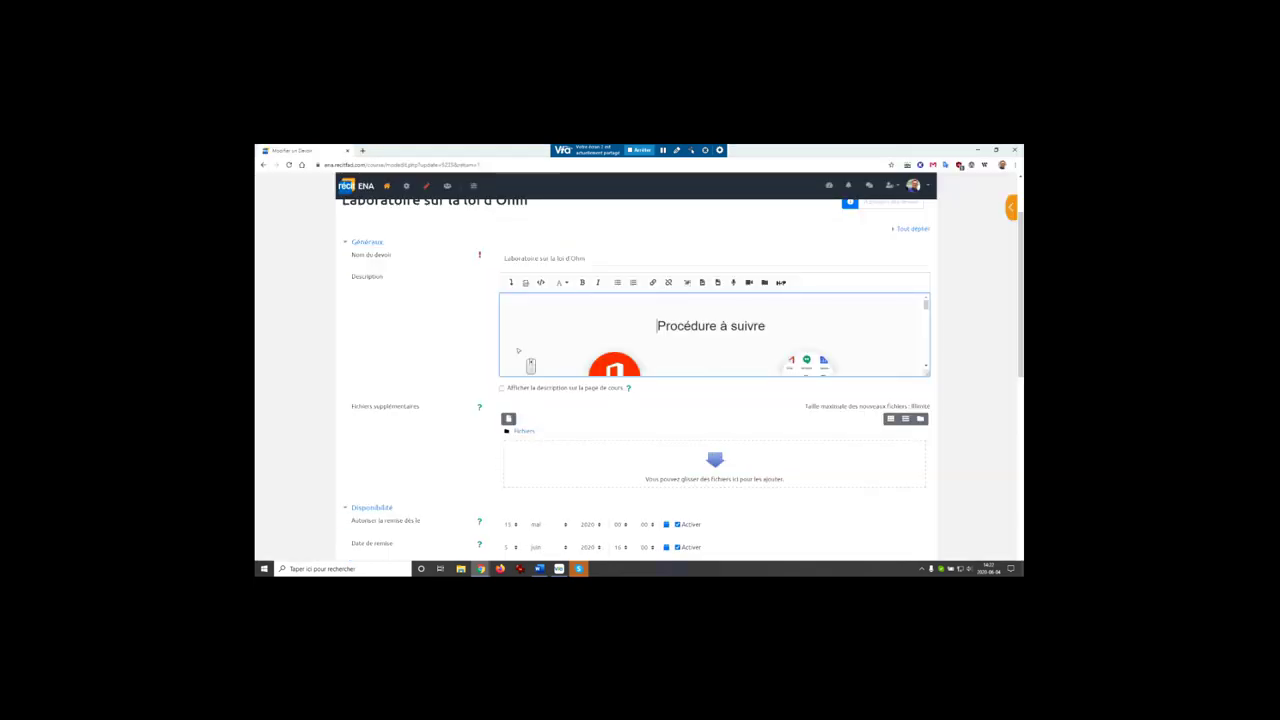
# - Review the assignment's description, availability dates and submission types, and check the evaluation method in its grade settings
pyautogui.scroll(-5, 527, 362)
pyautogui.scroll(-3, 524, 330)
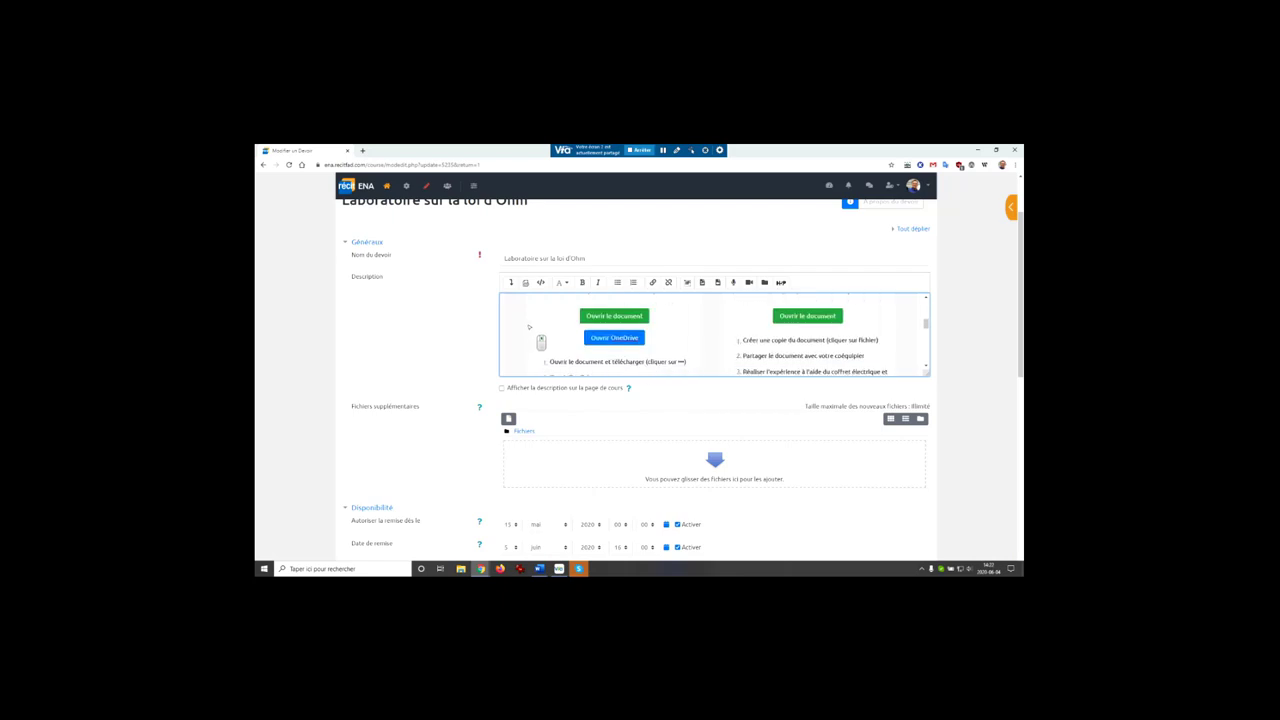
pyautogui.scroll(5, 770, 347)
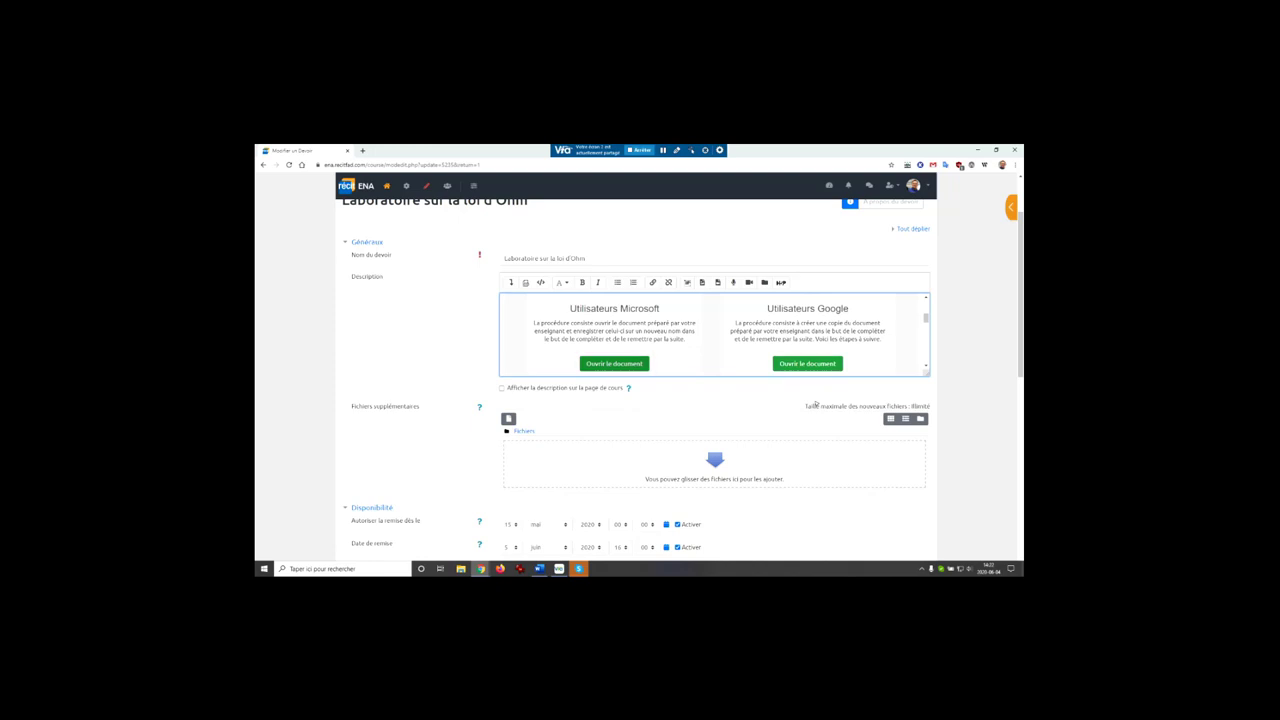
pyautogui.scroll(-2, 521, 326)
pyautogui.scroll(-6, 469, 324)
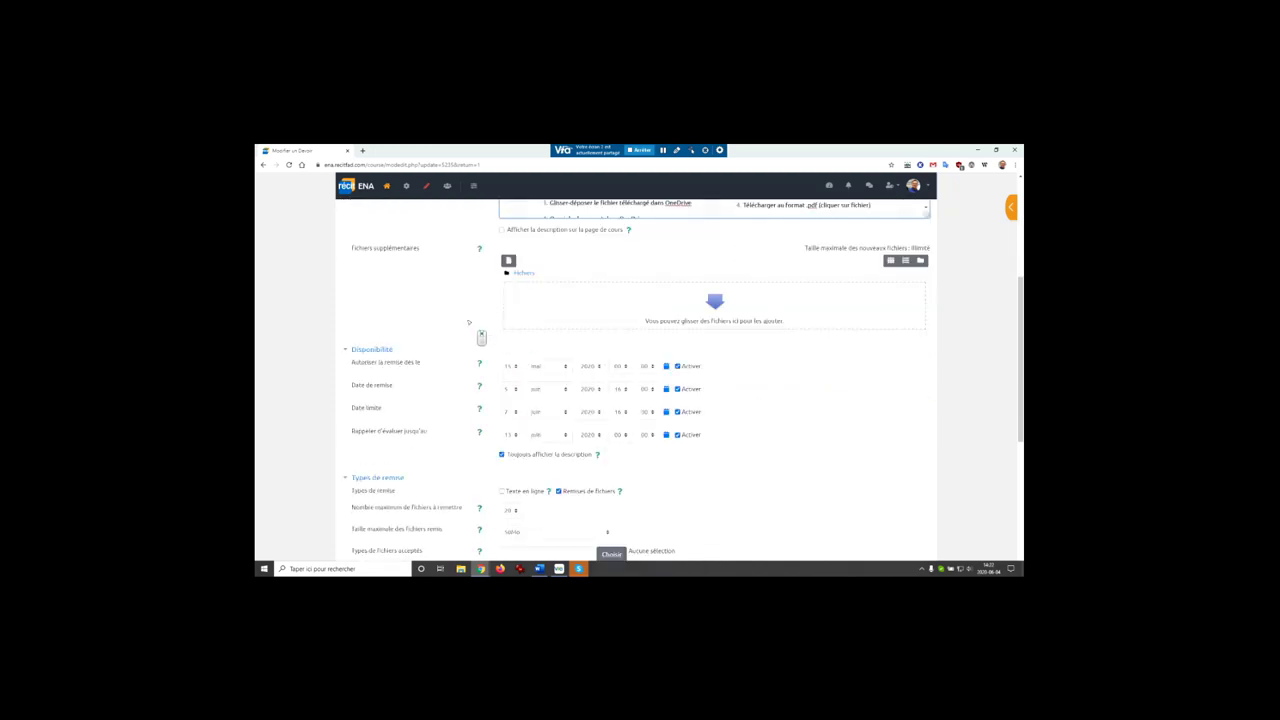
pyautogui.scroll(-3, 469, 324)
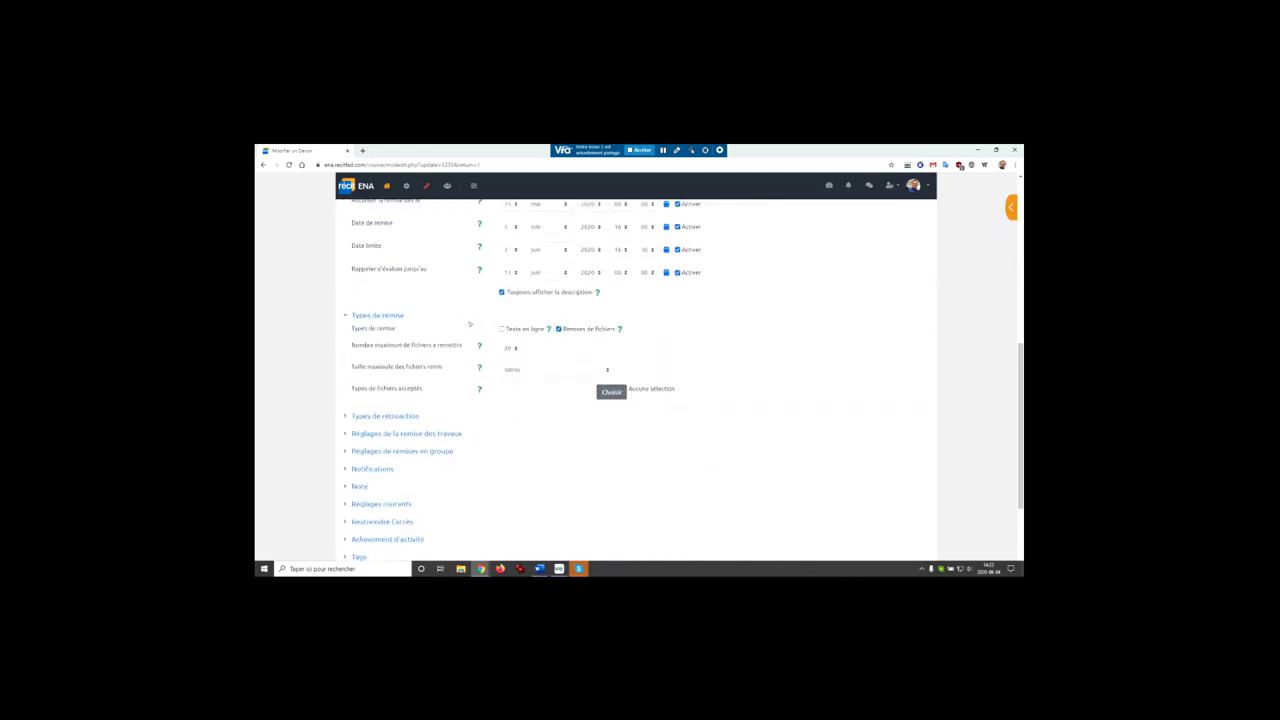
pyautogui.scroll(-1, 469, 324)
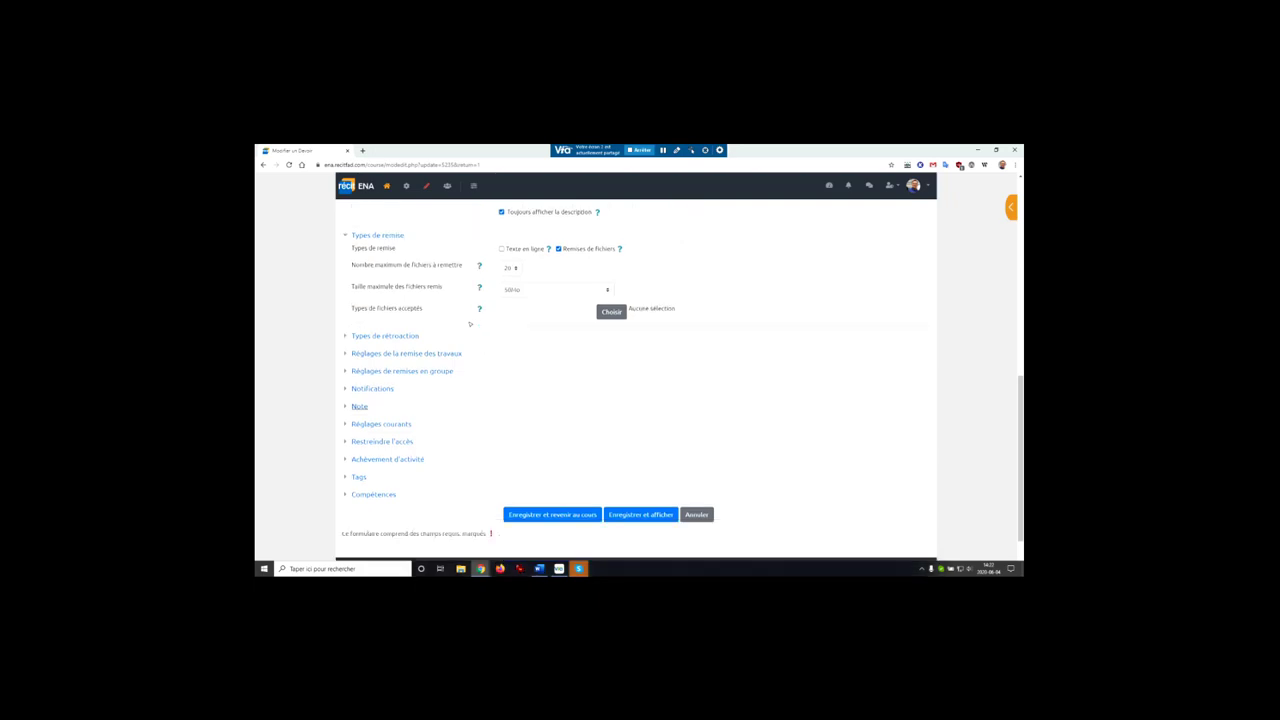
pyautogui.click(346, 407)
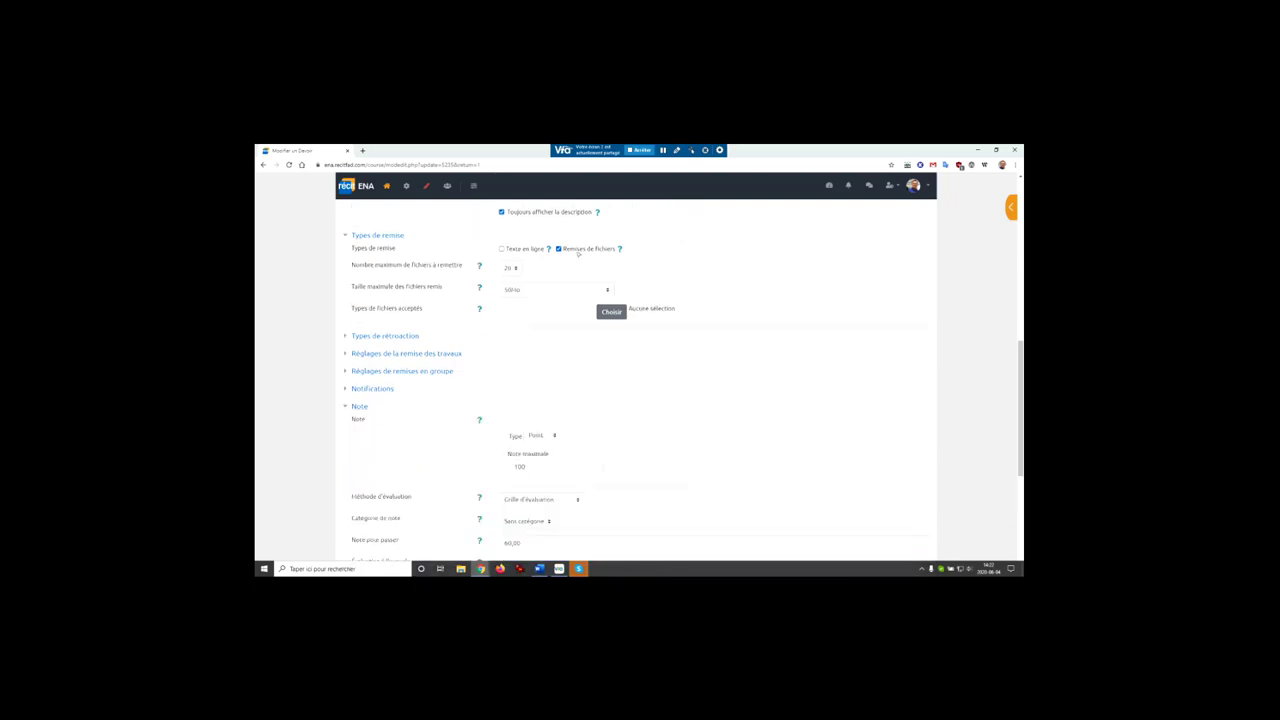
pyautogui.scroll(-1, 614, 392)
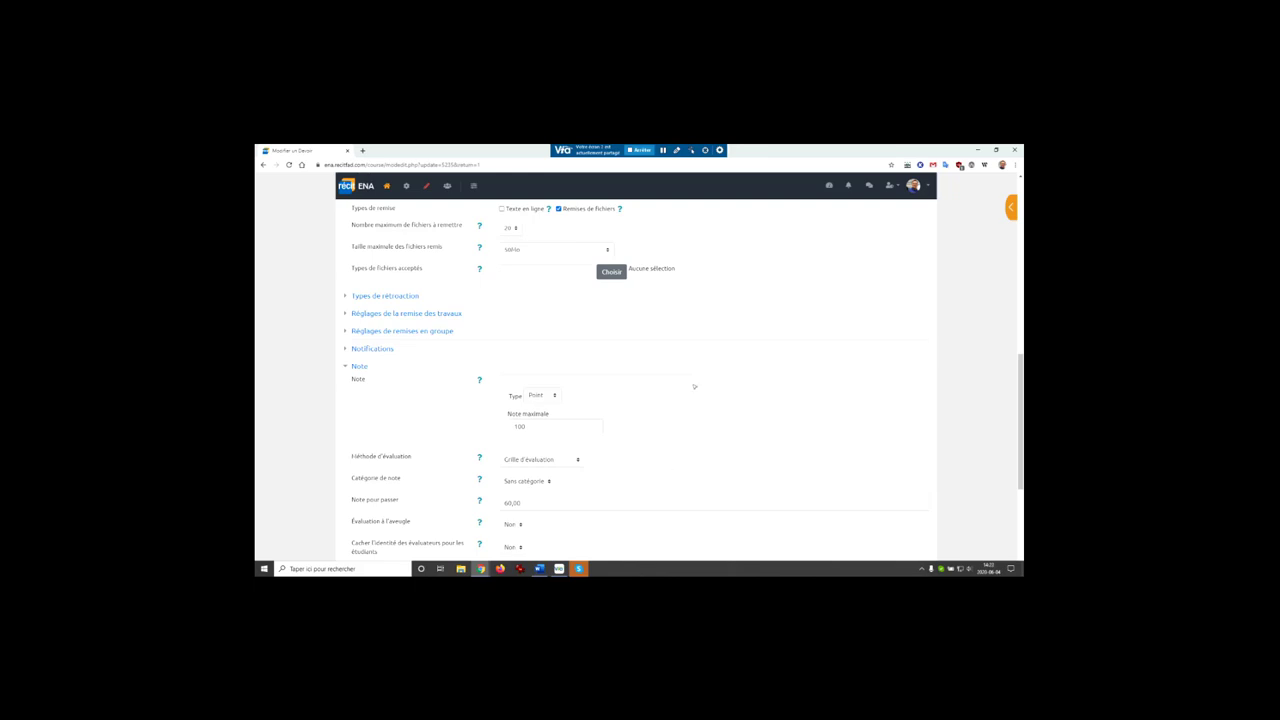
# - Return to the course page and start adding a new Devoir activity to Semaine 4
pyautogui.click(400, 195)
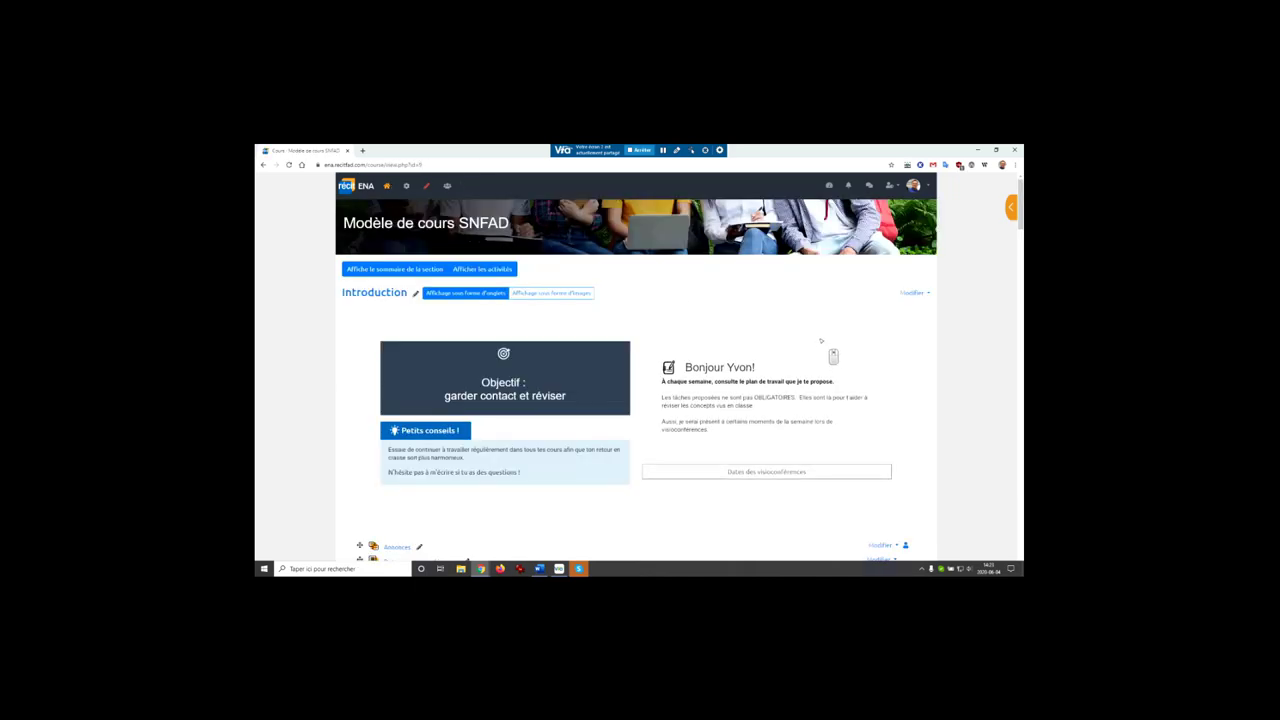
pyautogui.scroll(-7, 830, 355)
pyautogui.scroll(-10, 823, 343)
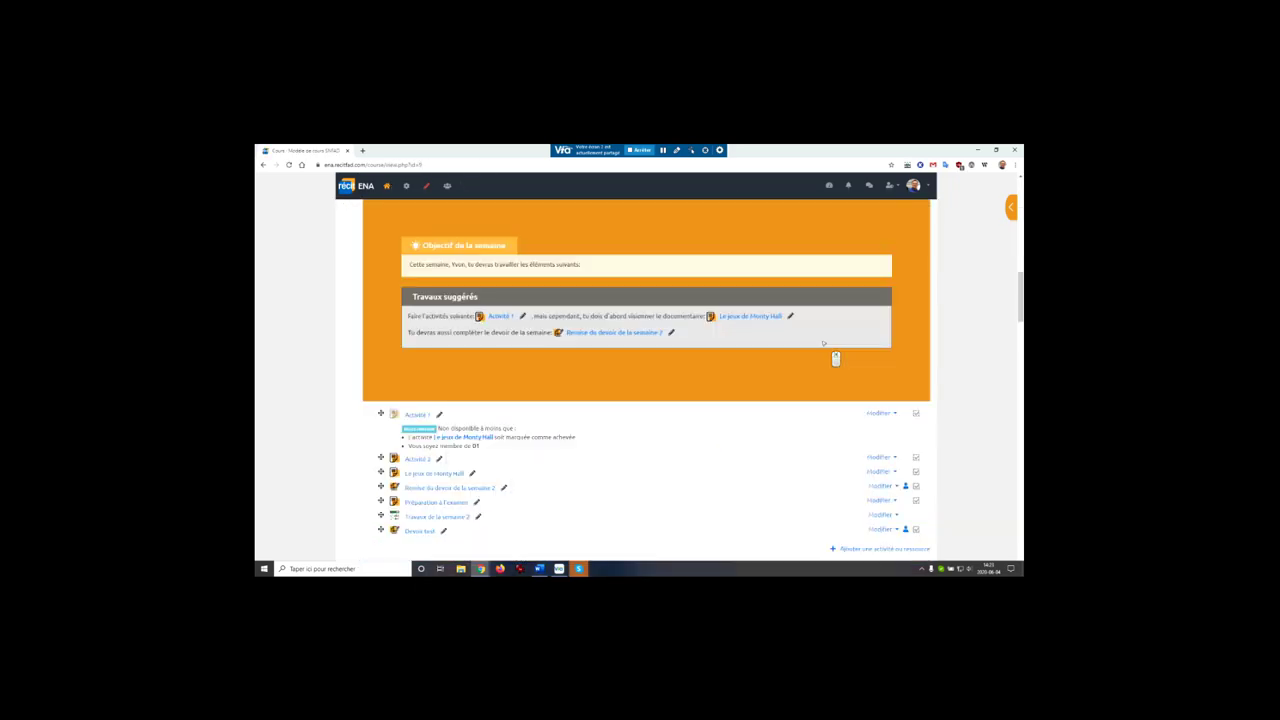
pyautogui.scroll(-5, 823, 344)
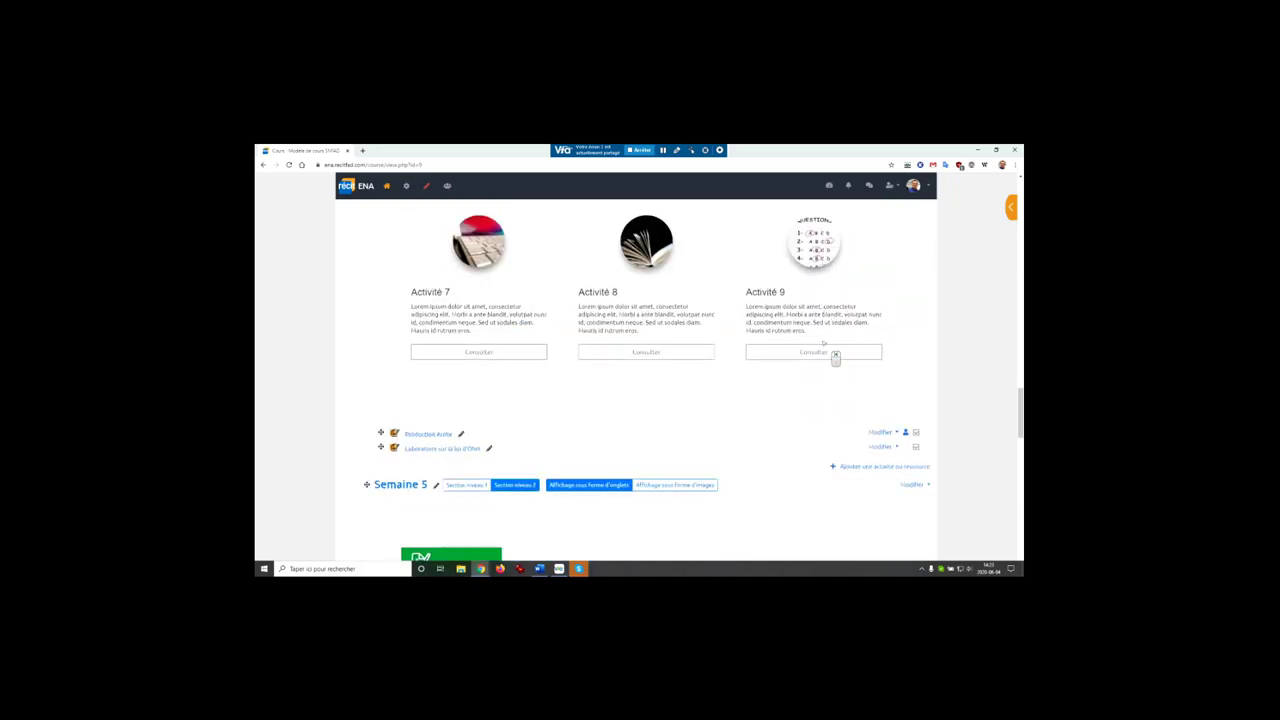
pyautogui.click(880, 467)
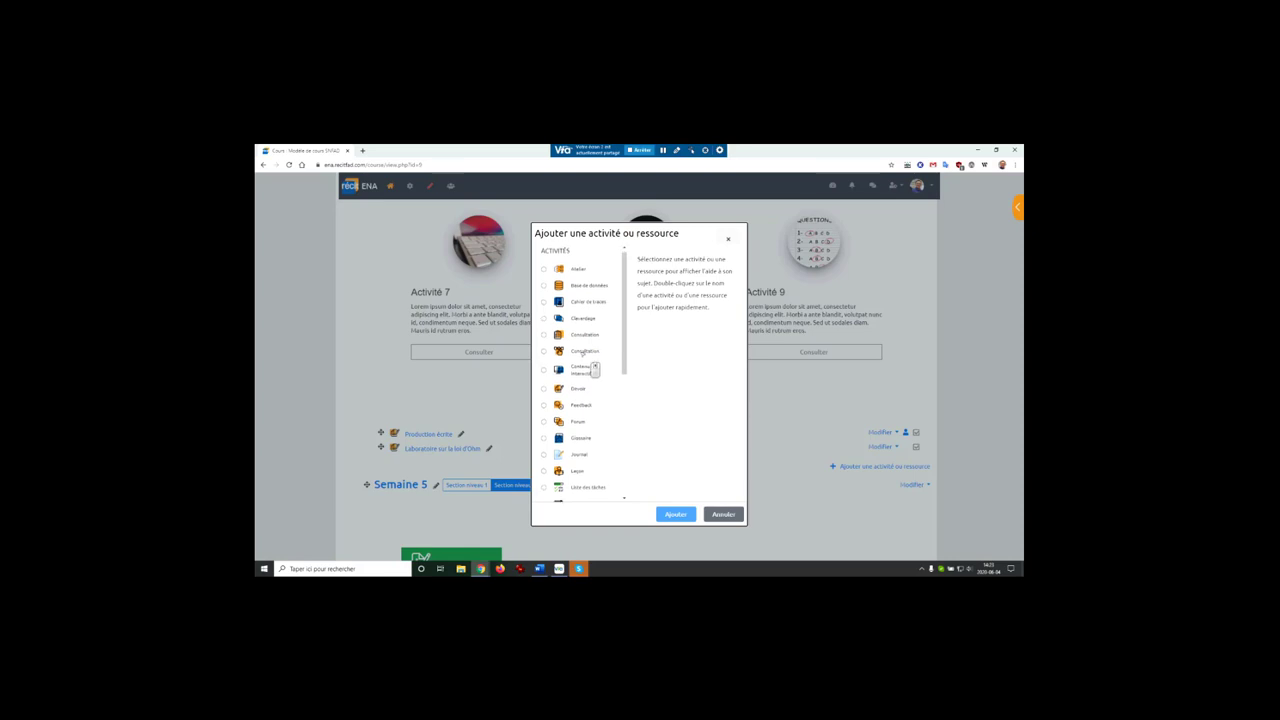
pyautogui.scroll(-4, 590, 368)
pyautogui.scroll(2, 585, 357)
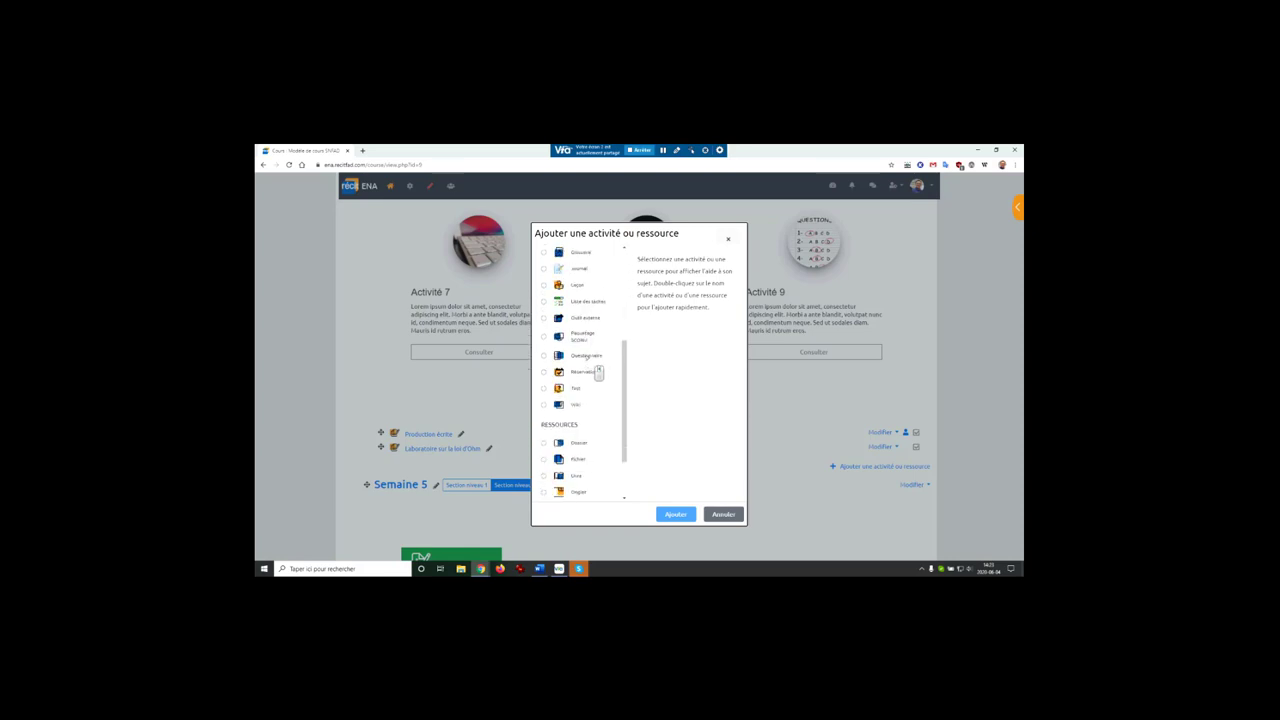
pyautogui.click(568, 318)
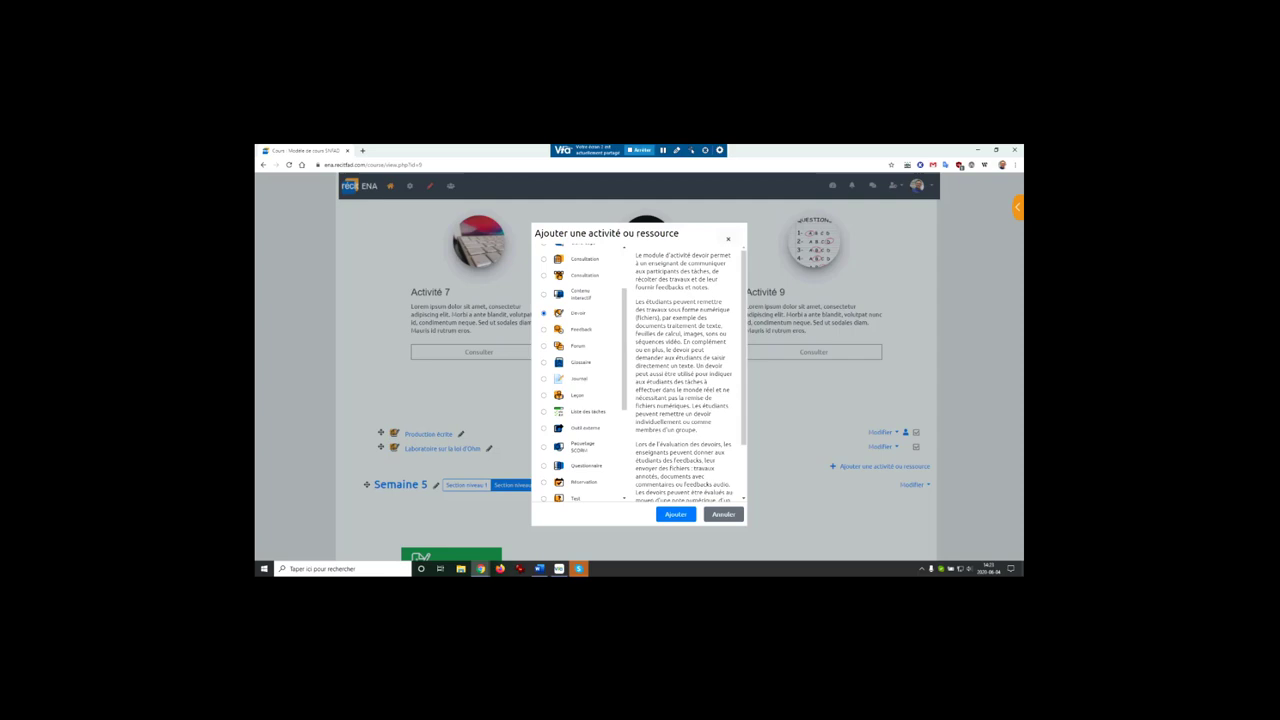
pyautogui.click(676, 514)
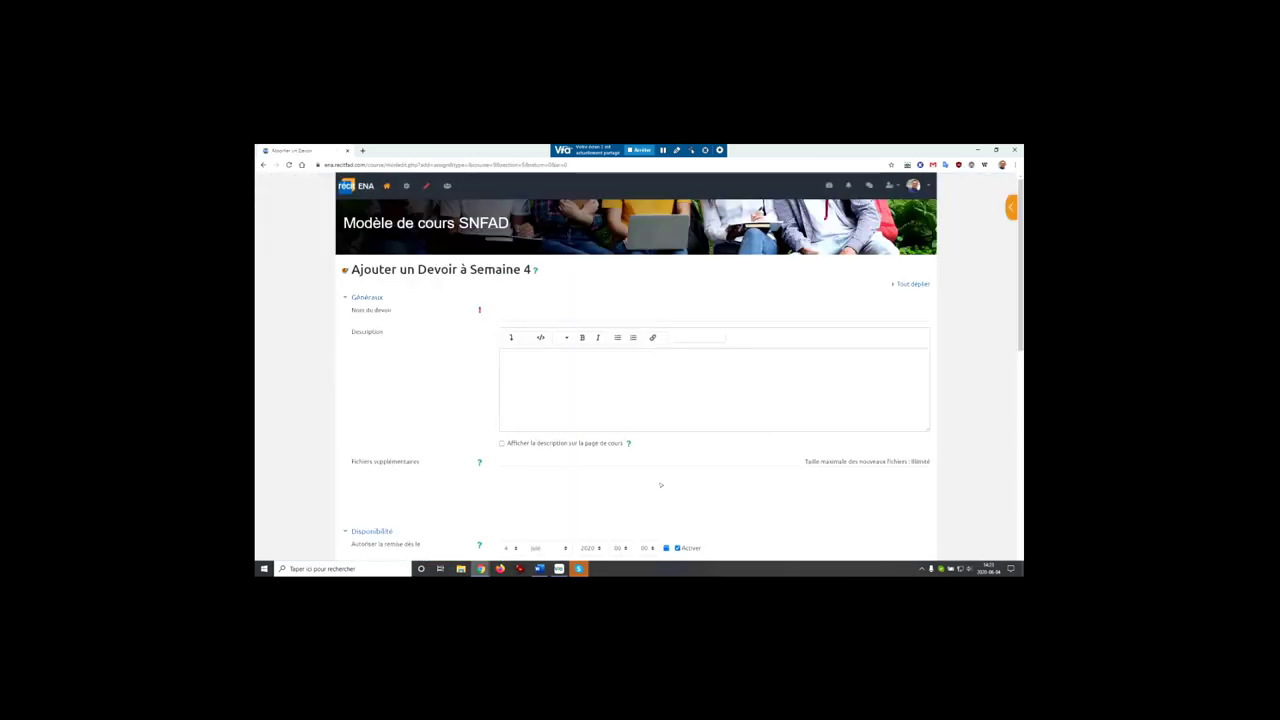
# - Name the new assignment TEst
pyautogui.click(549, 318)
pyautogui.write('ss')
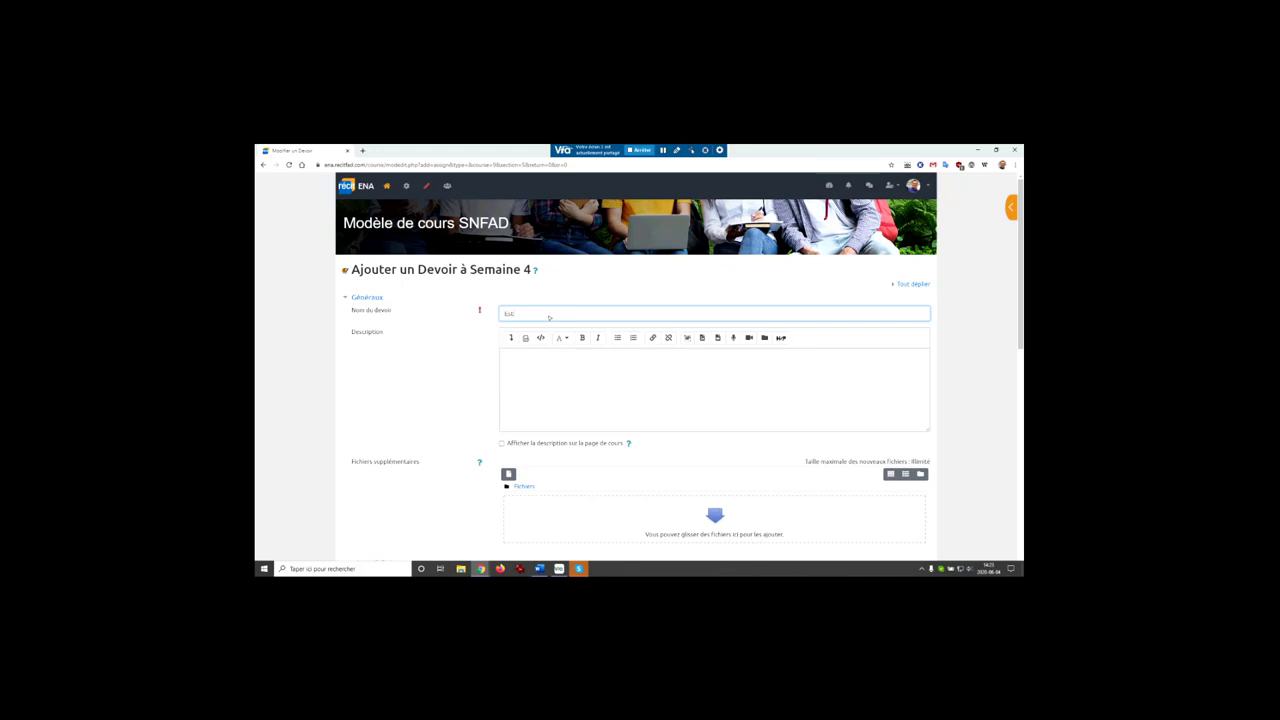
pyautogui.press('BackSpace')
pyautogui.write('Test')
# - Set the assignment's evaluation method to Grille d'évaluation, then save and display the assignment
pyautogui.scroll(-10, 613, 347)
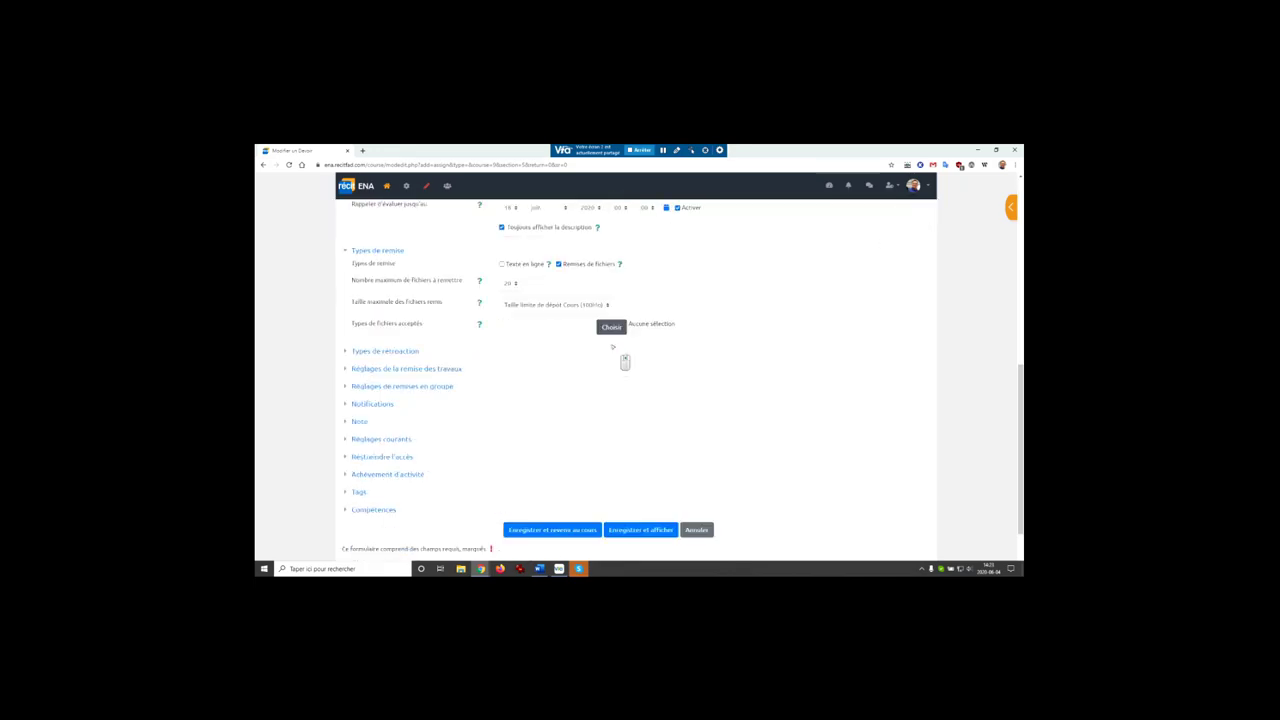
pyautogui.click(360, 421)
pyautogui.scroll(-2, 540, 478)
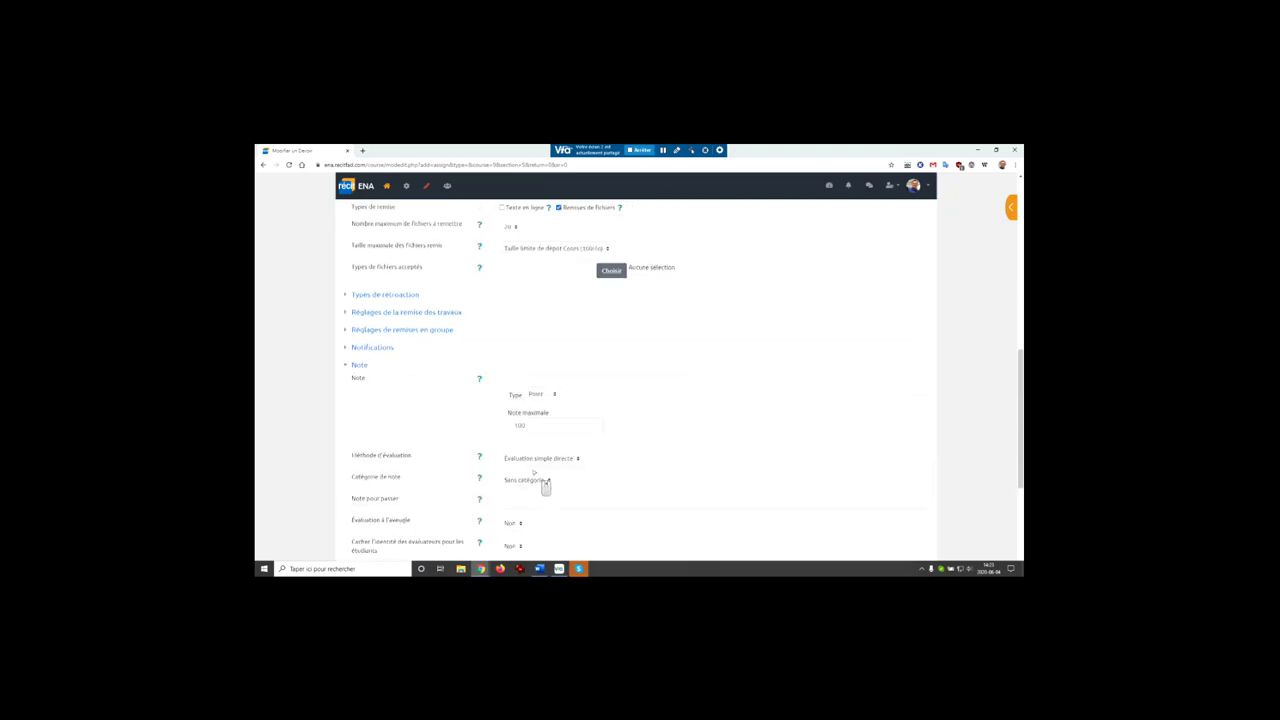
pyautogui.click(521, 436)
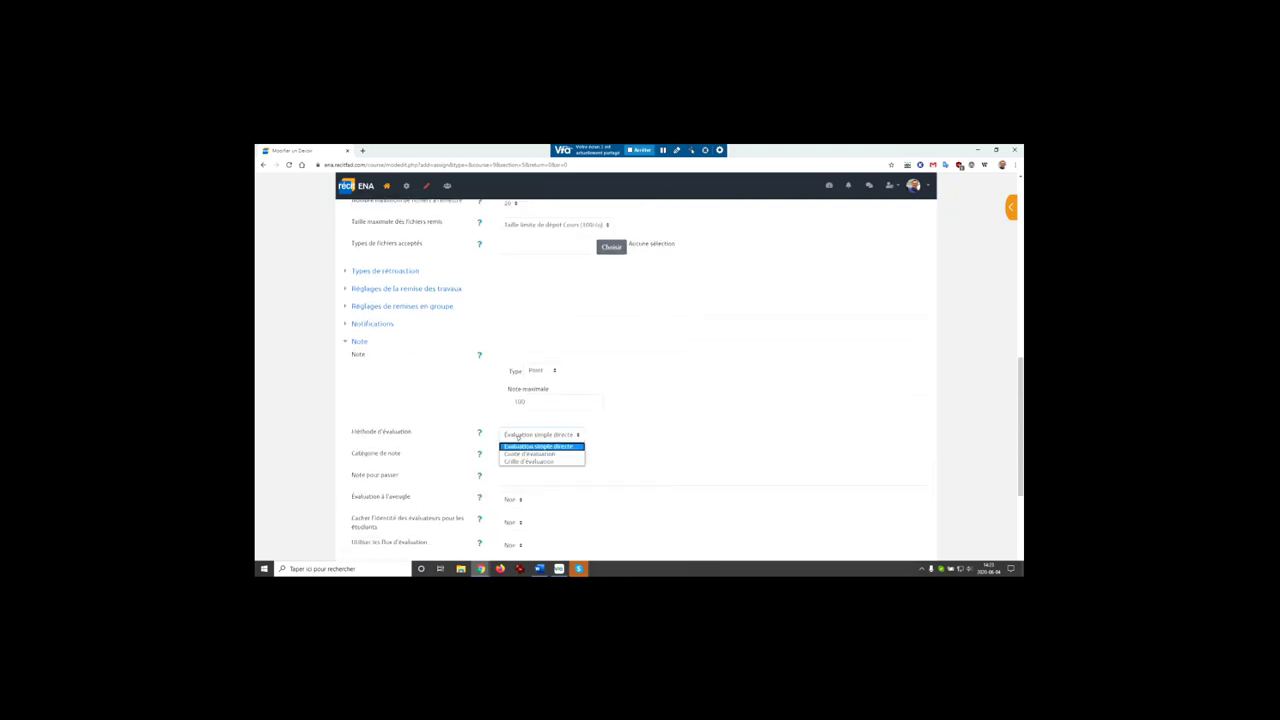
pyautogui.click(540, 461)
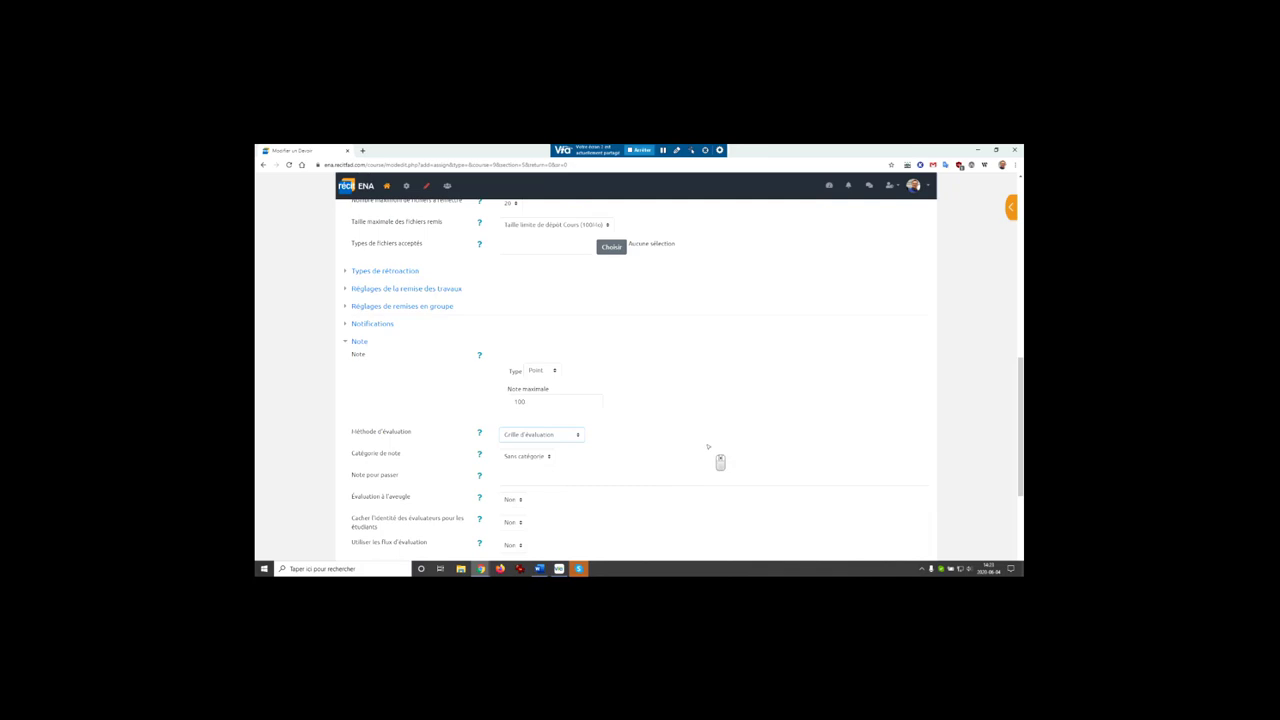
pyautogui.scroll(-4, 714, 460)
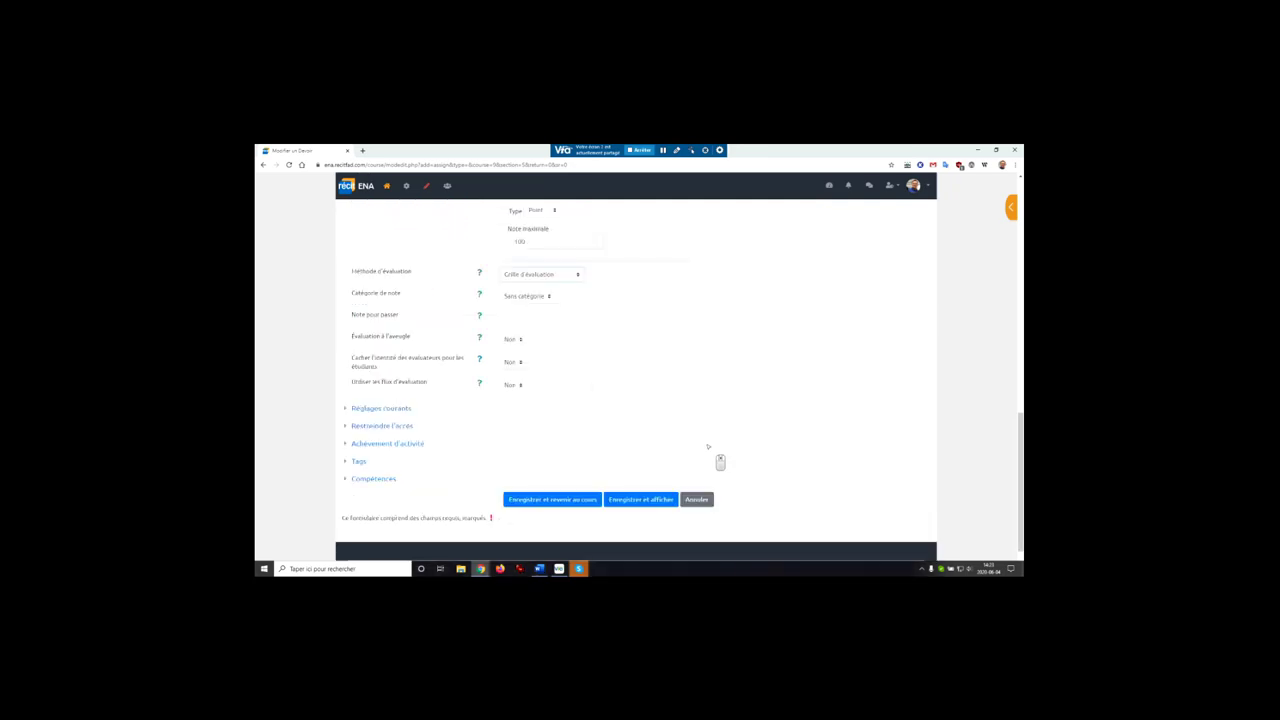
pyautogui.click(648, 502)
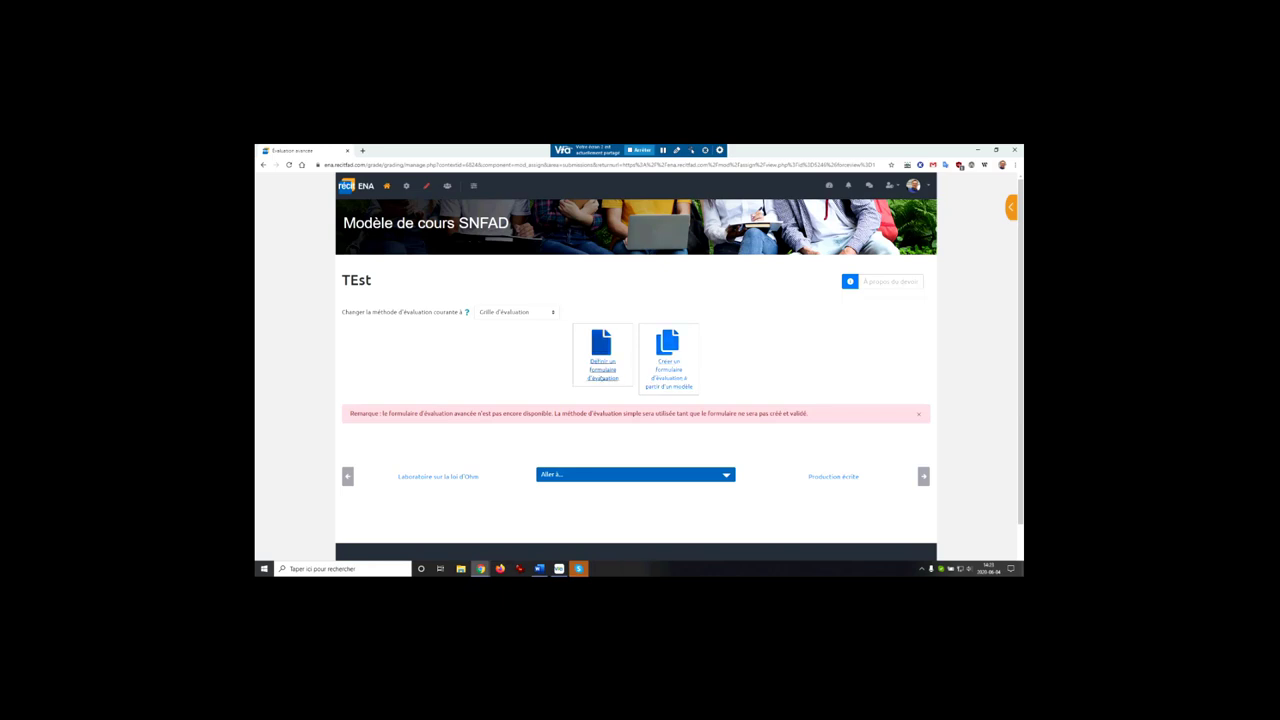
# - Start defining a new evaluation form for the assignment and name its first rubric criterion Hypothèse
pyautogui.click(608, 380)
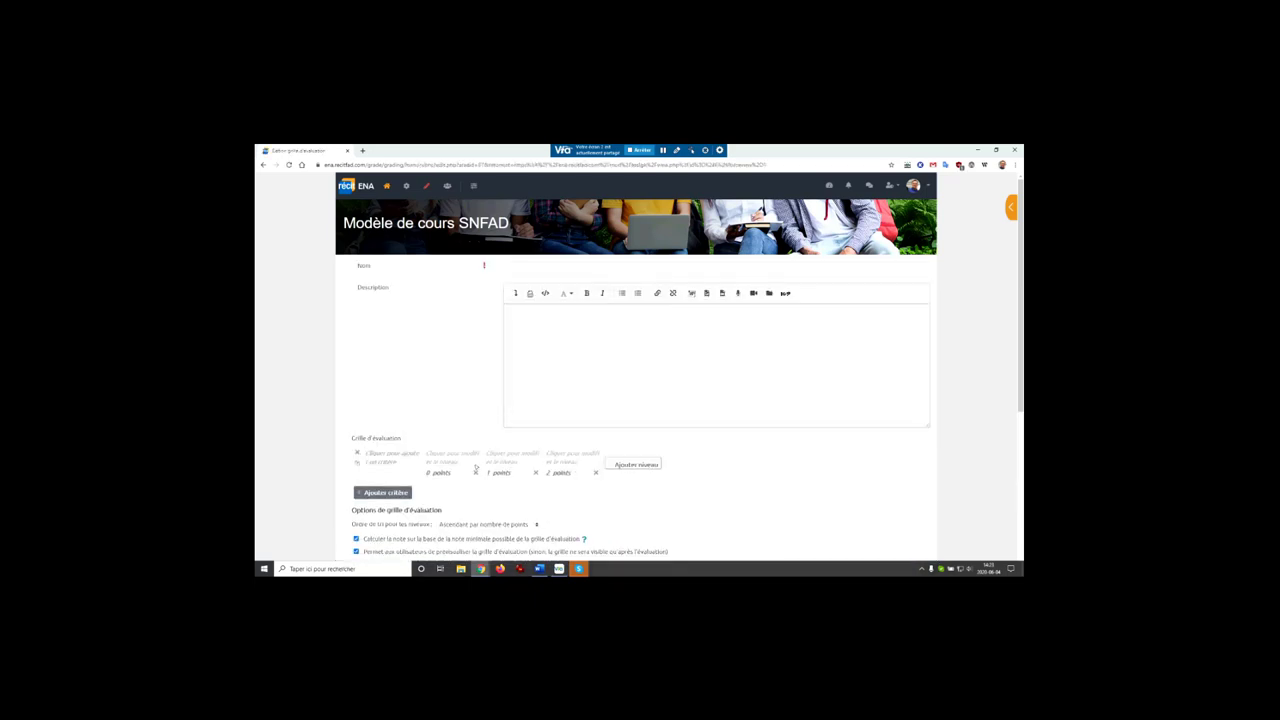
pyautogui.scroll(-1, 476, 468)
pyautogui.click(384, 414)
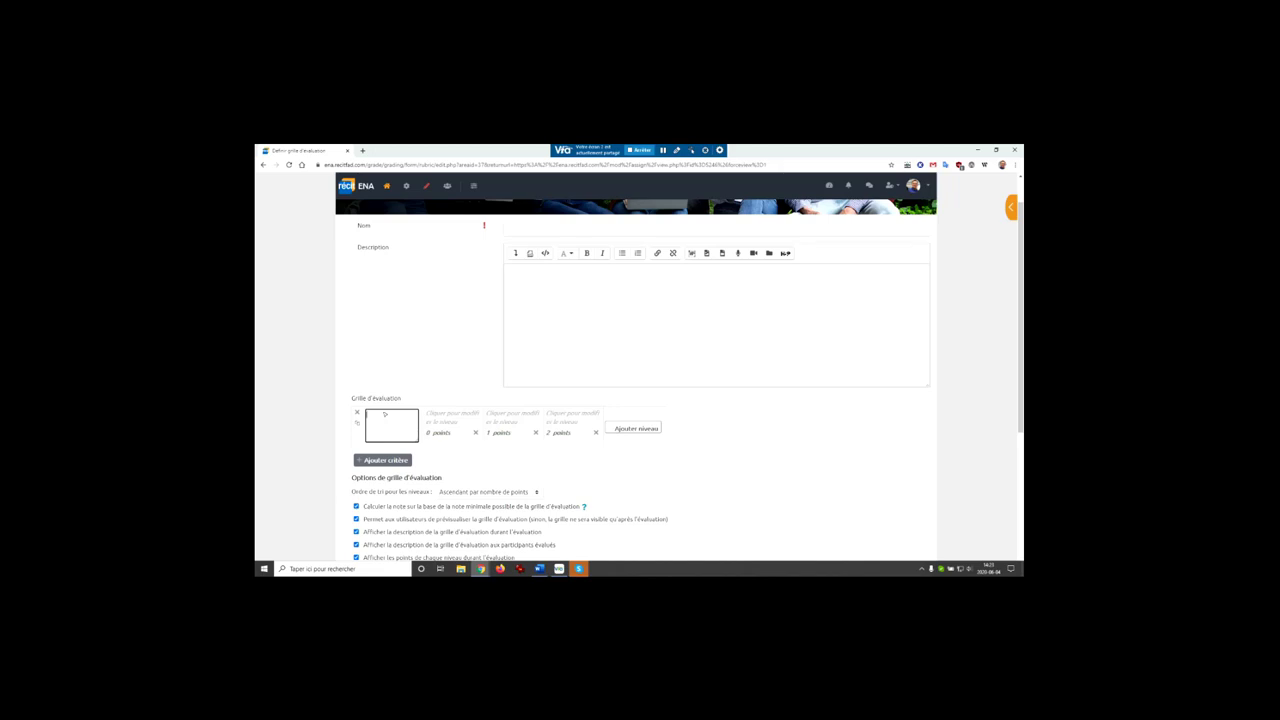
pyautogui.write('Hypothèse')
# - Define the Hypothèse criterion's levels as Aucune, partielle worth 2 points and Complète worth 4 points
pyautogui.click(459, 420)
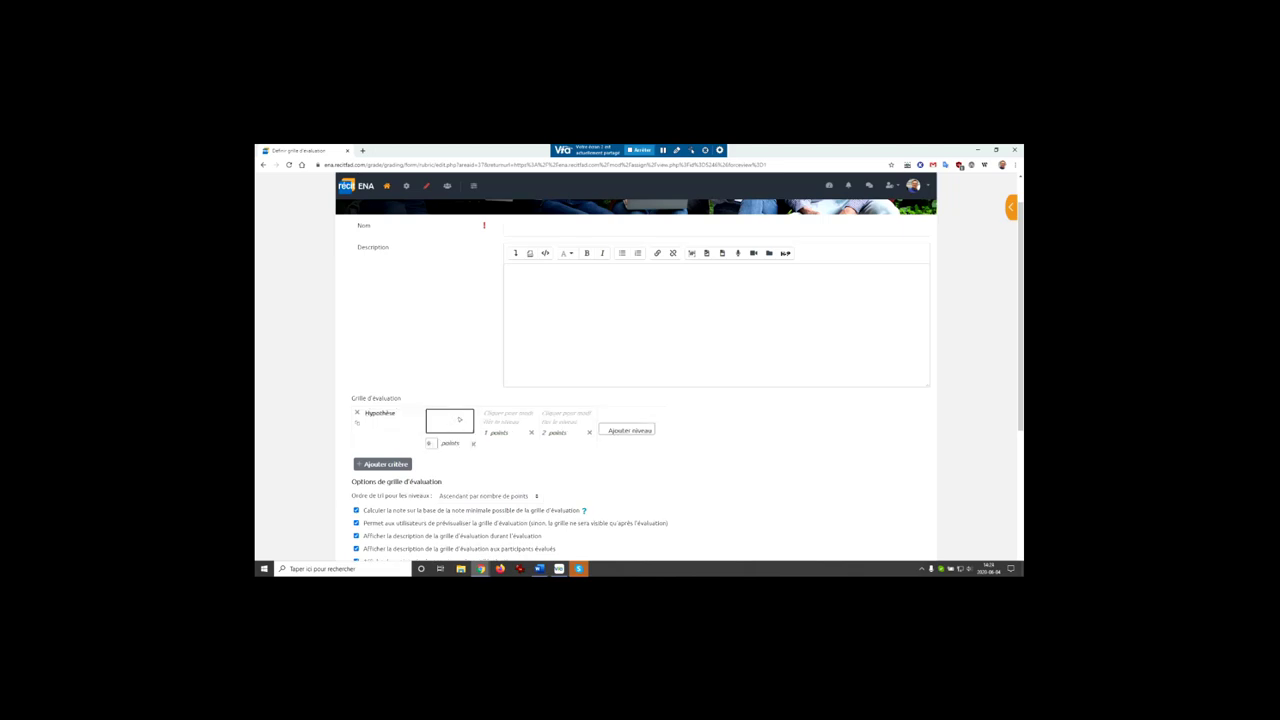
pyautogui.write('Aucune')
pyautogui.click(485, 420)
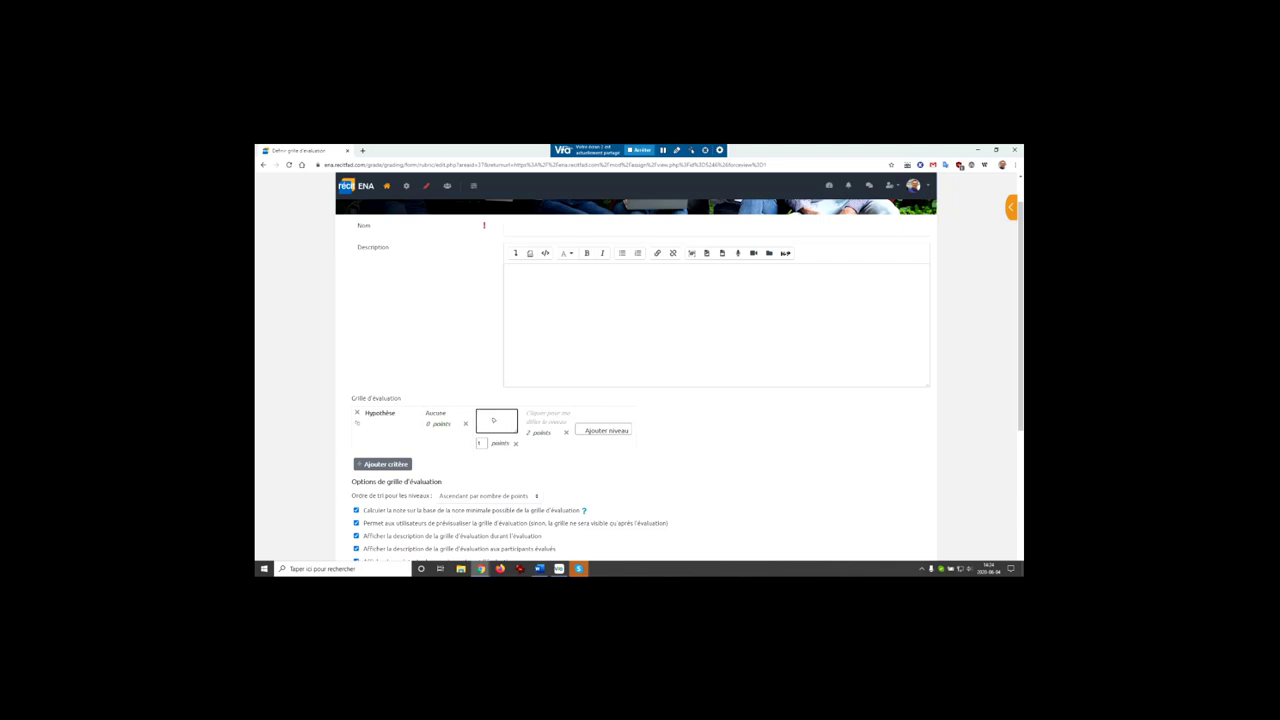
pyautogui.write('partielle')
pyautogui.click(481, 443)
pyautogui.click(540, 420)
pyautogui.write('Compl')
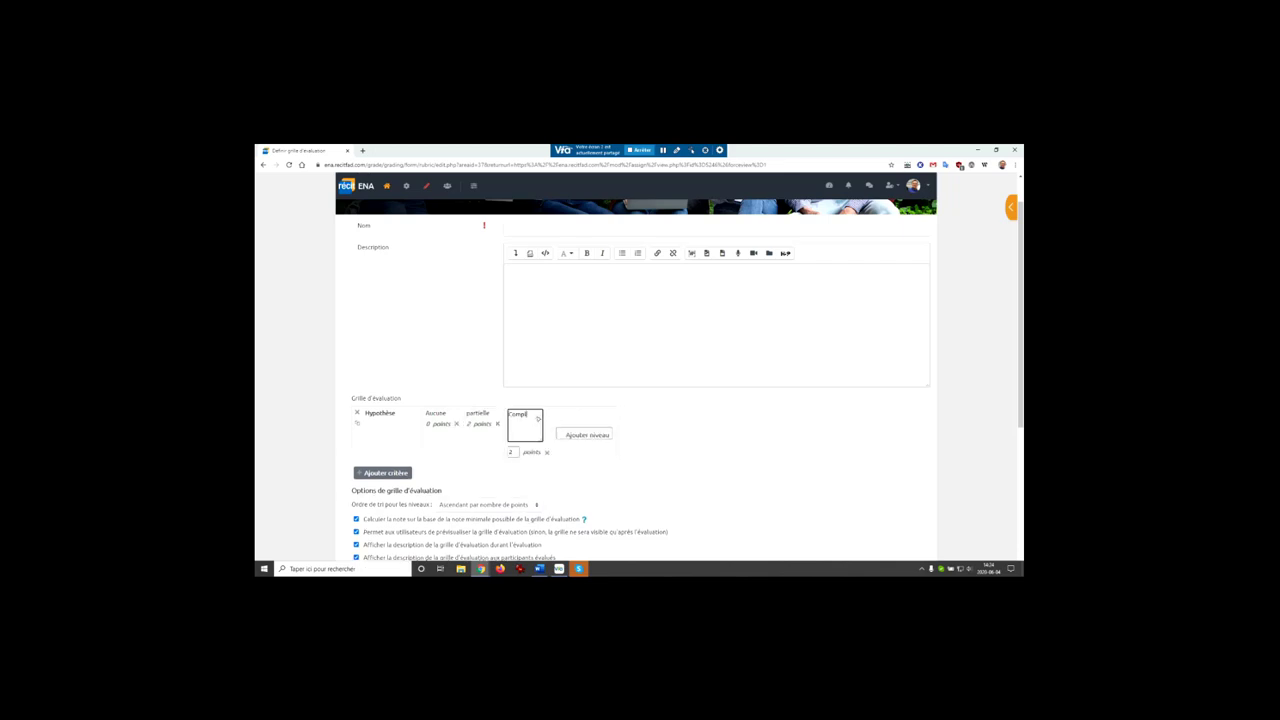
pyautogui.write('ète')
pyautogui.click(513, 452)
pyautogui.click(651, 486)
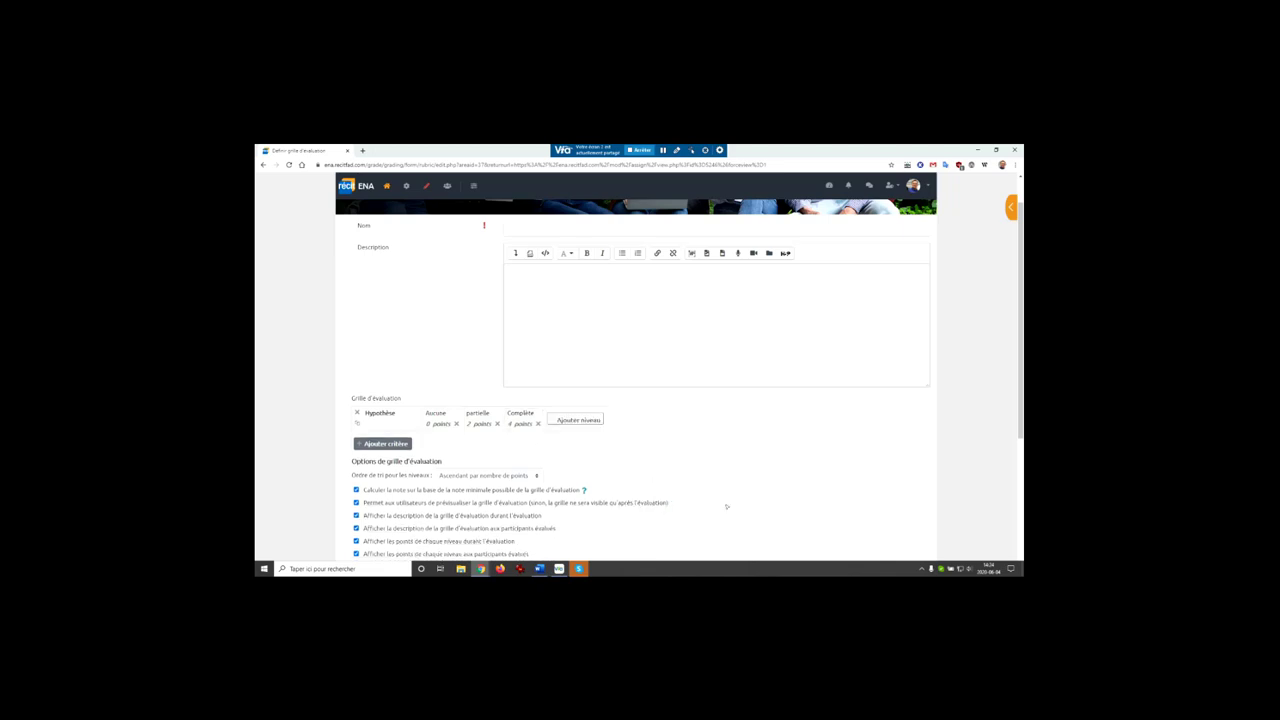
pyautogui.scroll(-3, 720, 505)
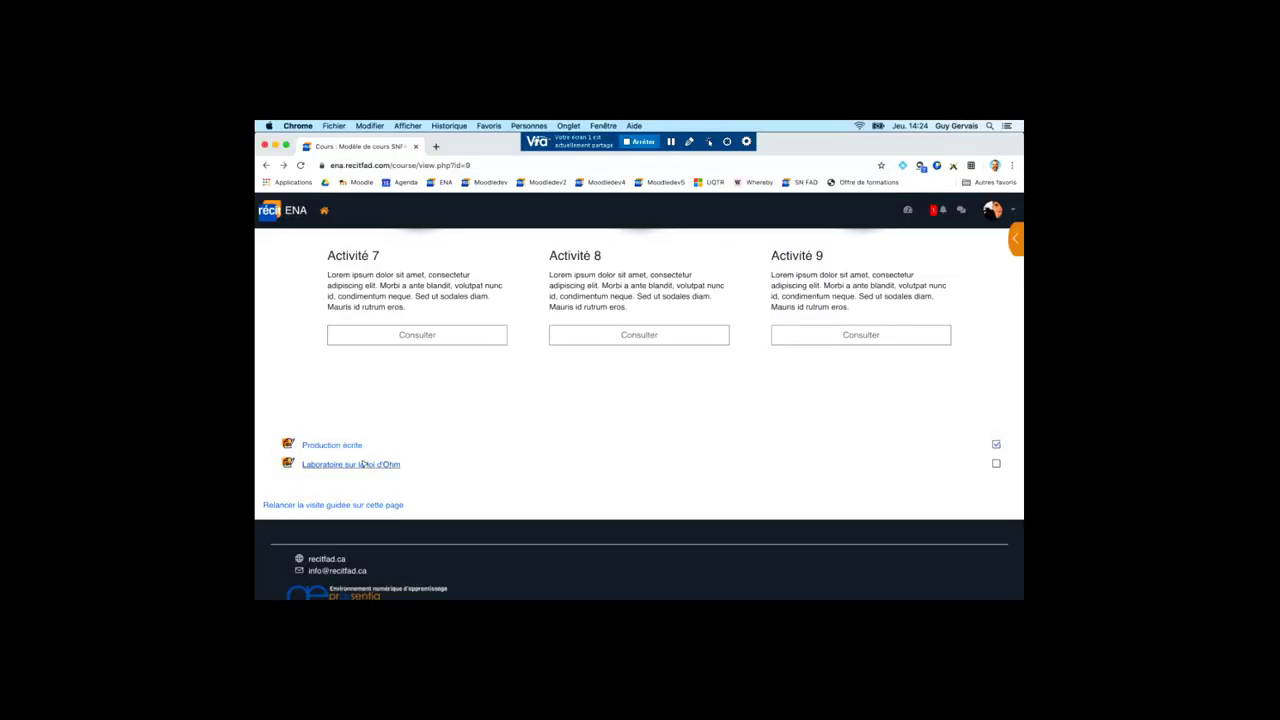
# - As the student, open the Laboratoire sur la loi d'Ohm assignment and open the document intended for Google users
pyautogui.click(363, 464)
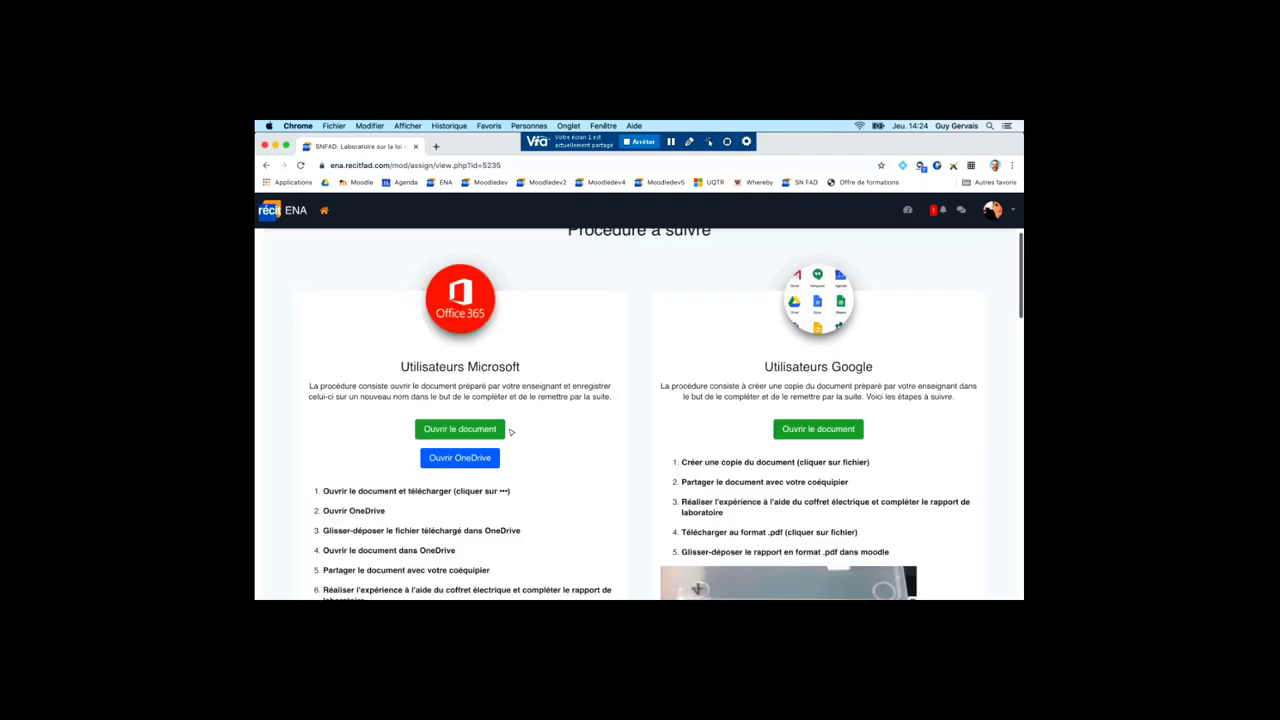
pyautogui.scroll(-3, 628, 412)
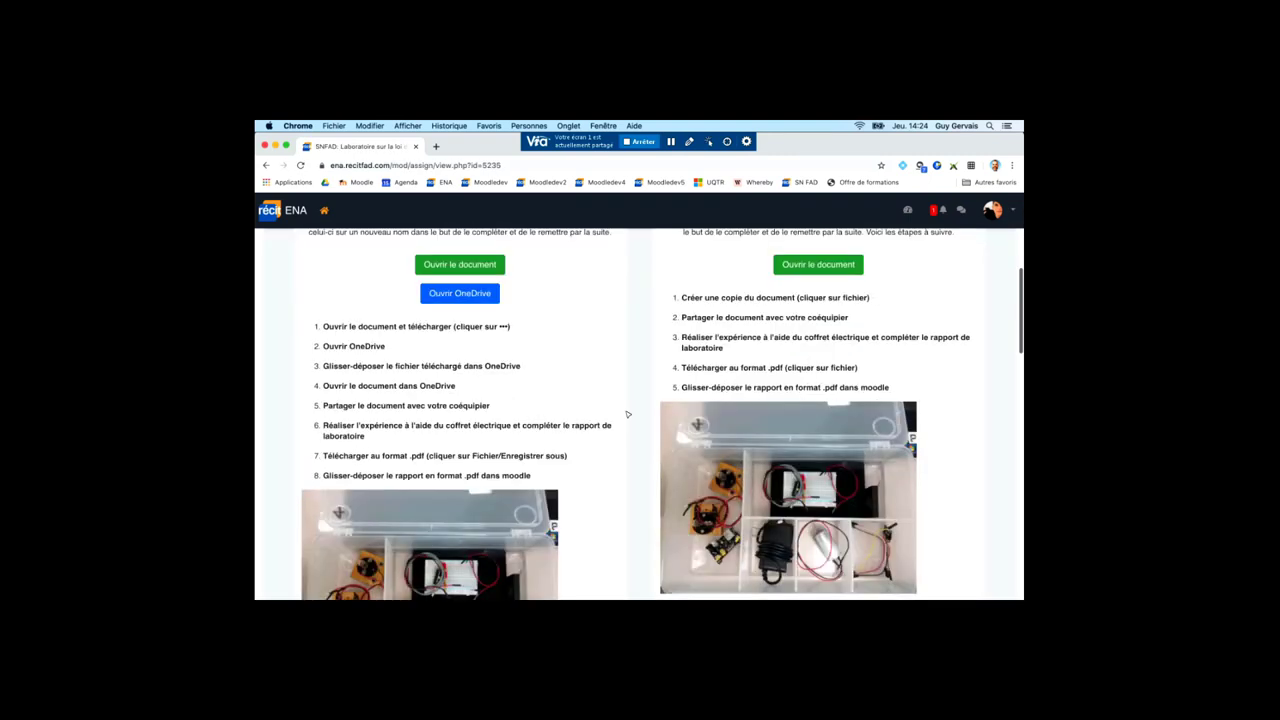
pyautogui.scroll(2, 627, 414)
pyautogui.scroll(1, 628, 415)
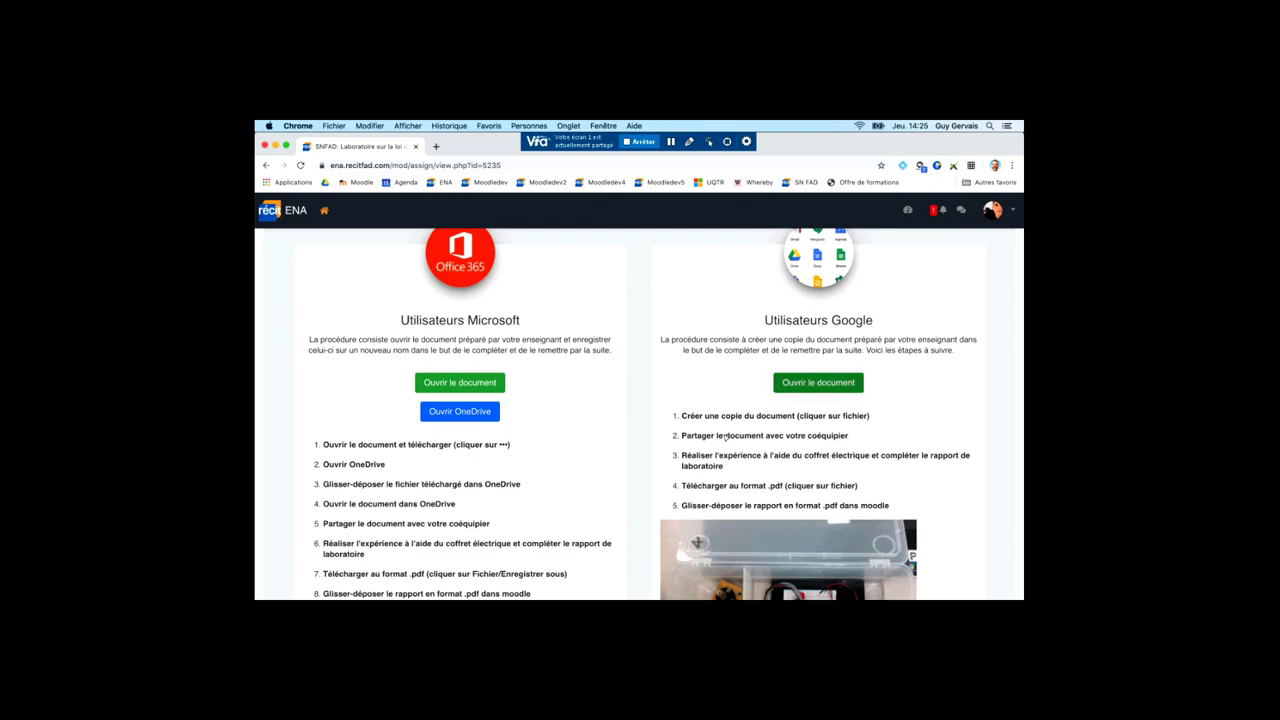
pyautogui.click(829, 383)
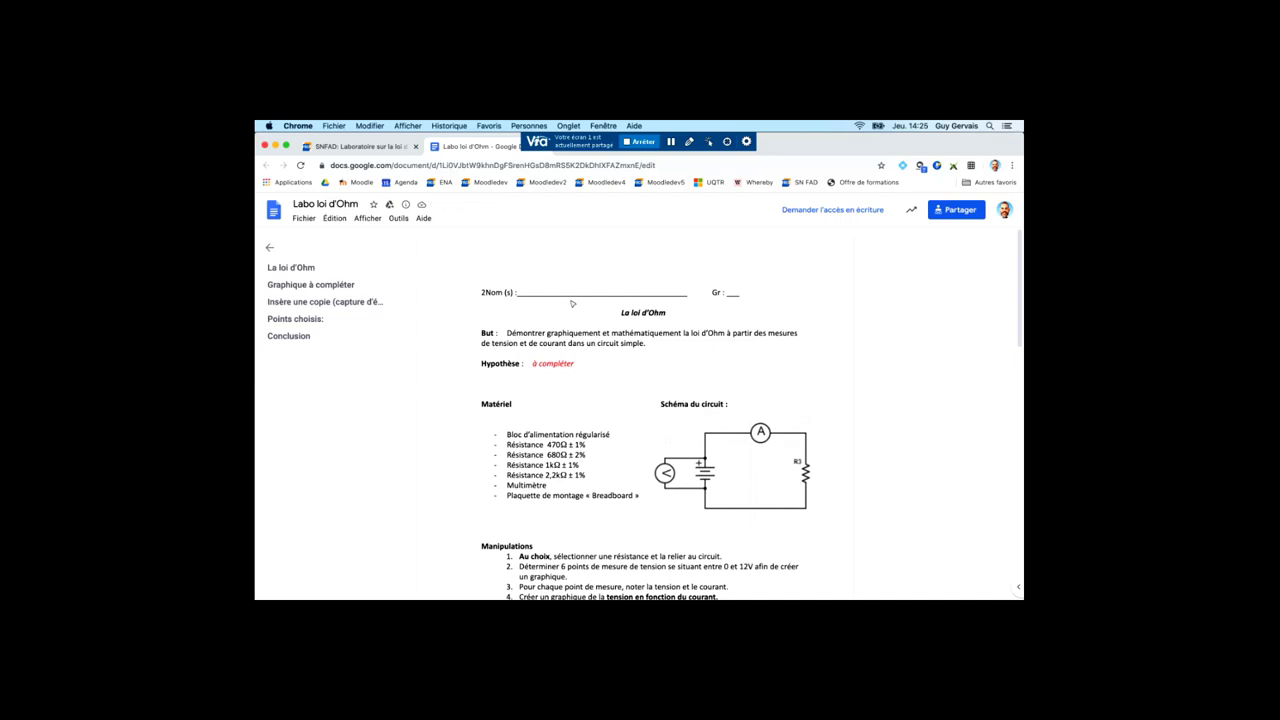
# - Make a copy of the Labo loi d'Ohm document in Mon Drive, keeping the name Copie de Labo loi d'Ohm
pyautogui.click(304, 218)
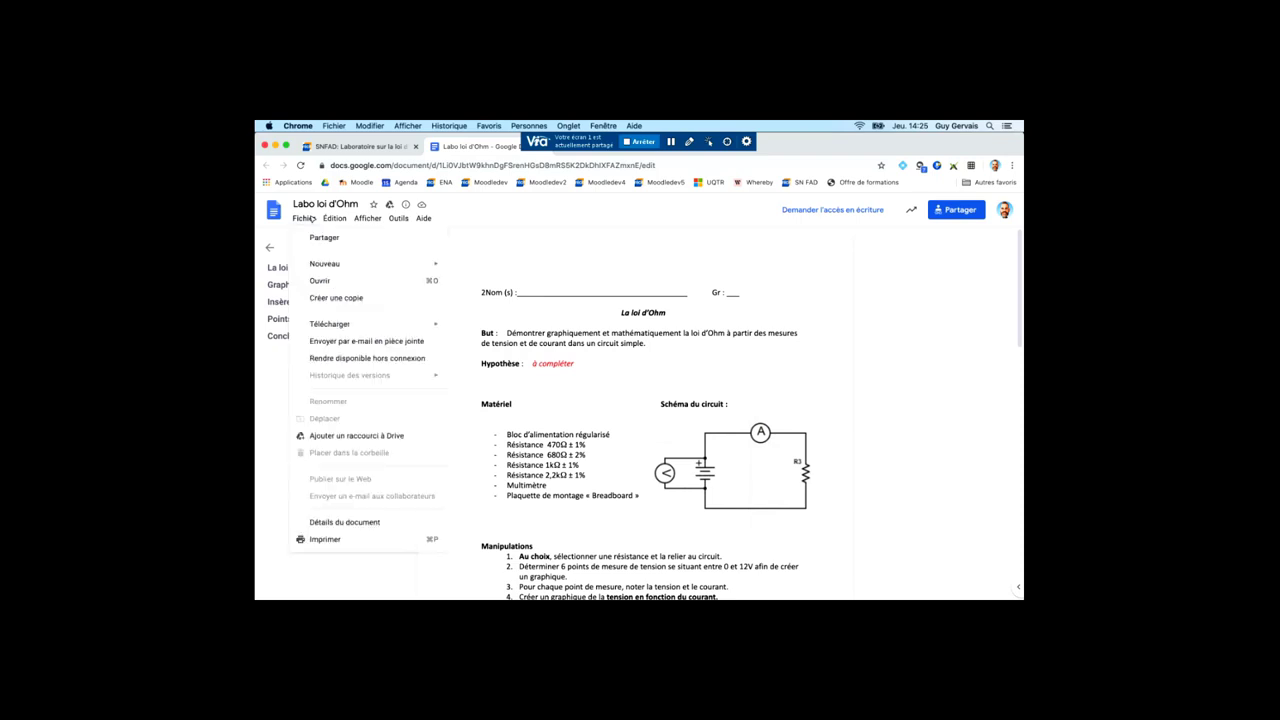
pyautogui.click(341, 299)
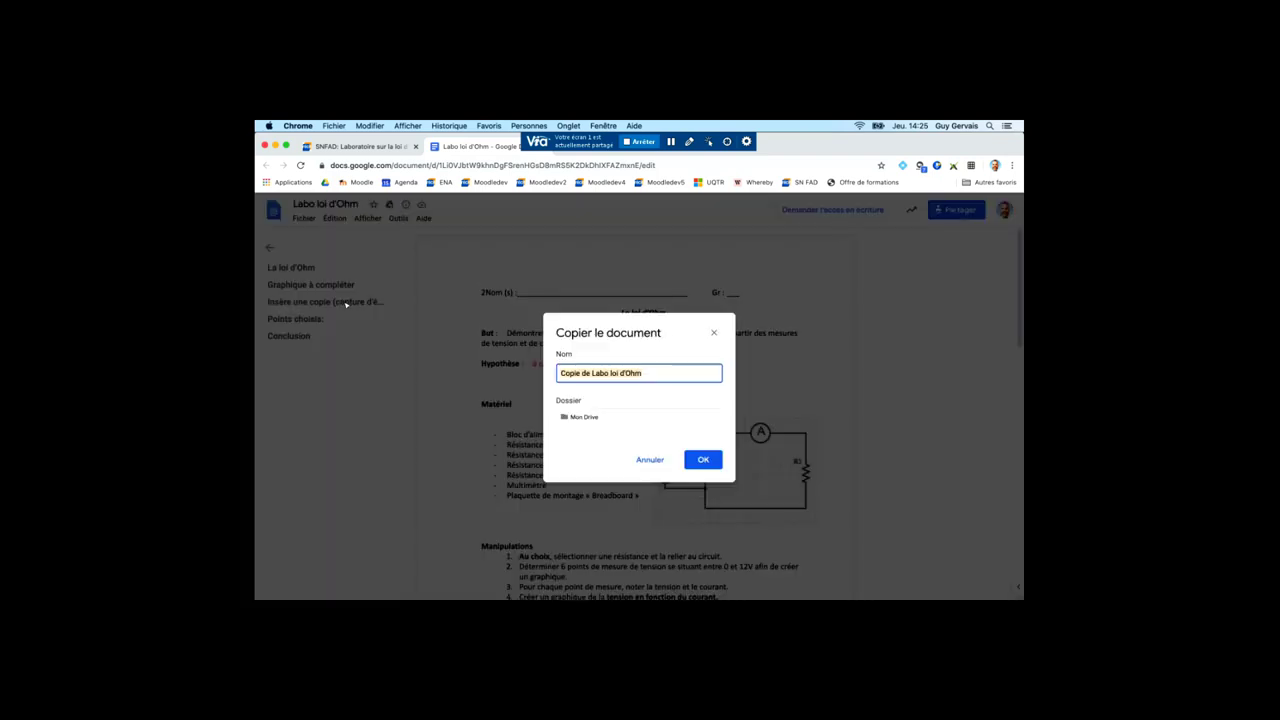
pyautogui.click(703, 460)
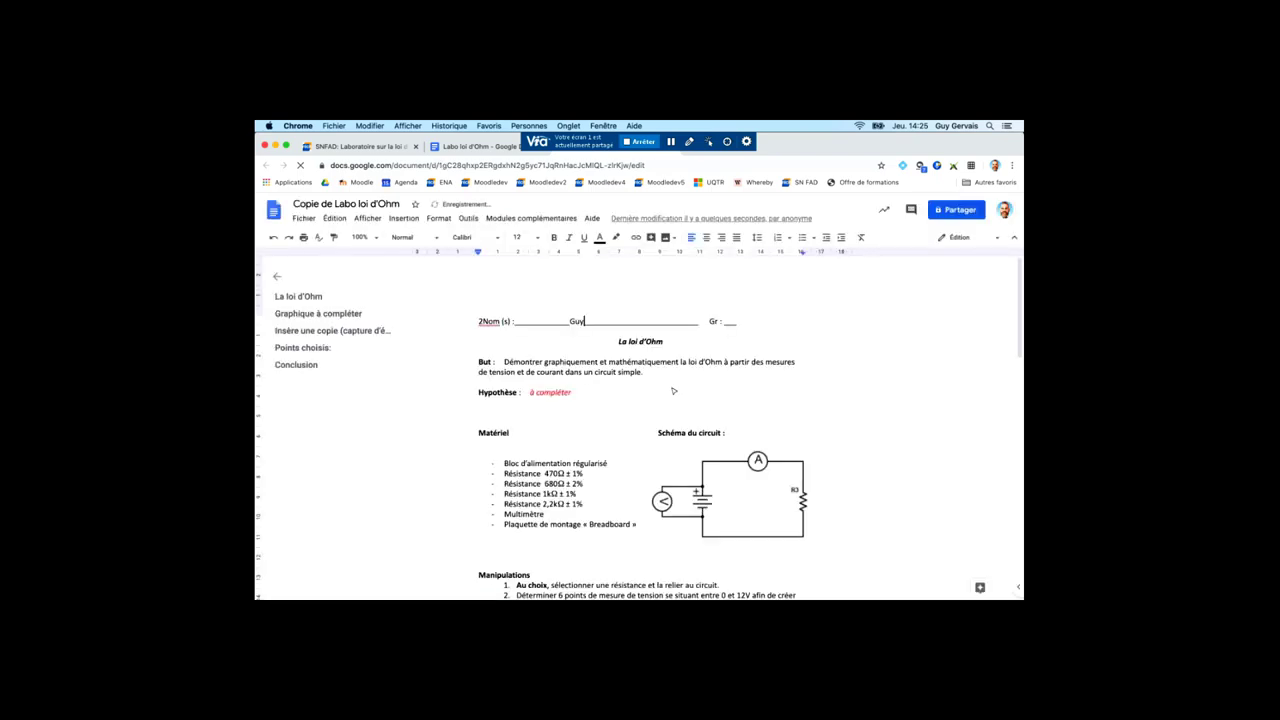
# - Complete the student's name in the report header and replace the word compléter after Hypothèse with dfsfsdfsdf
pyautogui.write('Gervais')
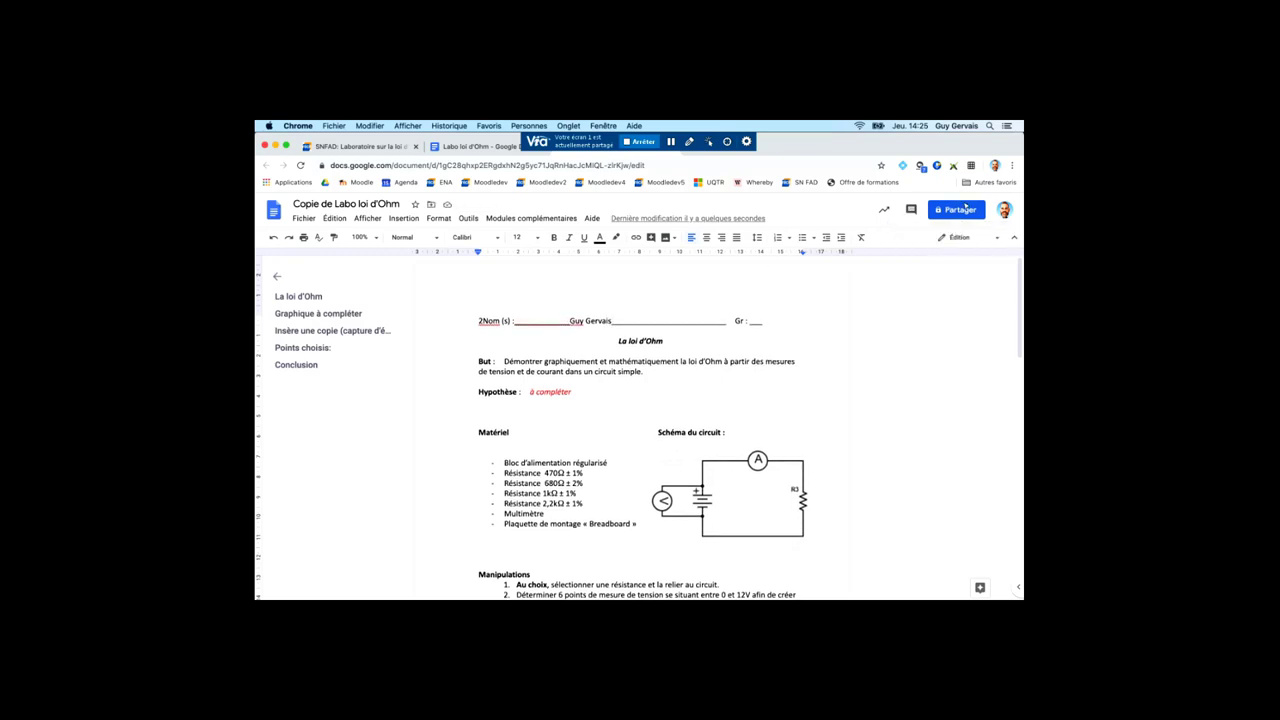
pyautogui.scroll(-1, 613, 429)
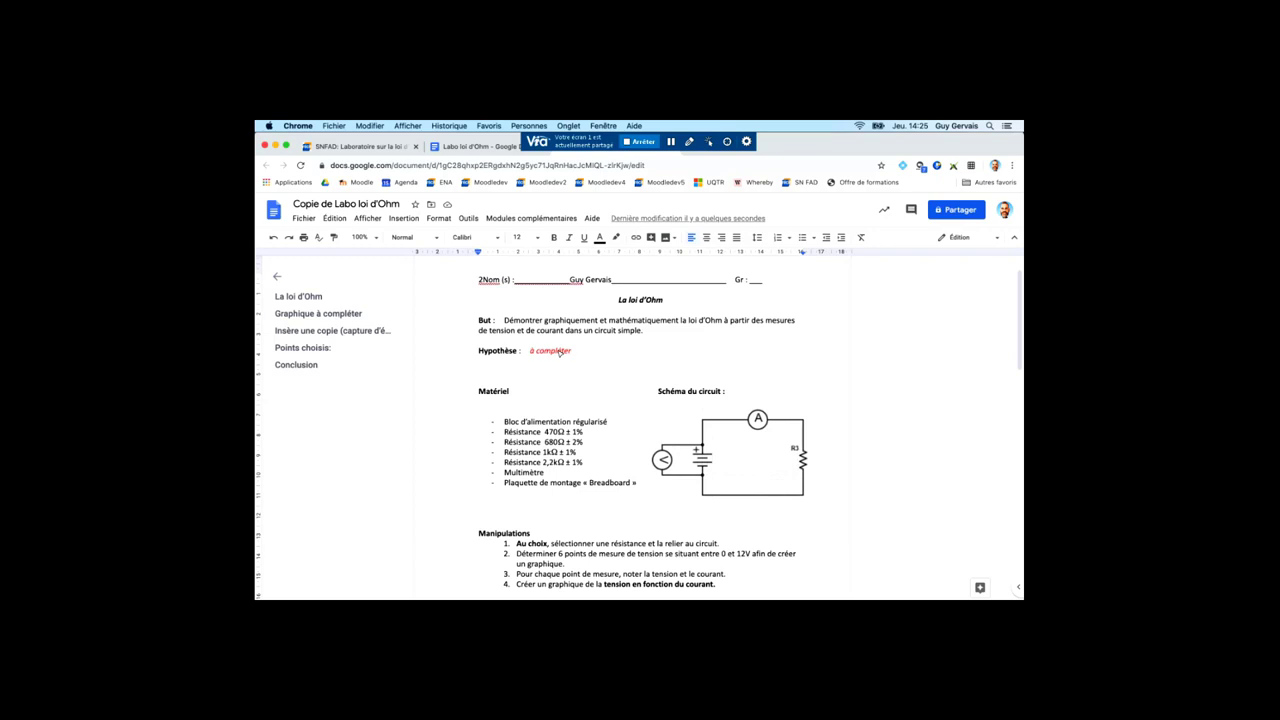
pyautogui.doubleClick(560, 351)
pyautogui.write('dfsfsdfsdf')
pyautogui.scroll(-2, 560, 354)
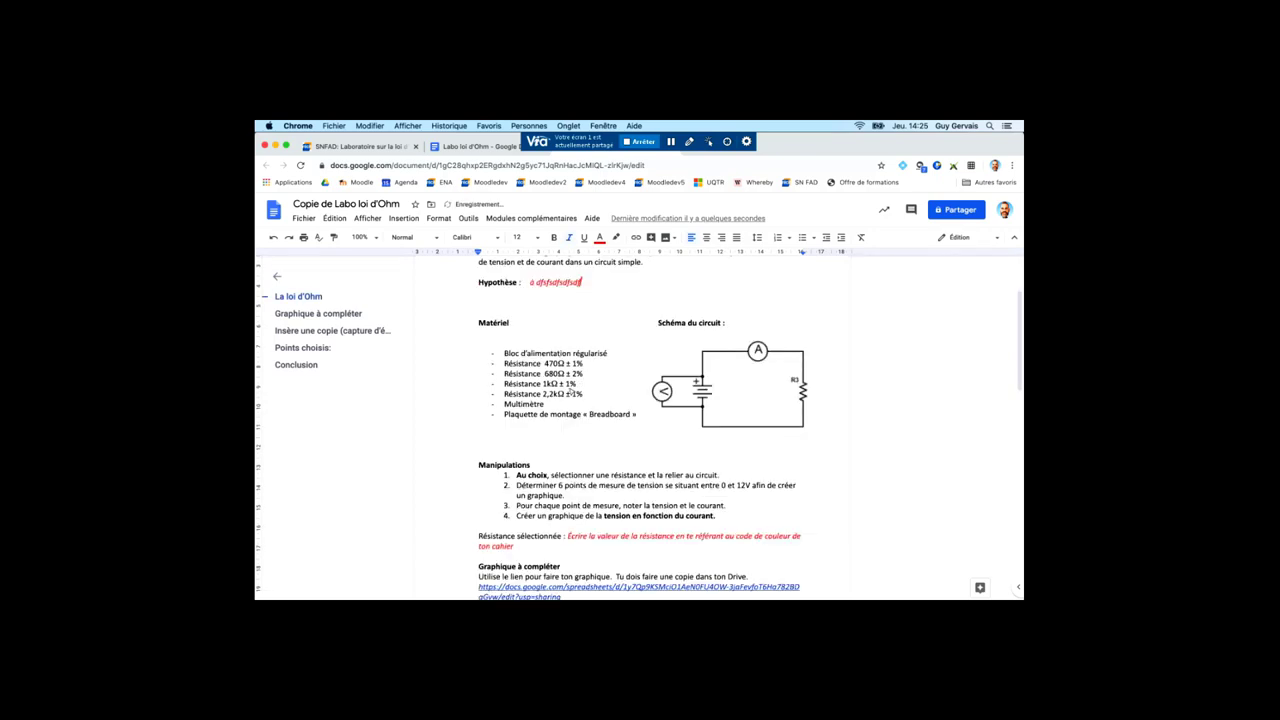
pyautogui.scroll(-2, 569, 394)
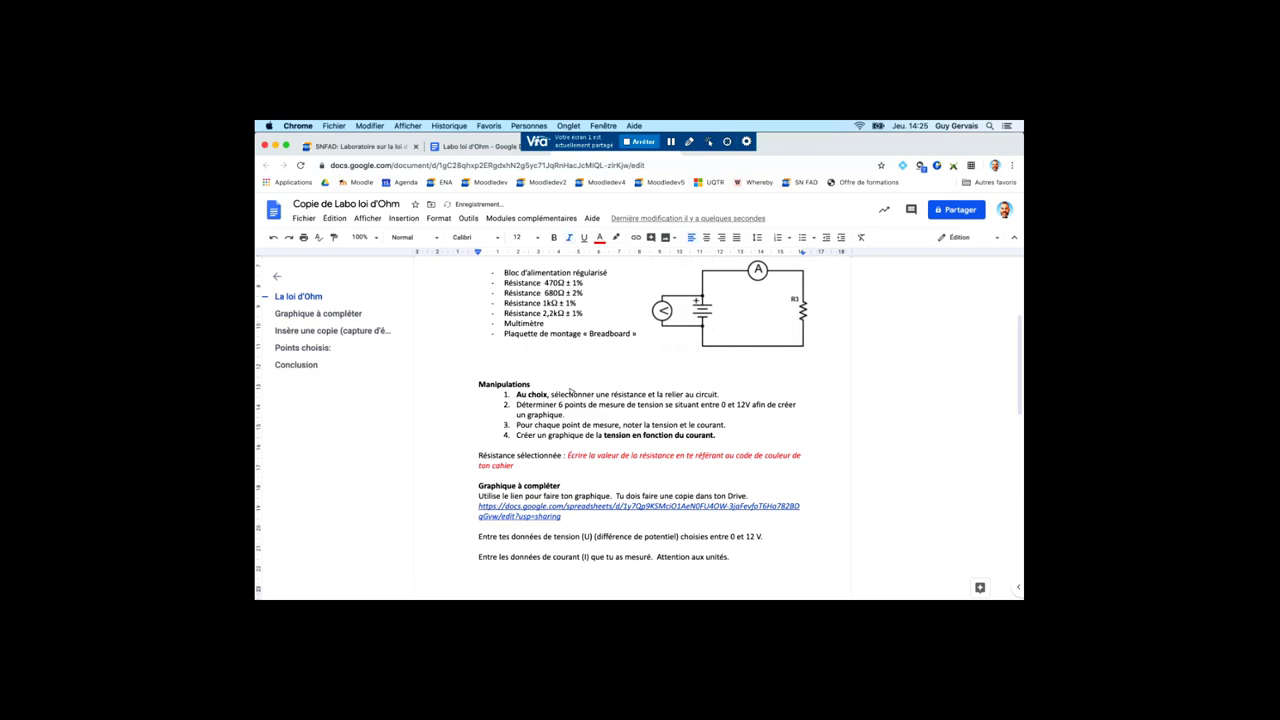
pyautogui.scroll(3, 595, 467)
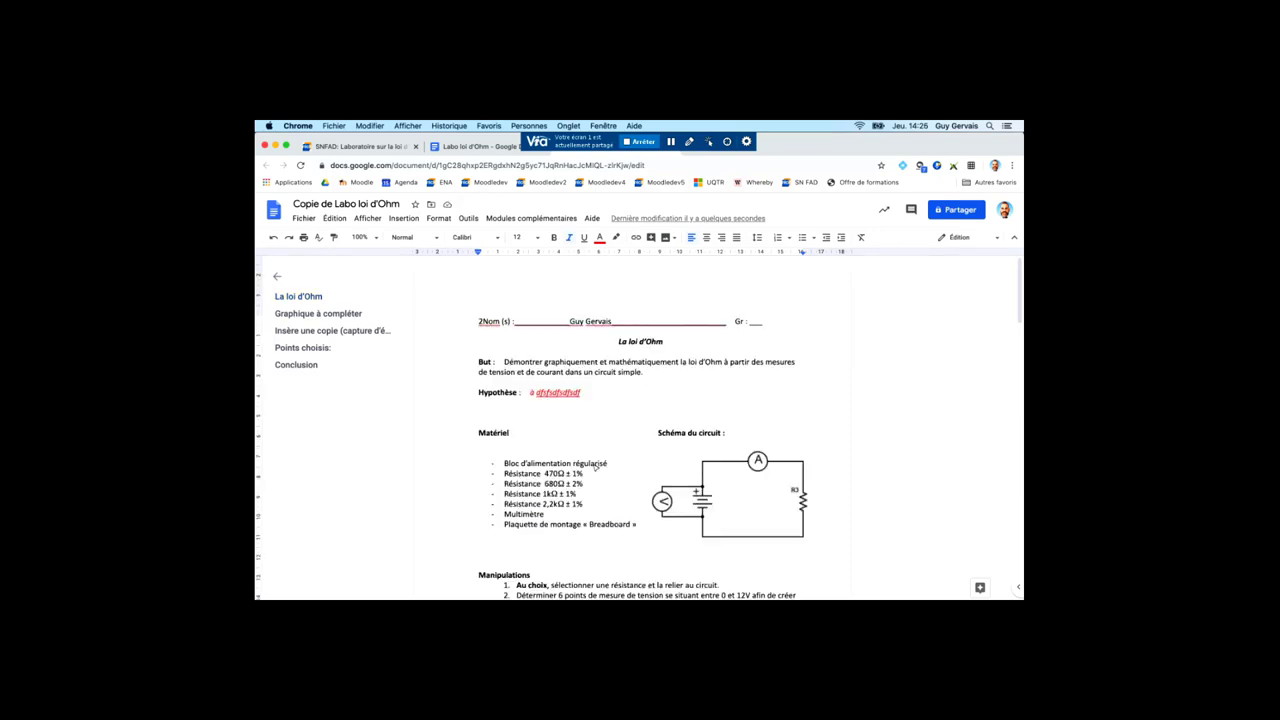
# - Download the completed lab report copy as a PDF document
pyautogui.click(316, 219)
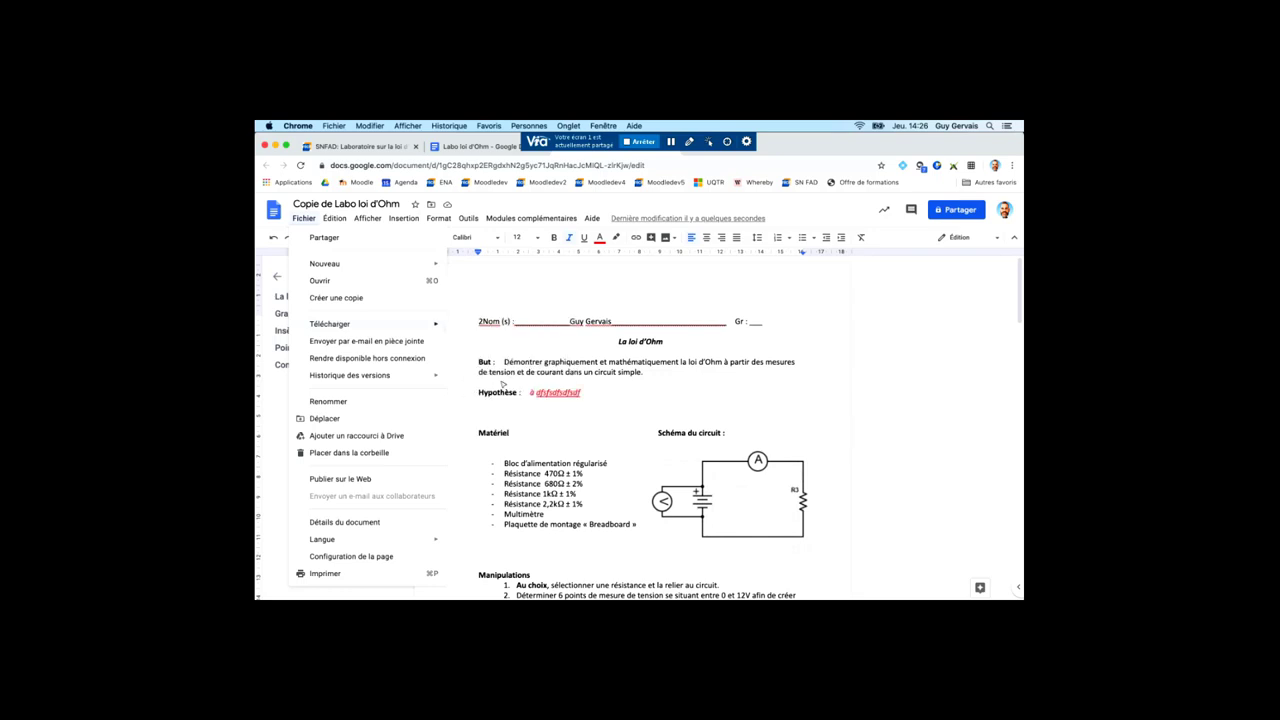
pyautogui.moveTo(505, 381)
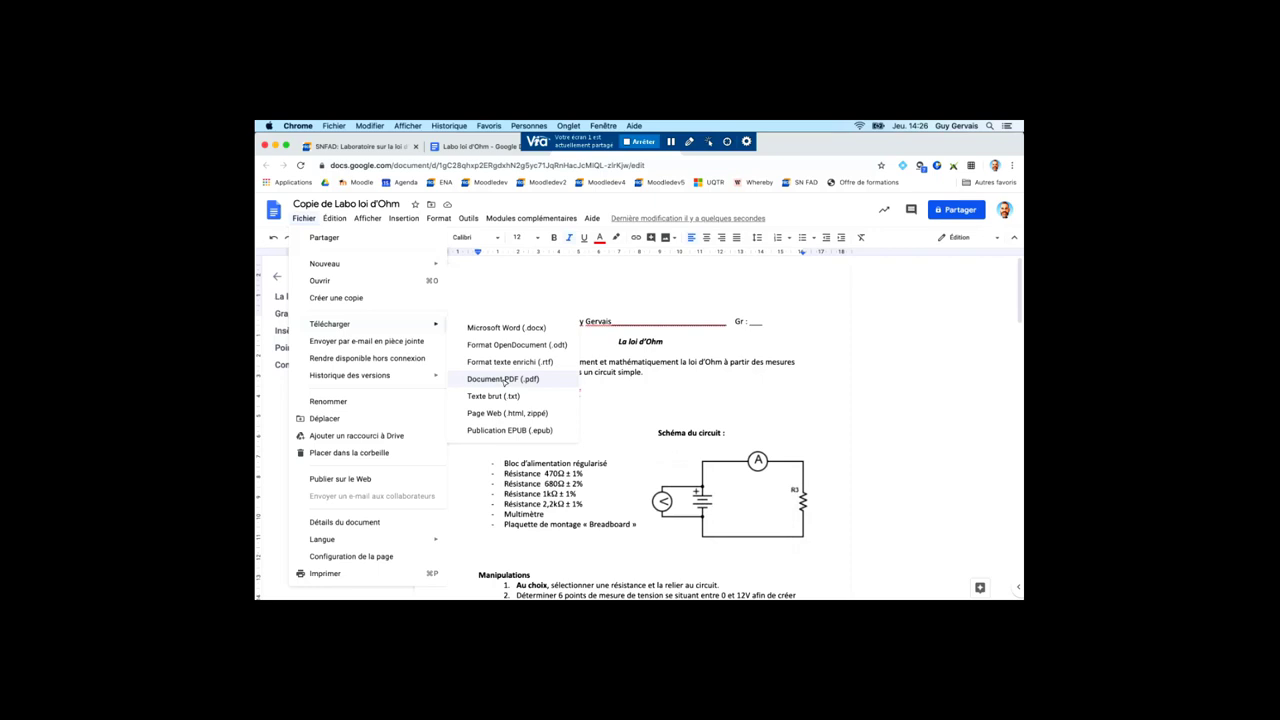
pyautogui.click(405, 516)
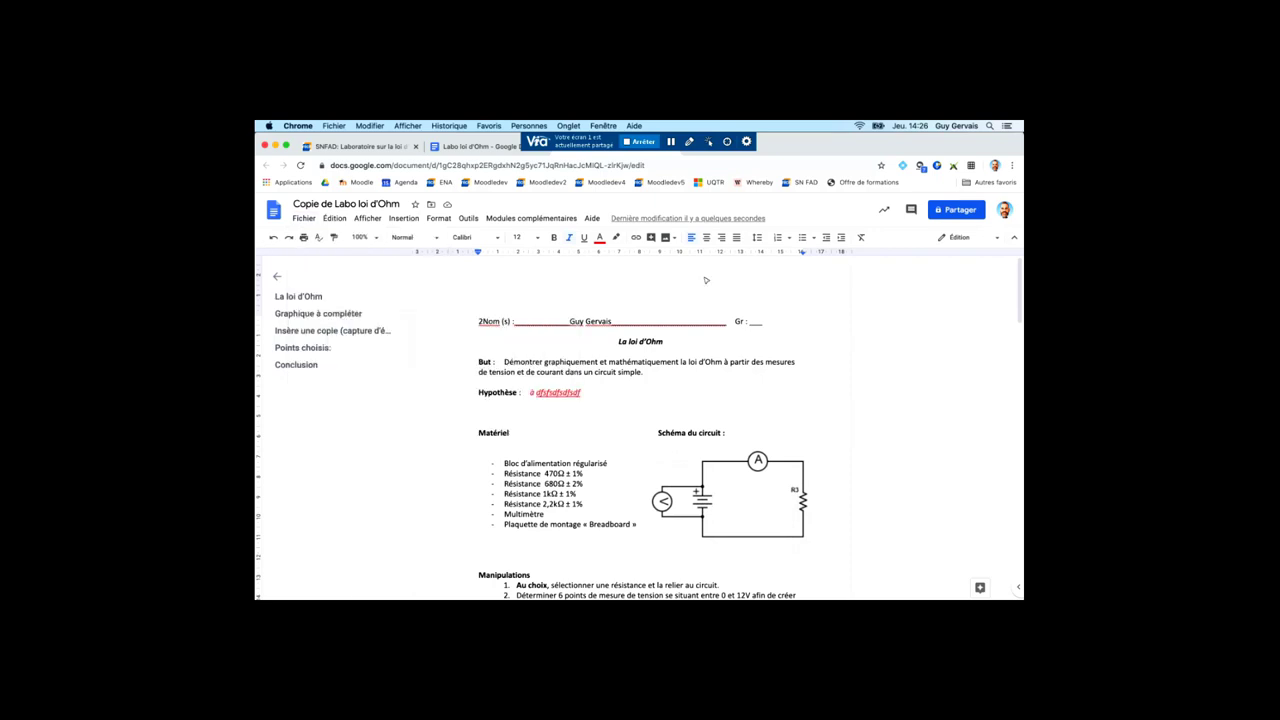
pyautogui.press('Return')
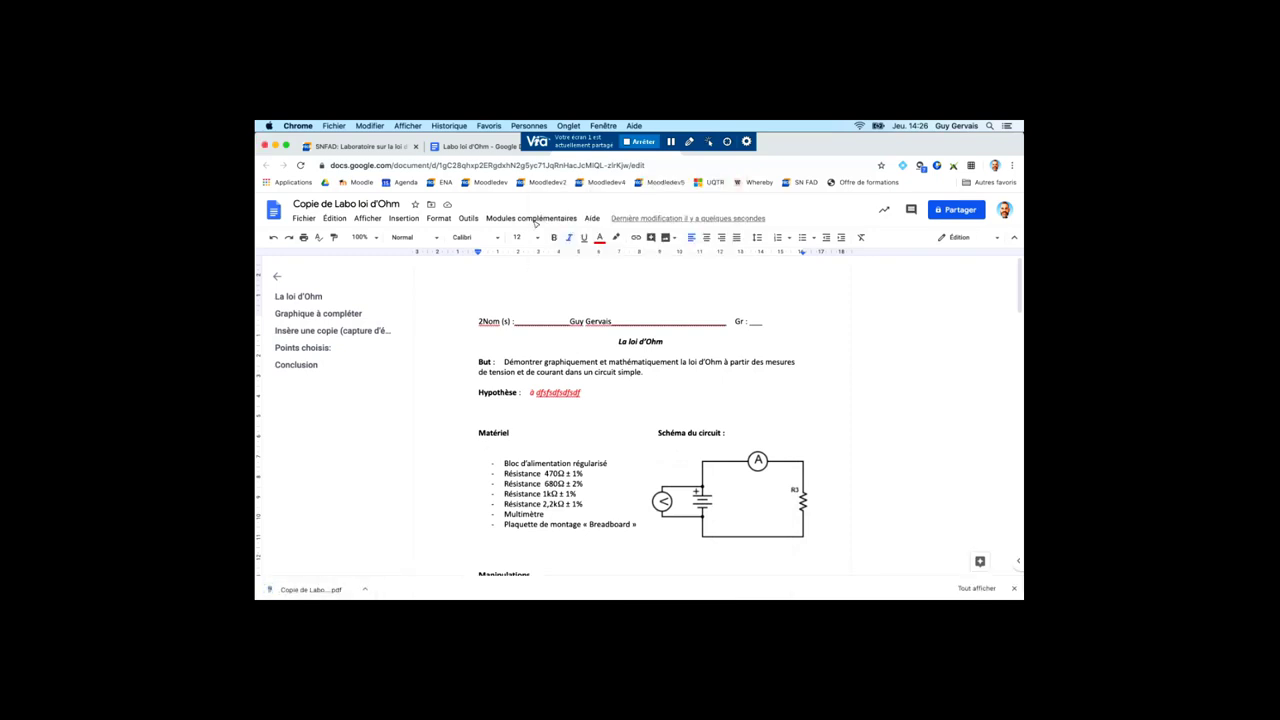
# - Submit Copie de Labo loi dOhm.pdf to the Laboratoire sur la loi d'Ohm assignment in Moodle, then check the submission status
pyautogui.click(380, 148)
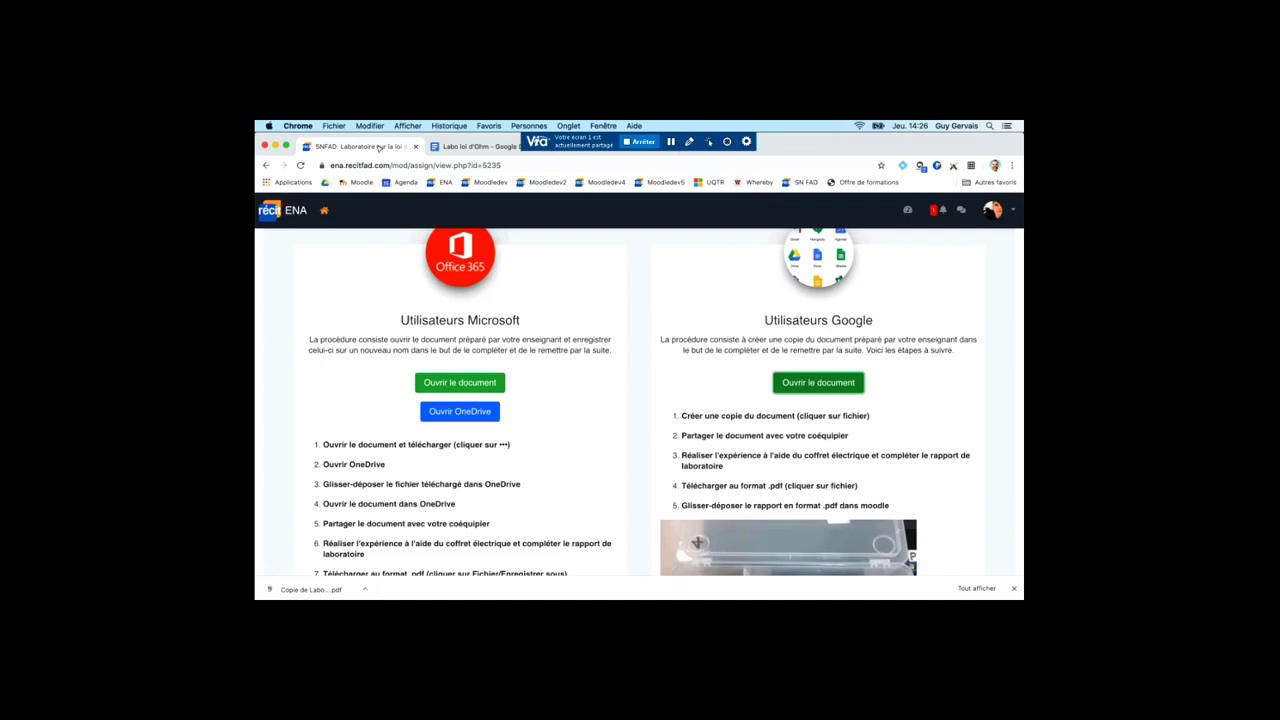
pyautogui.press('Down')
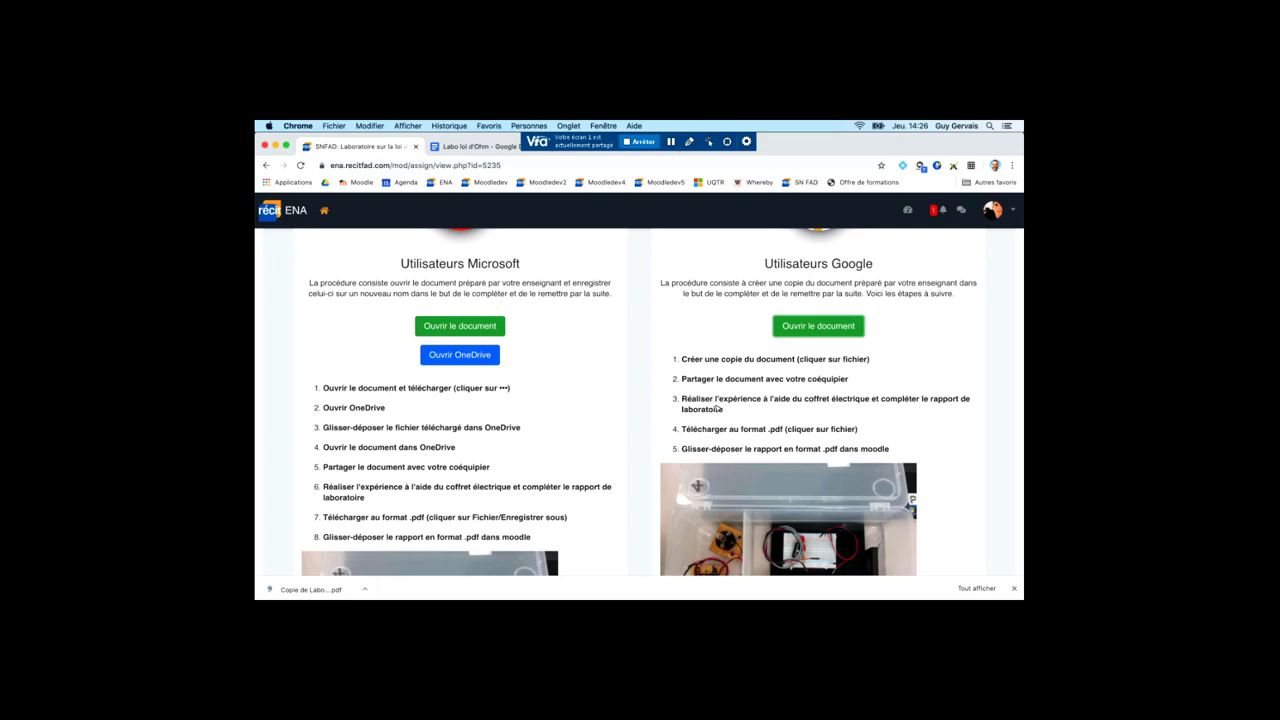
pyautogui.scroll(-5, 717, 408)
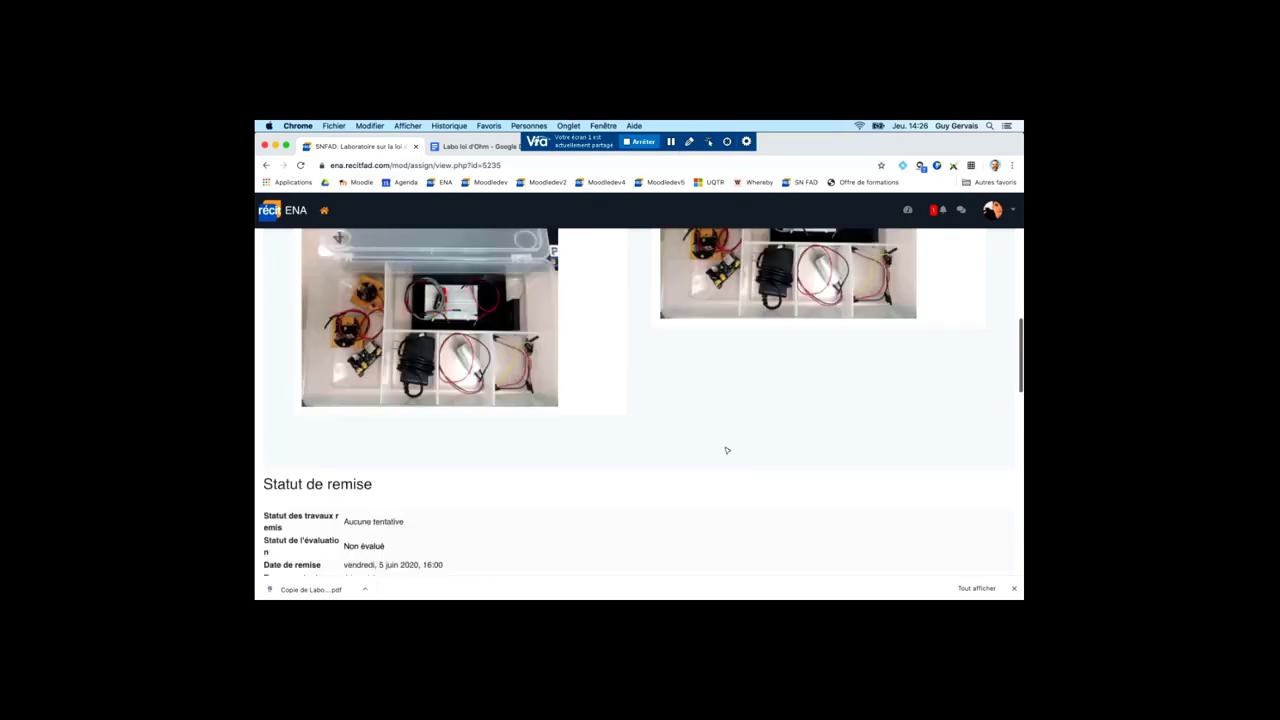
pyautogui.scroll(-4, 727, 450)
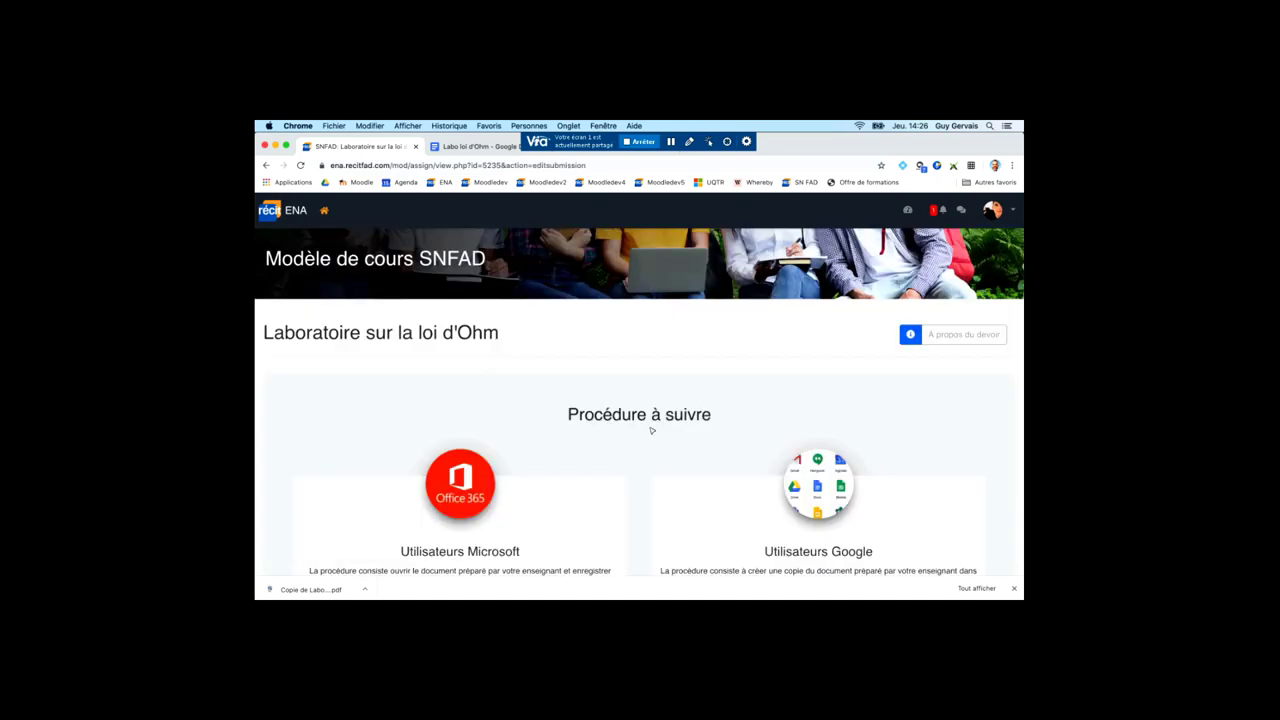
pyautogui.scroll(-15, 651, 430)
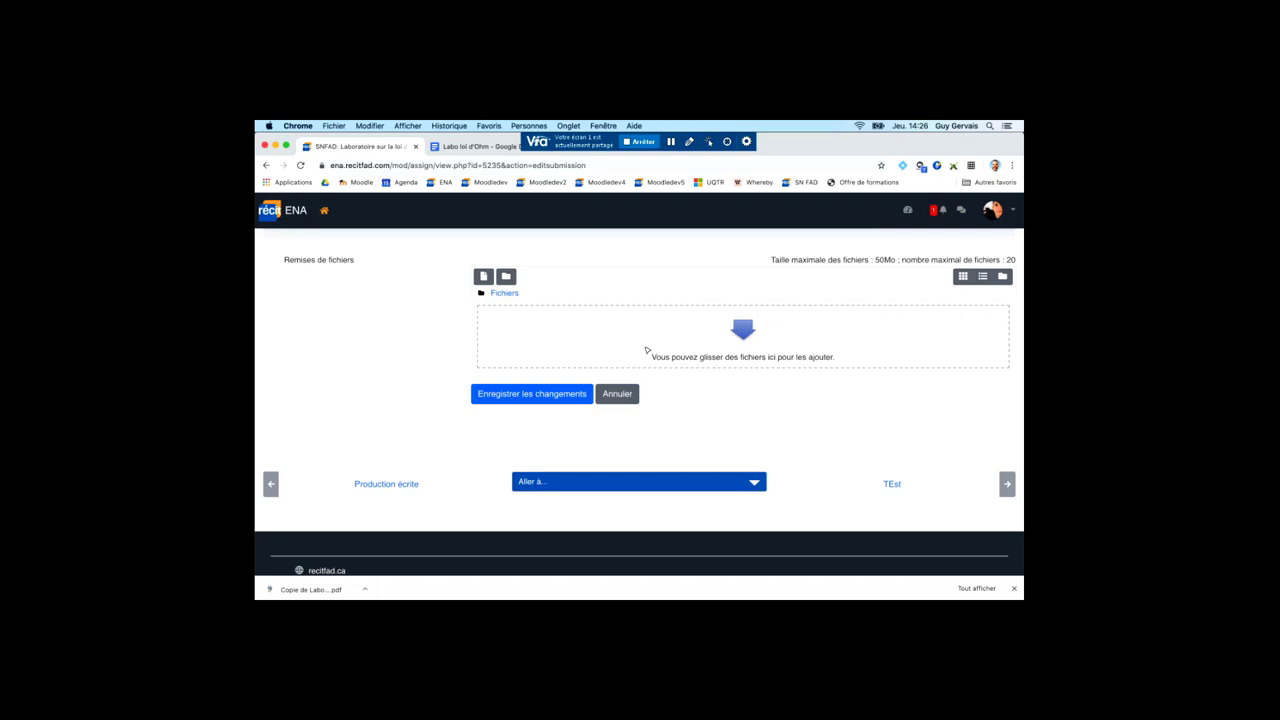
pyautogui.moveTo(647, 351); pyautogui.dragTo(647, 351)
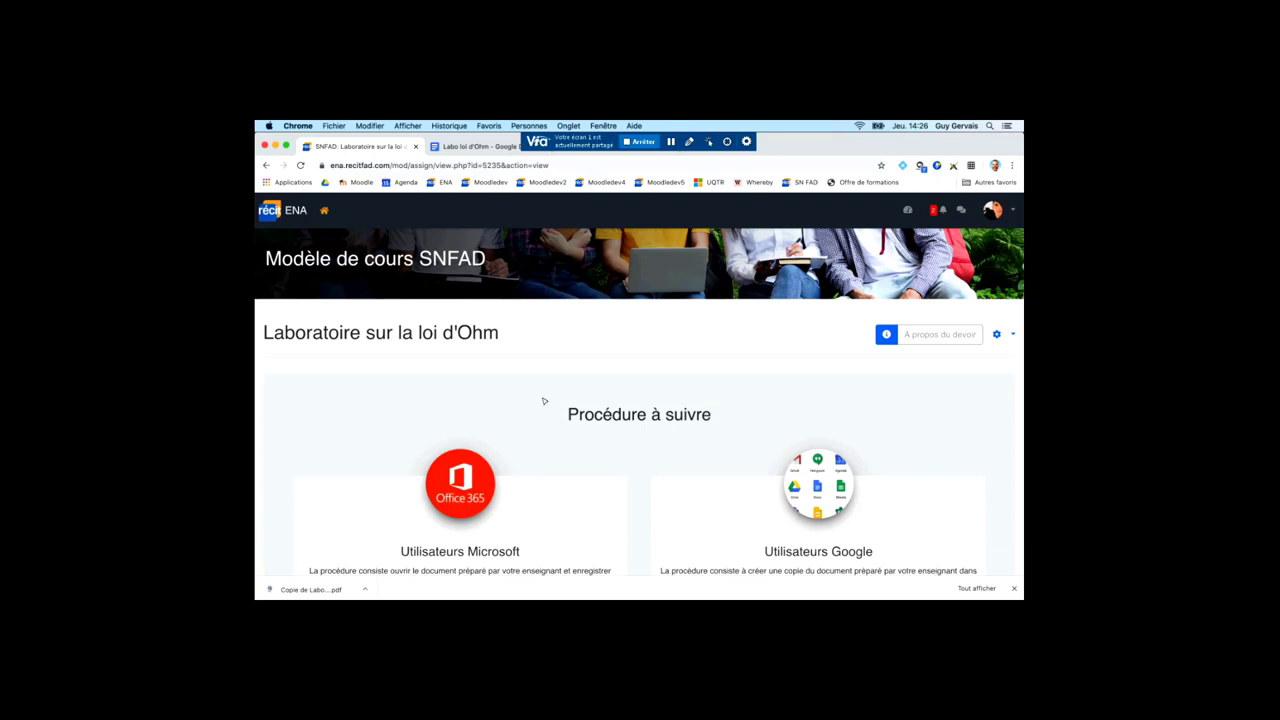
pyautogui.scroll(-15, 544, 401)
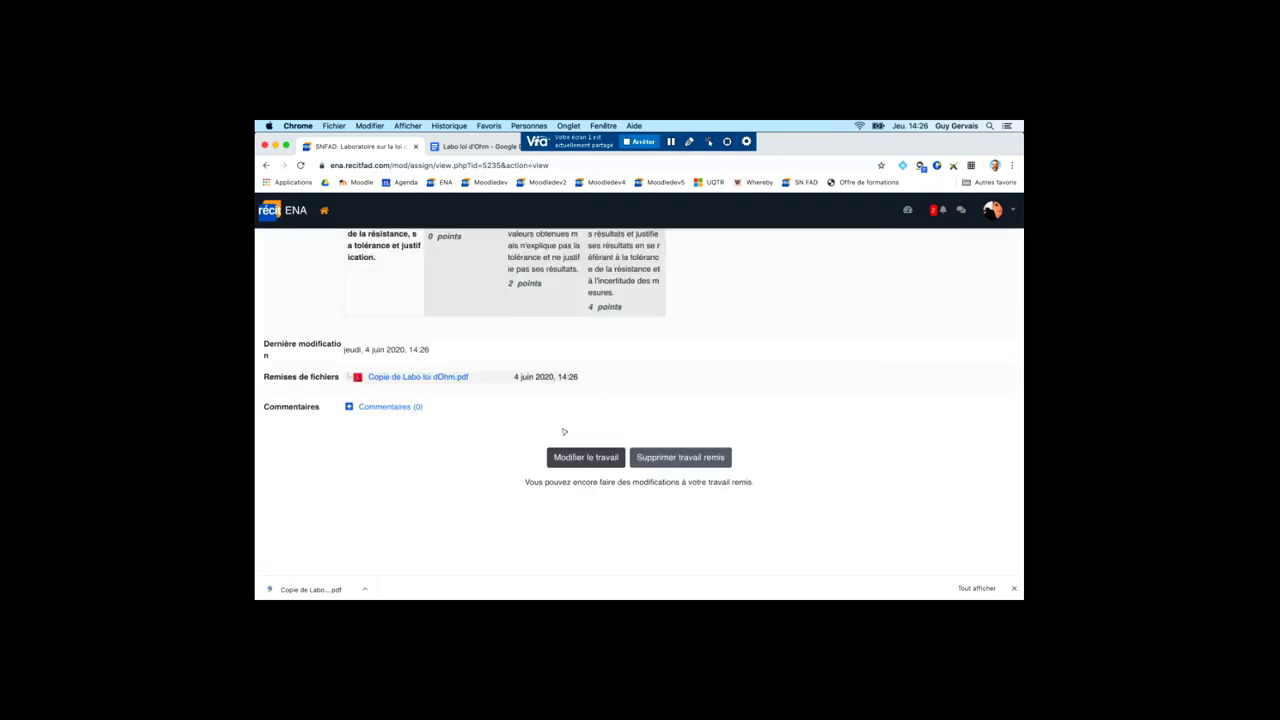
pyautogui.scroll(-1, 581, 460)
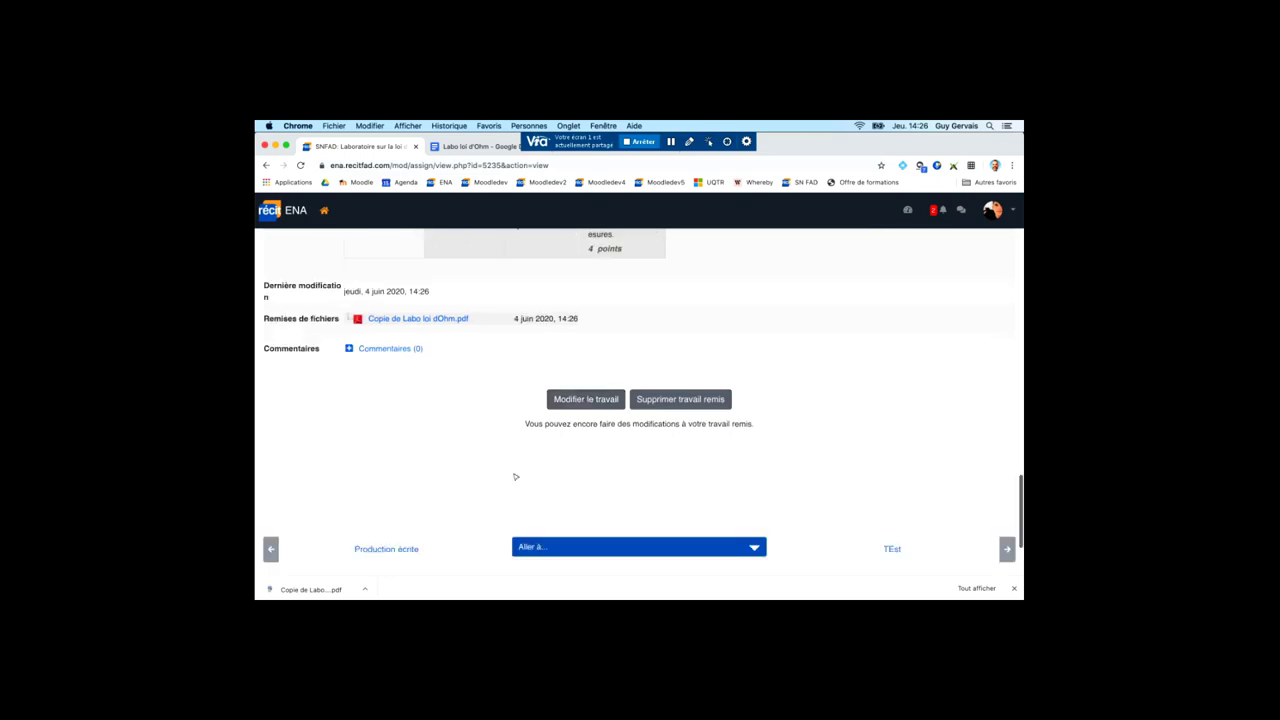
pyautogui.scroll(15, 515, 477)
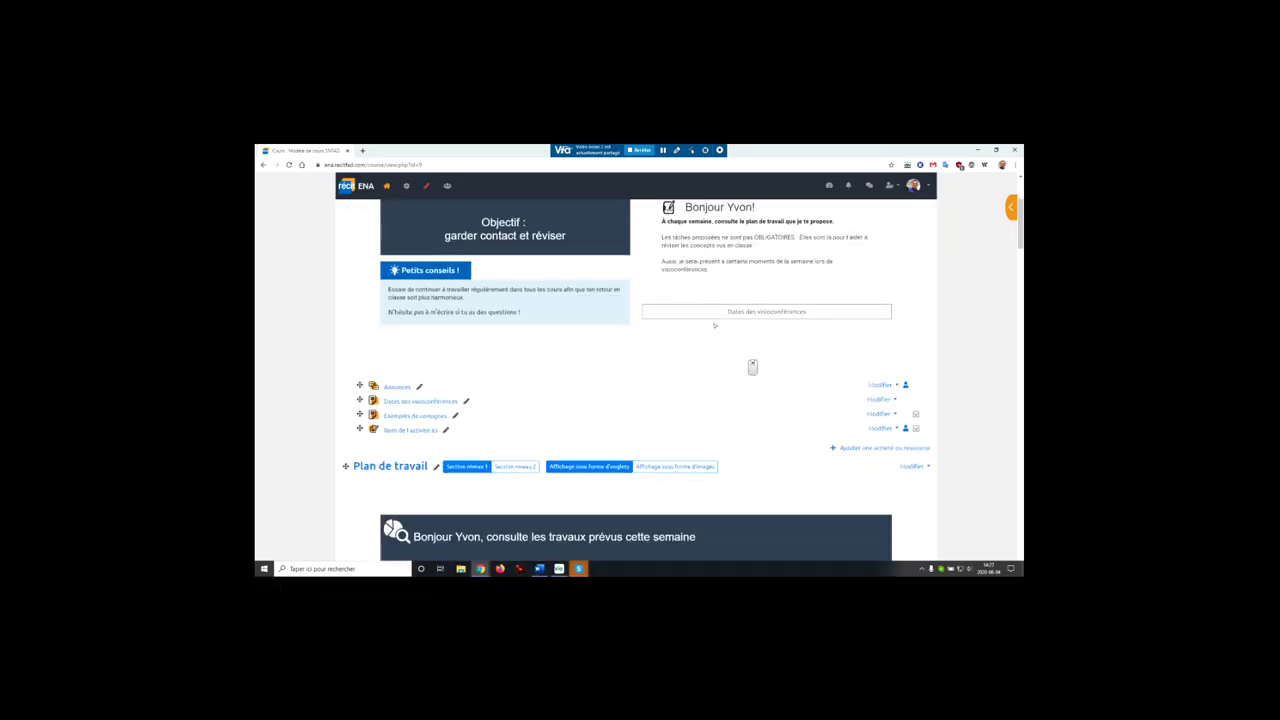
# - As the teacher, turn off course editing and open the Laboratoire sur la loi d'Ohm assignment
pyautogui.scroll(-10, 552, 410)
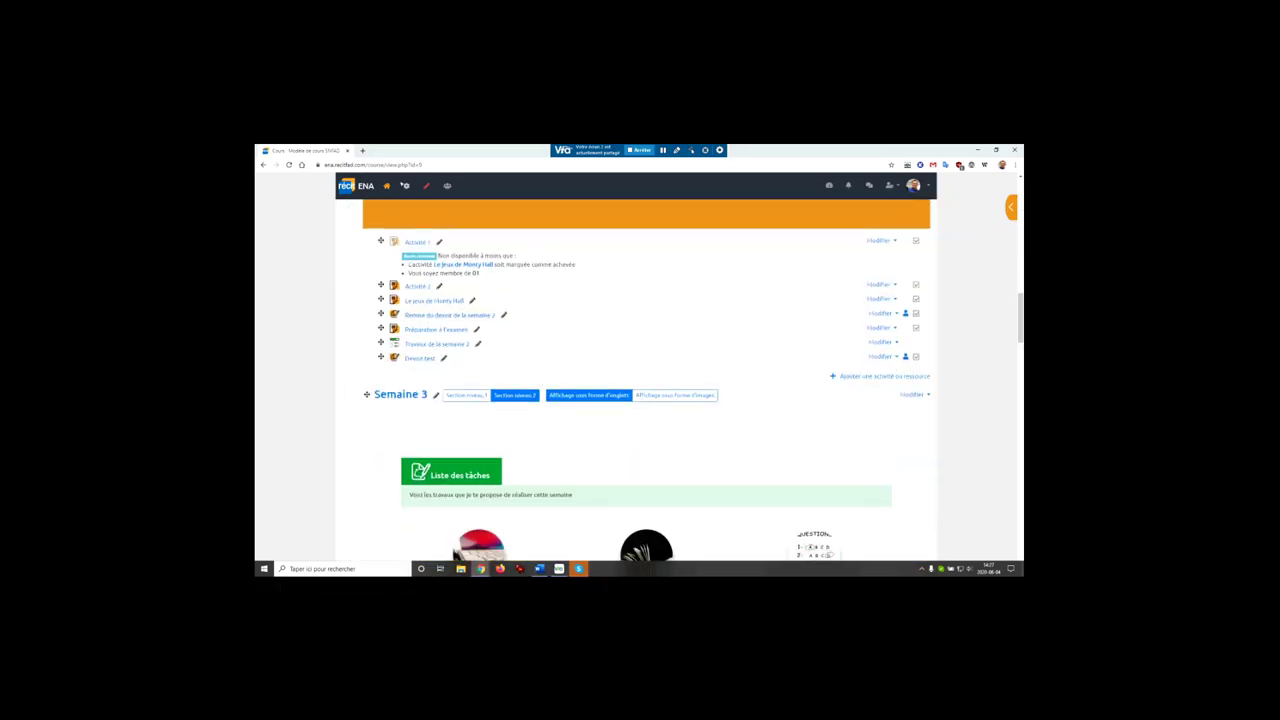
pyautogui.click(426, 186)
pyautogui.scroll(-4, 643, 390)
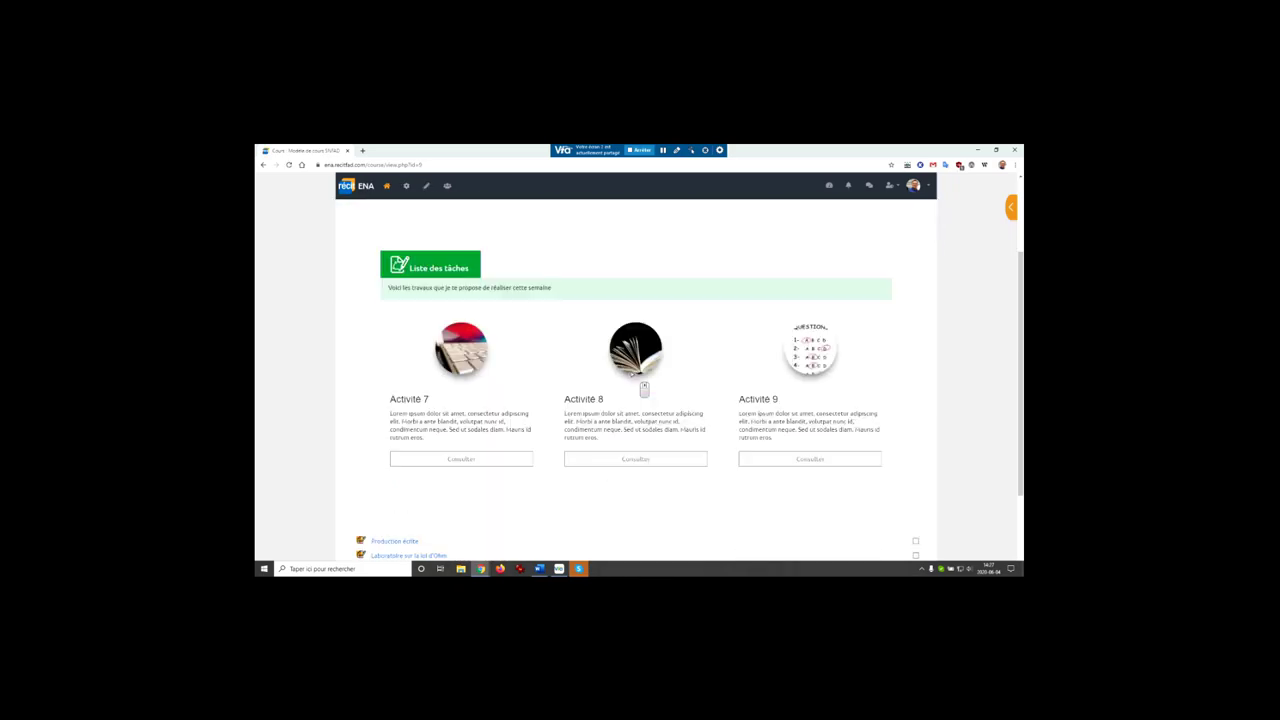
pyautogui.click(397, 436)
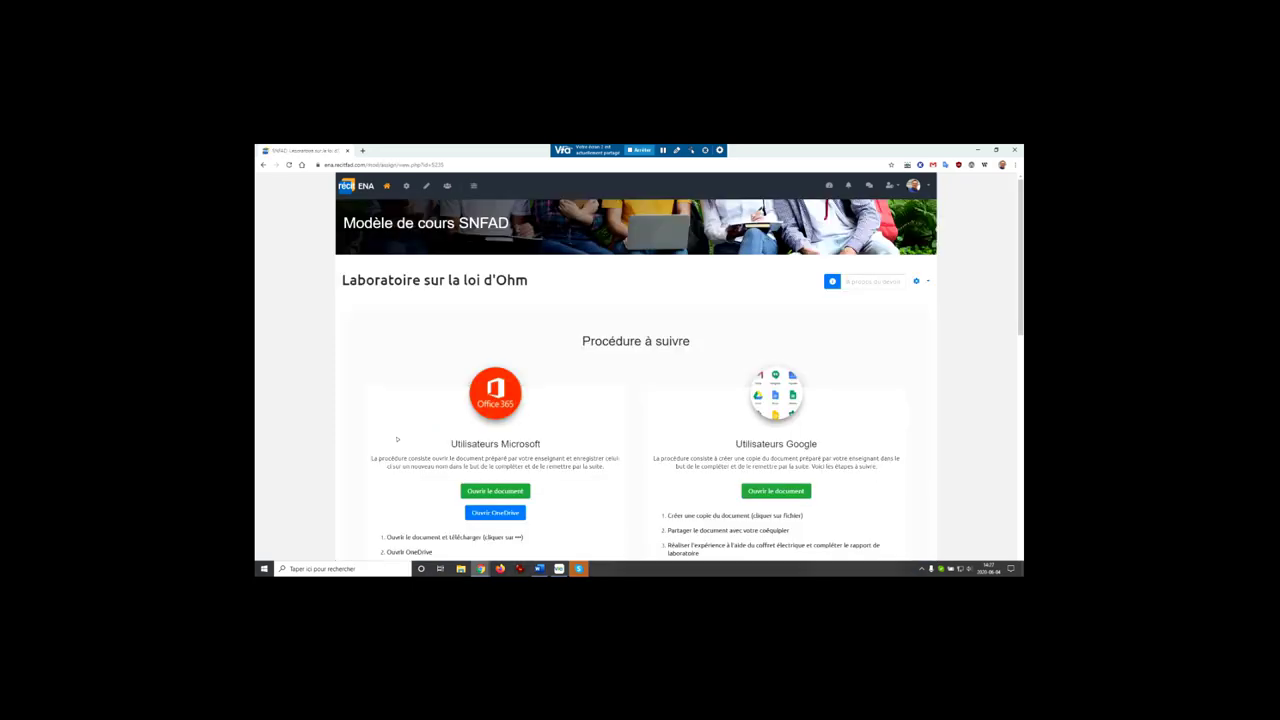
# - Display all submissions for the assignment and open grading for the student whose work is submitted for evaluation
pyautogui.scroll(-2, 633, 407)
pyautogui.scroll(-12, 633, 407)
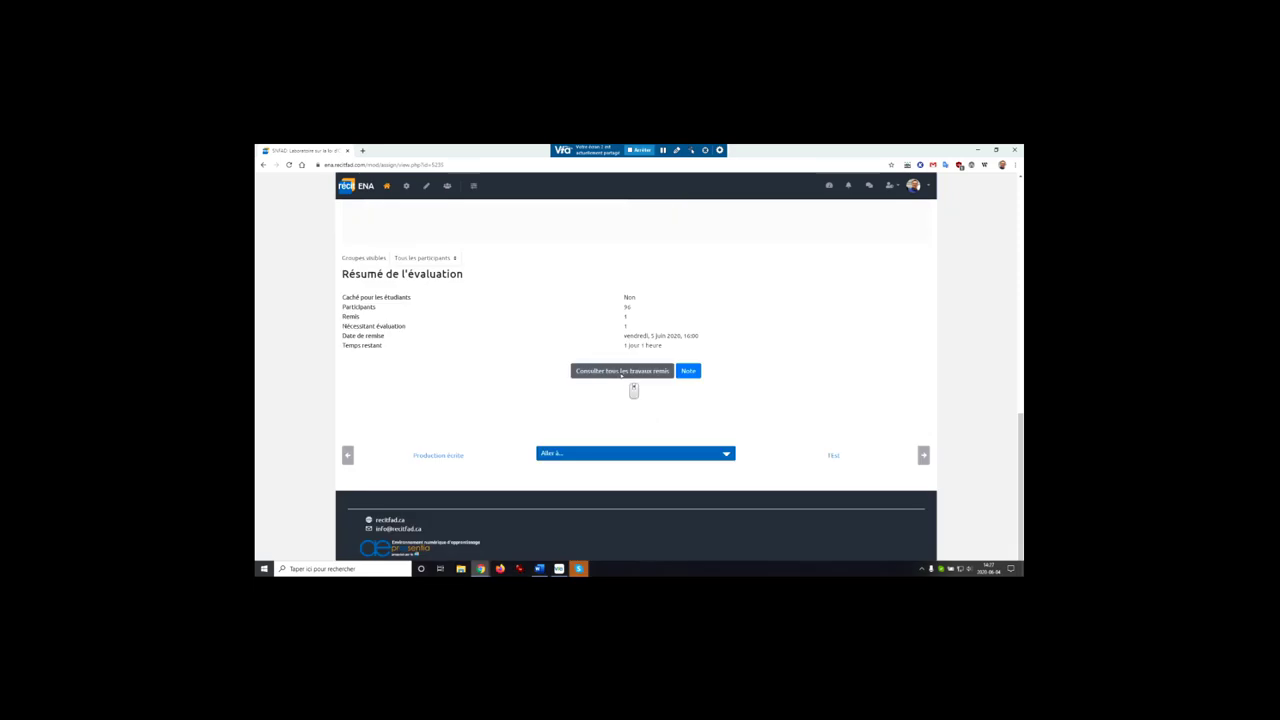
pyautogui.click(628, 372)
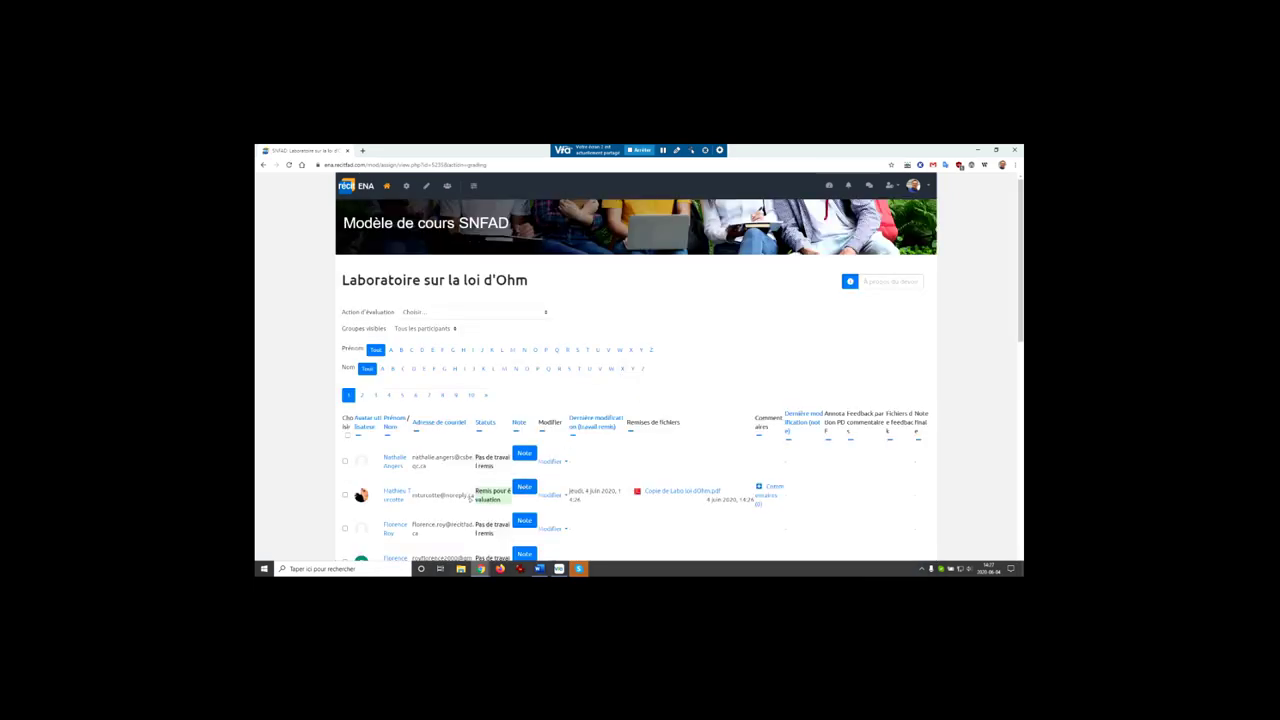
pyautogui.scroll(-1, 470, 497)
pyautogui.click(526, 408)
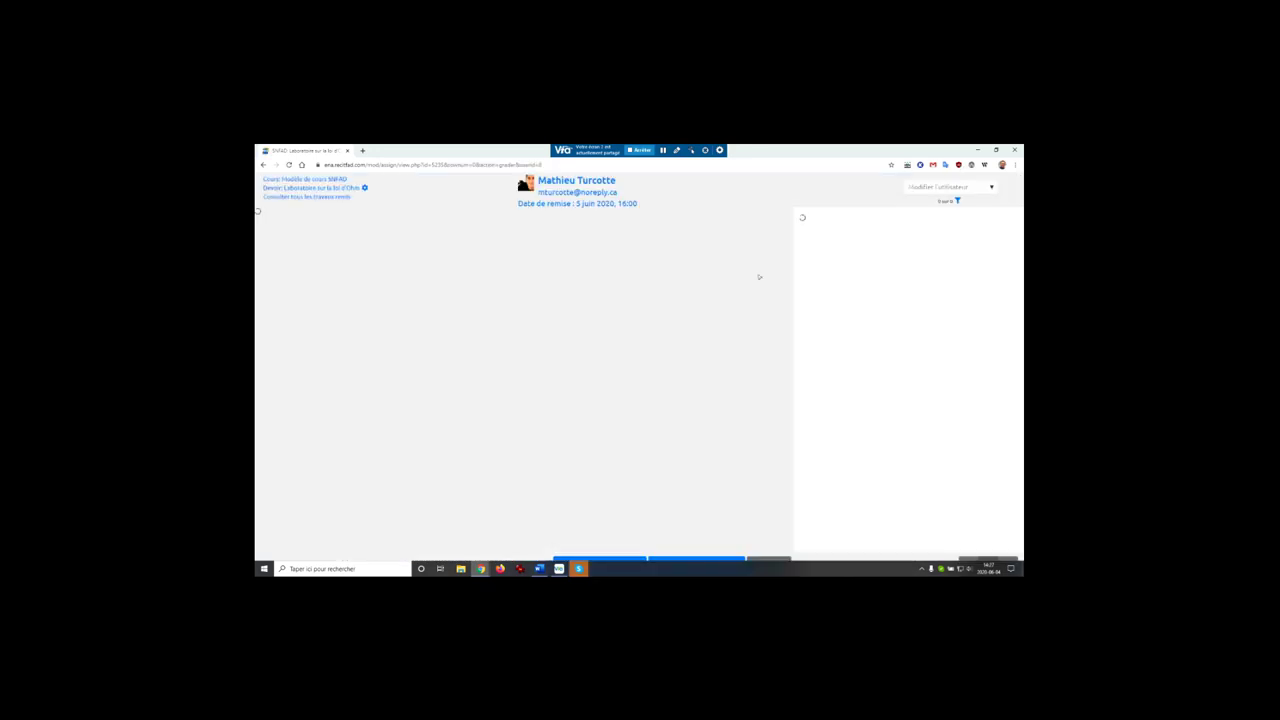
# - Select the submitting student in the grader's user list and view the submitted lab report beside the rubric
pyautogui.click(972, 188)
pyautogui.click(991, 188)
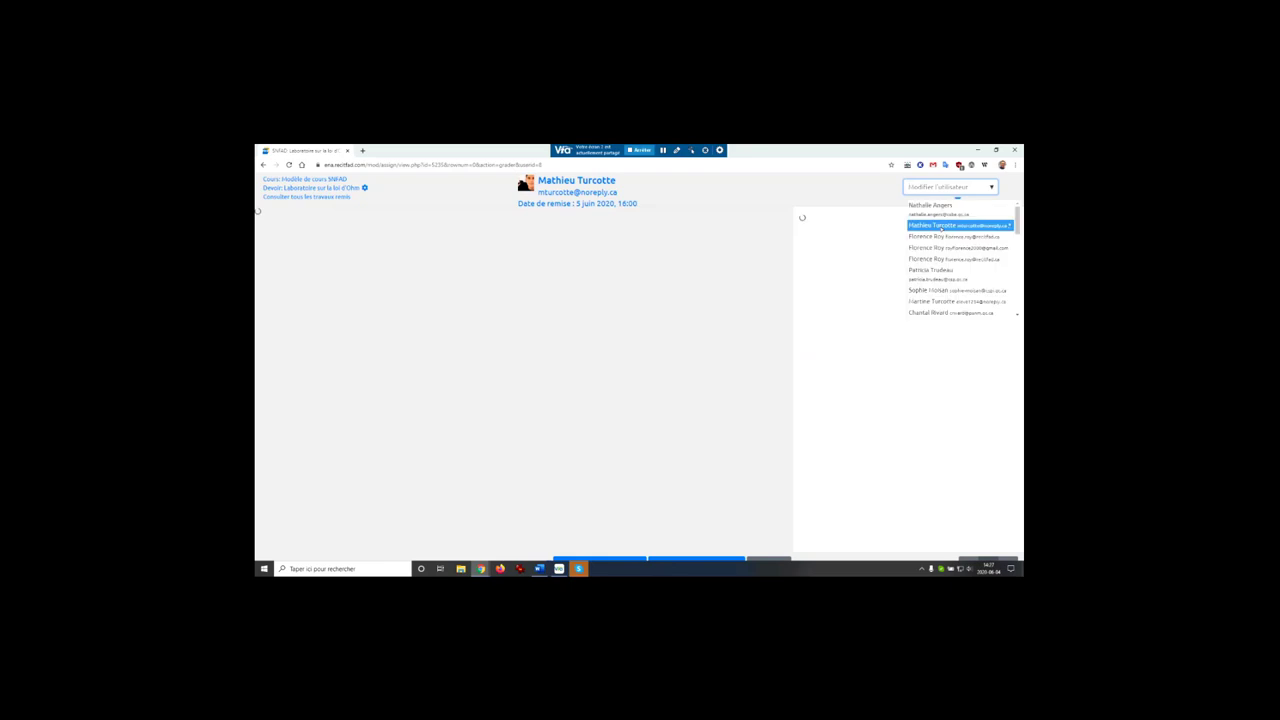
pyautogui.click(941, 228)
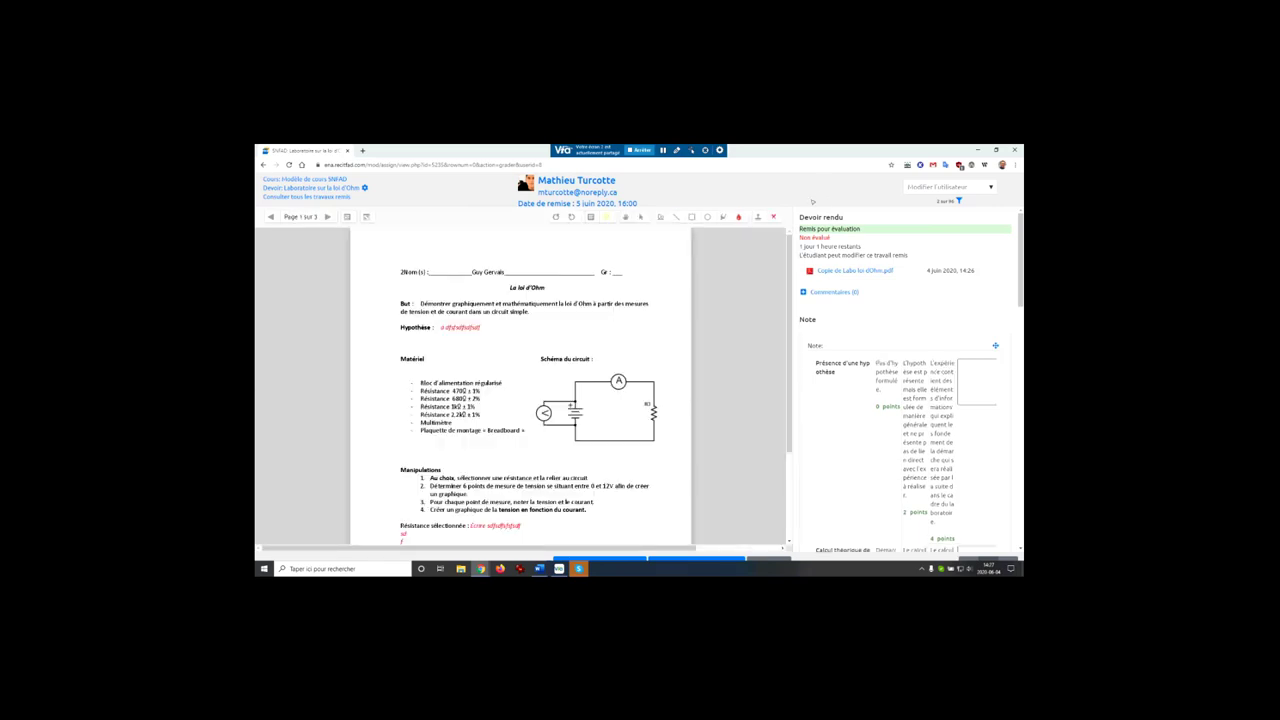
pyautogui.scroll(-1, 492, 323)
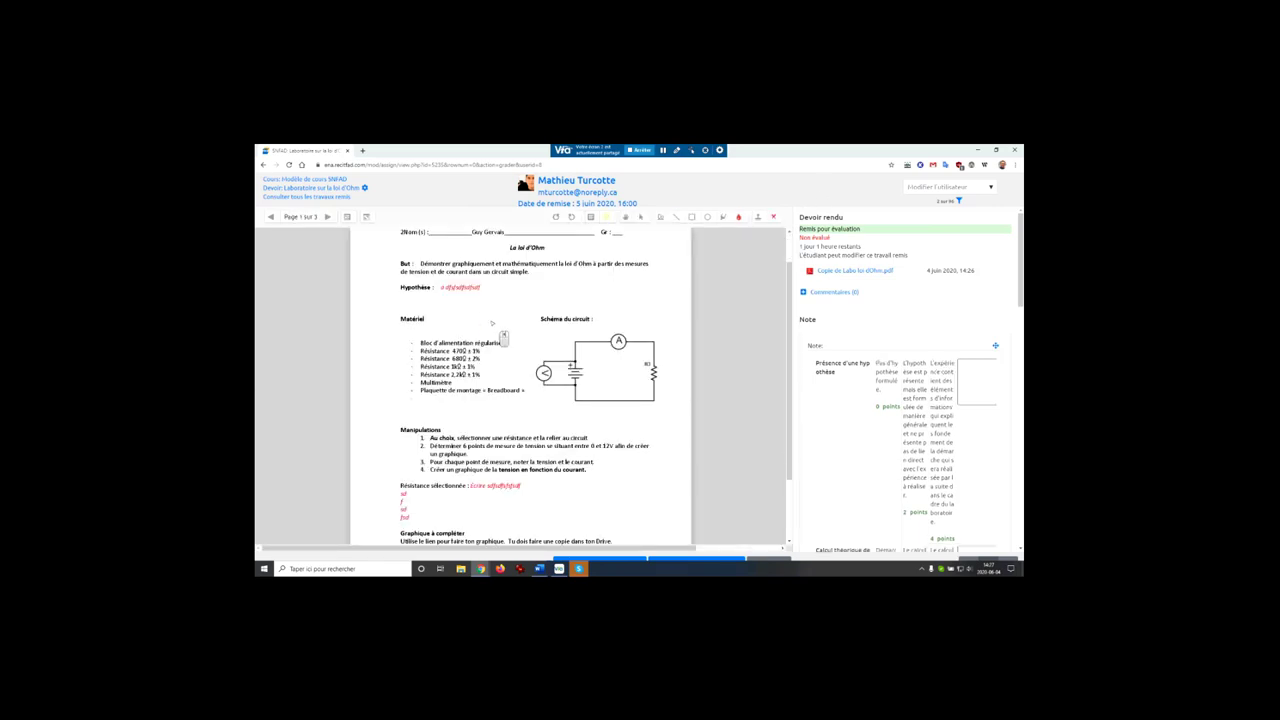
# - Check the submitted lab report, then rate the Présence d'une hypothèse criterion at the 2-point level in the rubric
pyautogui.scroll(-2, 491, 323)
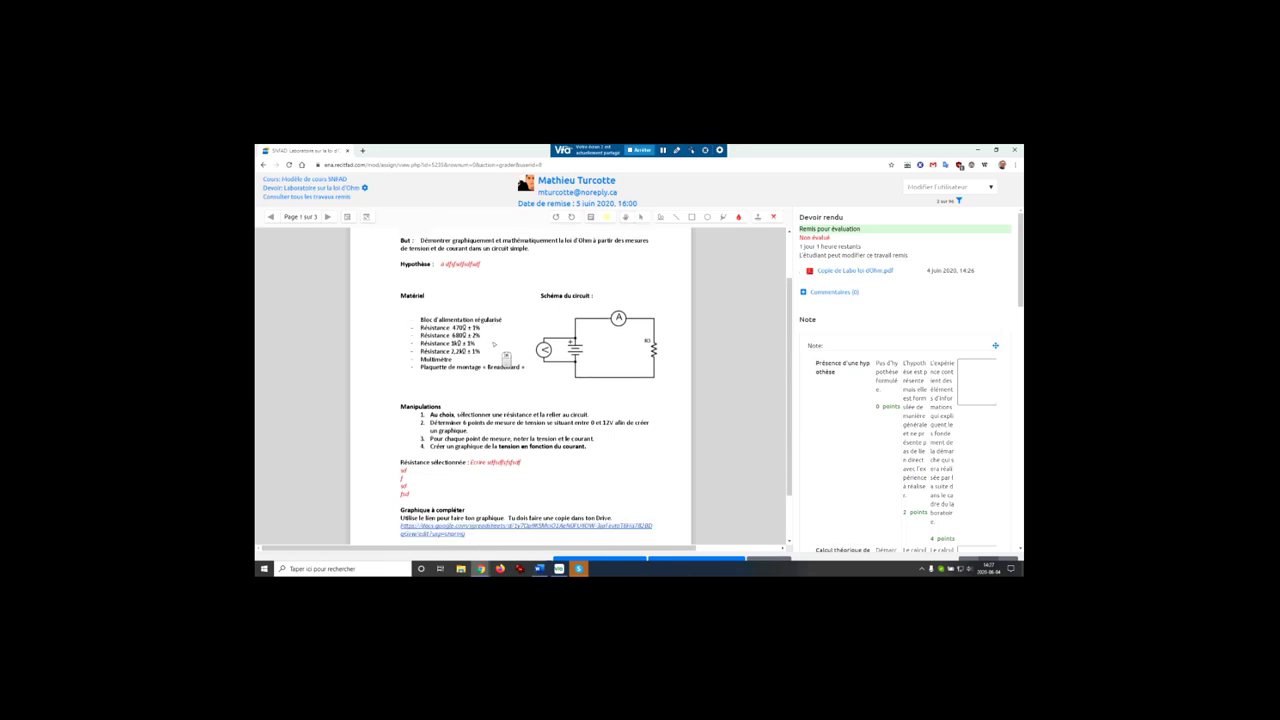
pyautogui.scroll(2, 506, 358)
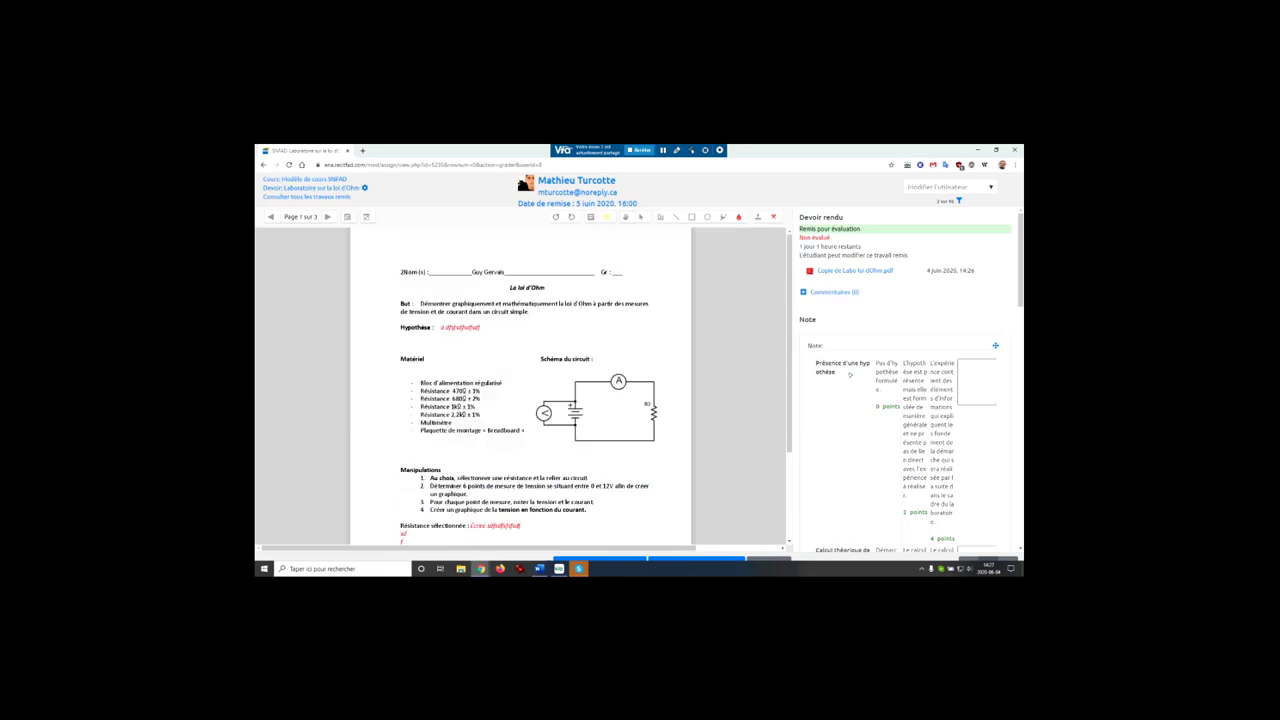
pyautogui.scroll(-1, 852, 385)
pyautogui.scroll(-1, 855, 395)
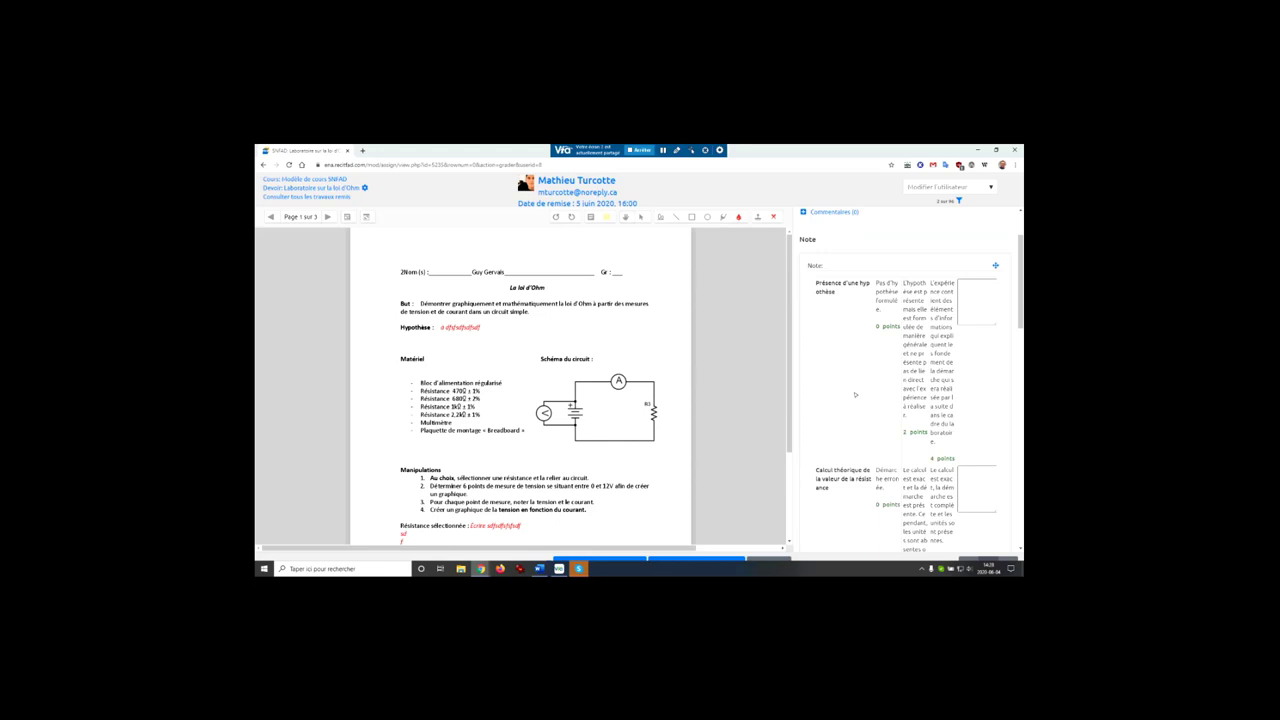
pyautogui.click(860, 371)
pyautogui.click(893, 301)
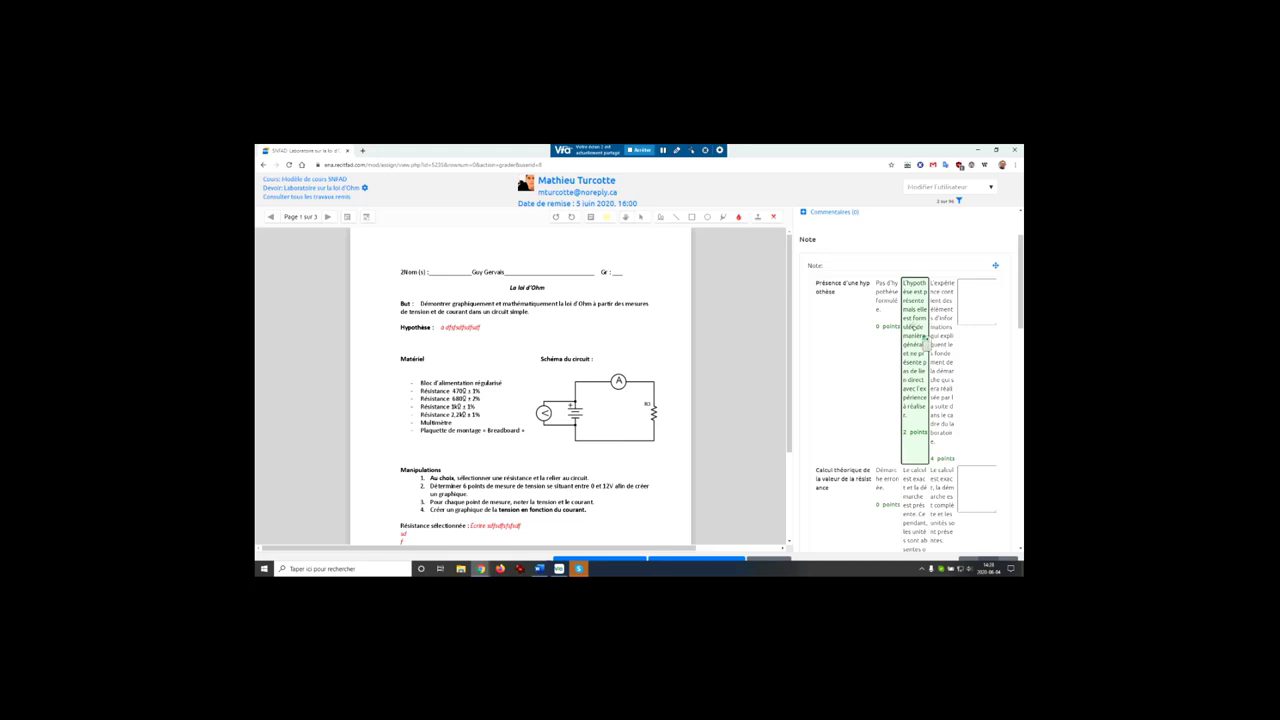
# - Rate the Calcul théorique de la valeur de la résistance criterion at the 4-point level
pyautogui.scroll(-1, 891, 402)
pyautogui.scroll(-3, 913, 421)
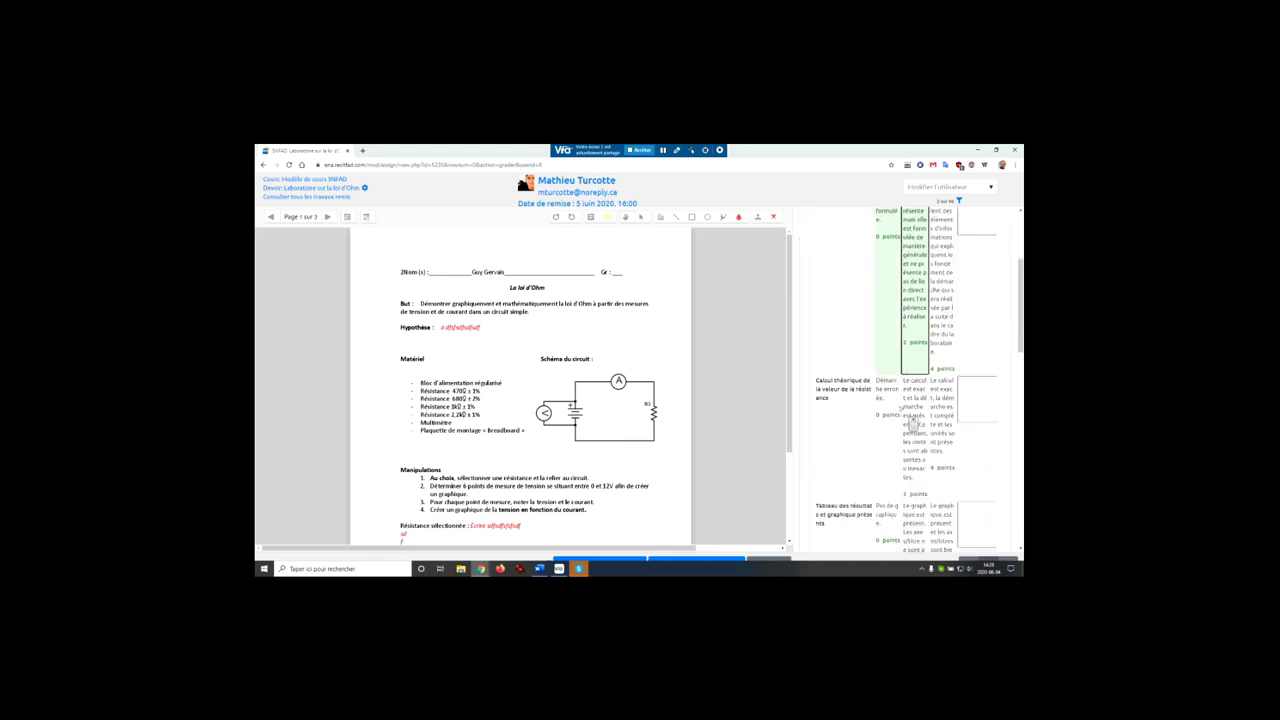
pyautogui.click(941, 380)
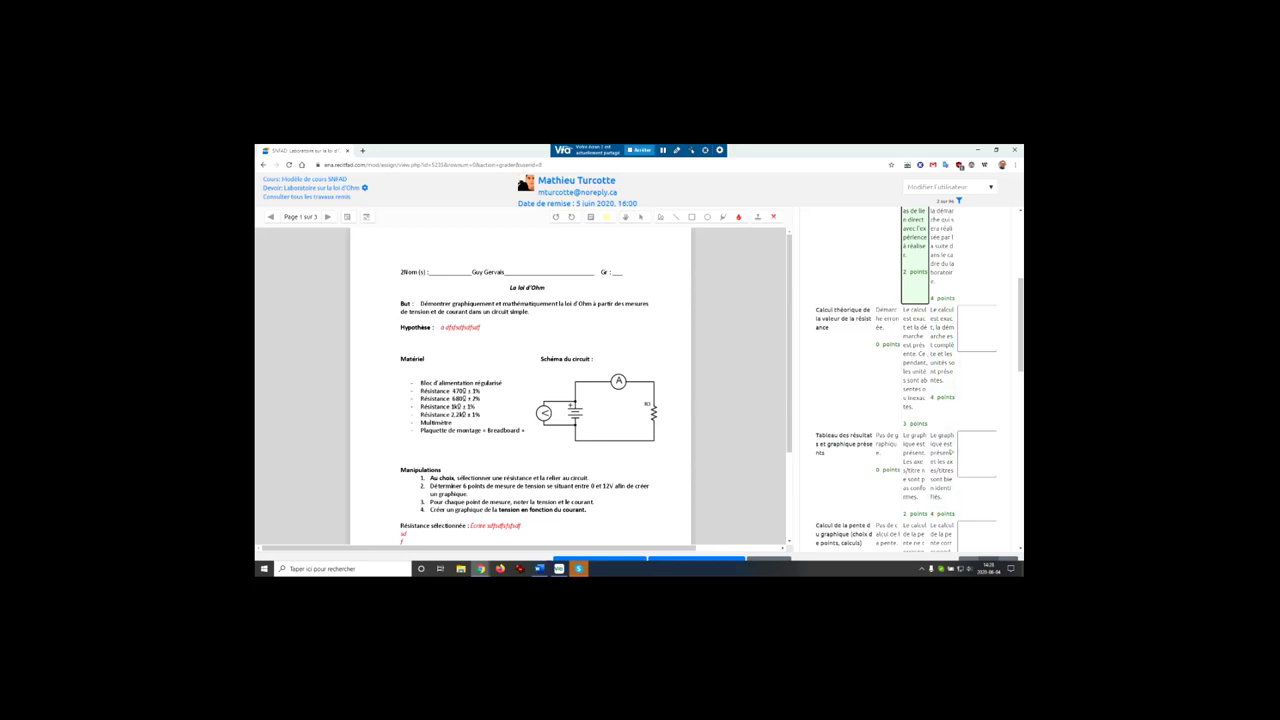
pyautogui.scroll(-3, 553, 371)
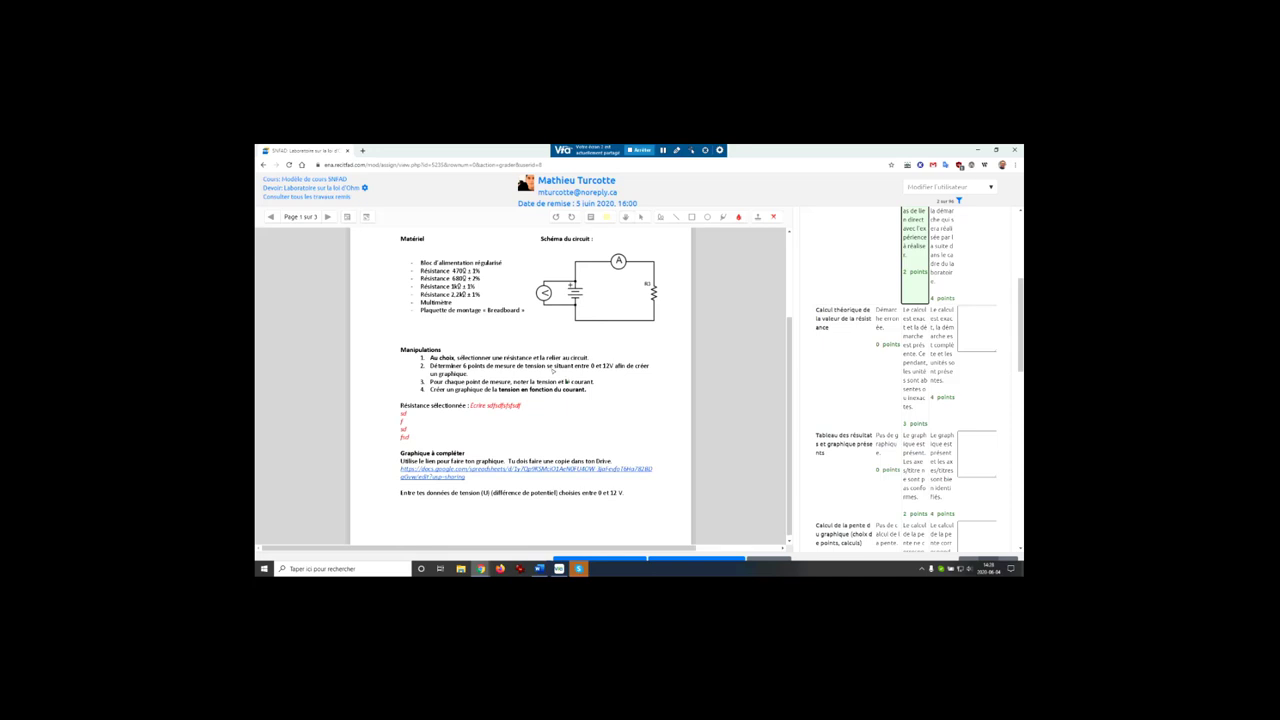
pyautogui.click(948, 372)
# - Rate the results table and graph, slope calculation and conclusion criteria at 2 points each
pyautogui.scroll(-2, 955, 385)
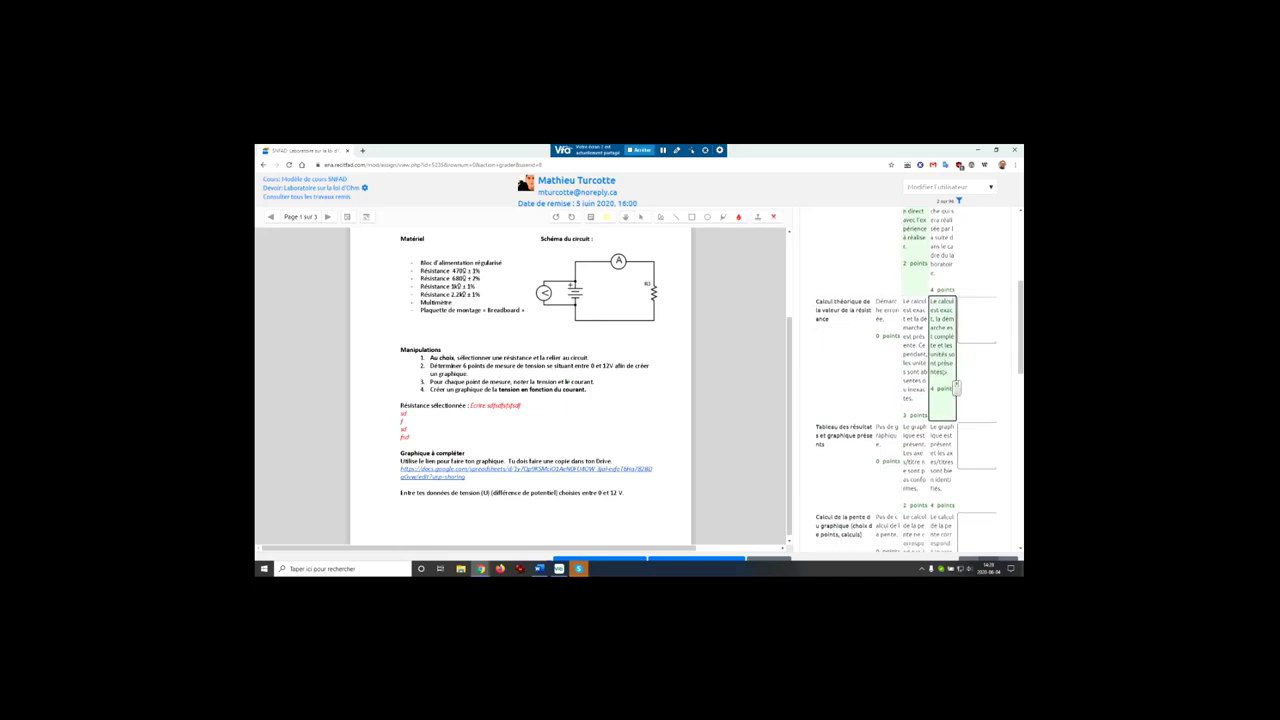
pyautogui.click(918, 396)
pyautogui.scroll(-2, 918, 396)
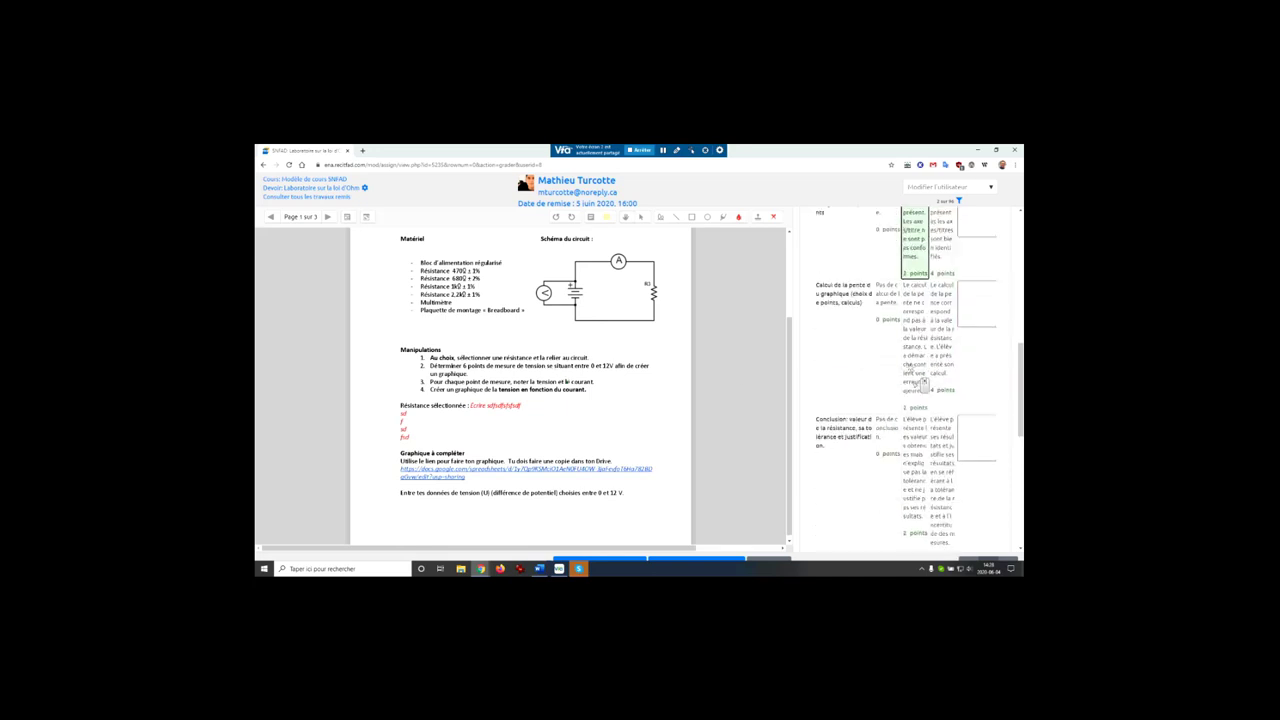
pyautogui.click(918, 396)
pyautogui.scroll(-3, 918, 396)
pyautogui.click(914, 365)
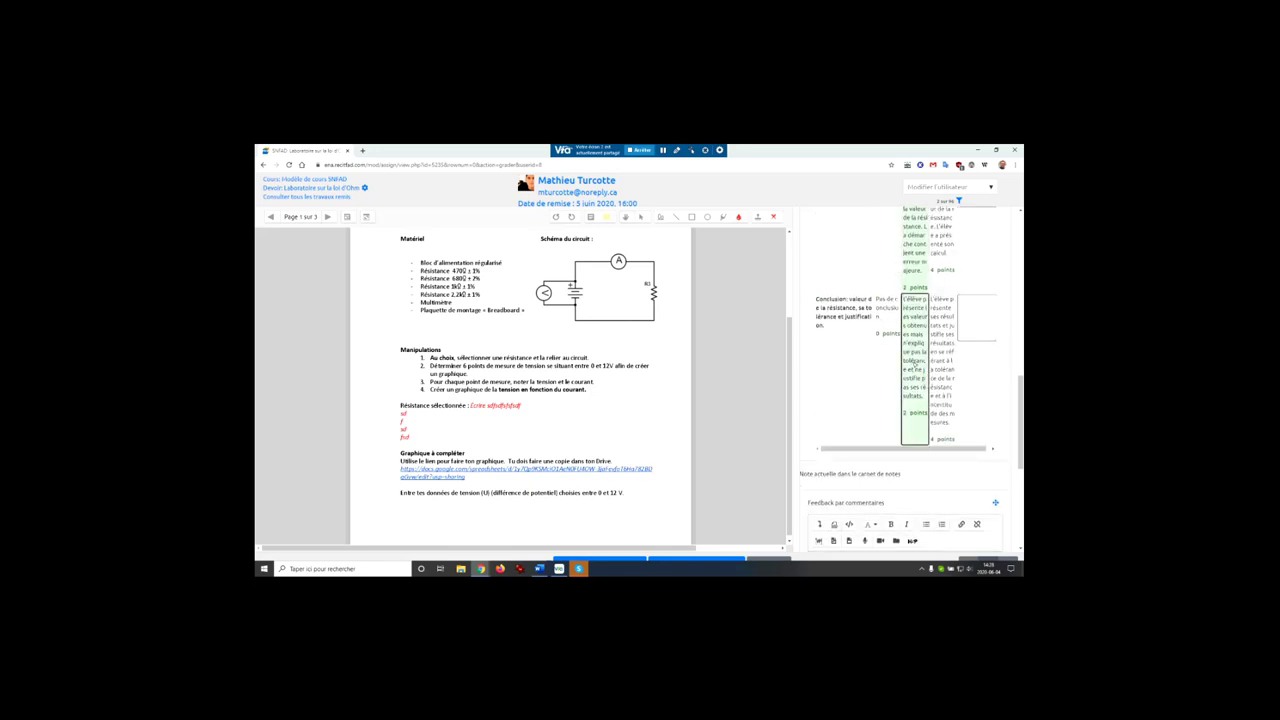
# - Write "Commentaire ici" as the feedback comment for the student's work
pyautogui.scroll(-3, 871, 521)
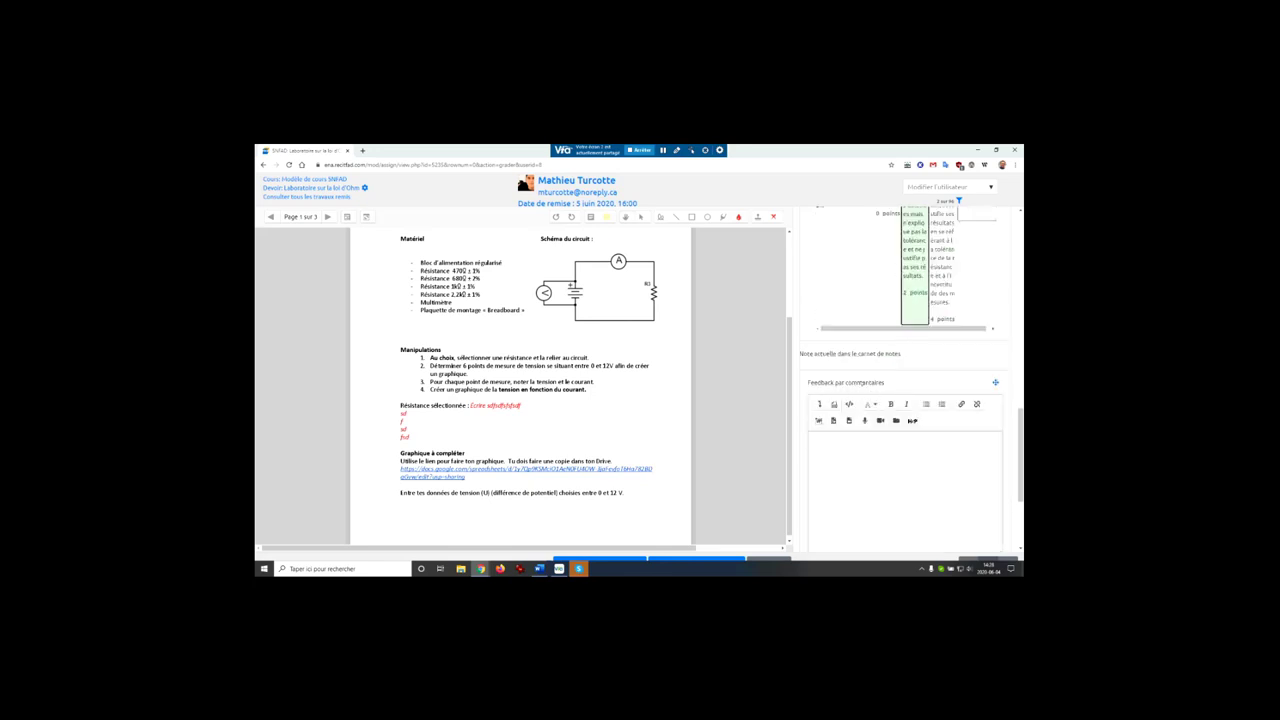
pyautogui.click(874, 452)
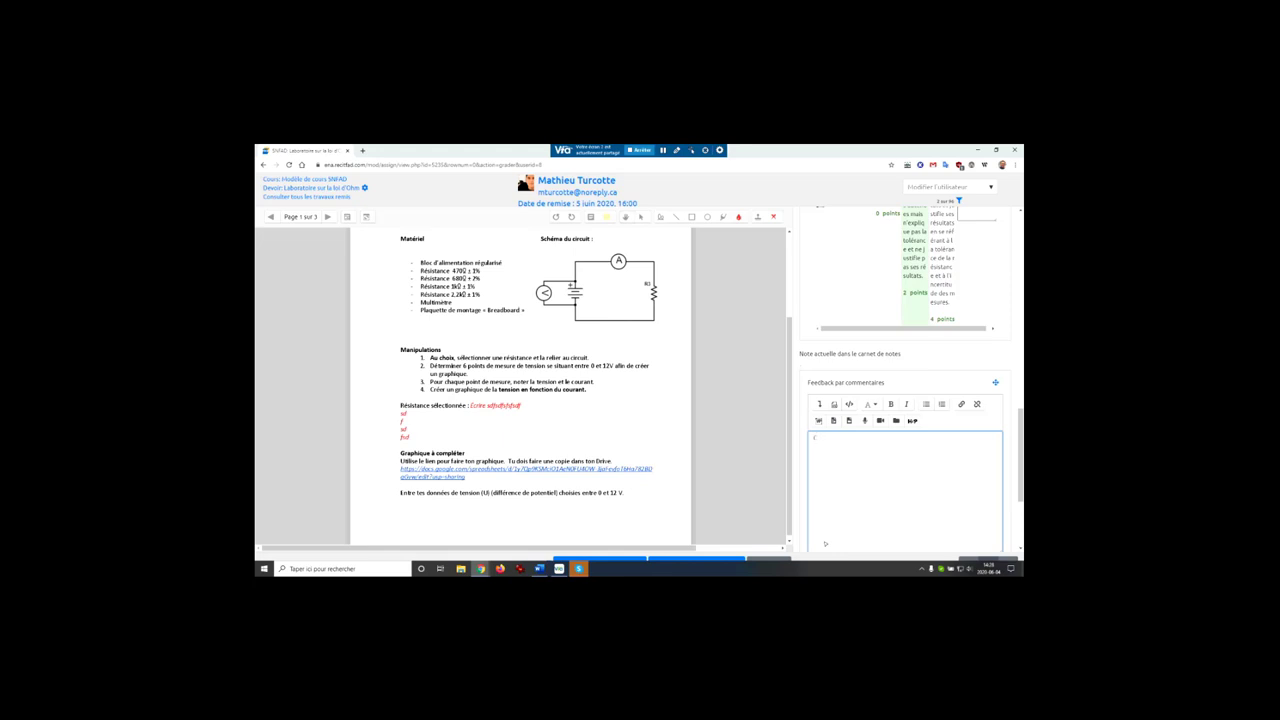
pyautogui.write('Commentaire ici')
# - Save the grade and feedback while moving on to the following student, then return to the Modèle de cours SNFAD course
pyautogui.scroll(-2, 840, 515)
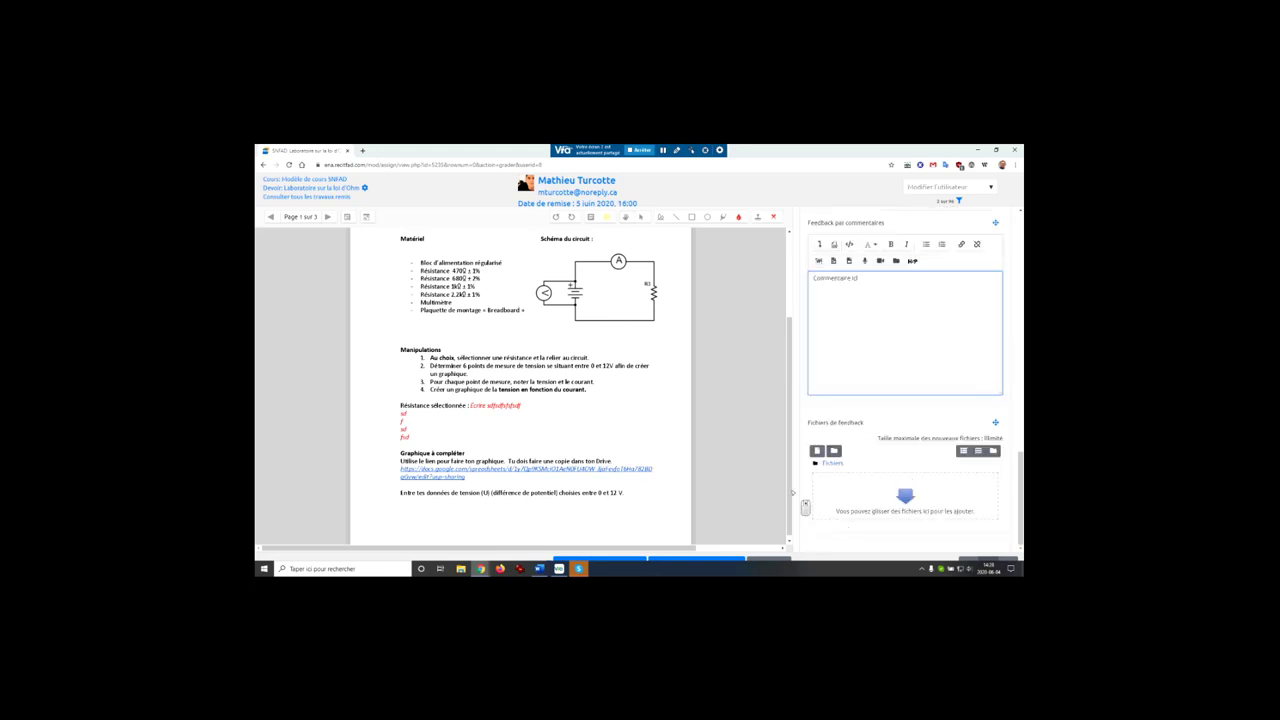
pyautogui.scroll(-1, 698, 503)
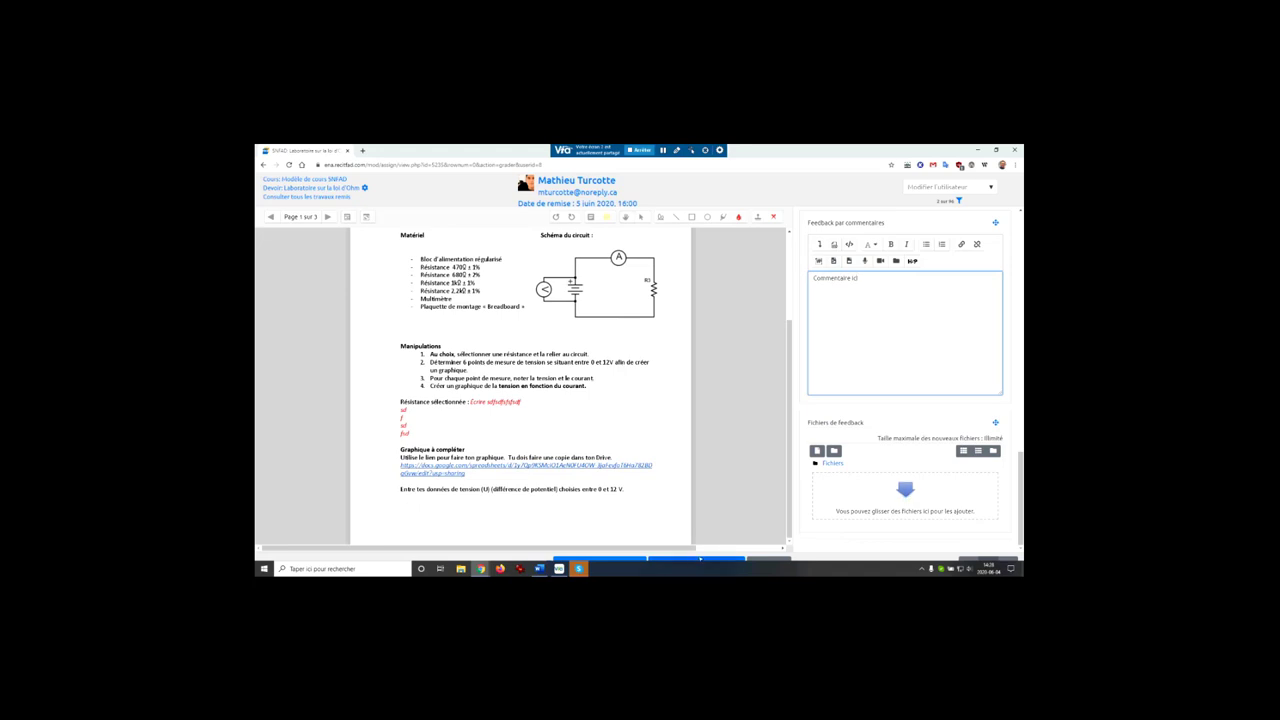
pyautogui.click(705, 558)
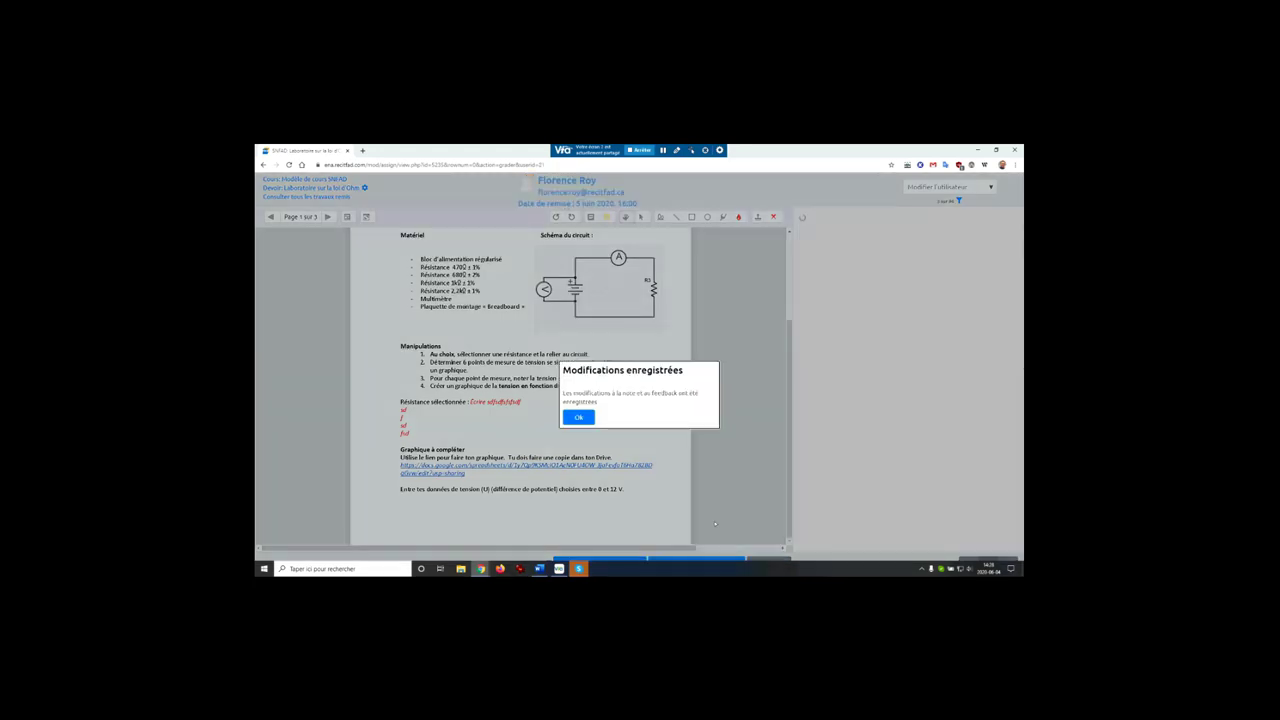
pyautogui.click(580, 418)
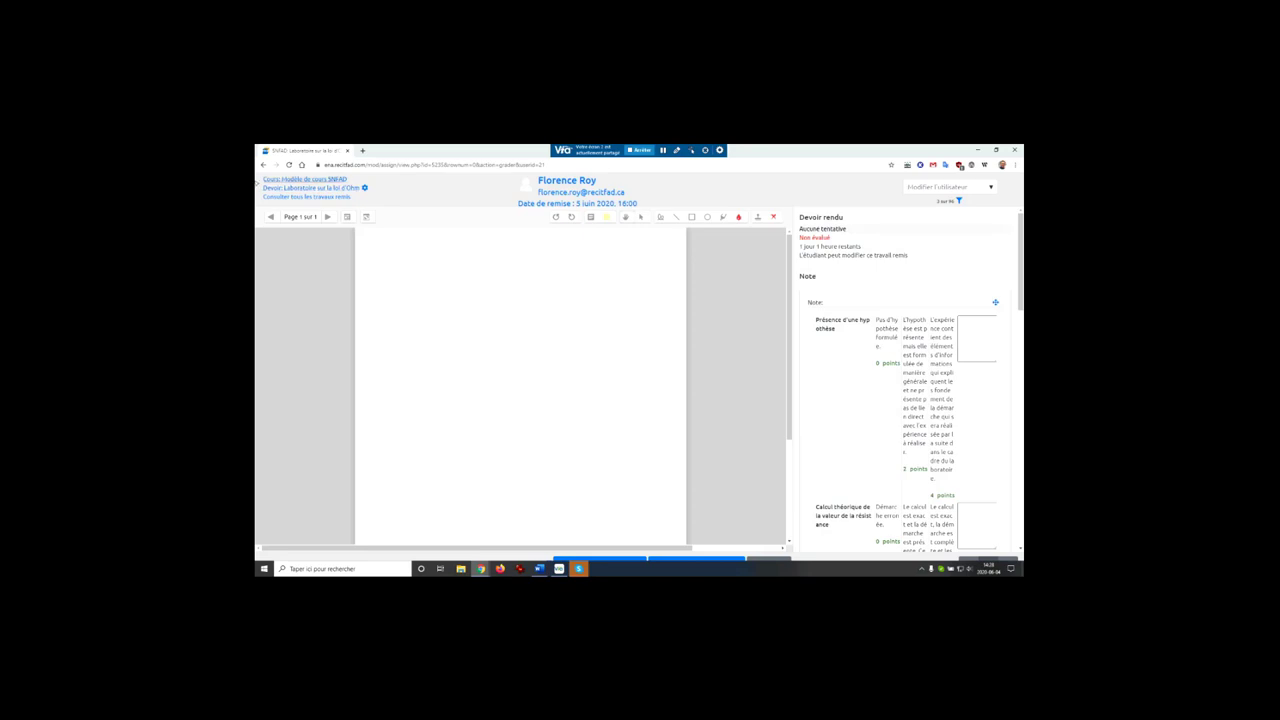
pyautogui.click(300, 181)
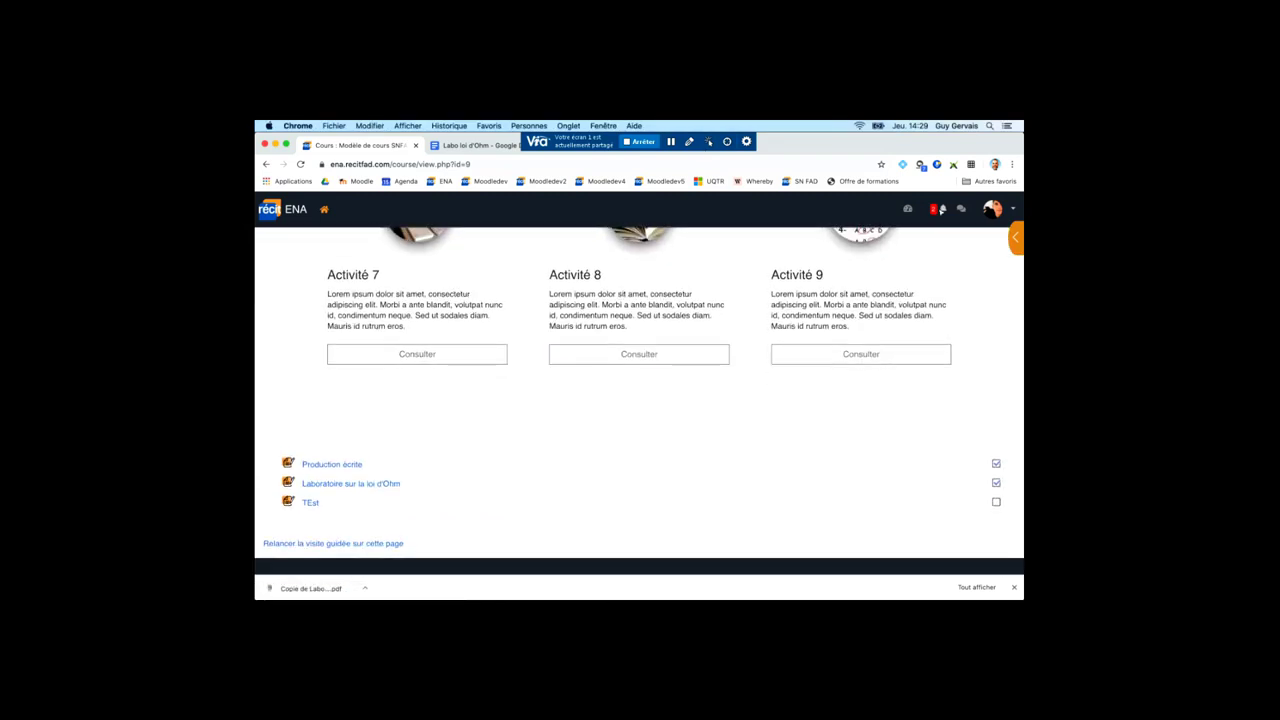
# - As the student, open the Laboratoire sur la loi d'Ohm assignment and check the submission status and evaluation criteria
pyautogui.click(391, 484)
pyautogui.scroll(-5, 391, 485)
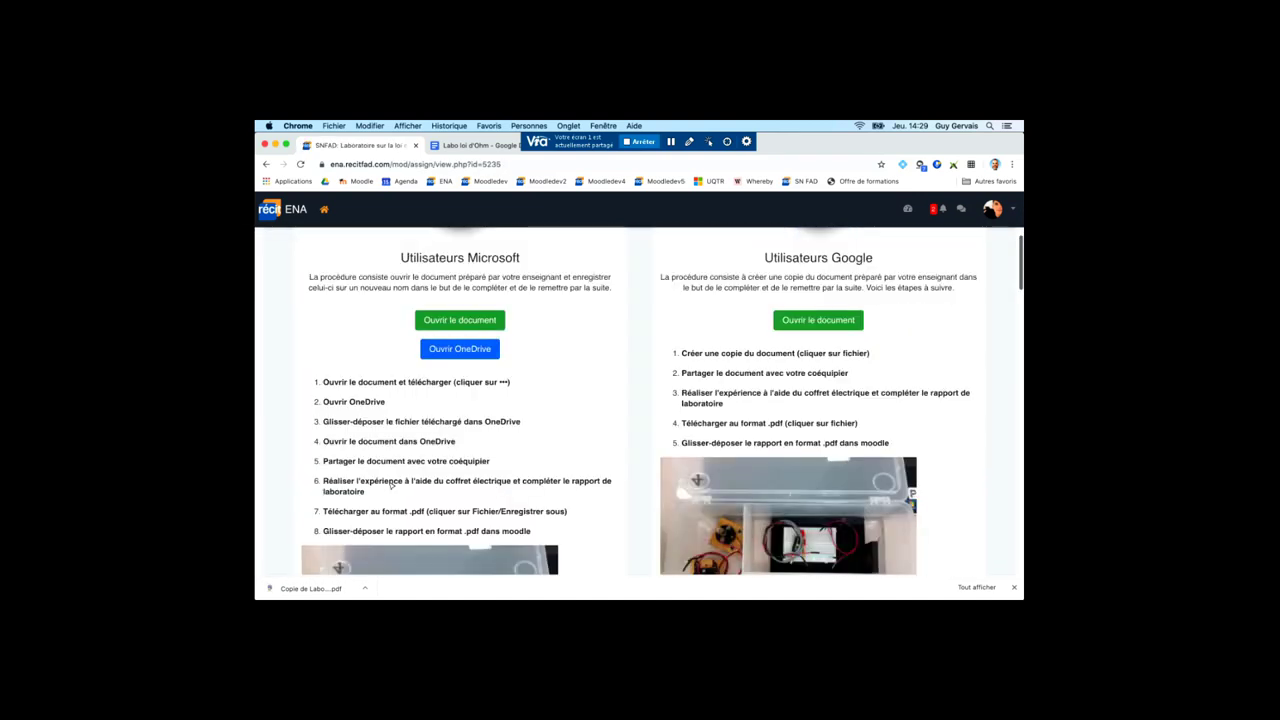
pyautogui.scroll(-10, 391, 485)
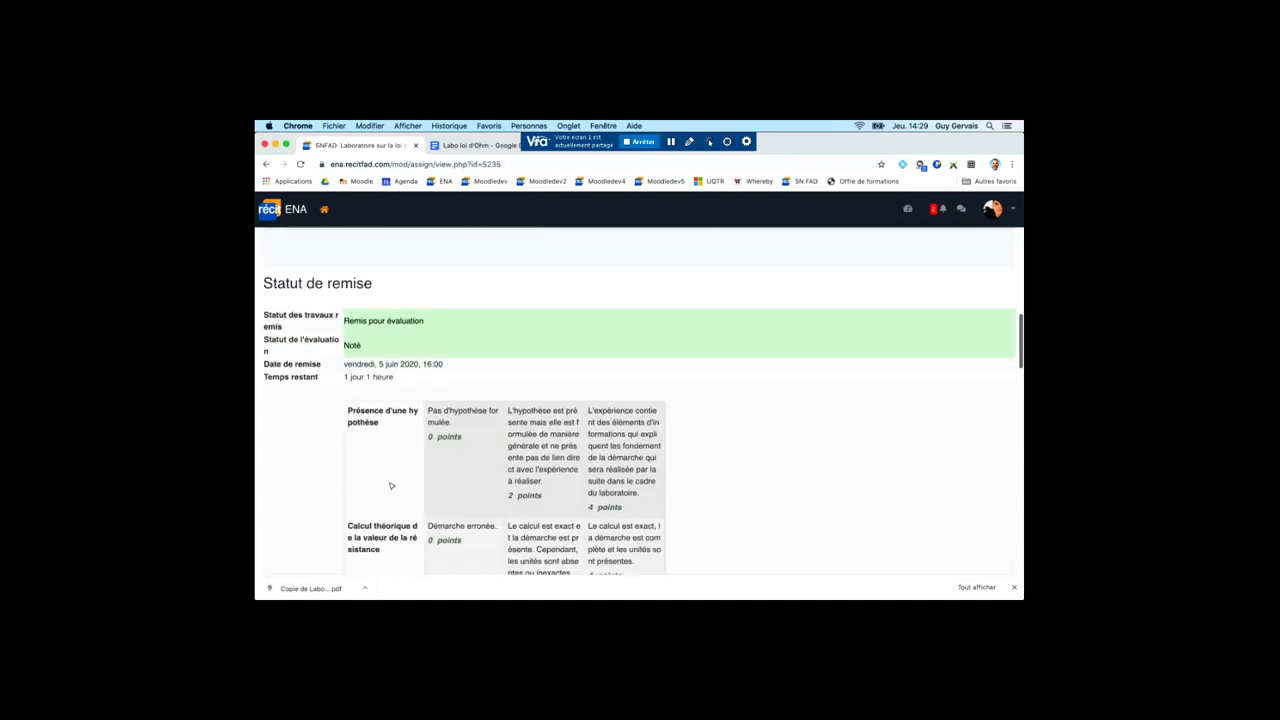
pyautogui.scroll(-1, 391, 485)
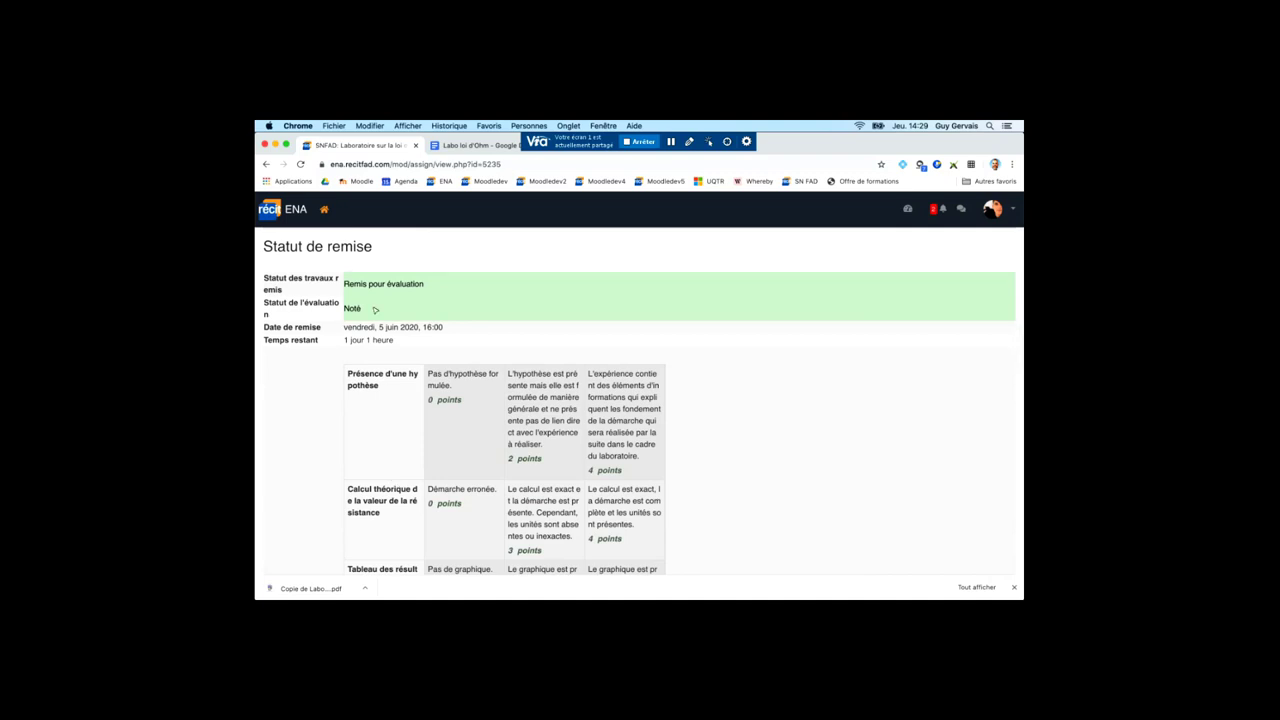
pyautogui.scroll(-3, 406, 341)
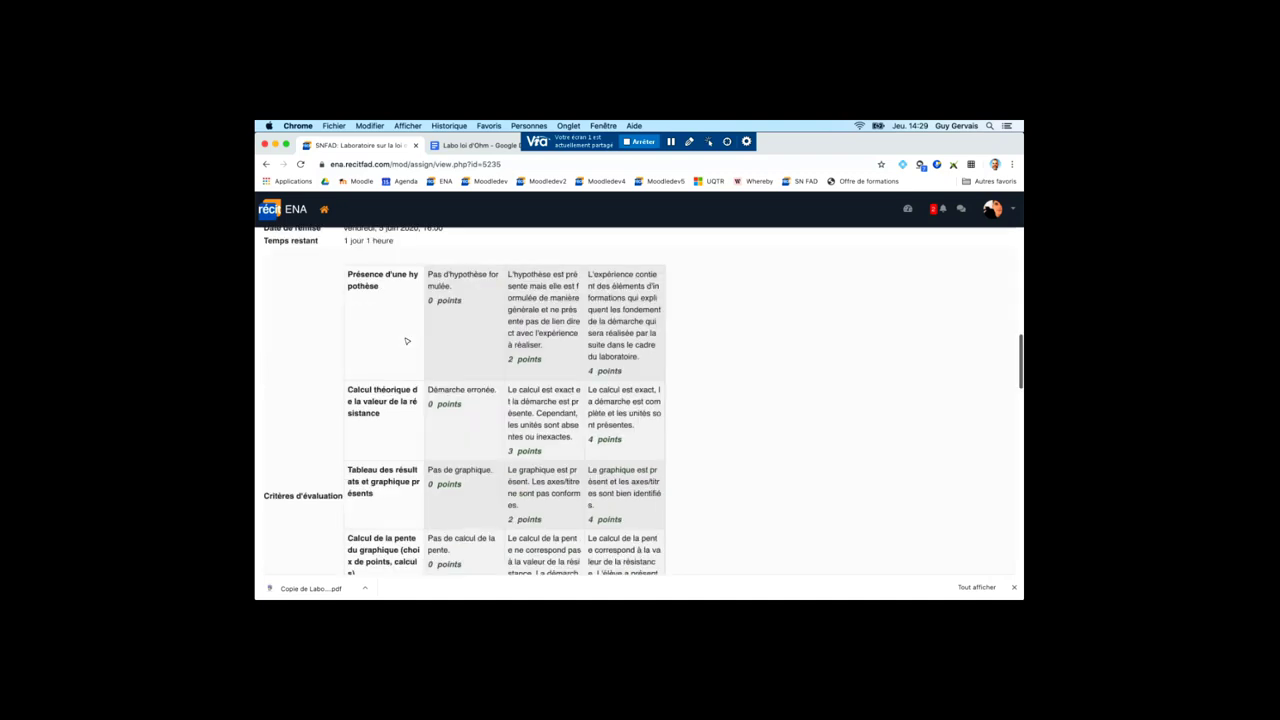
pyautogui.scroll(-6, 386, 368)
pyautogui.scroll(2, 410, 369)
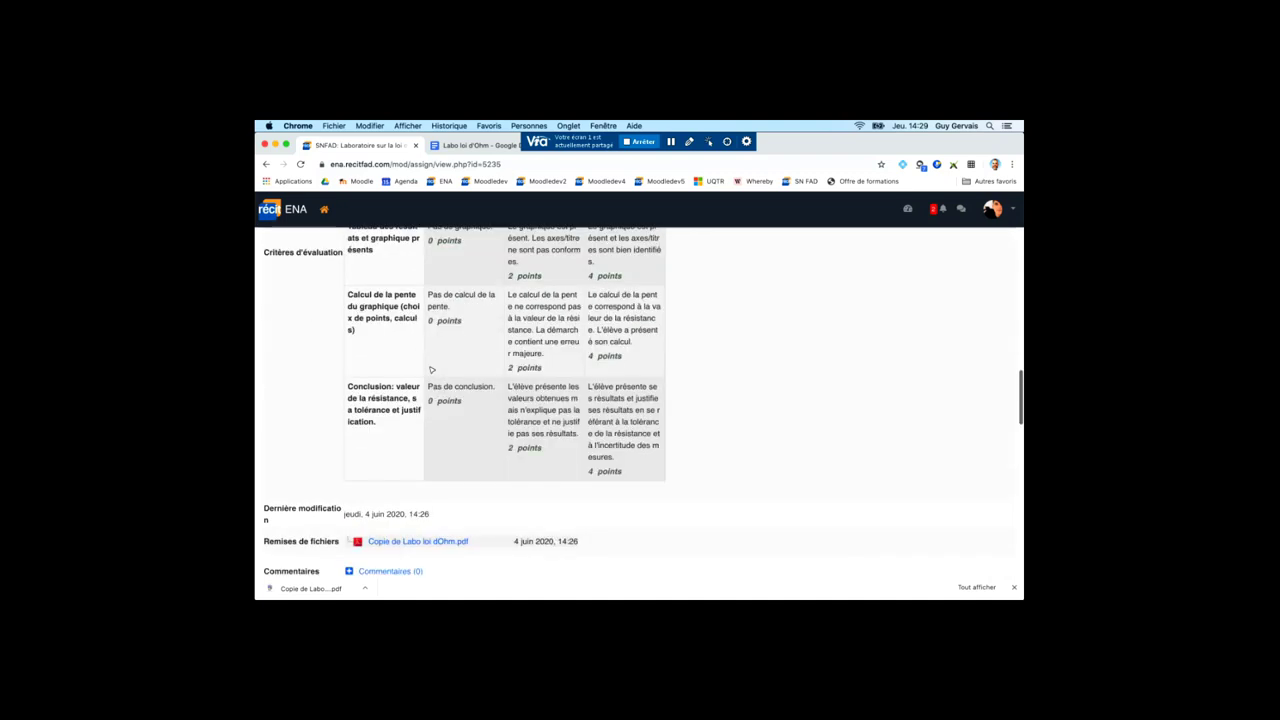
# - Review the Rétroaction section with the selected rubric levels, the grade and the teacher's comment
pyautogui.scroll(-2, 431, 370)
pyautogui.scroll(-6, 440, 368)
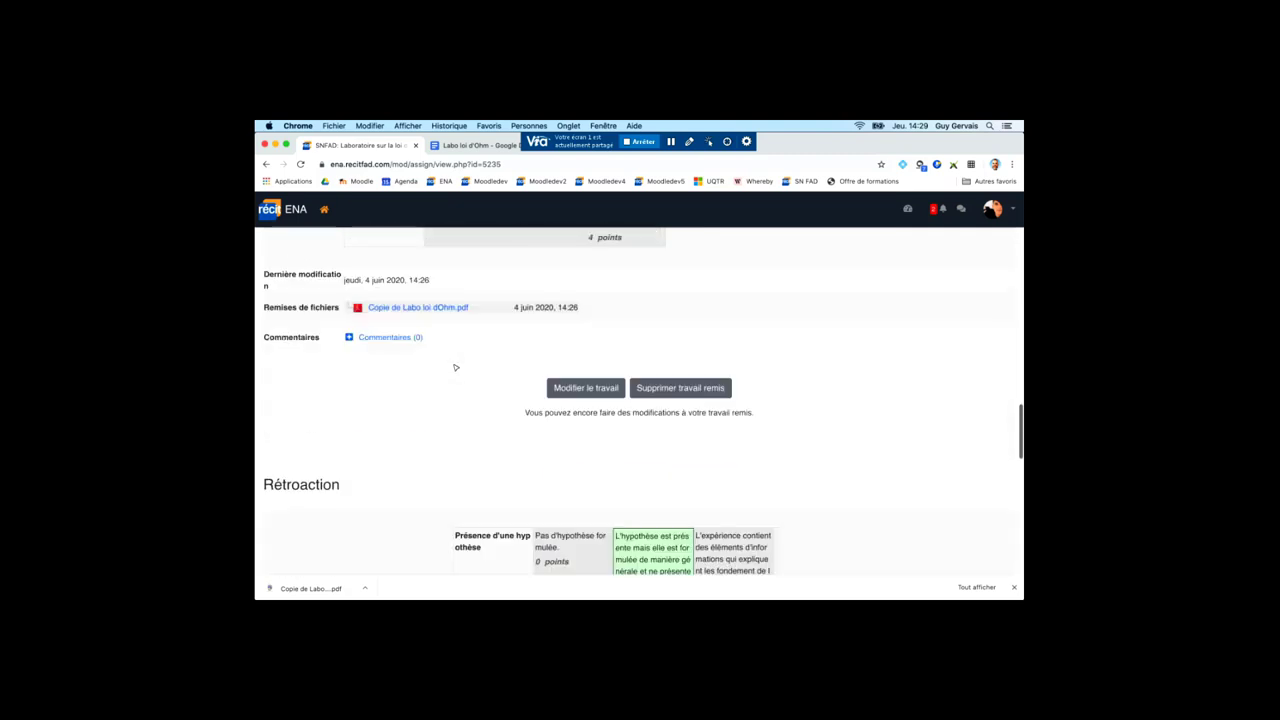
pyautogui.scroll(-8, 460, 380)
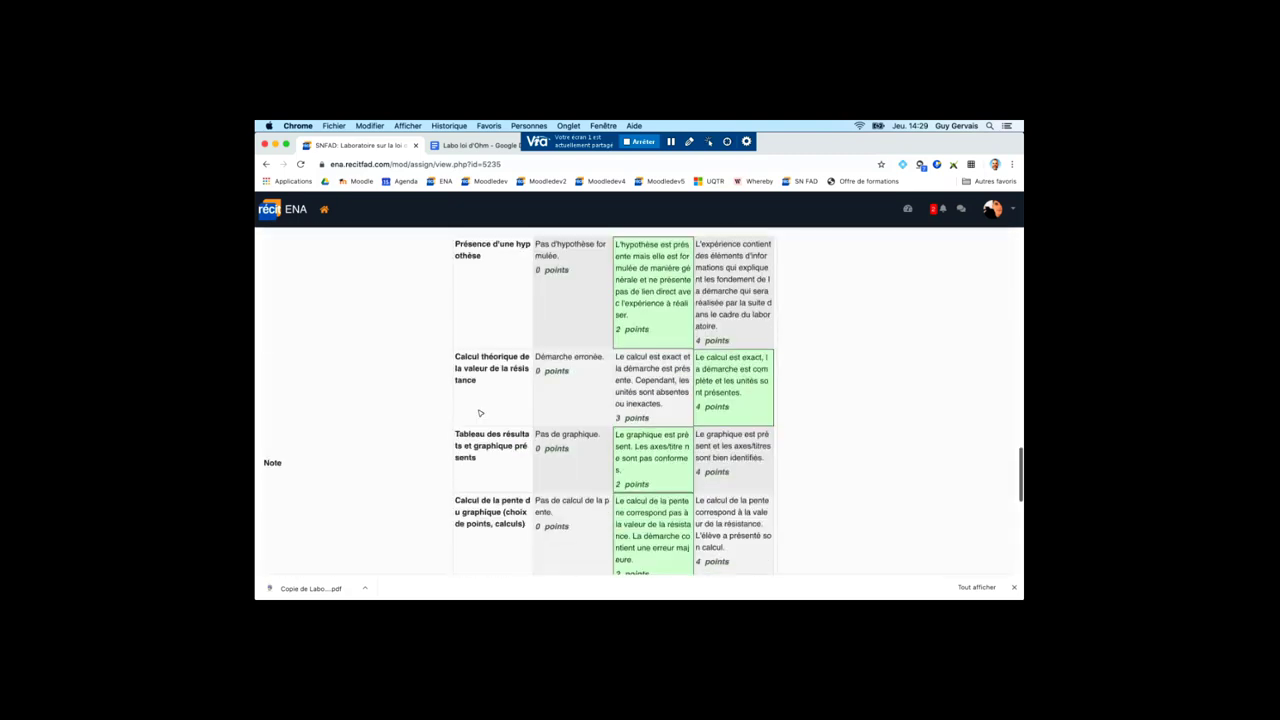
pyautogui.scroll(-4, 479, 413)
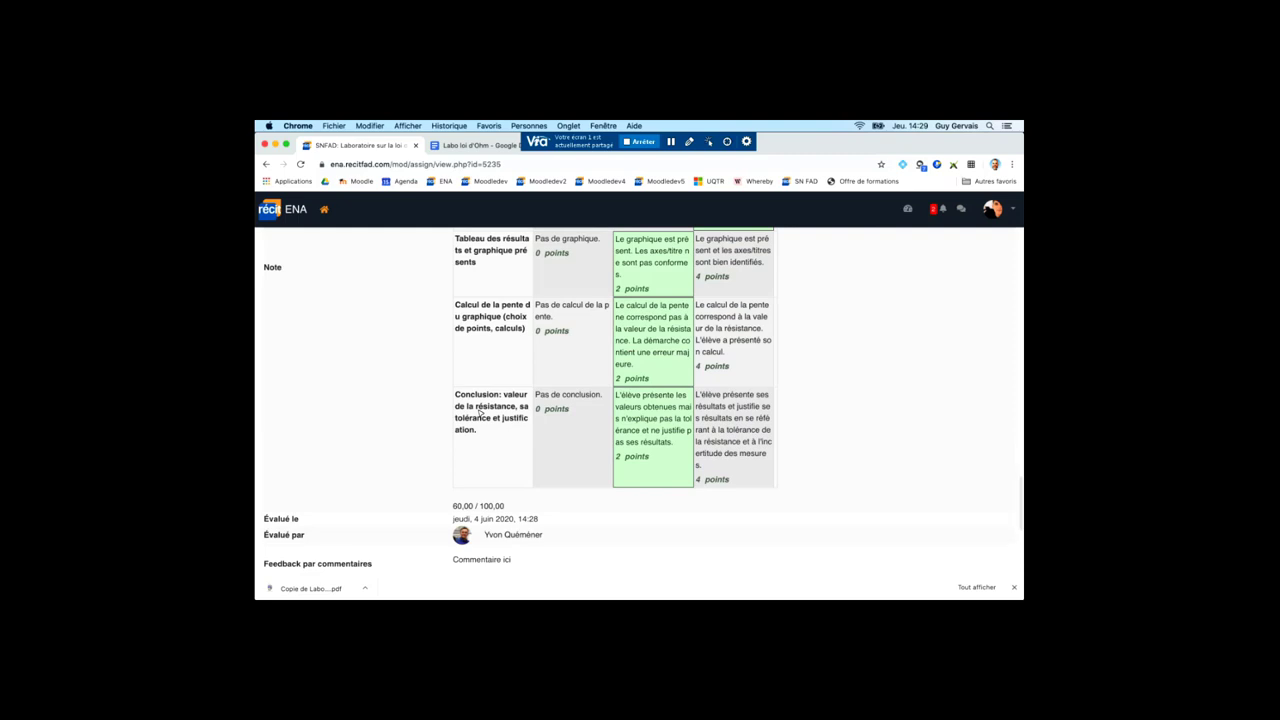
pyautogui.scroll(-2, 479, 413)
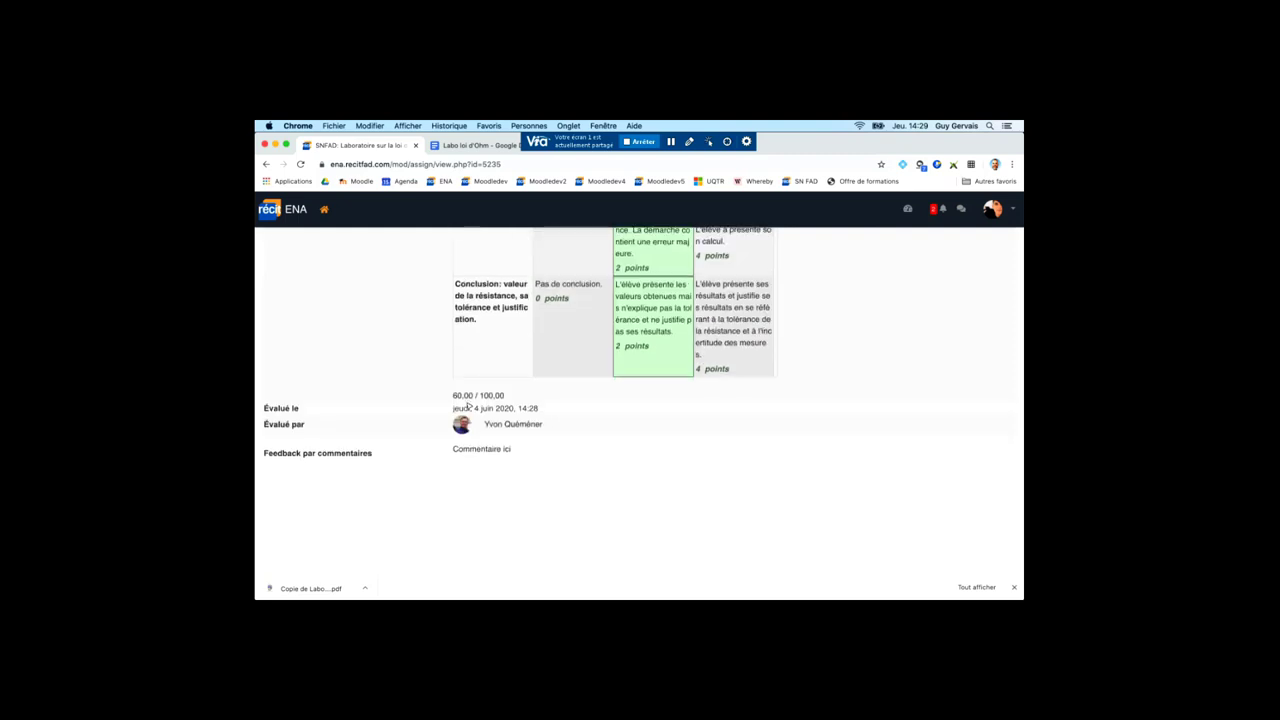
pyautogui.scroll(-1, 476, 398)
# - Go back over the submitted file and Statut de remise, then recheck the rubric feedback and grade
pyautogui.scroll(12, 476, 398)
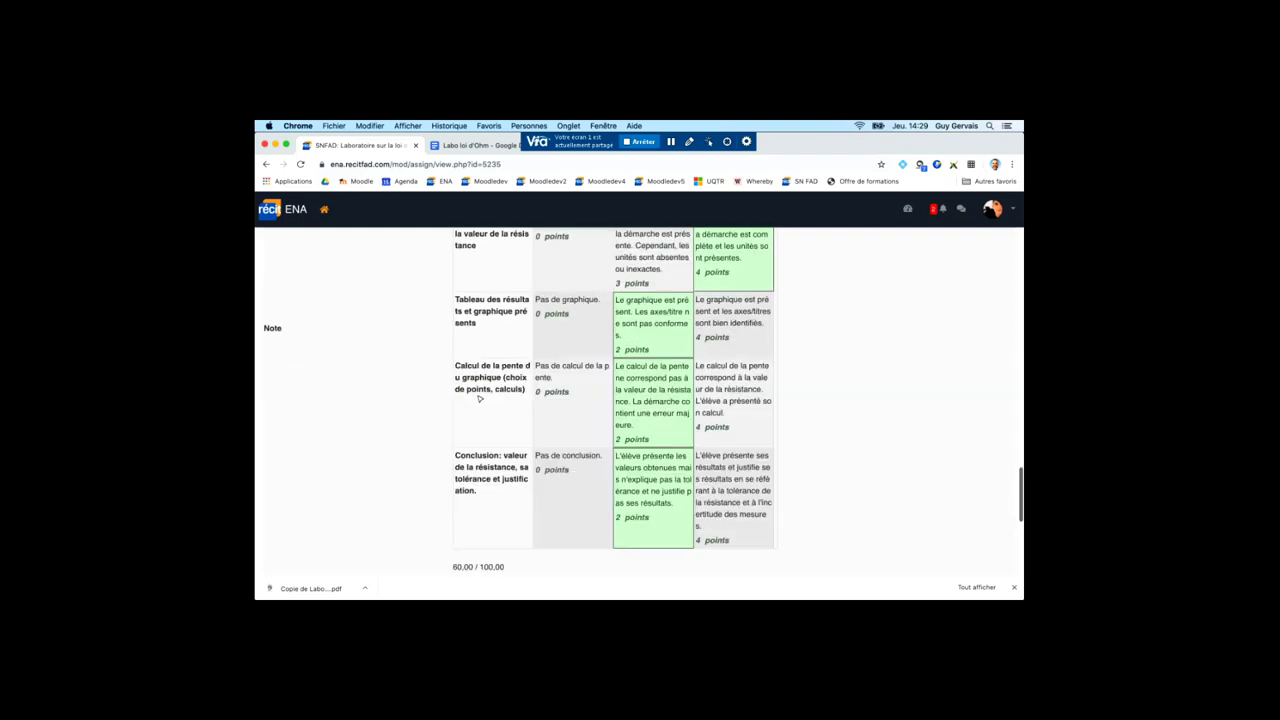
pyautogui.scroll(6, 480, 399)
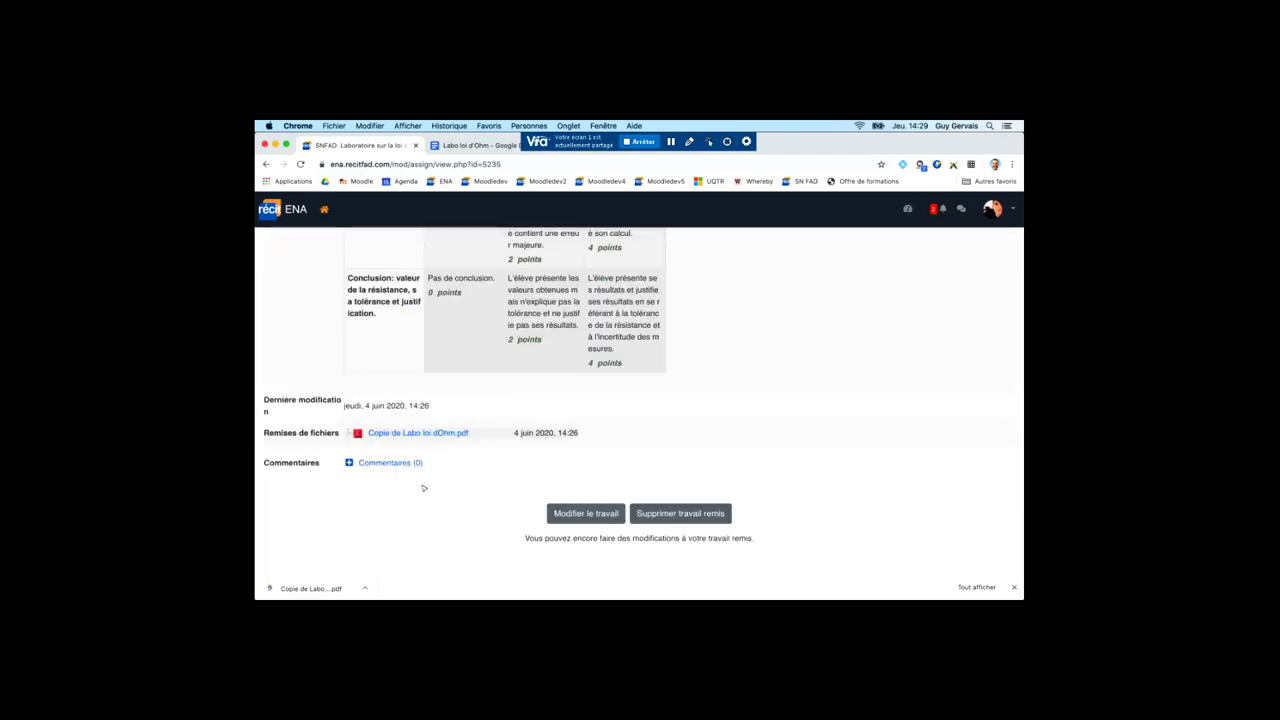
pyautogui.scroll(15, 423, 488)
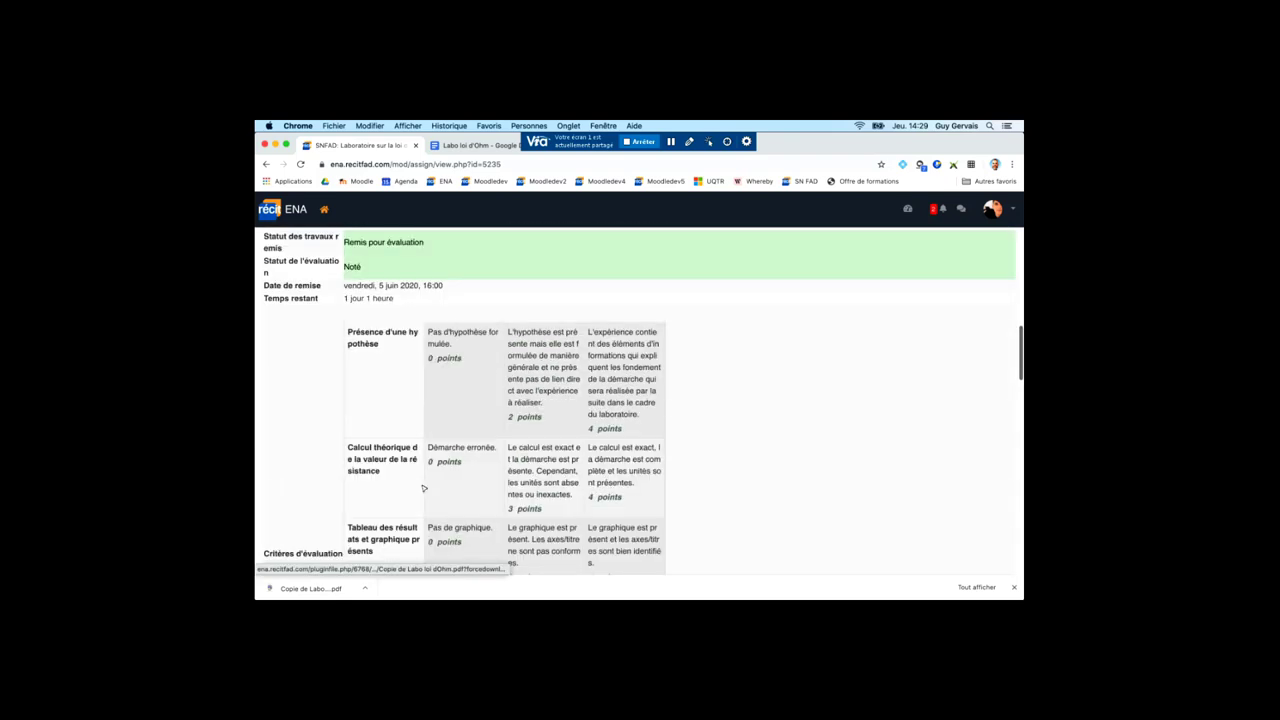
pyautogui.scroll(-2, 423, 488)
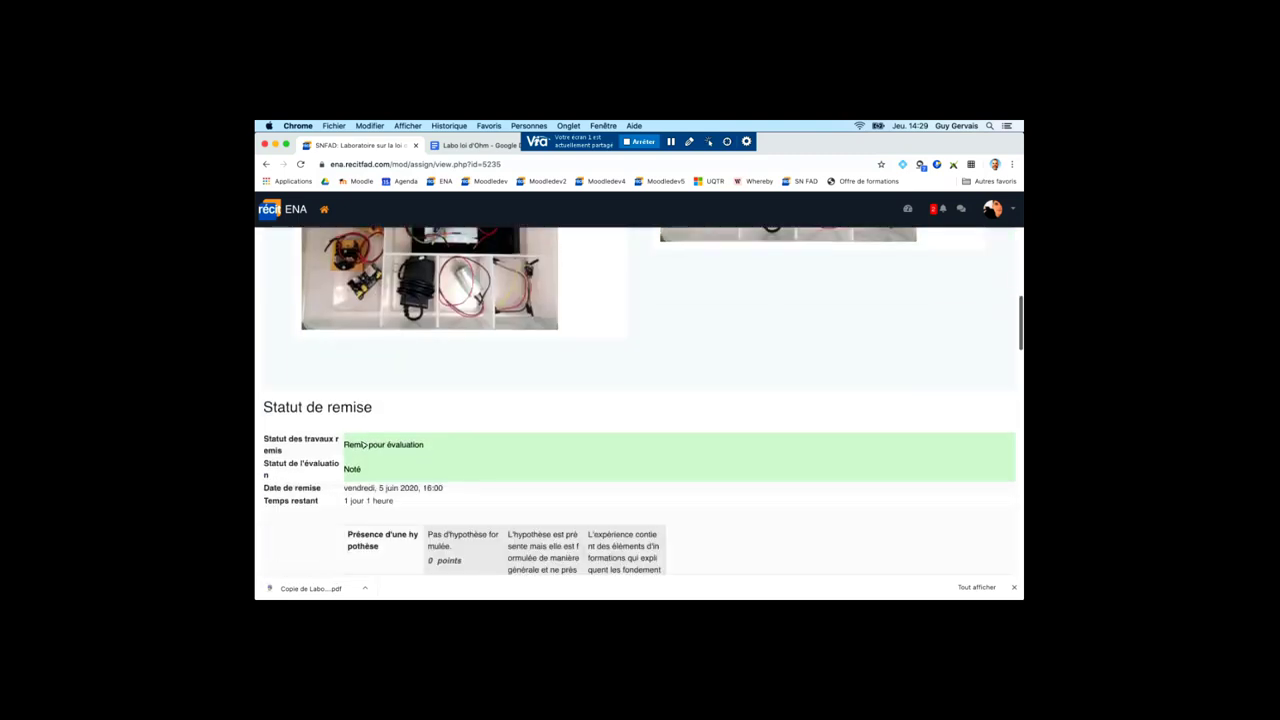
pyautogui.scroll(-10, 393, 457)
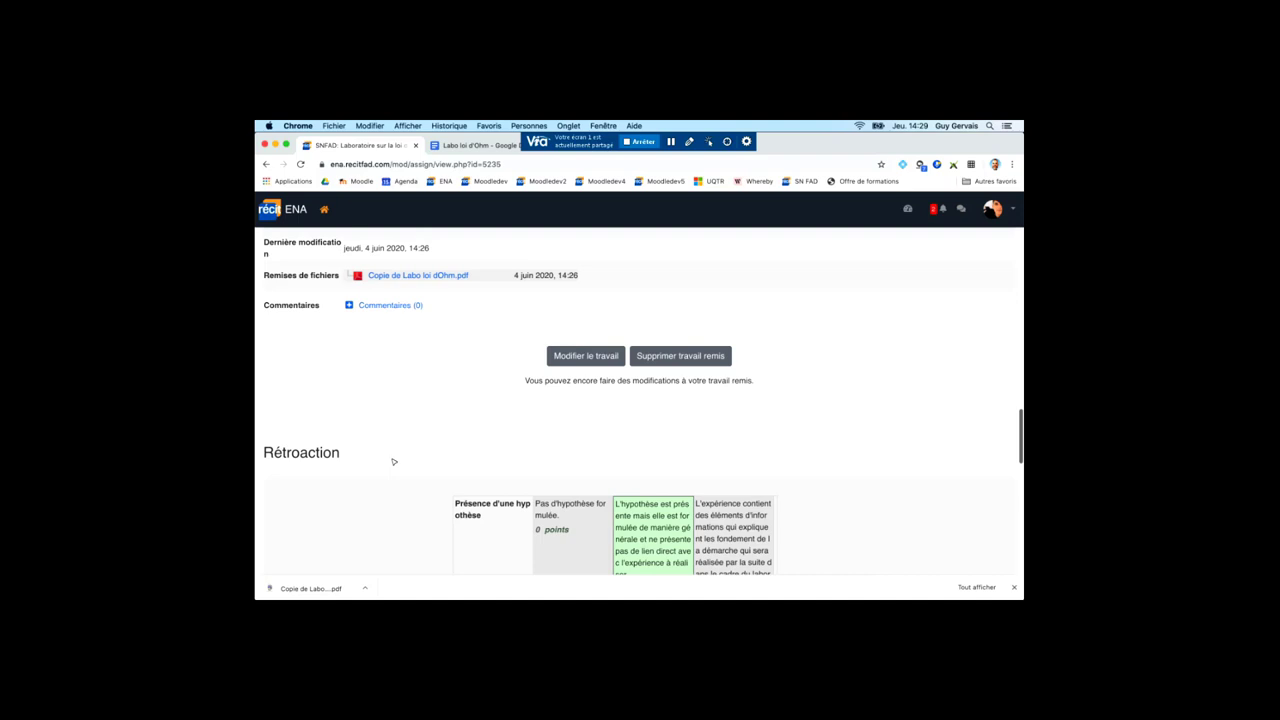
pyautogui.scroll(-8, 393, 462)
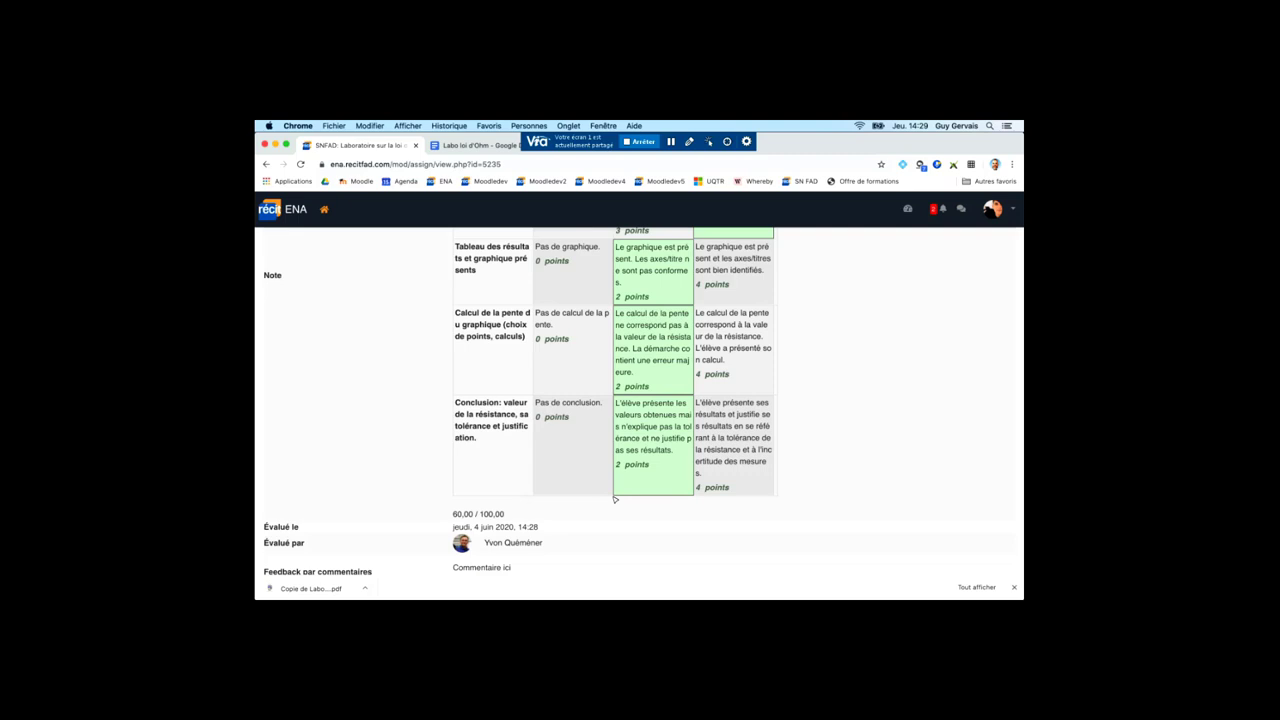
# - Open the student's grade report for the Modèle de cours SNFAD course, then stop sharing the screen
pyautogui.scroll(15, 615, 499)
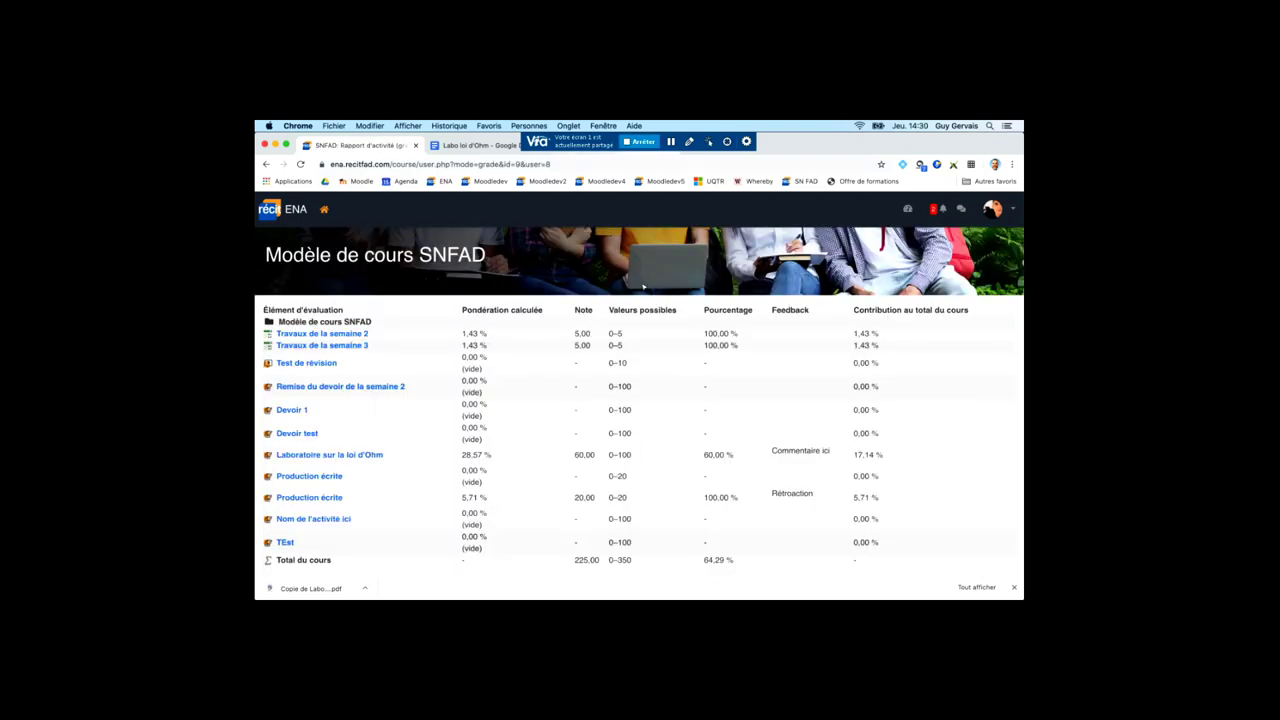
pyautogui.click(643, 142)
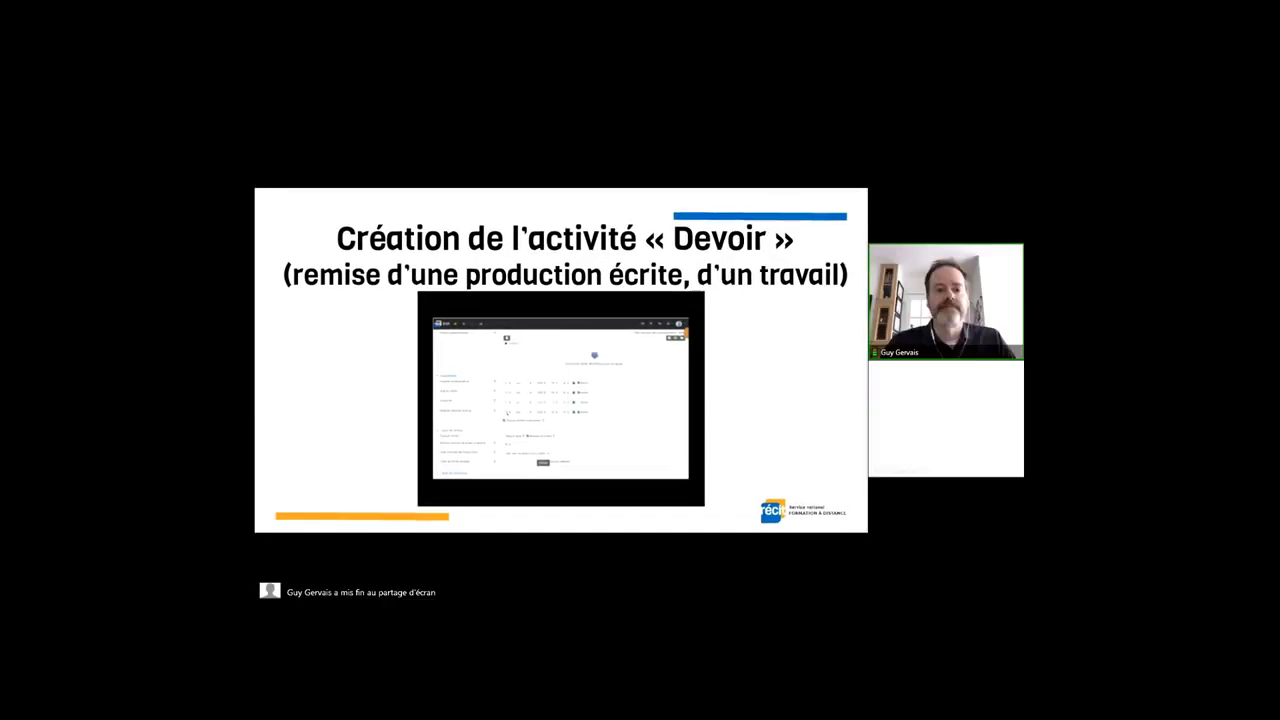
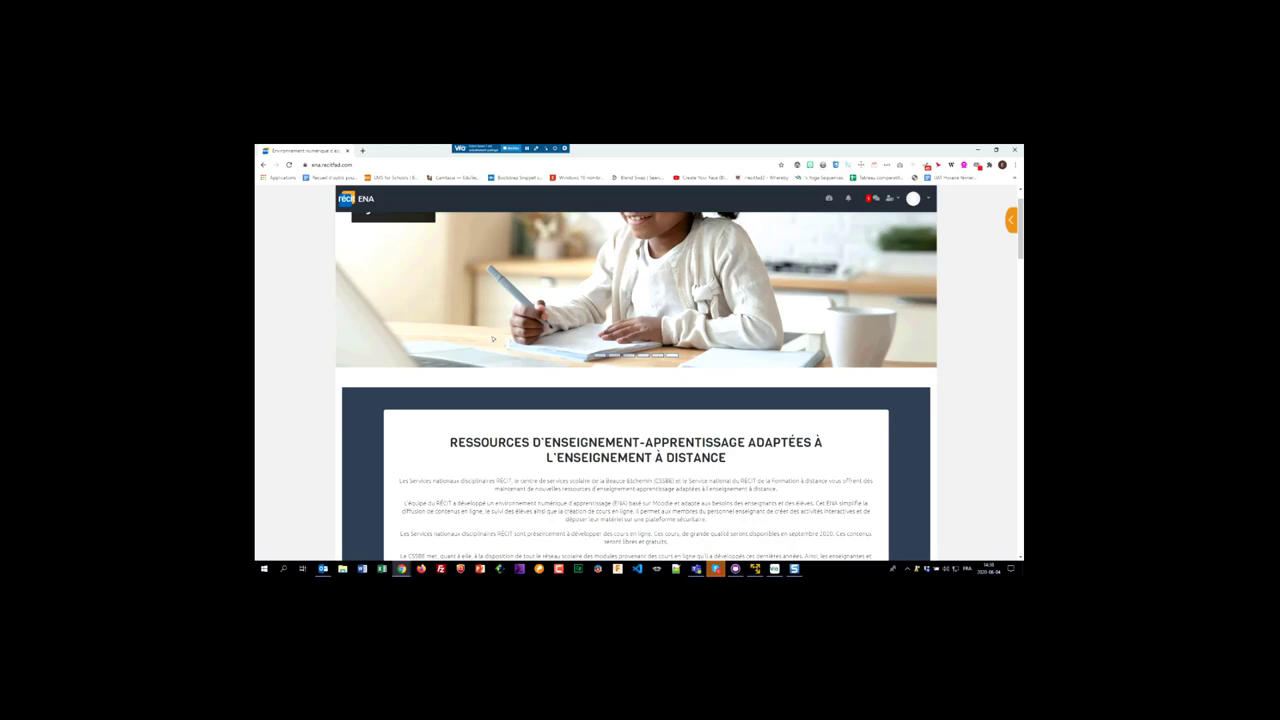
# - Open the Consultation modules page from the ENA home page
pyautogui.scroll(-1, 408, 274)
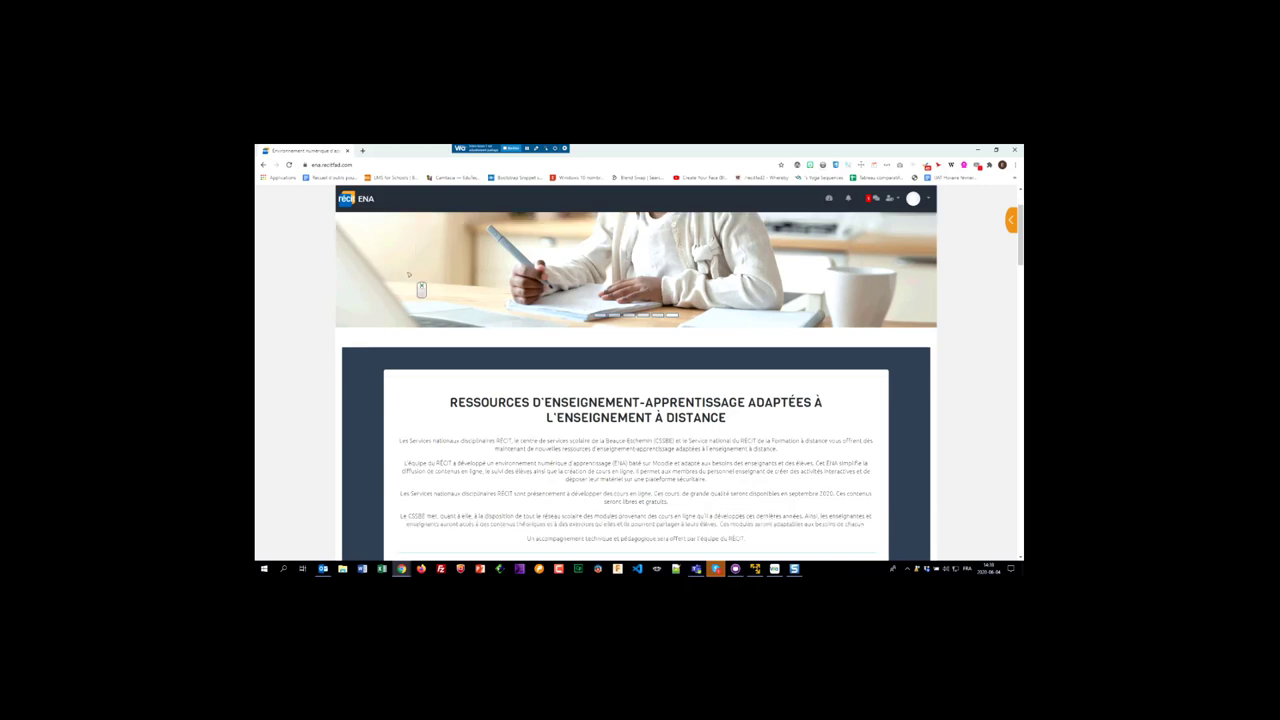
pyautogui.scroll(-3, 408, 274)
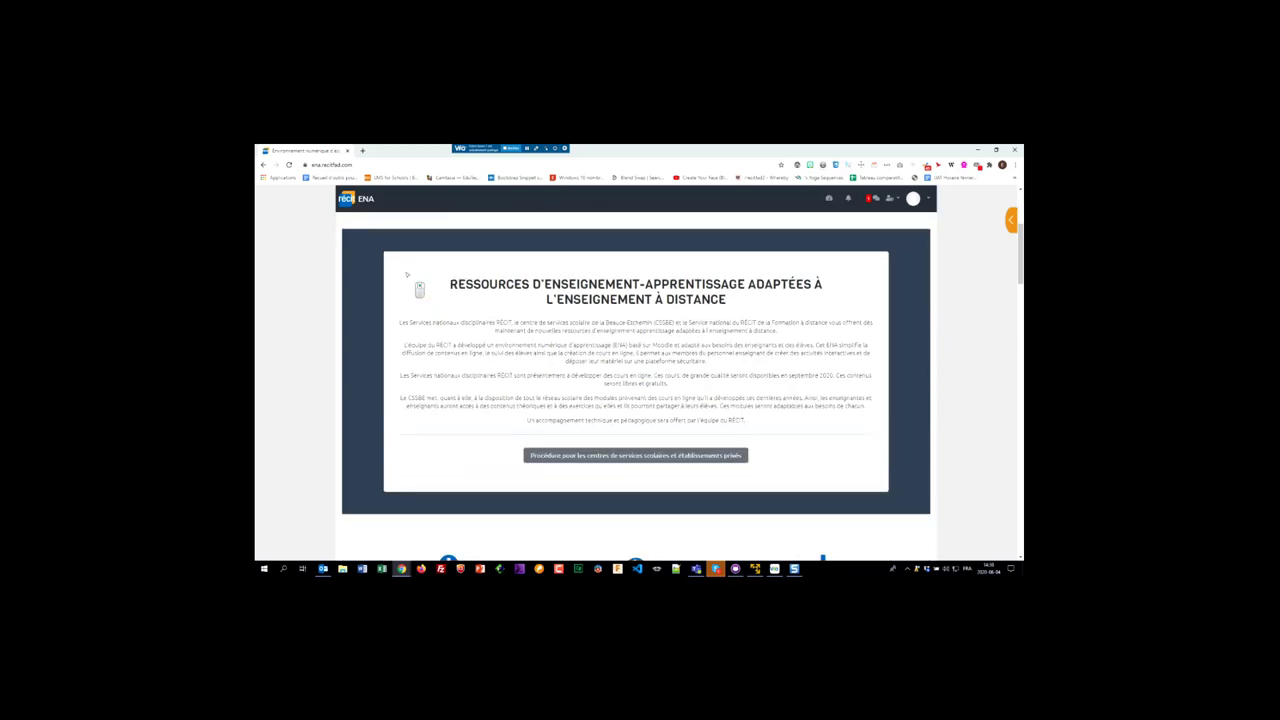
pyautogui.scroll(-4, 408, 274)
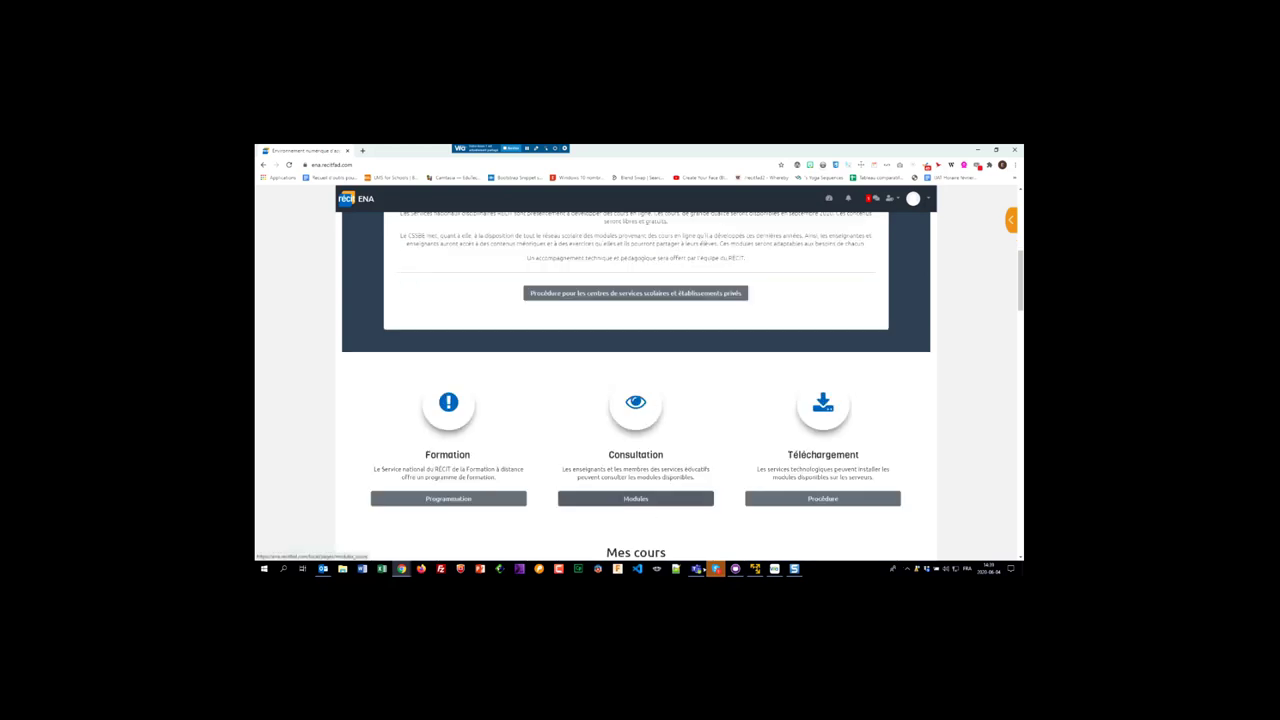
pyautogui.click(641, 500)
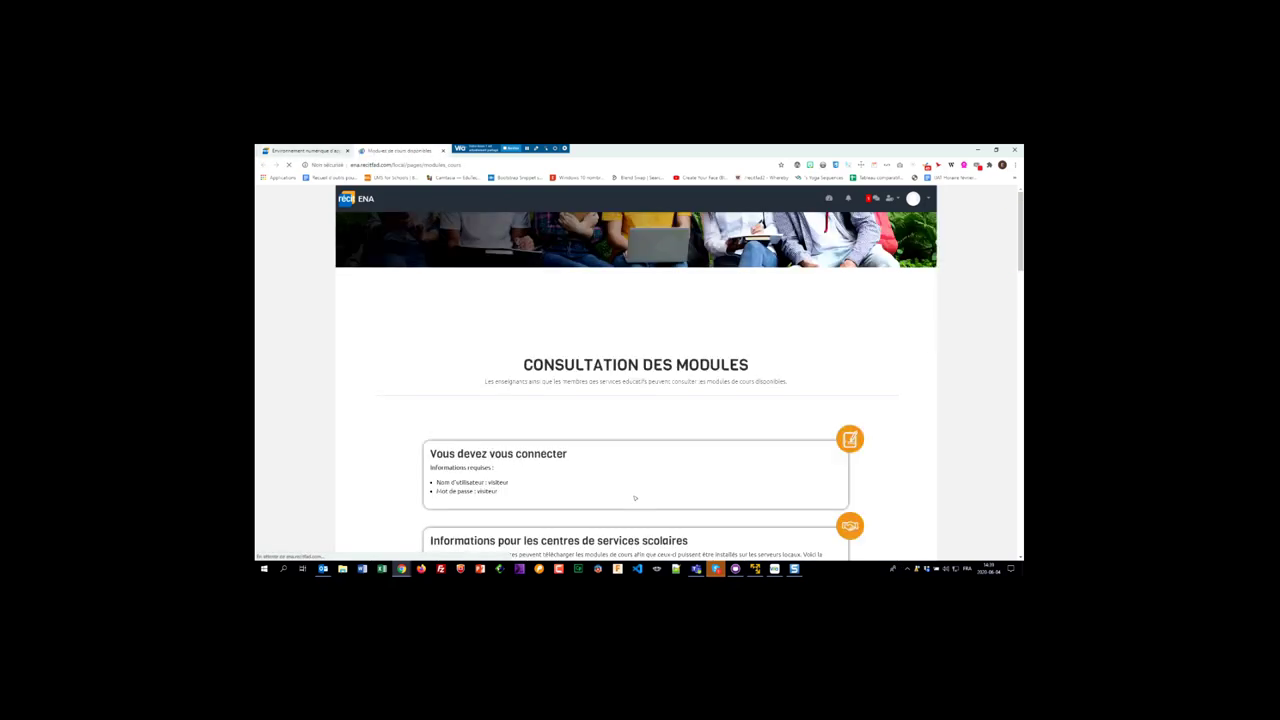
# - Look through the Consultation des modules page and open the English course Unit 1 - The Power of One
pyautogui.scroll(-2, 548, 452)
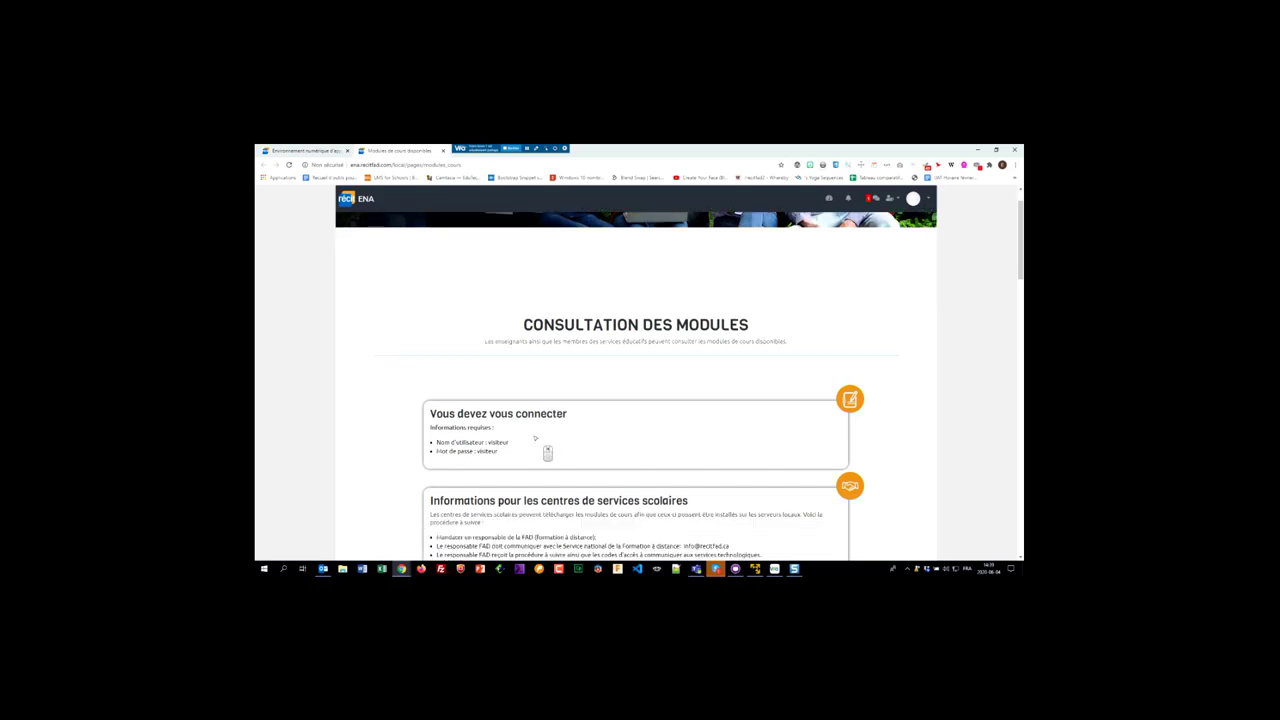
pyautogui.scroll(-3, 535, 438)
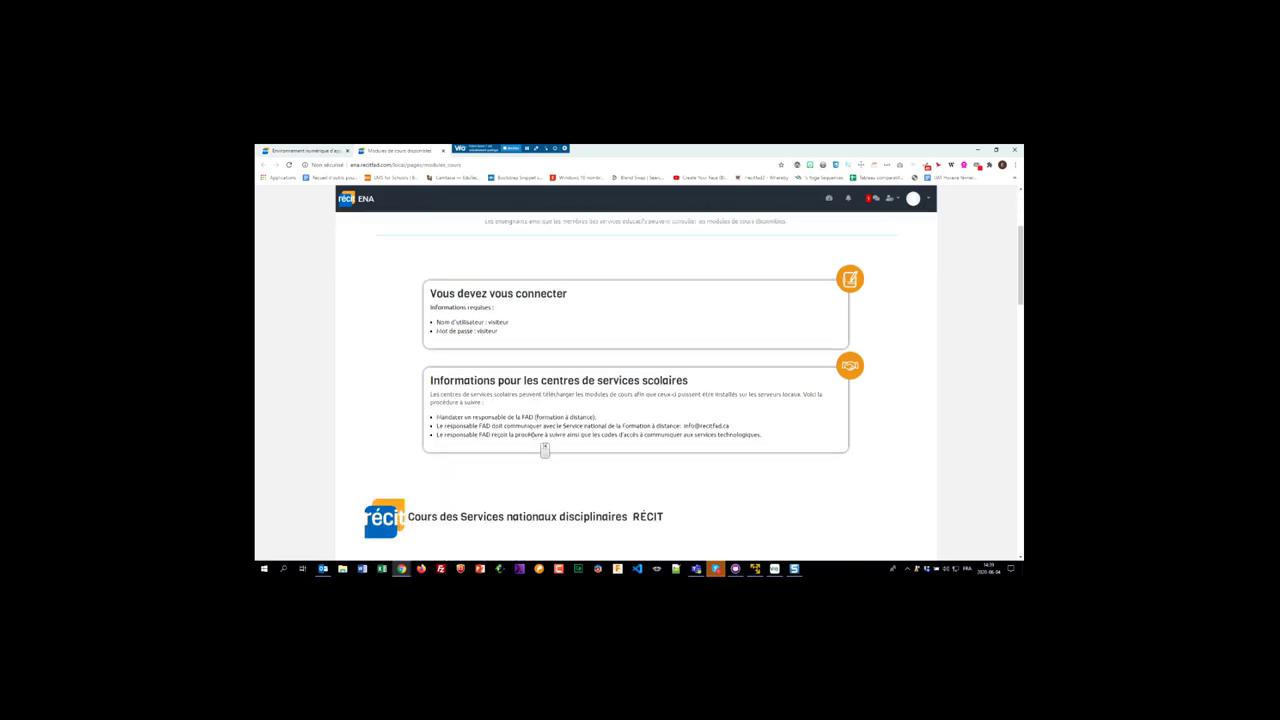
pyautogui.scroll(-1, 533, 435)
pyautogui.scroll(-1, 531, 434)
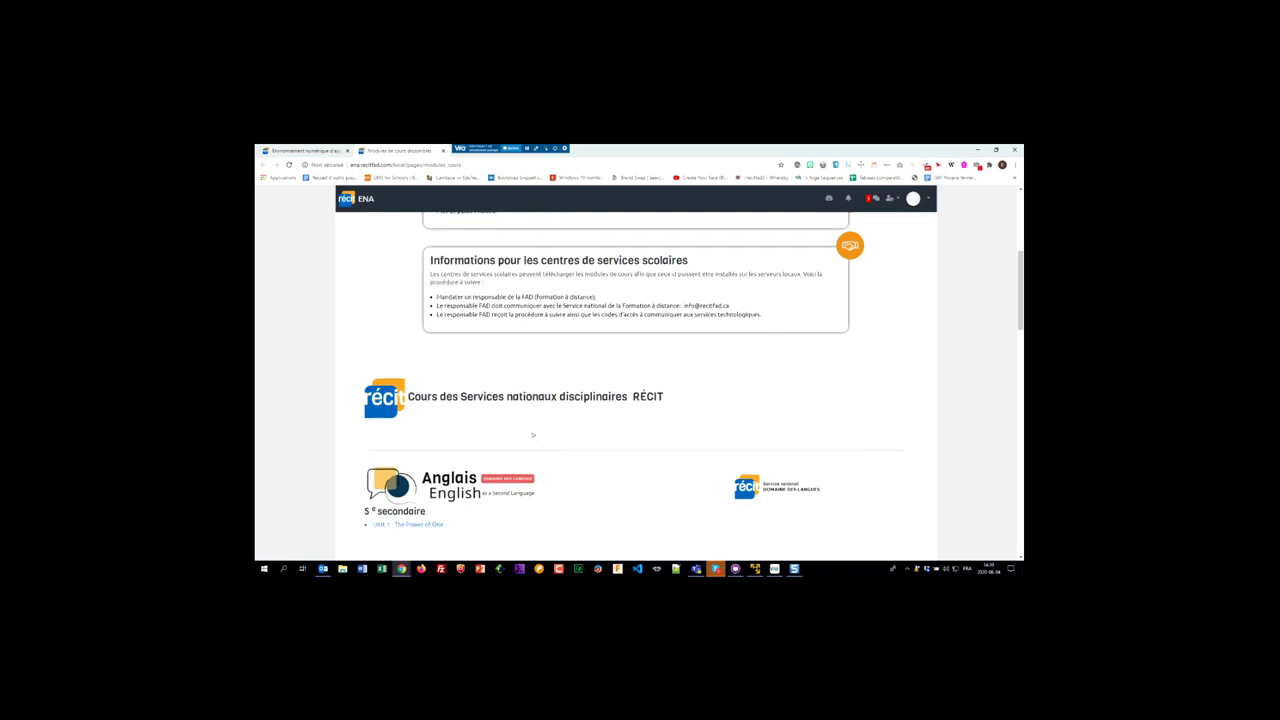
pyautogui.scroll(-1, 531, 434)
pyautogui.scroll(-1, 522, 435)
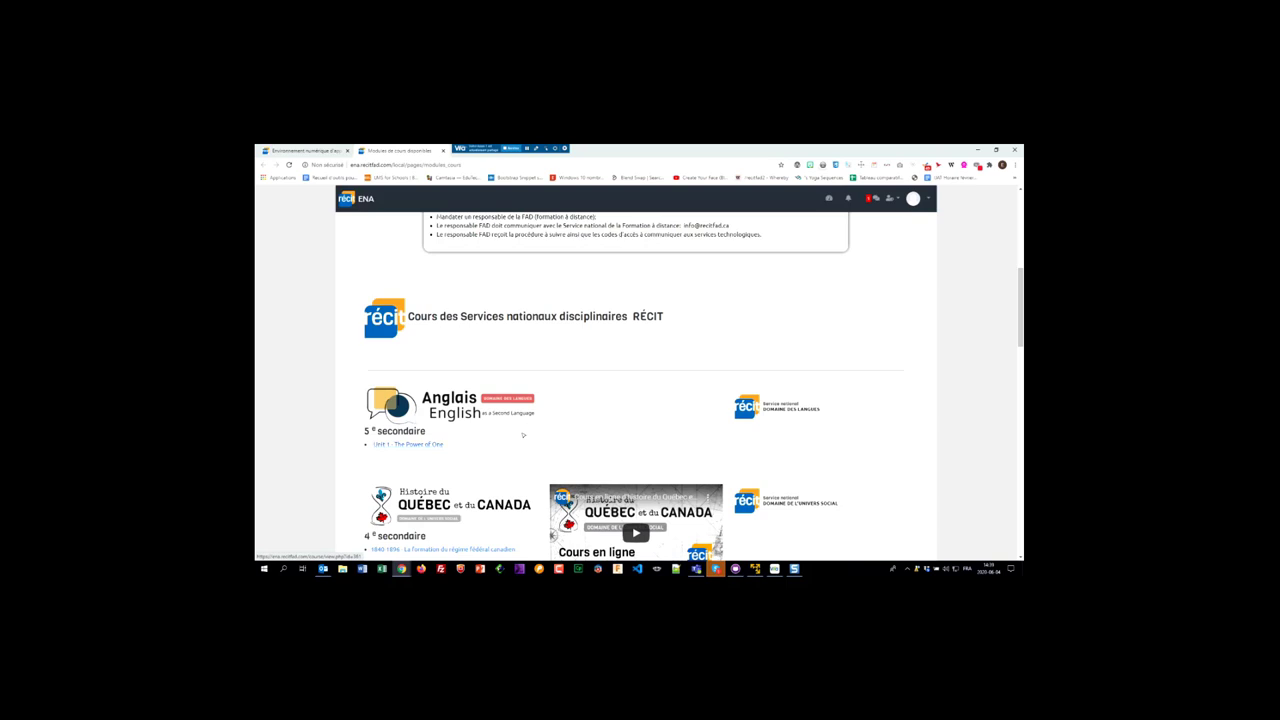
pyautogui.click(437, 445)
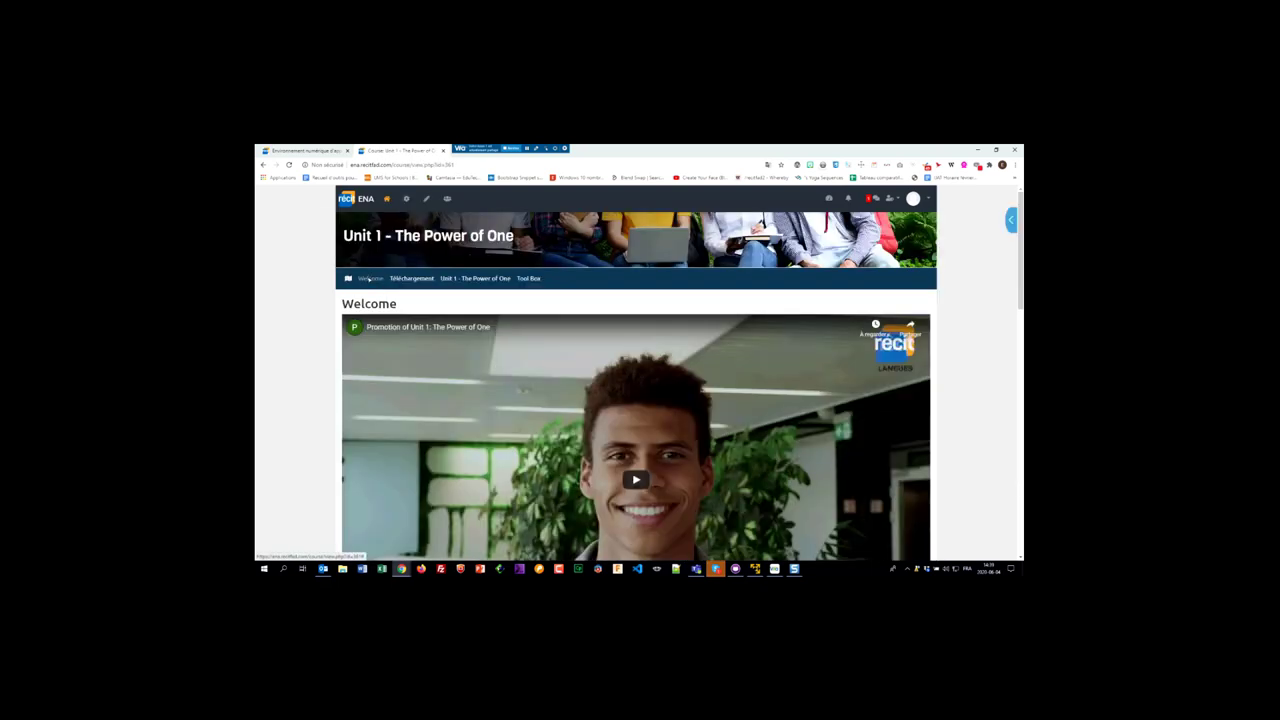
# - Review the Welcome section of Unit 1, including À propos, Mise en garde, Licence d'utilisation and the required installations
pyautogui.scroll(-3, 416, 340)
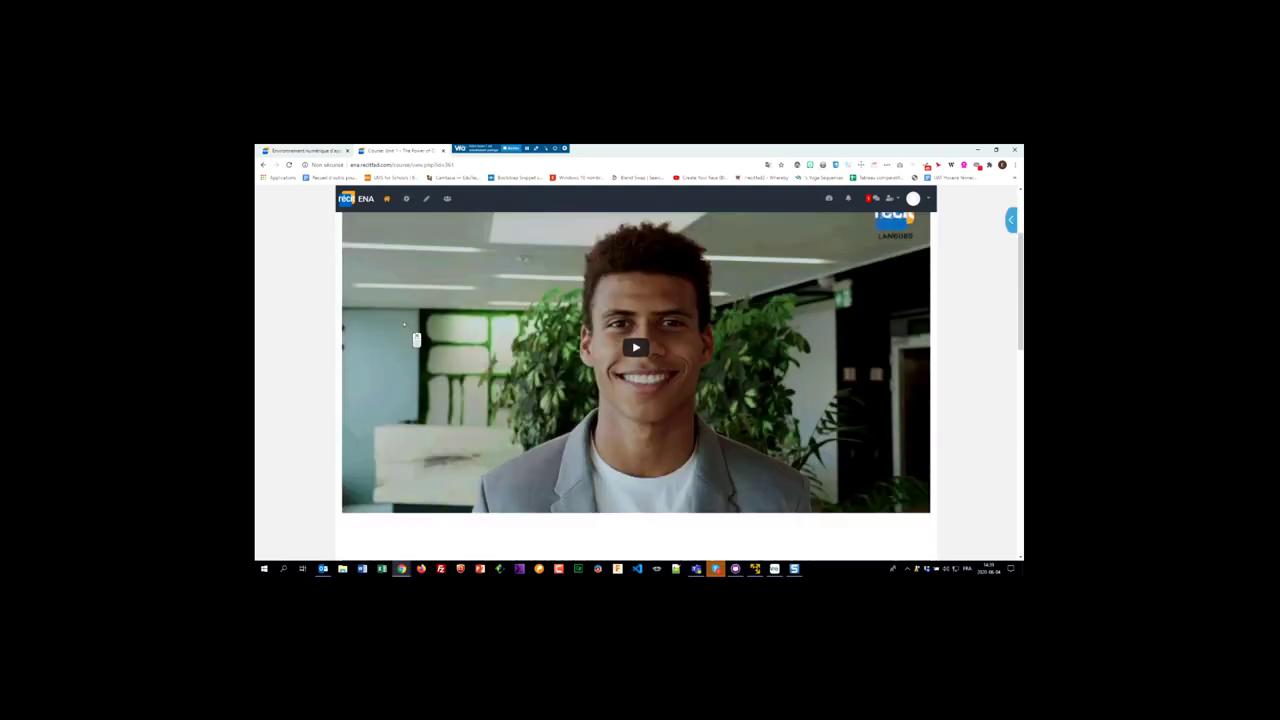
pyautogui.scroll(-3, 416, 340)
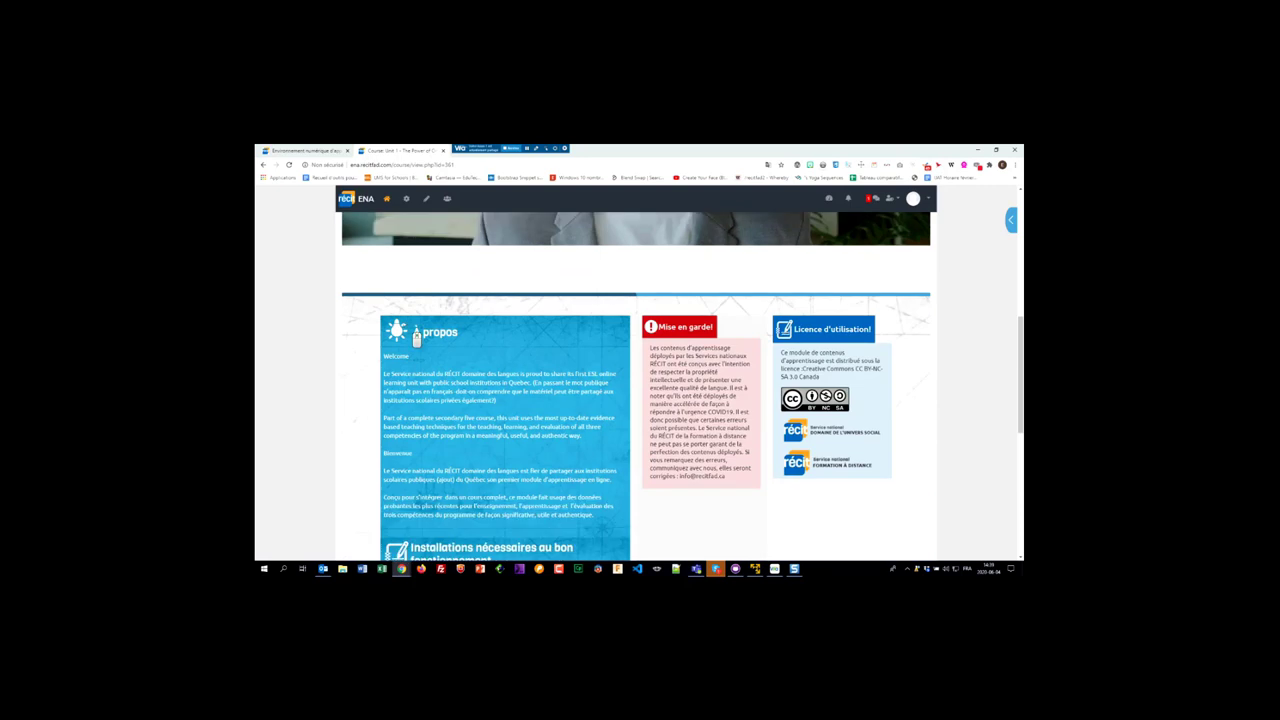
pyautogui.scroll(-3, 416, 340)
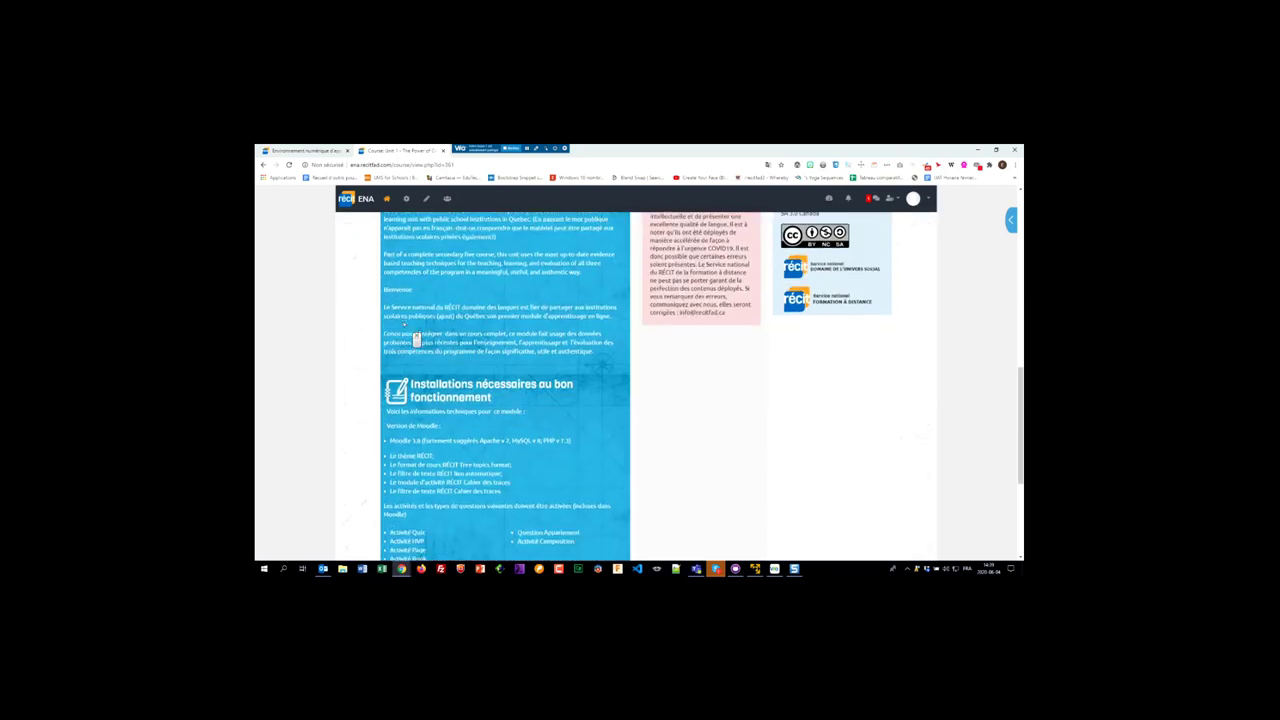
pyautogui.scroll(-2, 416, 340)
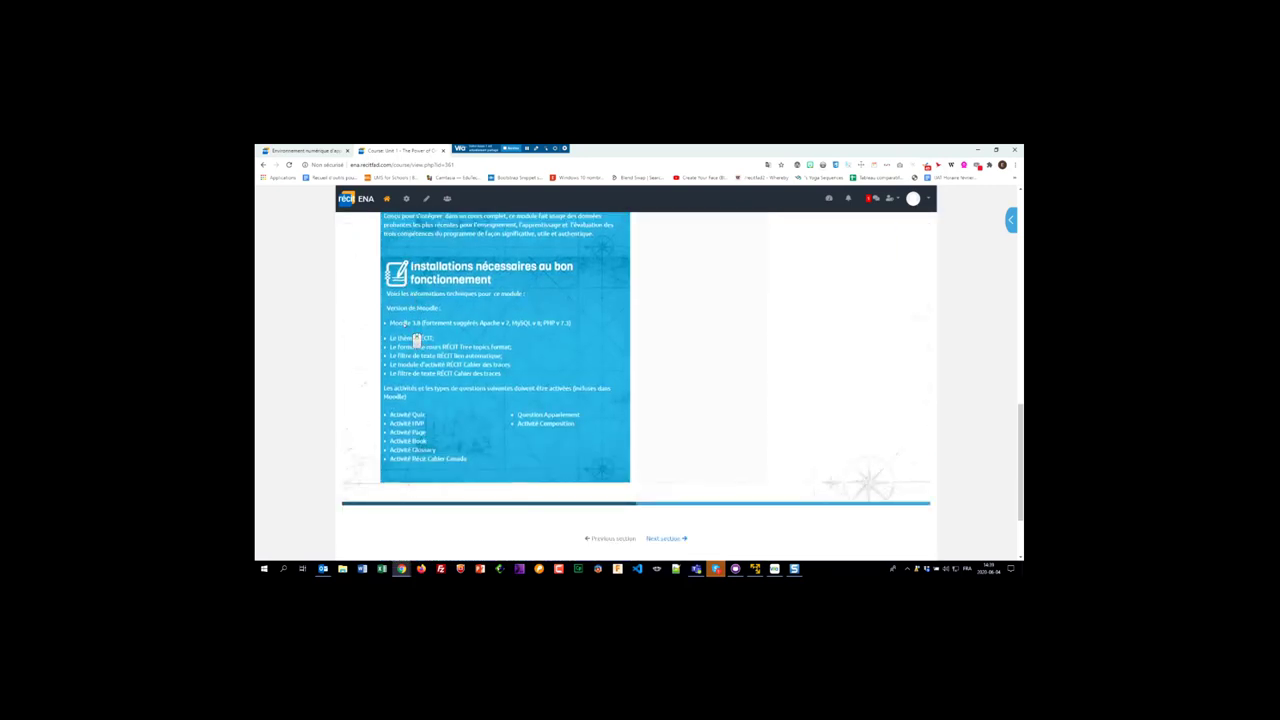
pyautogui.scroll(5, 416, 340)
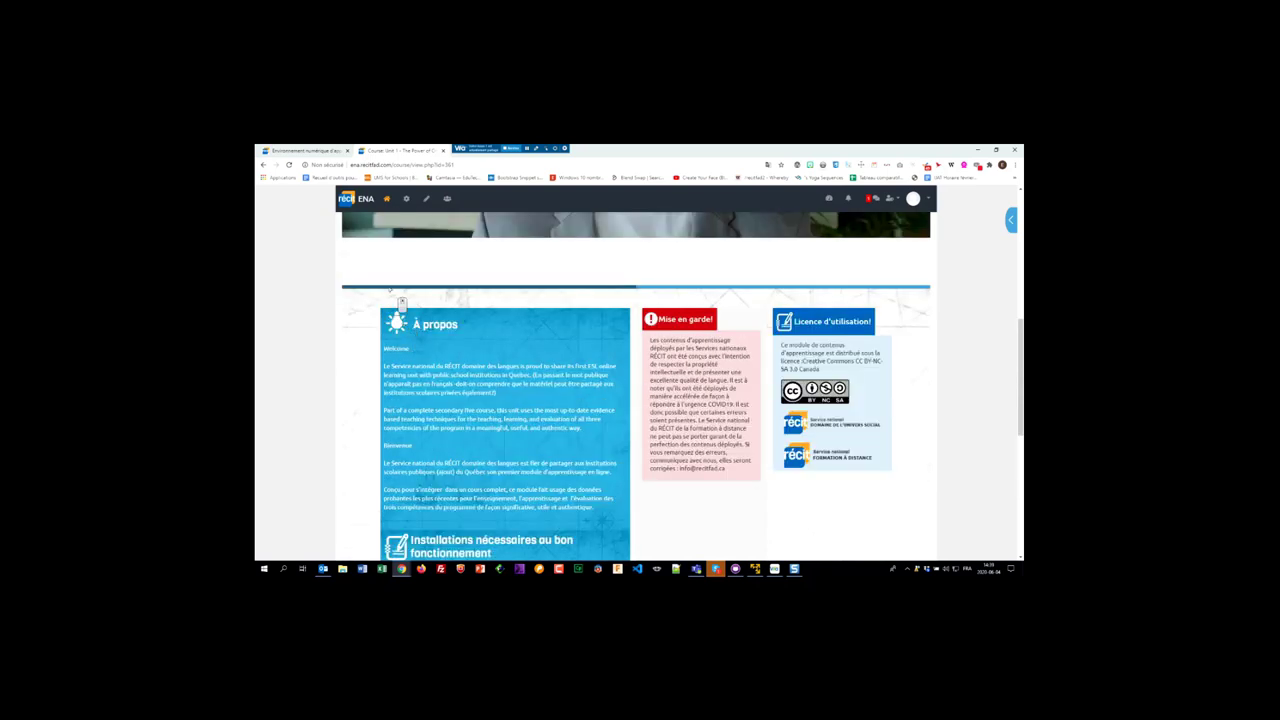
pyautogui.scroll(5, 401, 303)
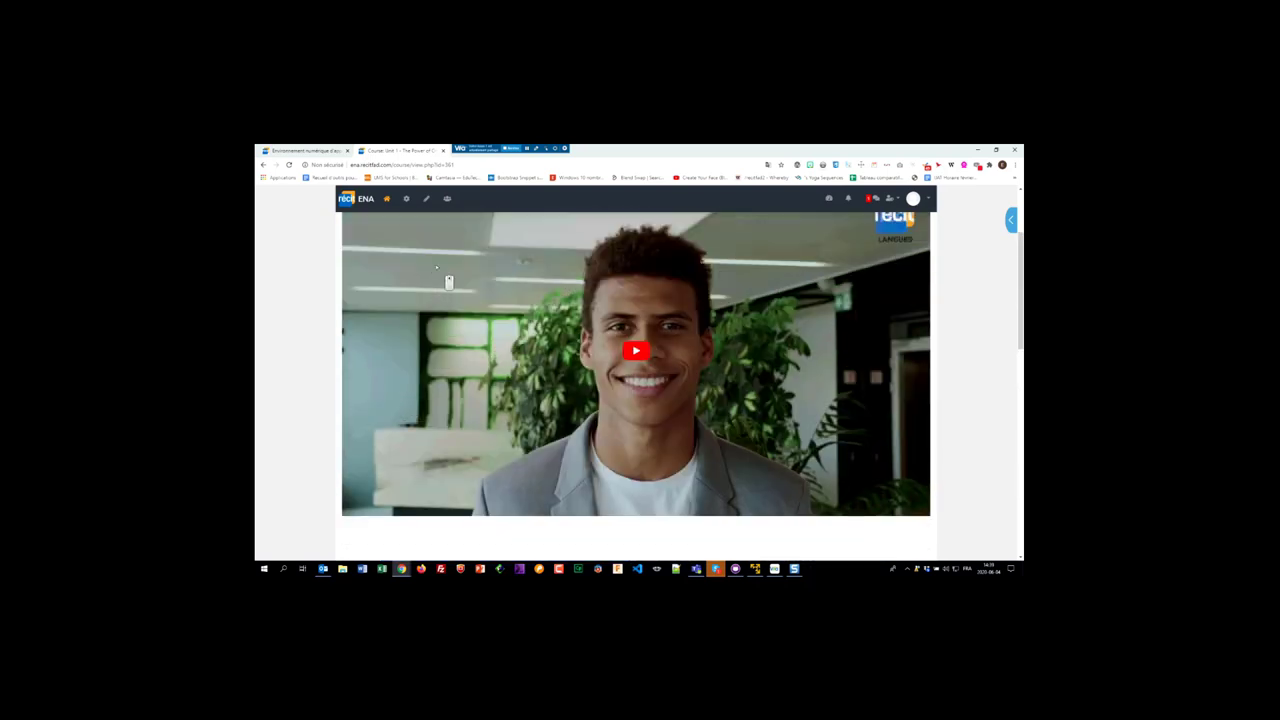
pyautogui.scroll(2, 449, 283)
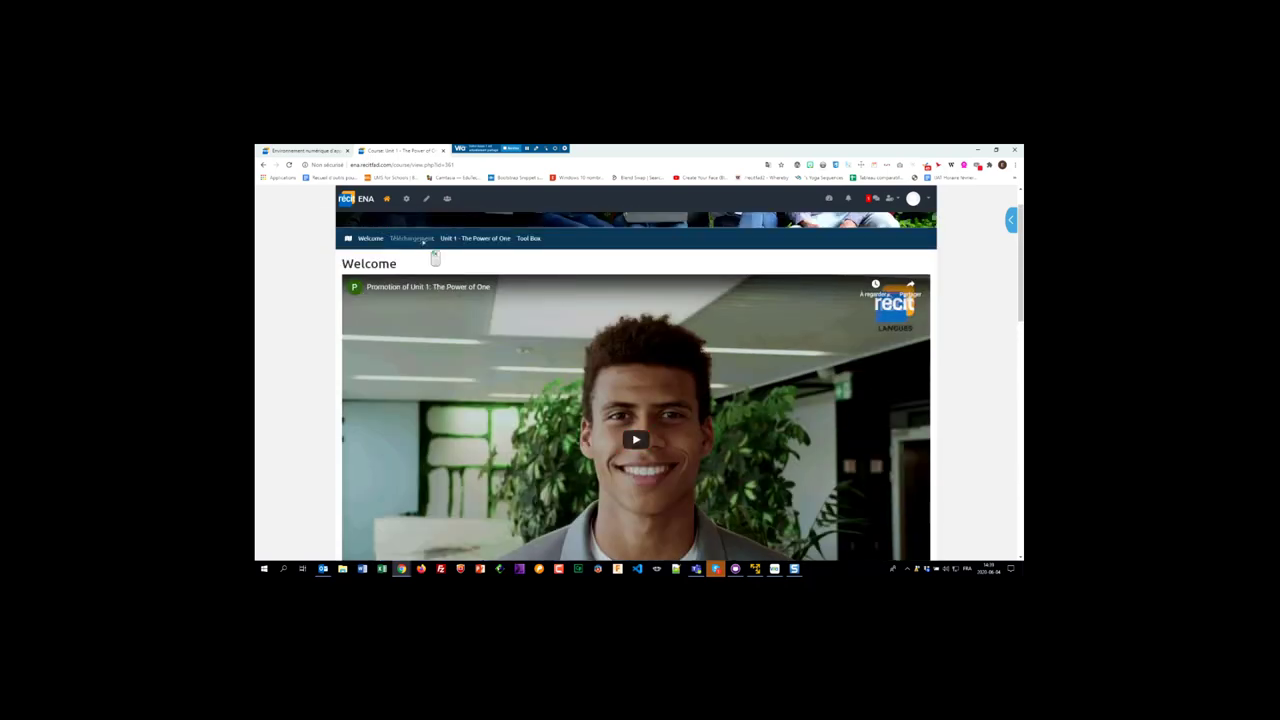
# - View the course's Téléchargement section and the activity list in the Unit 1 - The Power of One section
pyautogui.click(423, 240)
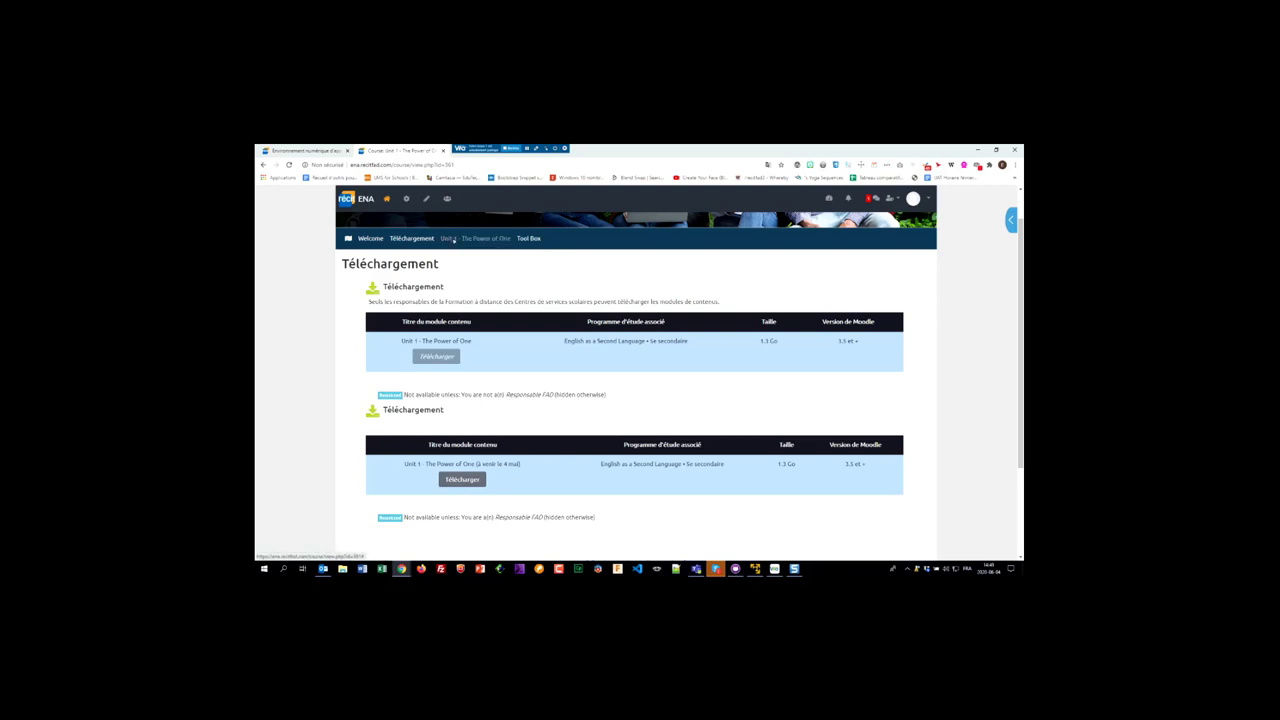
pyautogui.click(453, 240)
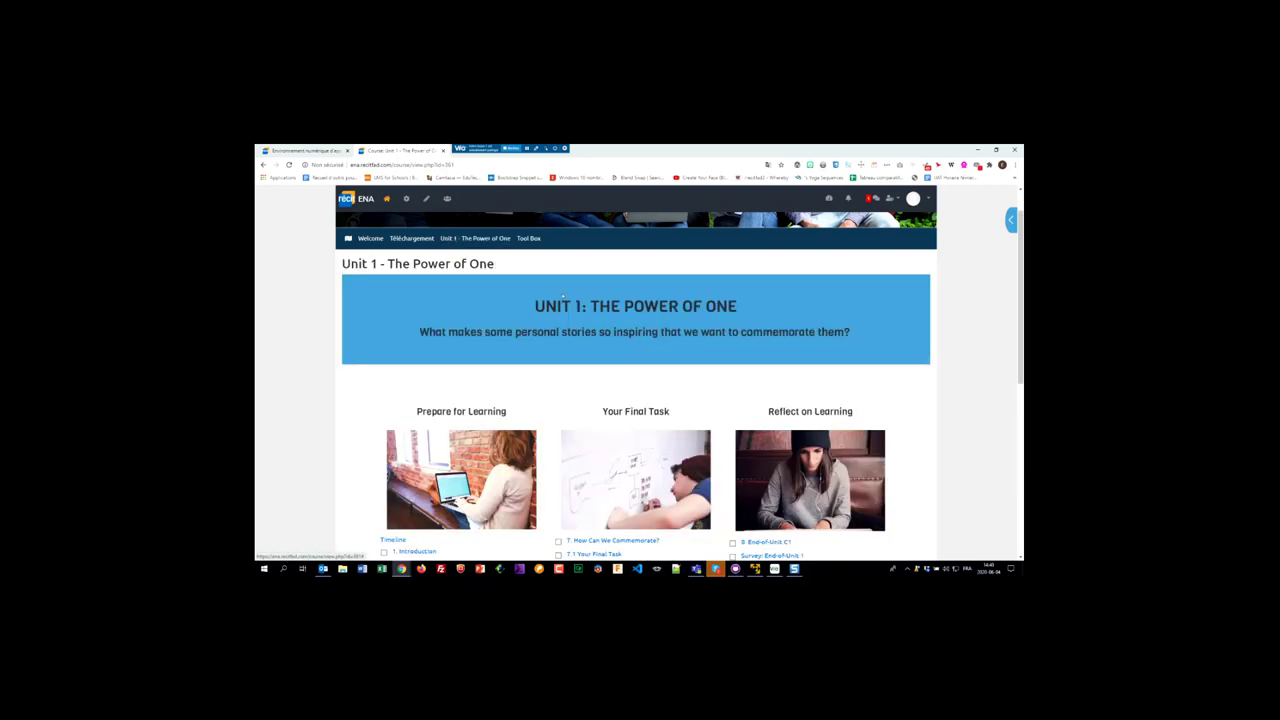
pyautogui.scroll(-2, 483, 276)
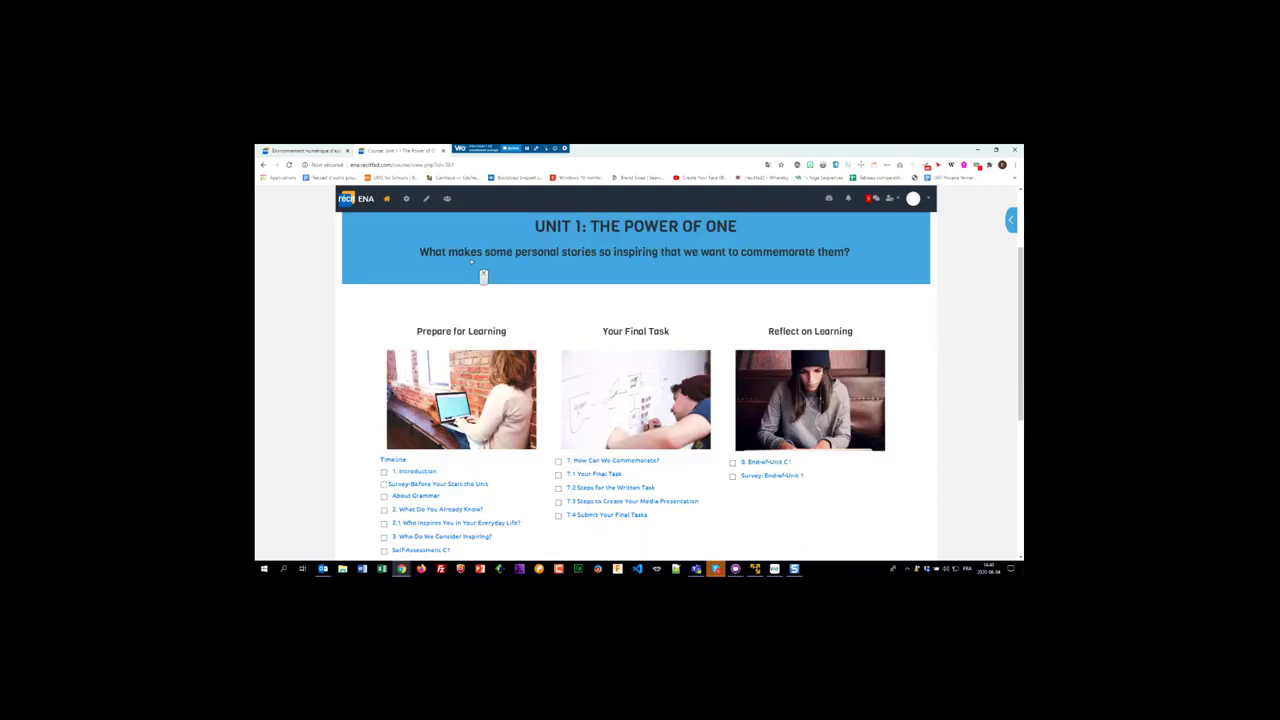
pyautogui.scroll(-2, 483, 276)
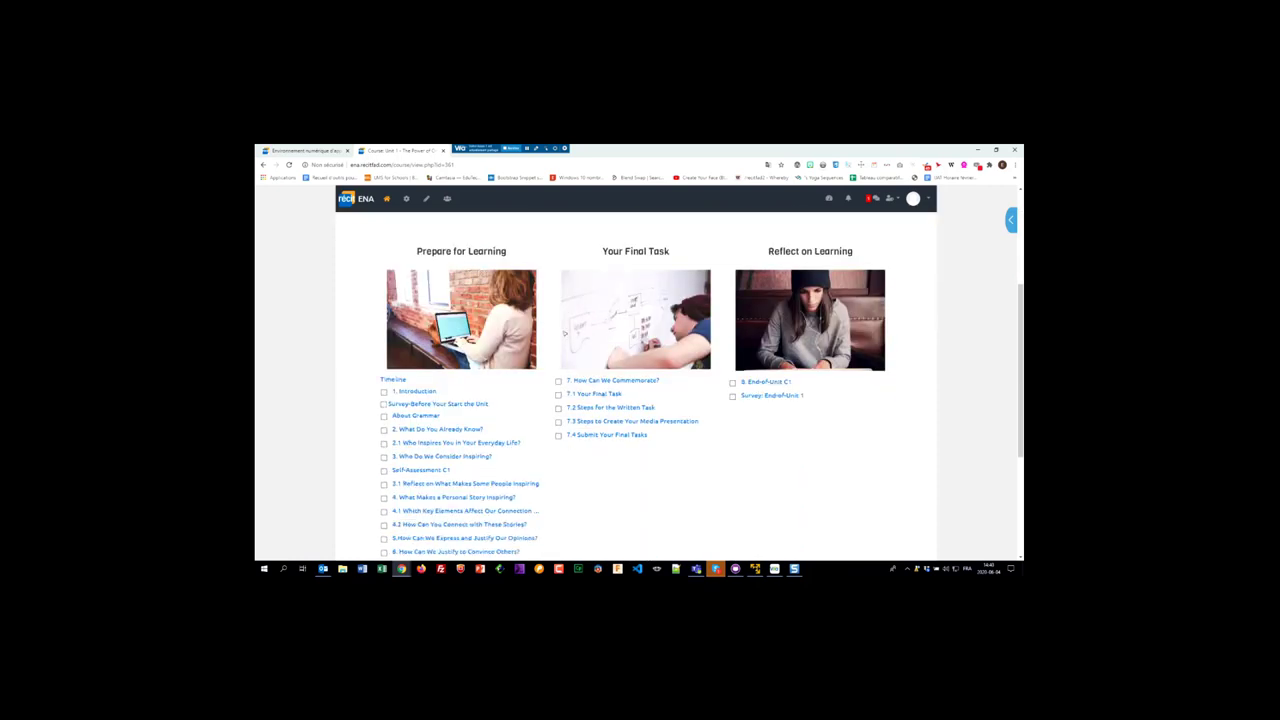
# - Open the Self-Assessment C1 questionnaire from the Prepare for Learning list and view its questions
pyautogui.click(420, 469)
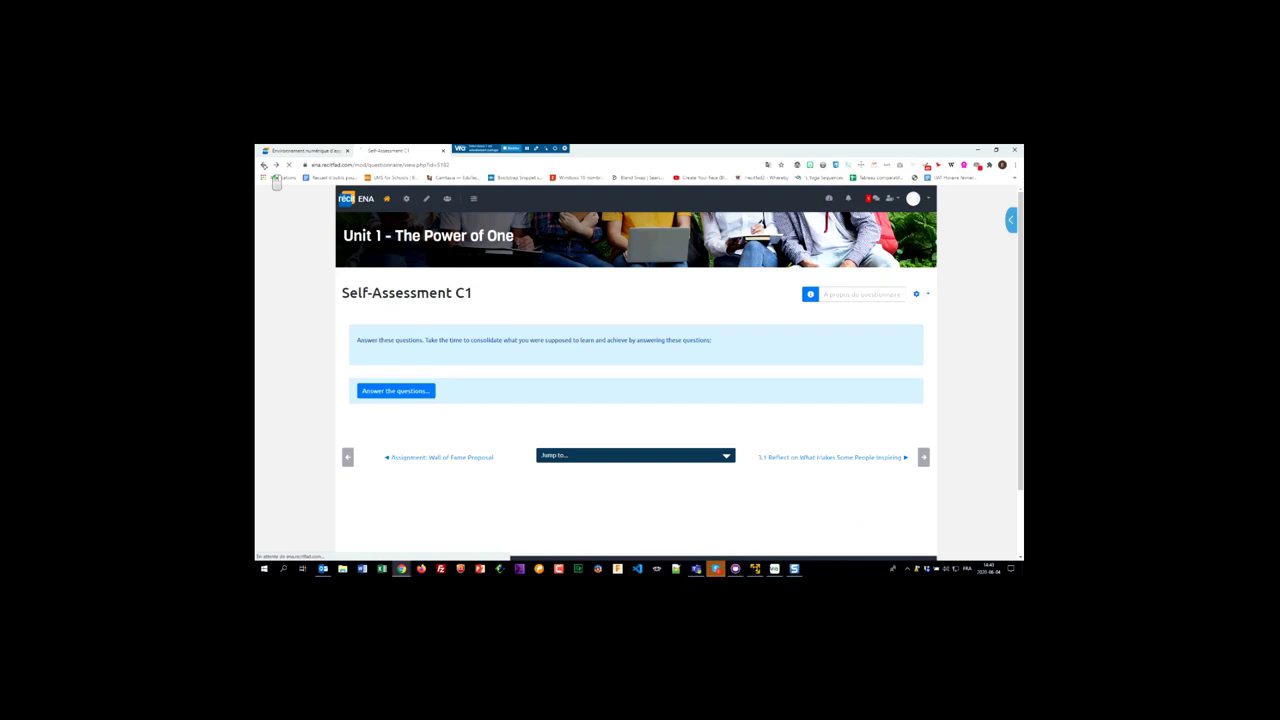
pyautogui.click(263, 164)
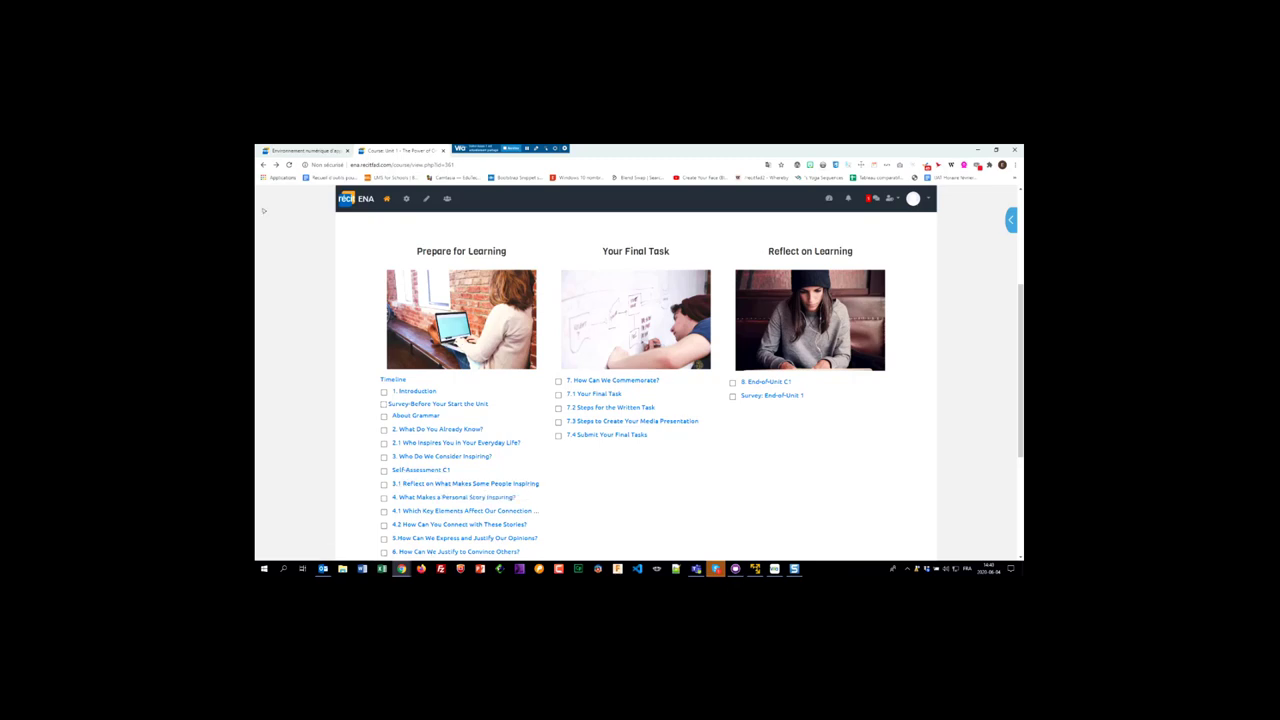
pyautogui.scroll(-1, 394, 237)
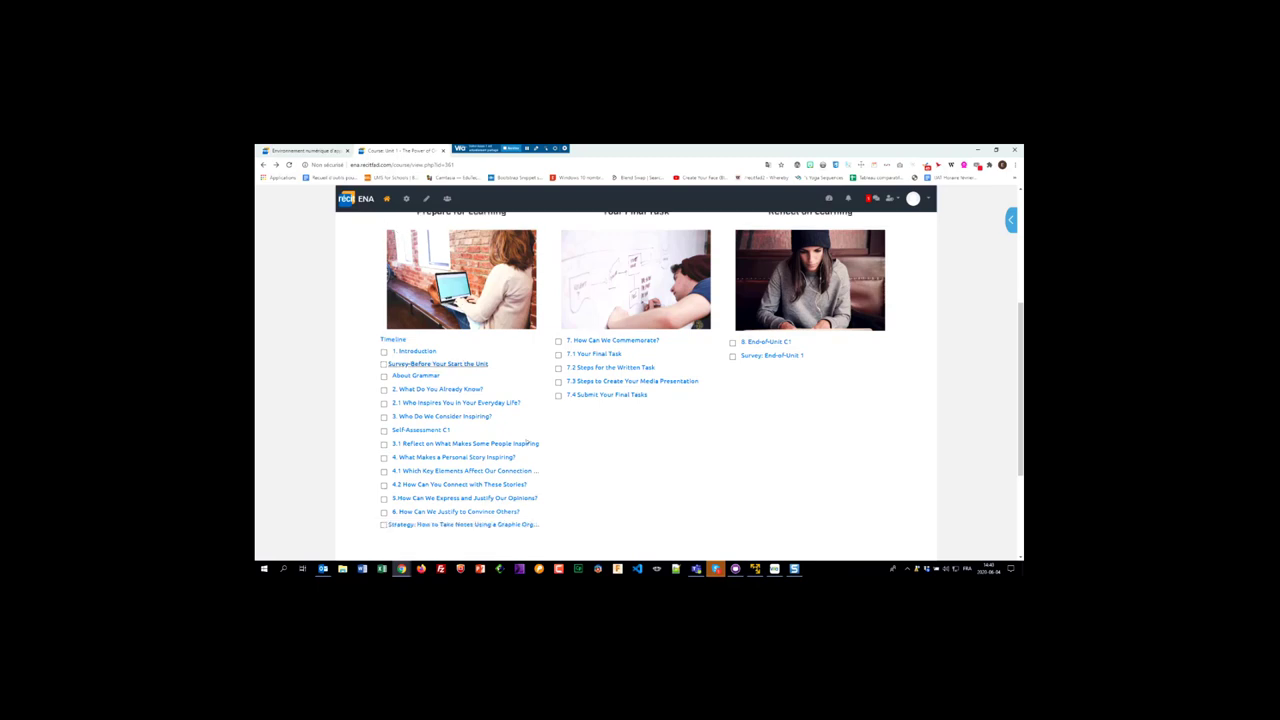
pyautogui.click(420, 429)
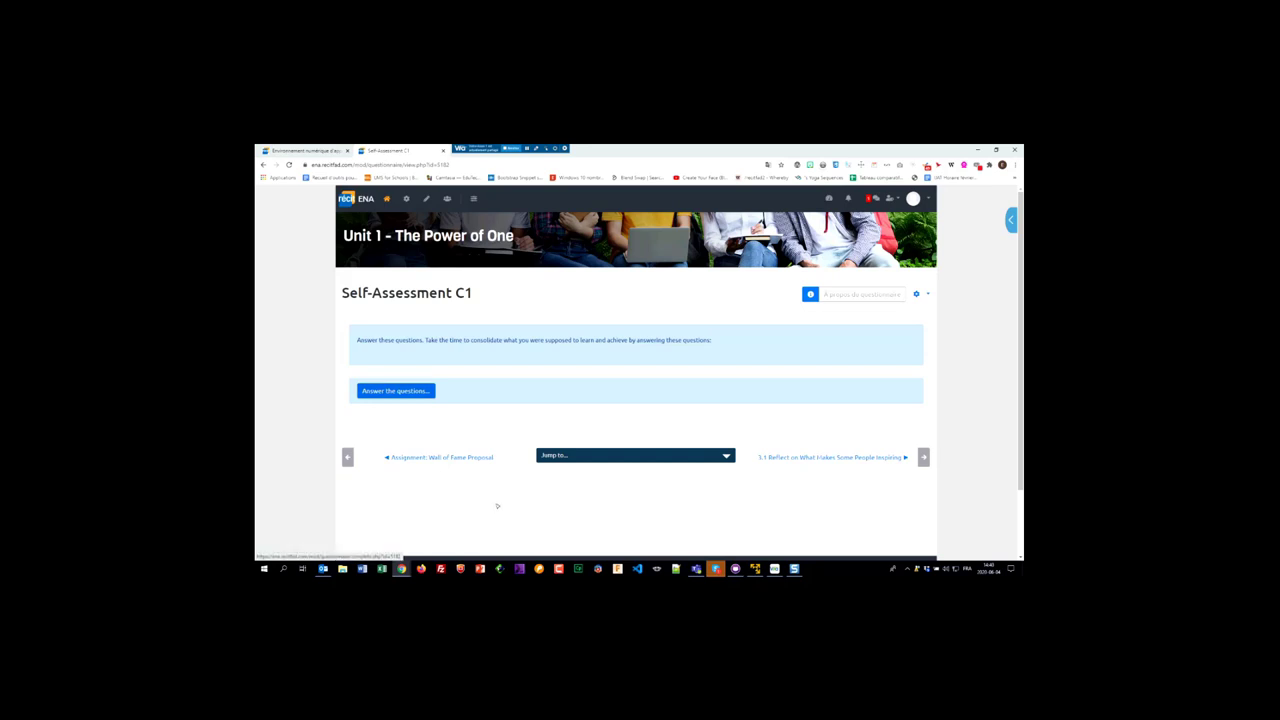
pyautogui.click(429, 394)
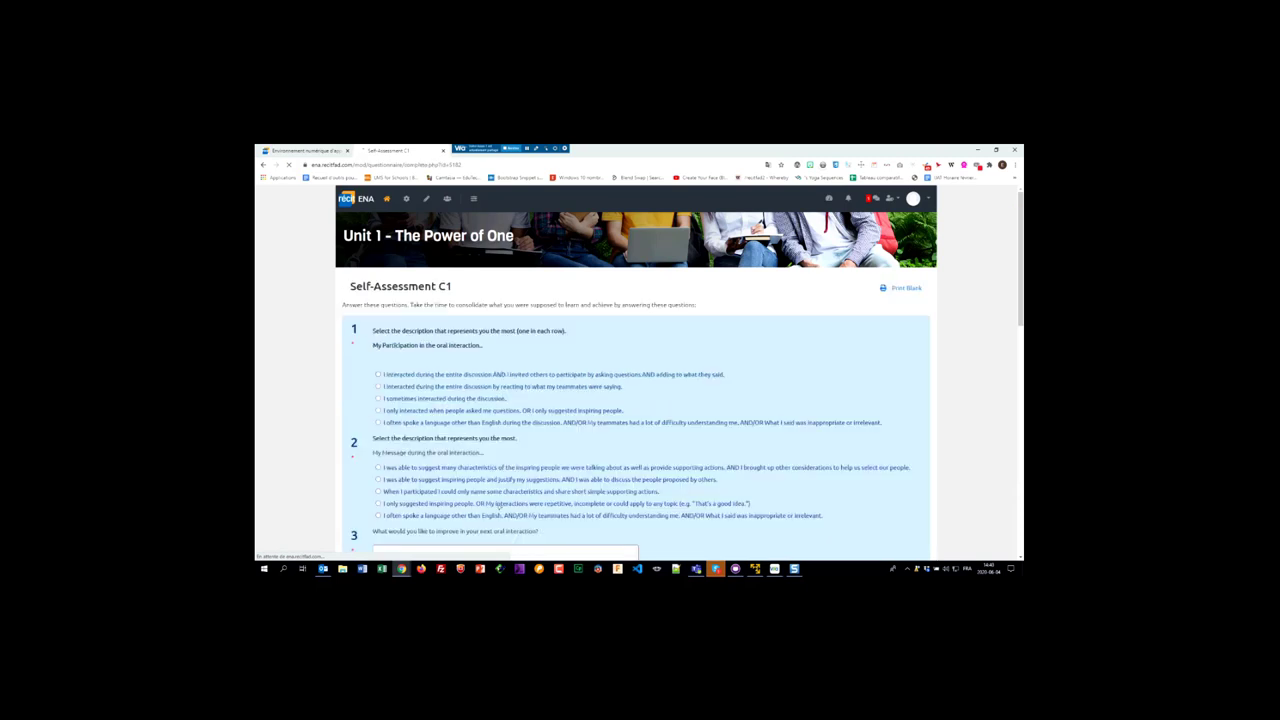
pyautogui.scroll(-1, 420, 340)
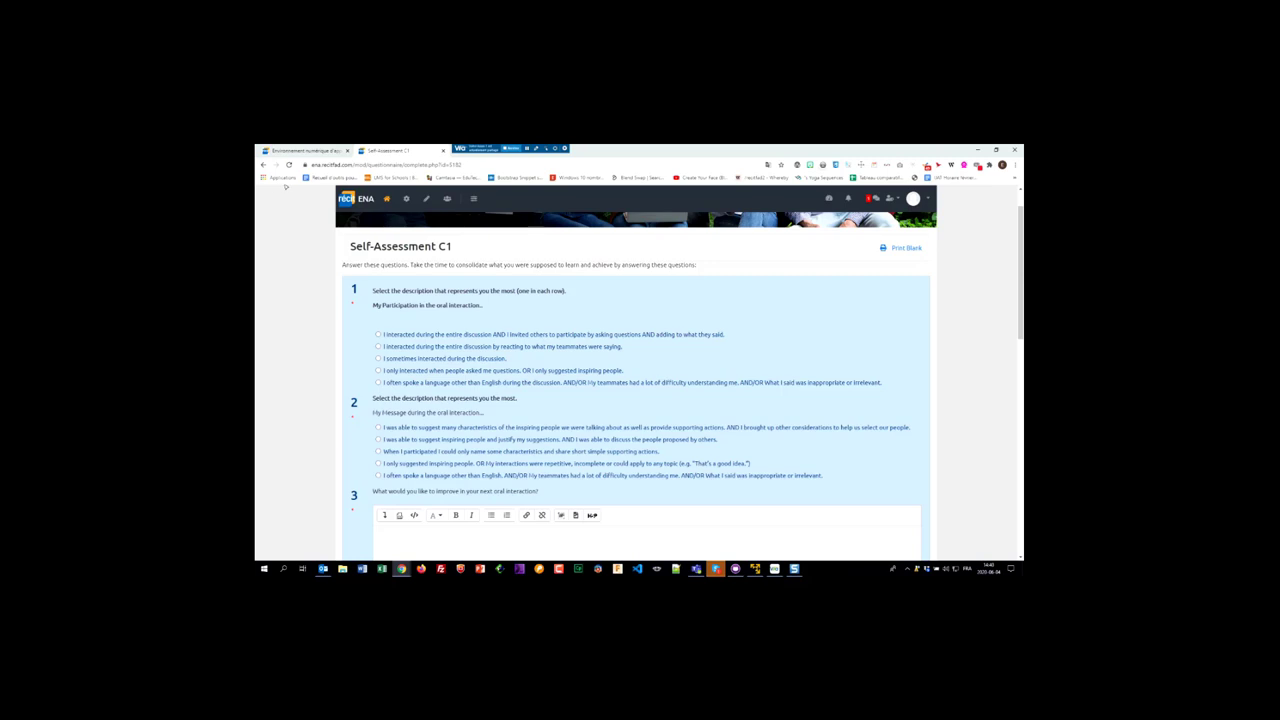
# - Return to the list of available modules and open the history course 1840-1896 - La formation du régime fédéral canadien
pyautogui.click(263, 164)
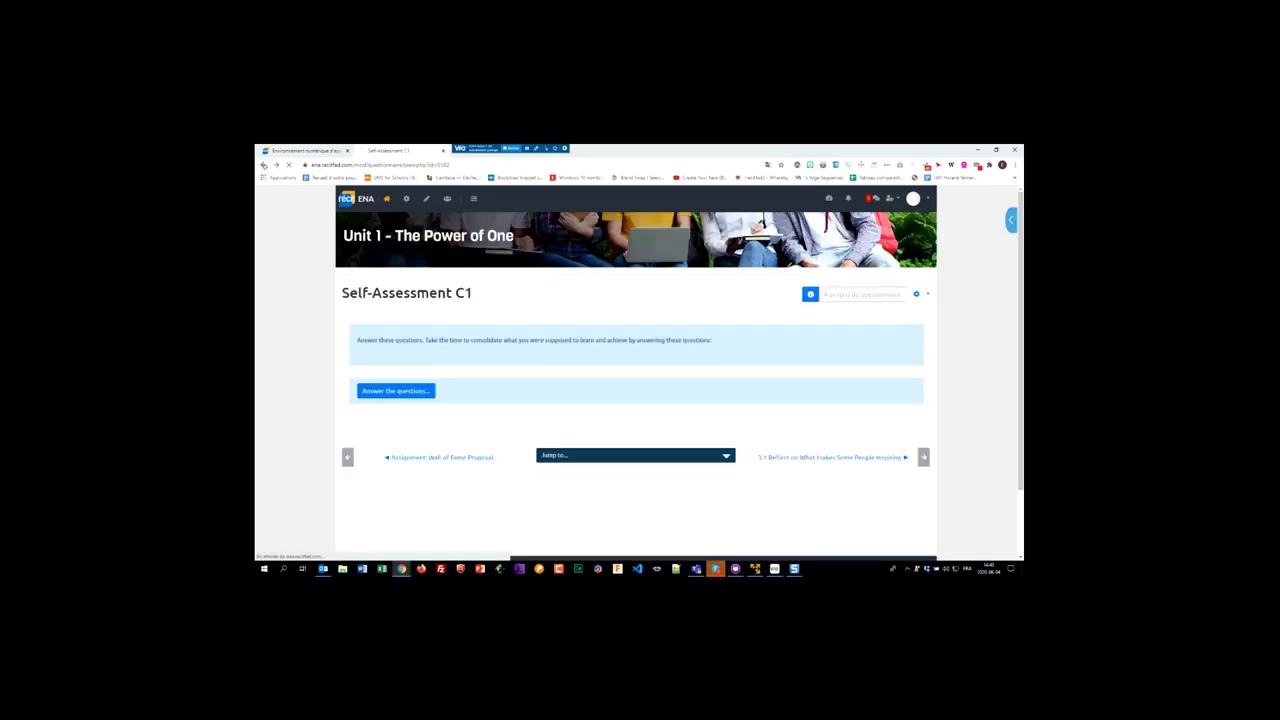
pyautogui.click(263, 164)
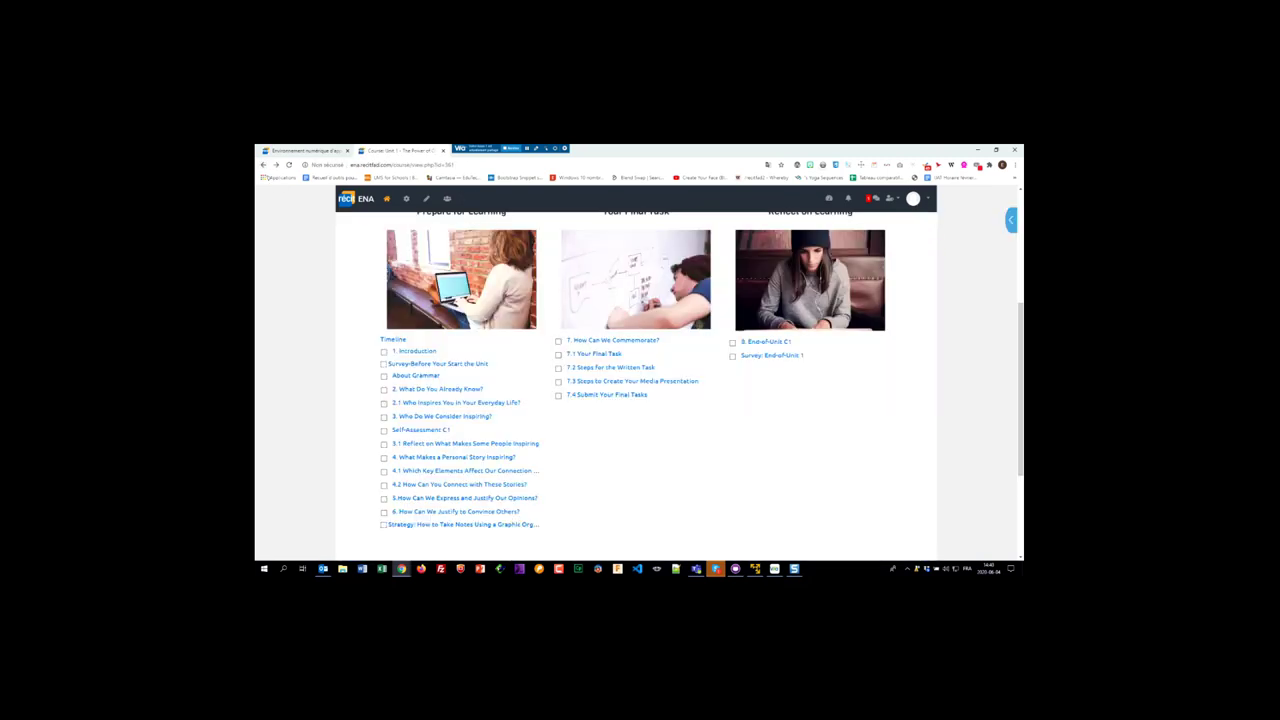
pyautogui.click(263, 164)
pyautogui.scroll(-2, 446, 363)
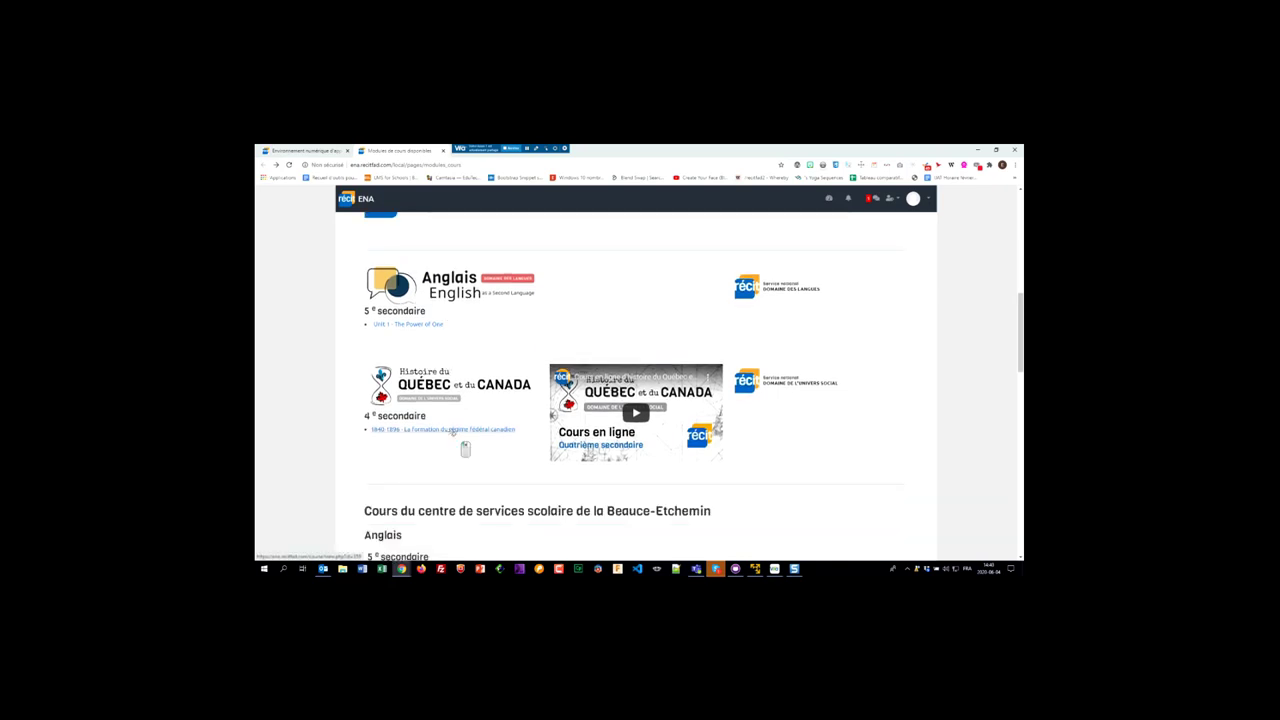
pyautogui.click(453, 431)
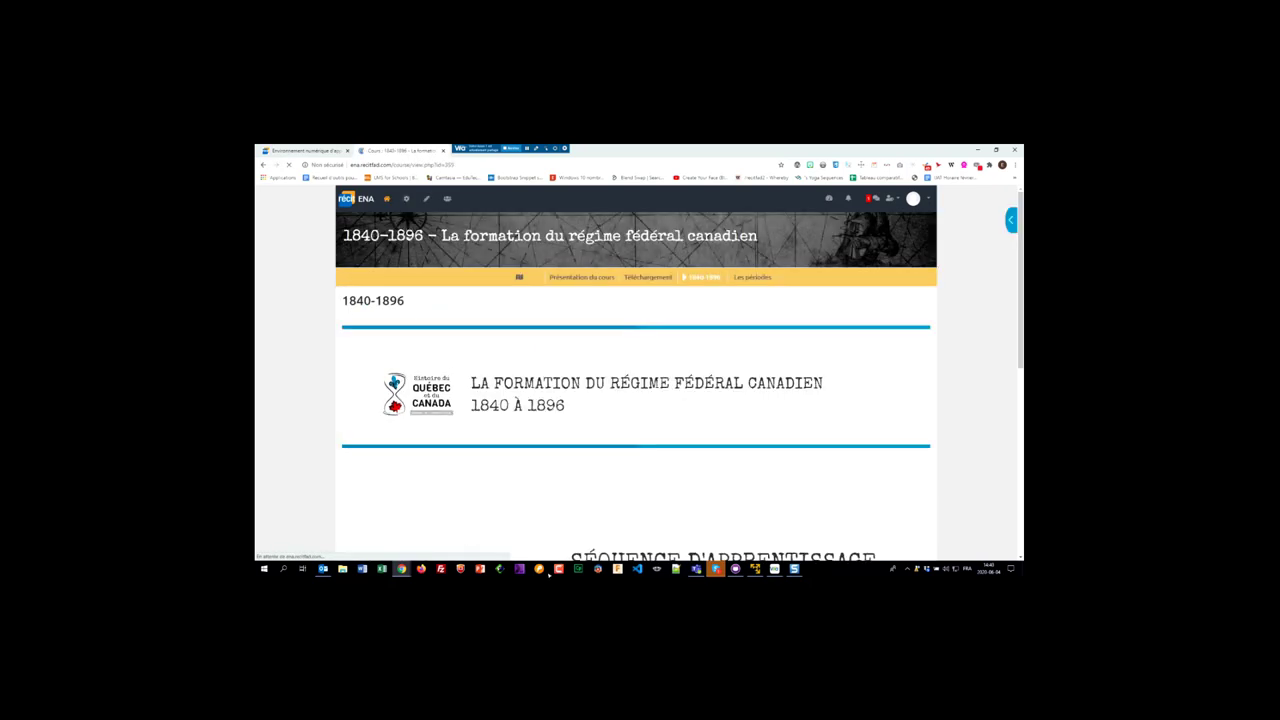
# - Browse the history course's Présentation du cours and Téléchargement sections and the Séquence d'apprentissage in the 1840-1896 section
pyautogui.scroll(-1, 465, 424)
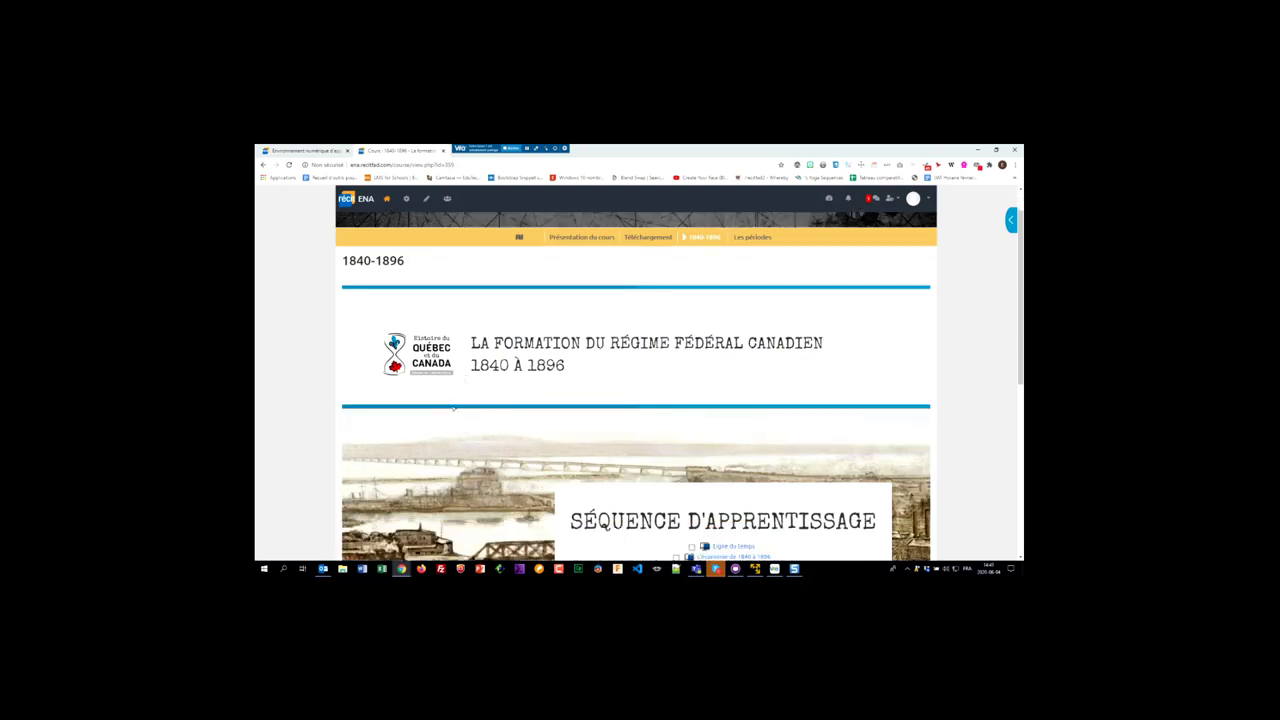
pyautogui.click(731, 286)
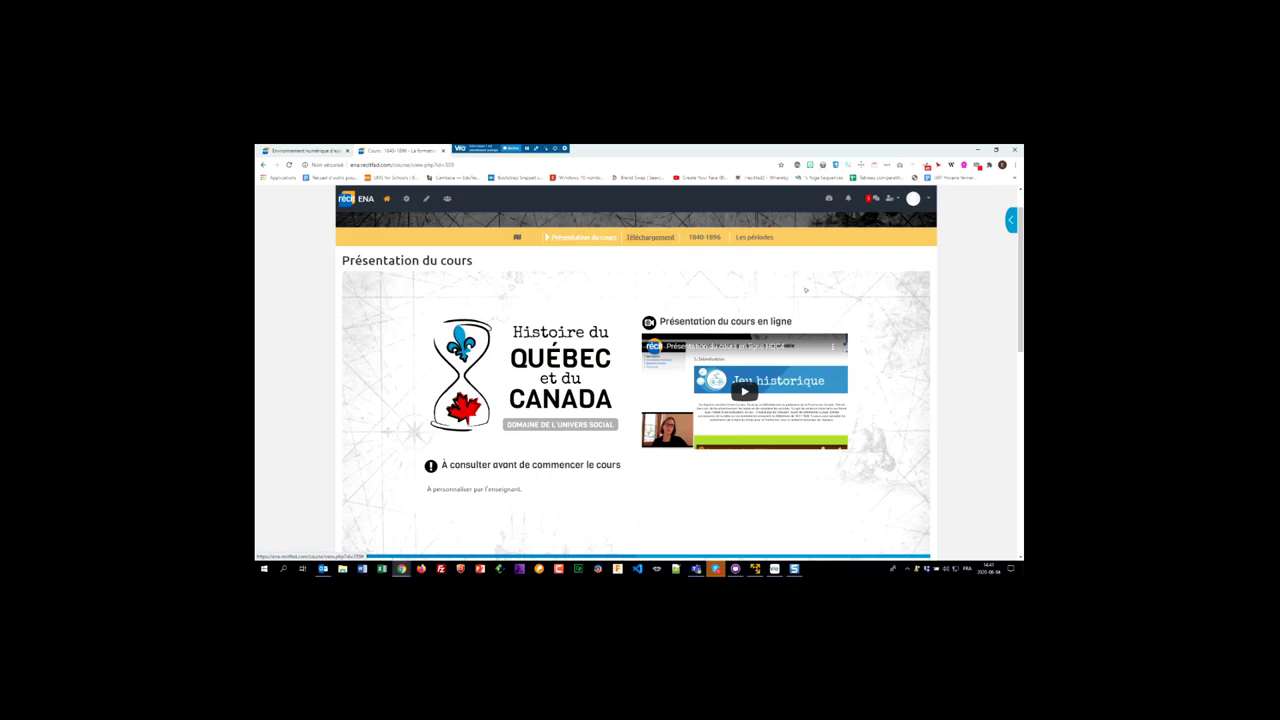
pyautogui.click(637, 238)
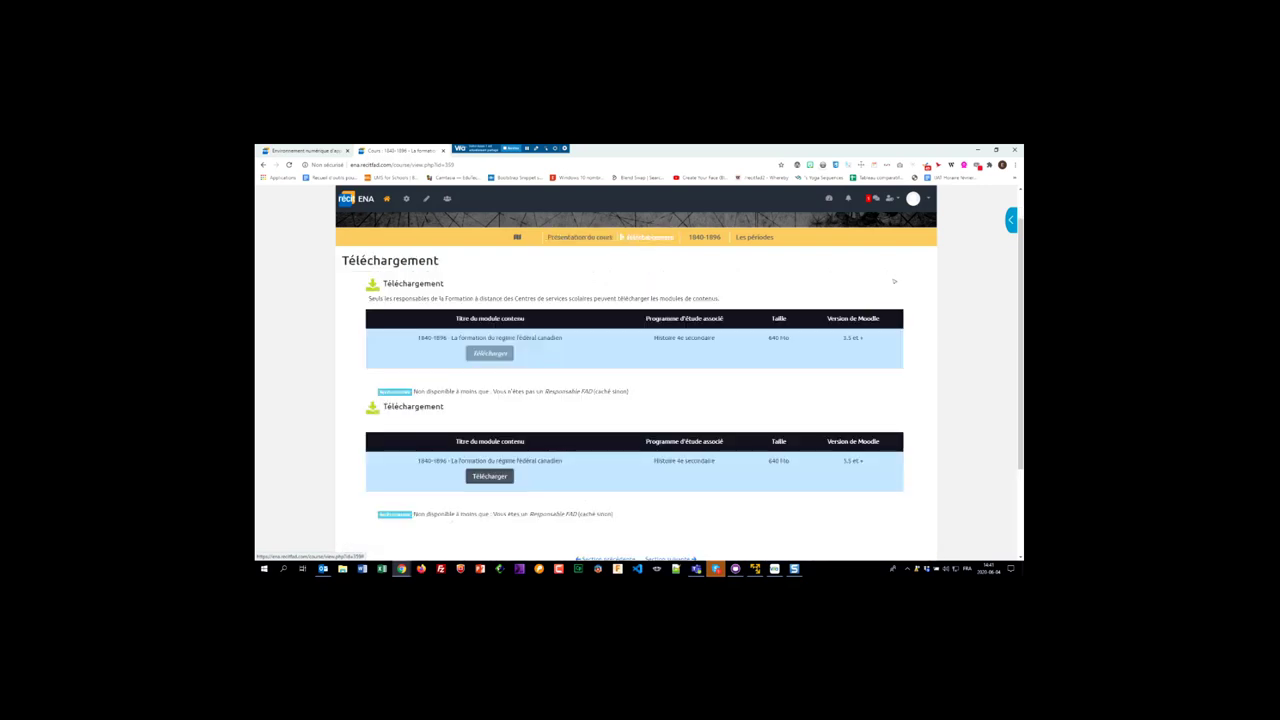
pyautogui.click(704, 237)
pyautogui.scroll(-1, 688, 257)
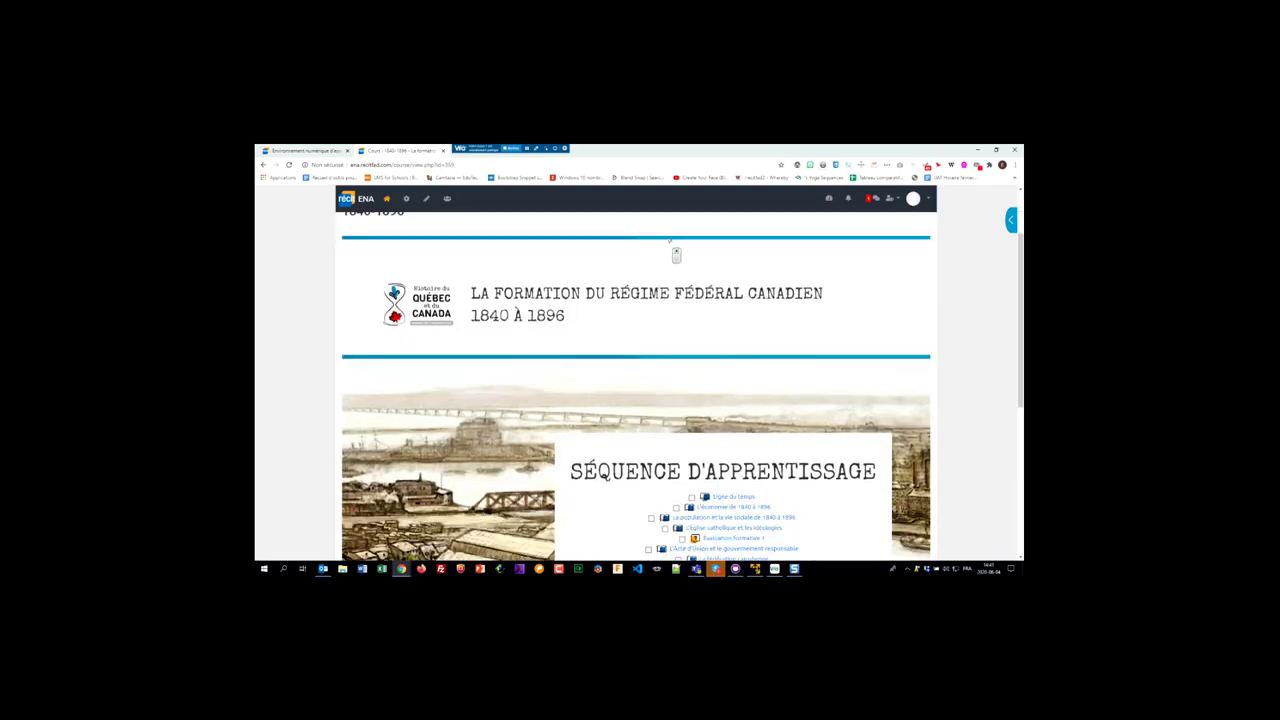
pyautogui.scroll(-2, 674, 254)
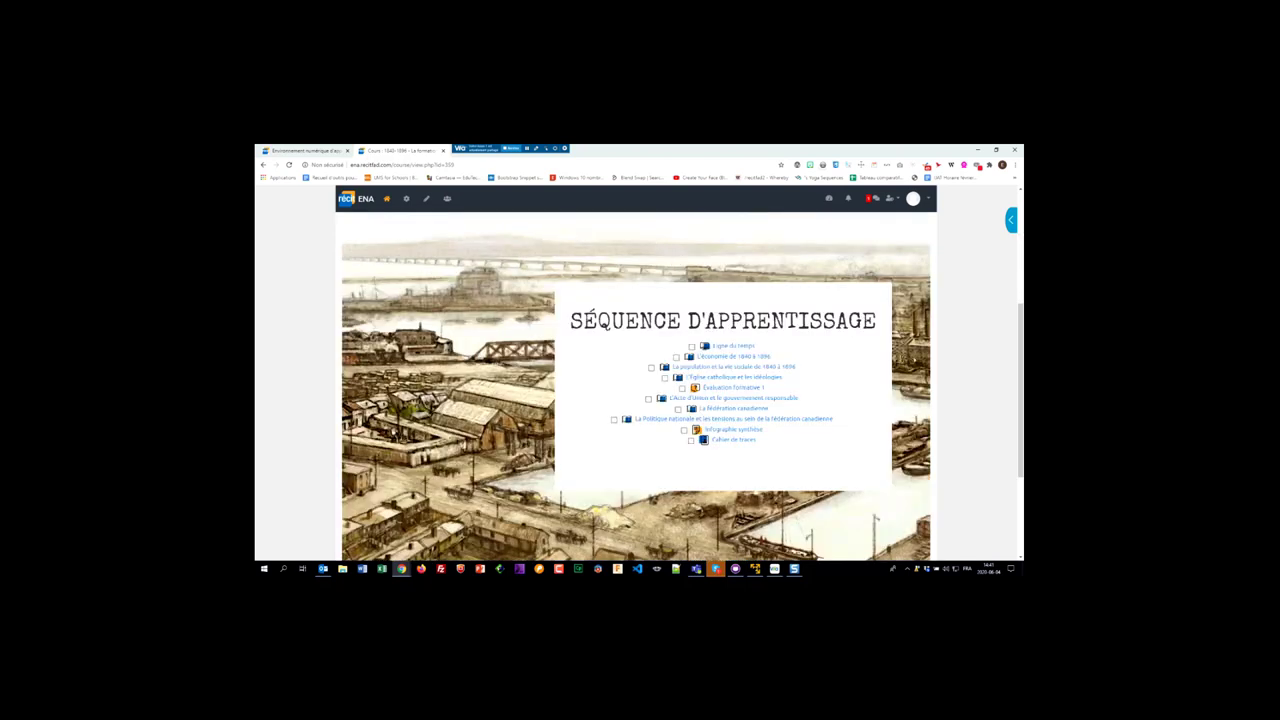
# - Open the book L'économie de 1840 à 1896 and view its introduction through to the Cahier de traces hypothesis question
pyautogui.click(733, 356)
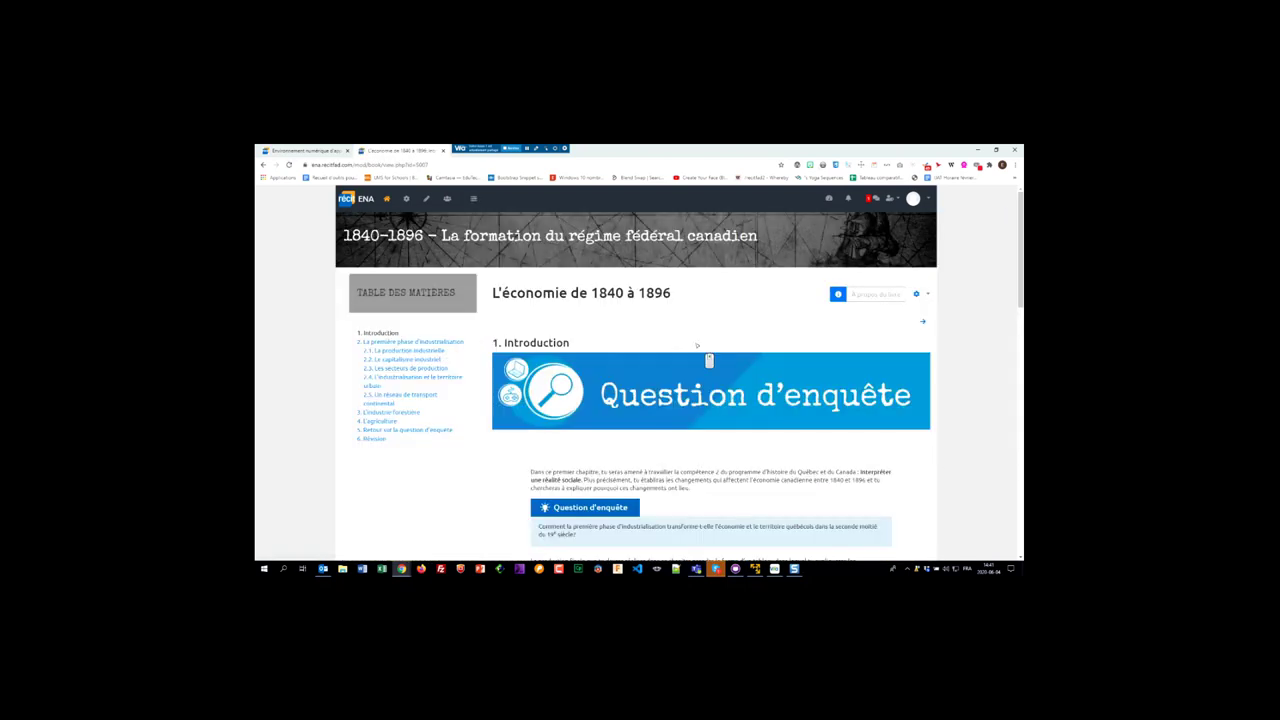
pyautogui.scroll(-4, 690, 342)
pyautogui.scroll(-6, 684, 338)
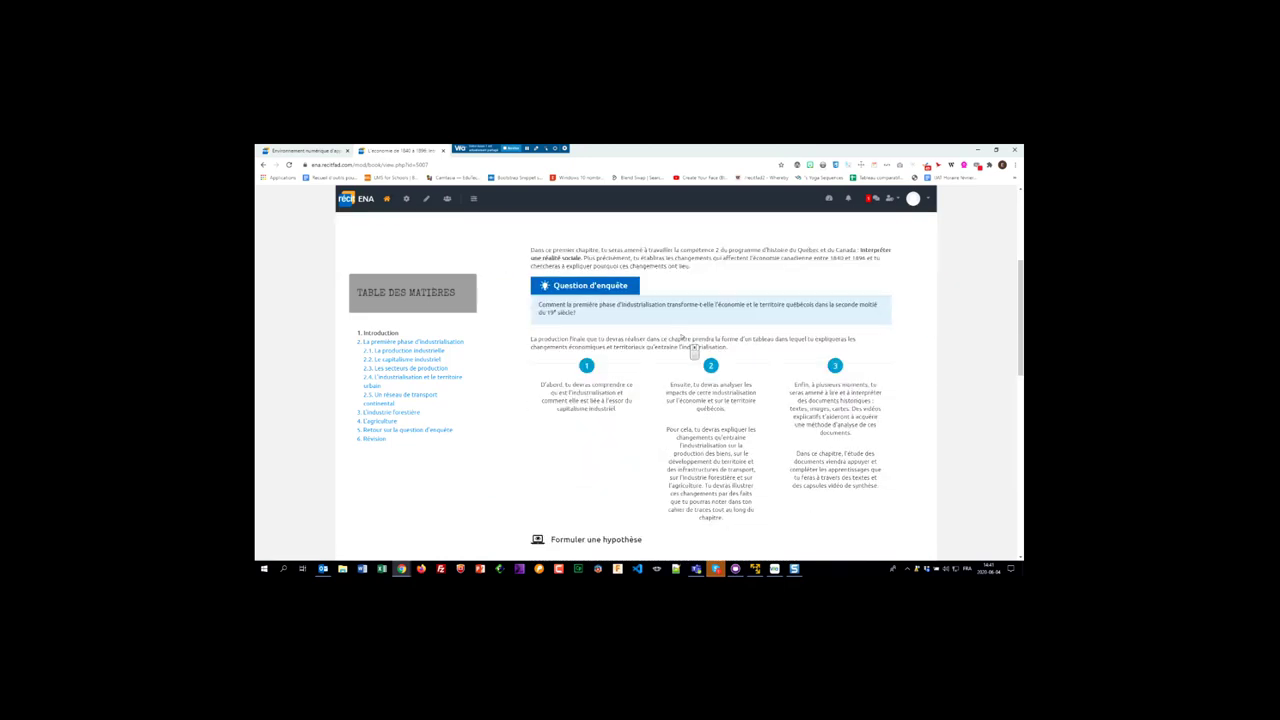
pyautogui.scroll(-3, 688, 348)
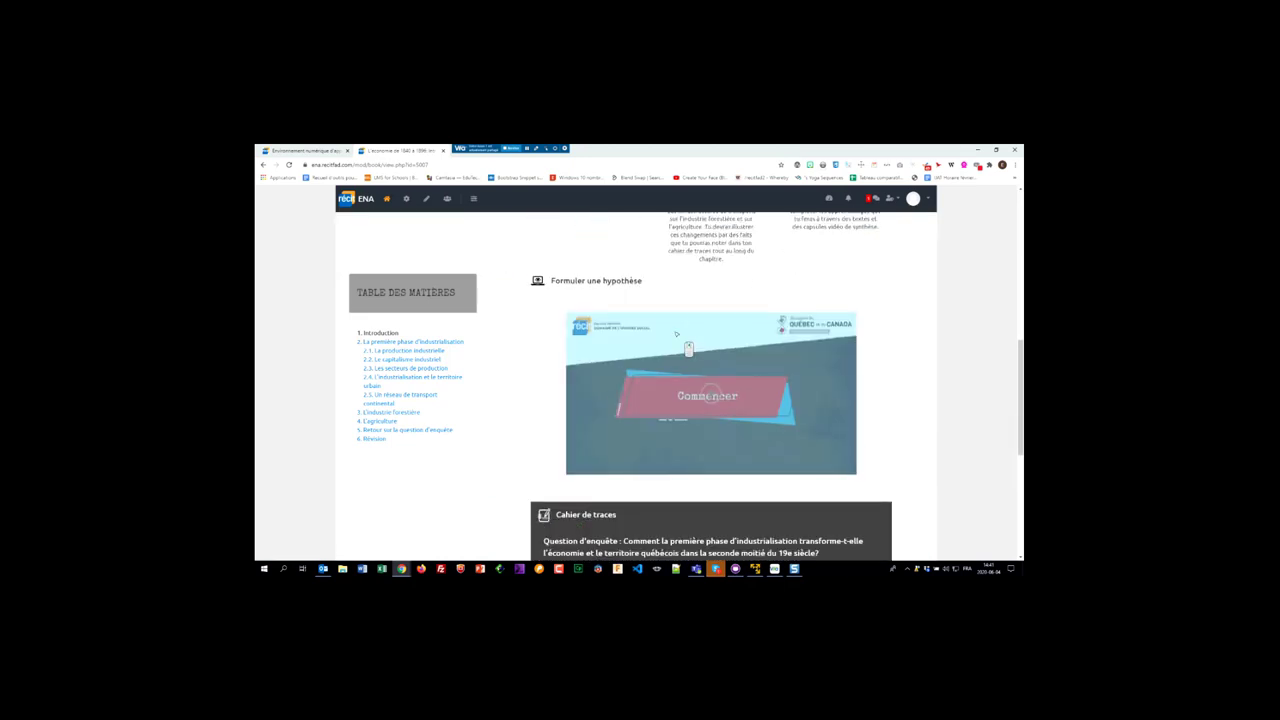
pyautogui.scroll(-2, 680, 347)
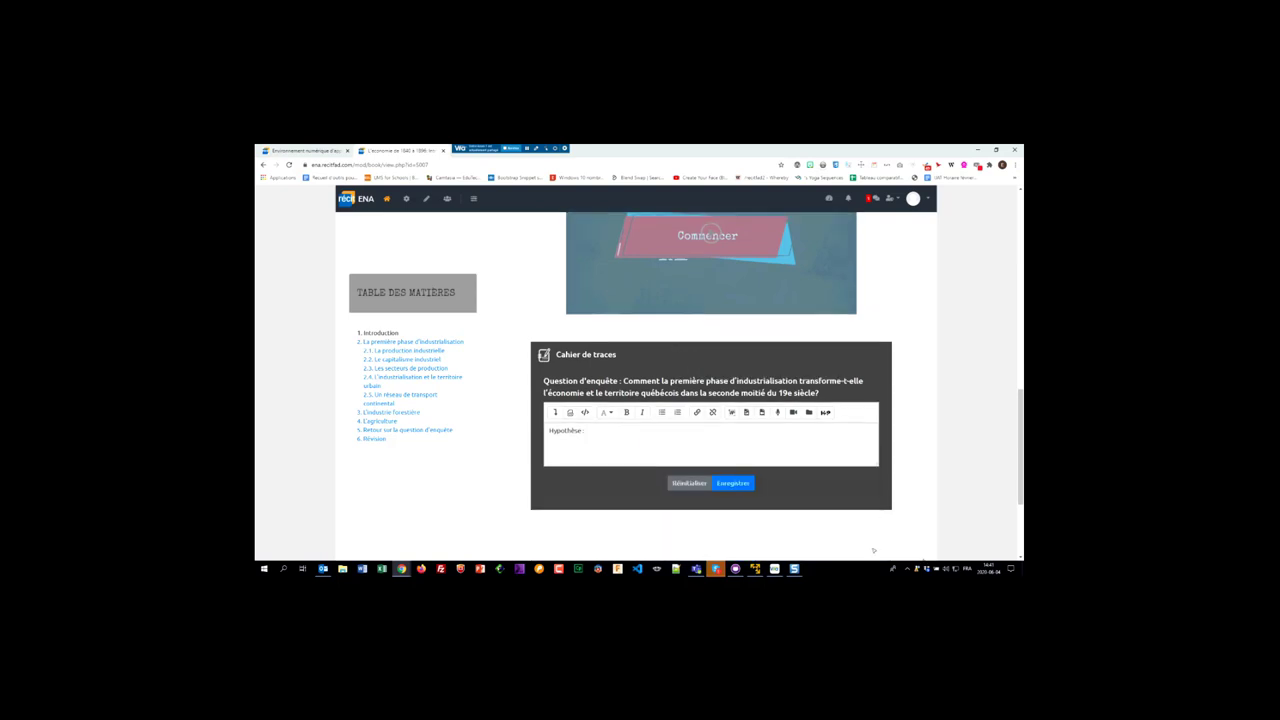
pyautogui.scroll(-2, 666, 437)
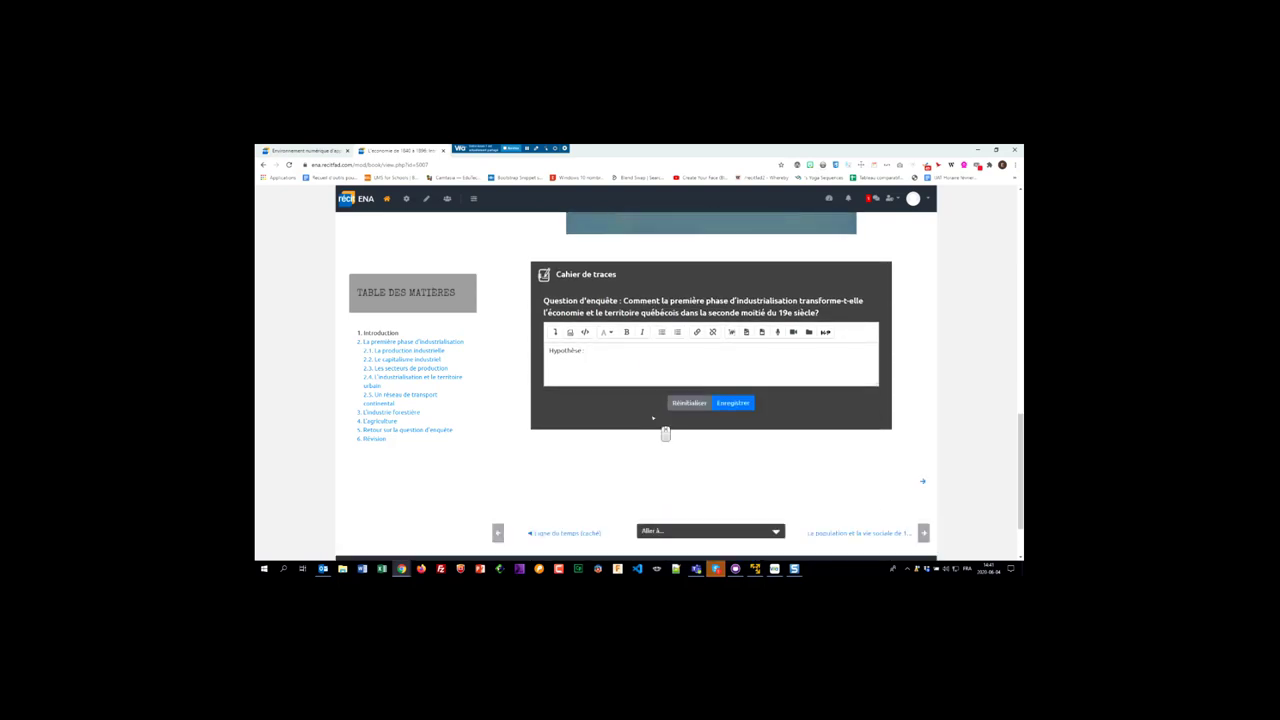
# - Open chapter 2.1 La production industrielle in the book and view its text and Cahier de traces question
pyautogui.click(417, 351)
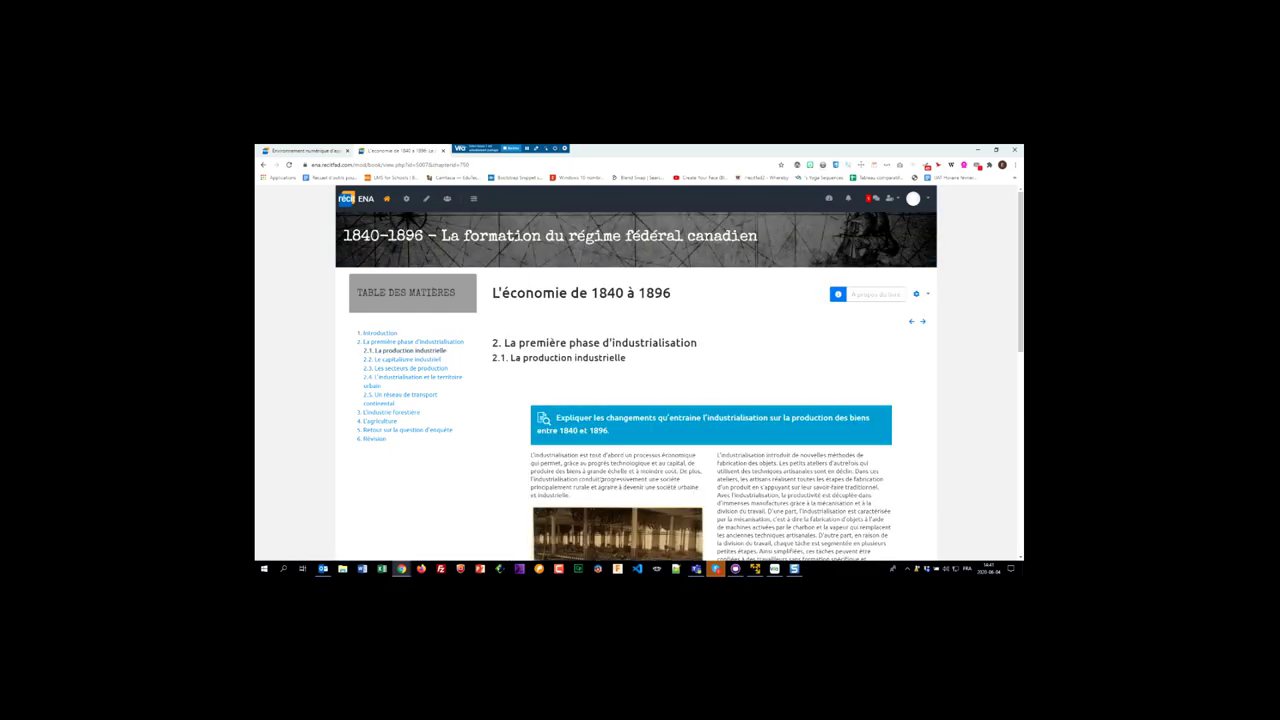
pyautogui.middleClick(505, 382)
pyautogui.scroll(-3, 505, 382)
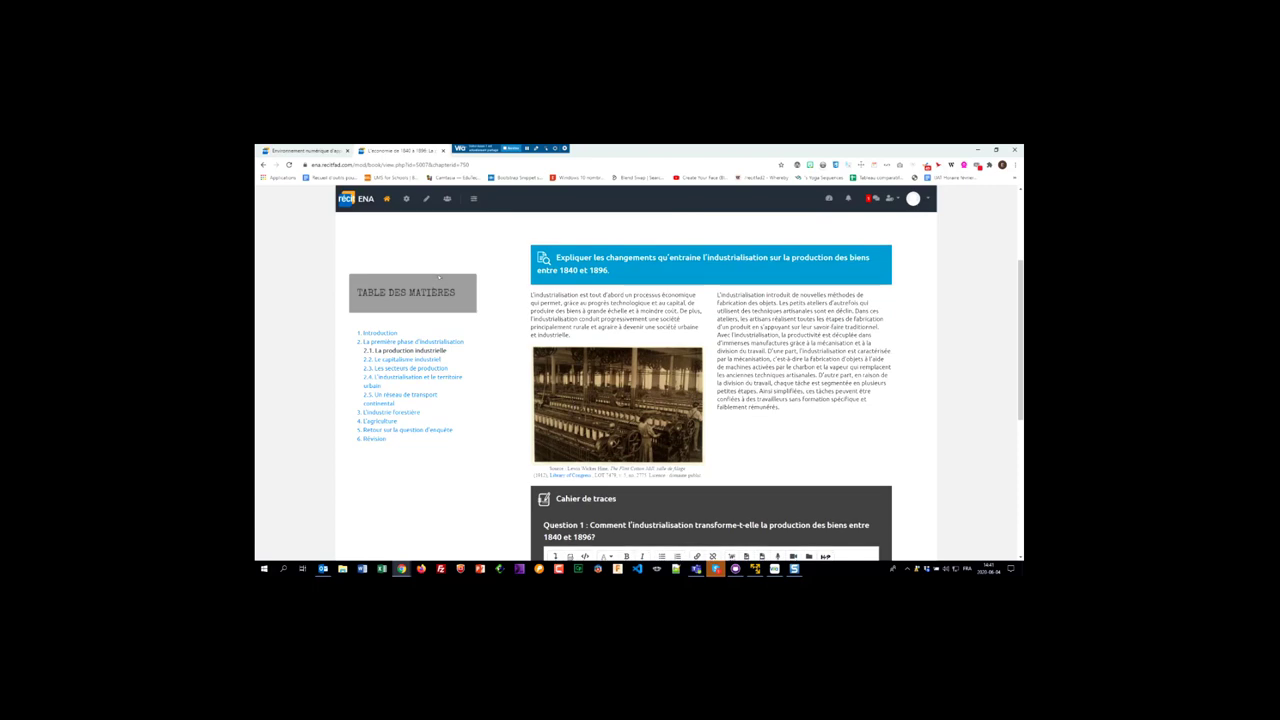
# - Return to the ENA home page and open the list of available modules under Consultation
pyautogui.click(370, 206)
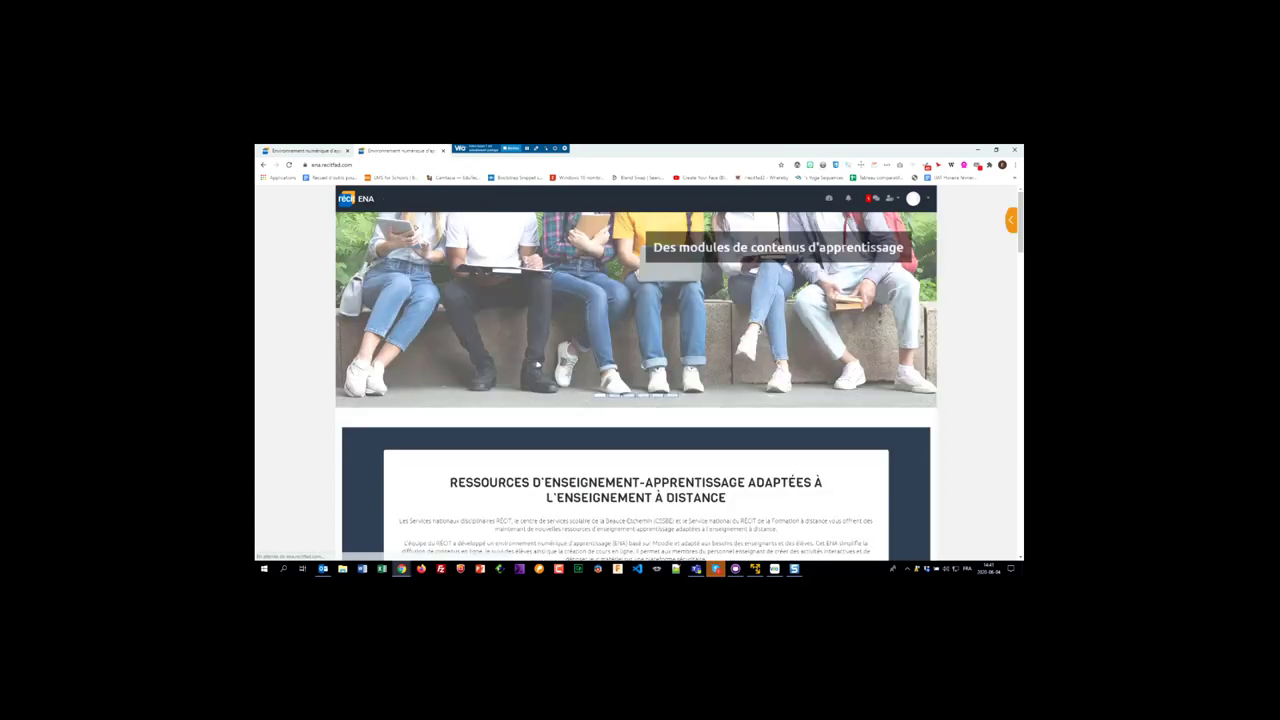
pyautogui.middleClick(445, 317)
pyautogui.scroll(-3, 445, 317)
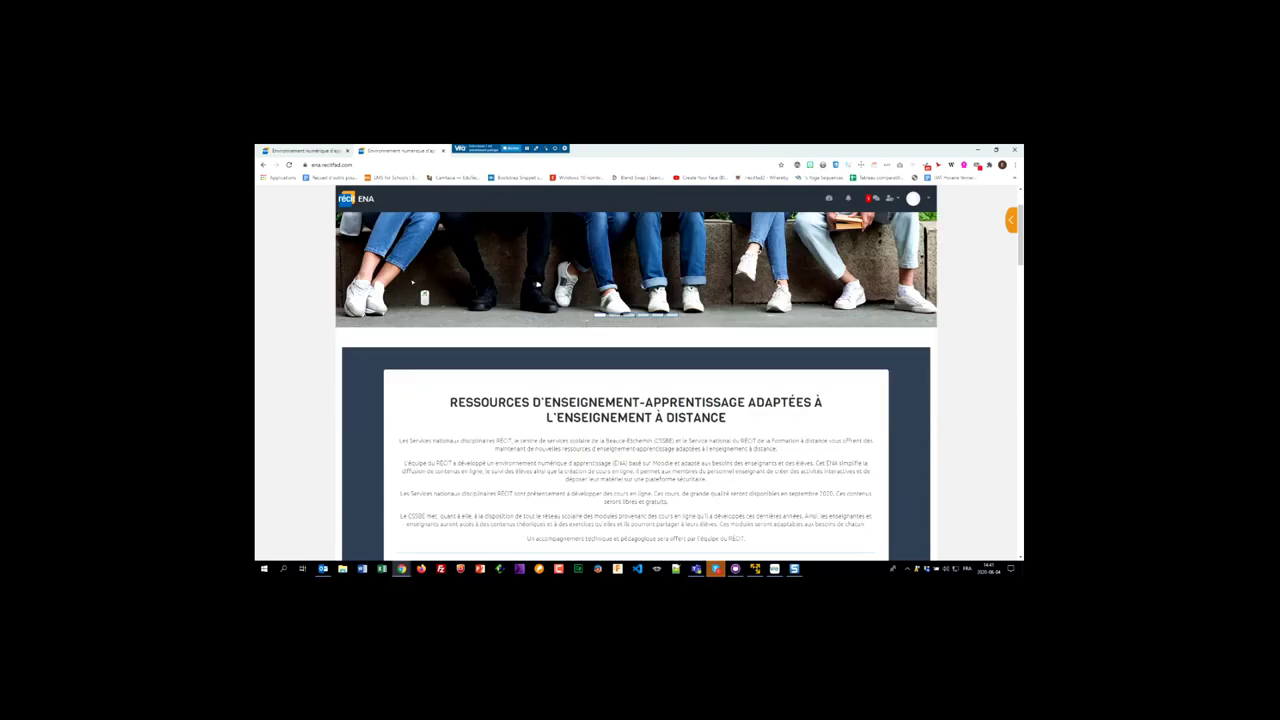
pyautogui.scroll(-6, 445, 317)
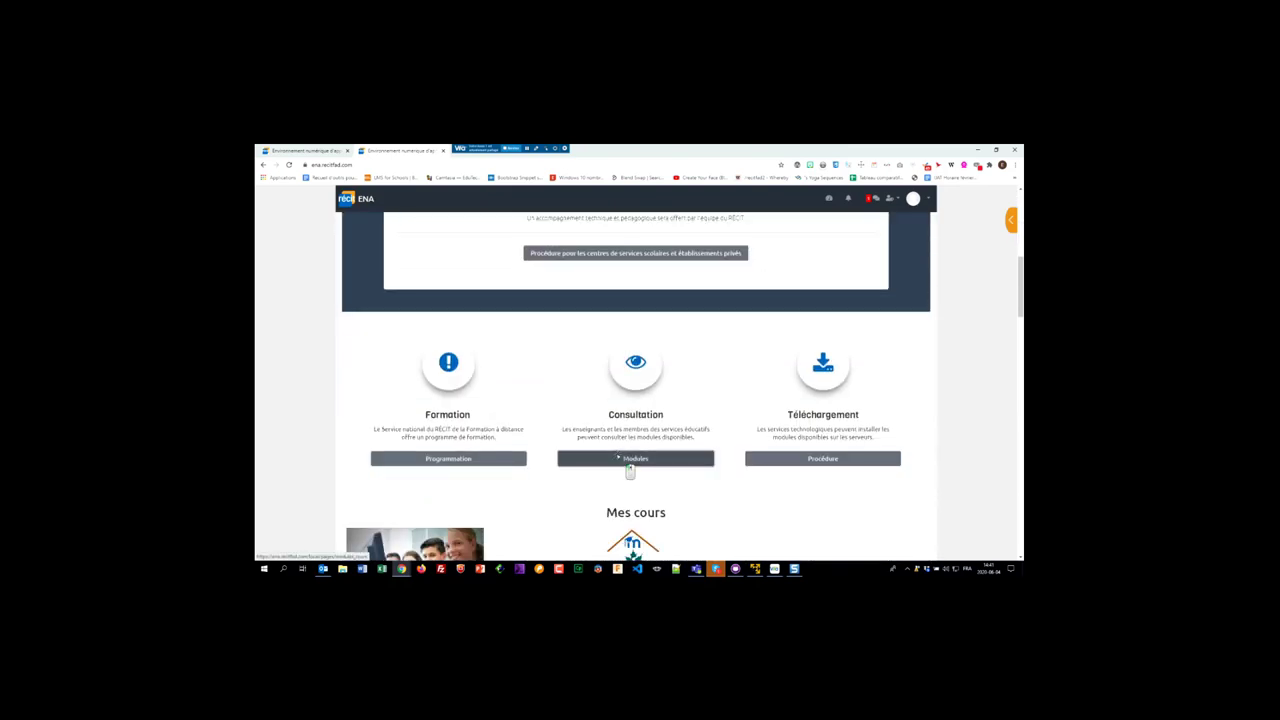
pyautogui.click(626, 458)
# - Browse the module list from the RÉCIT courses to the Beauce-Etchemin mathematics, science and French modules
pyautogui.middleClick(621, 450)
pyautogui.scroll(-3, 621, 450)
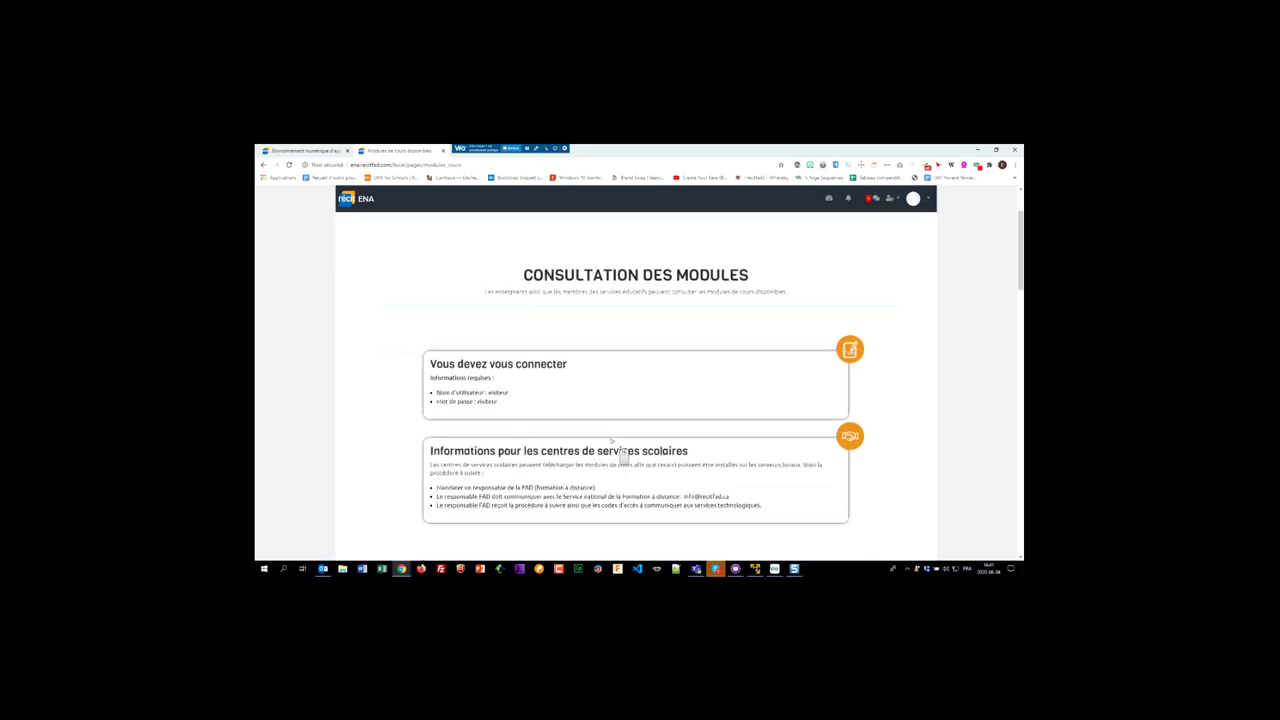
pyautogui.scroll(-5, 621, 450)
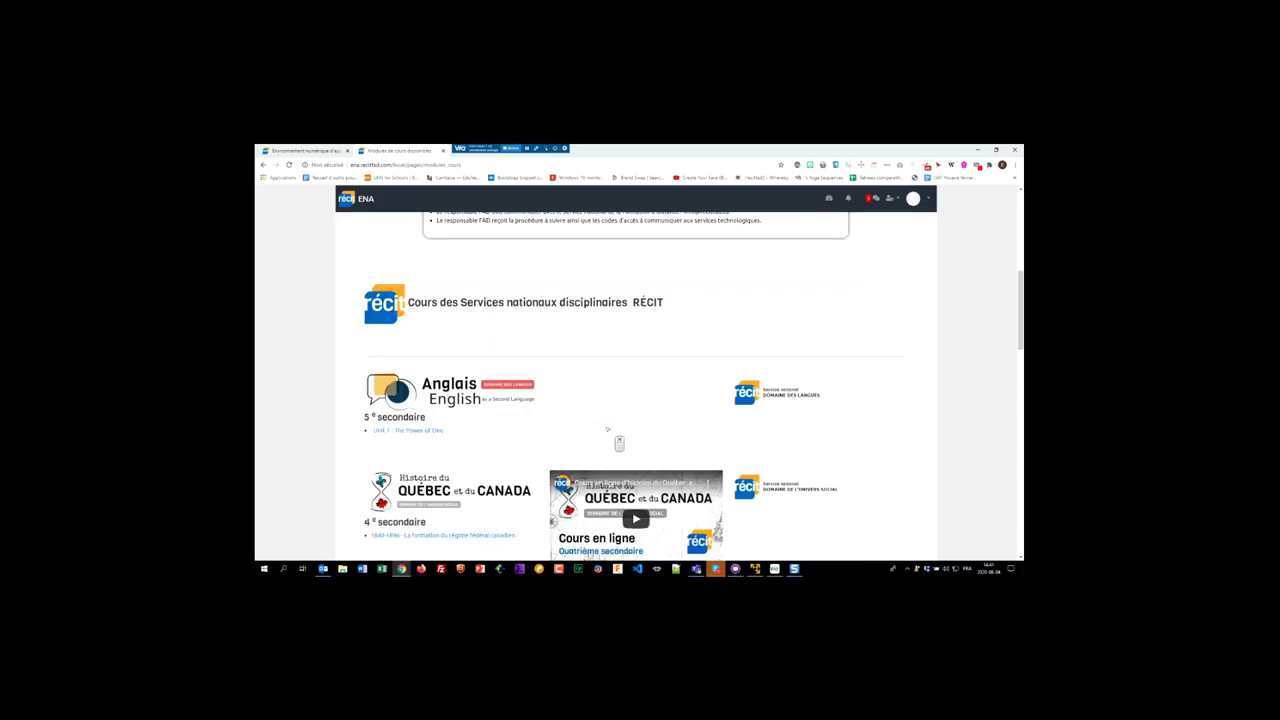
pyautogui.scroll(-4, 618, 440)
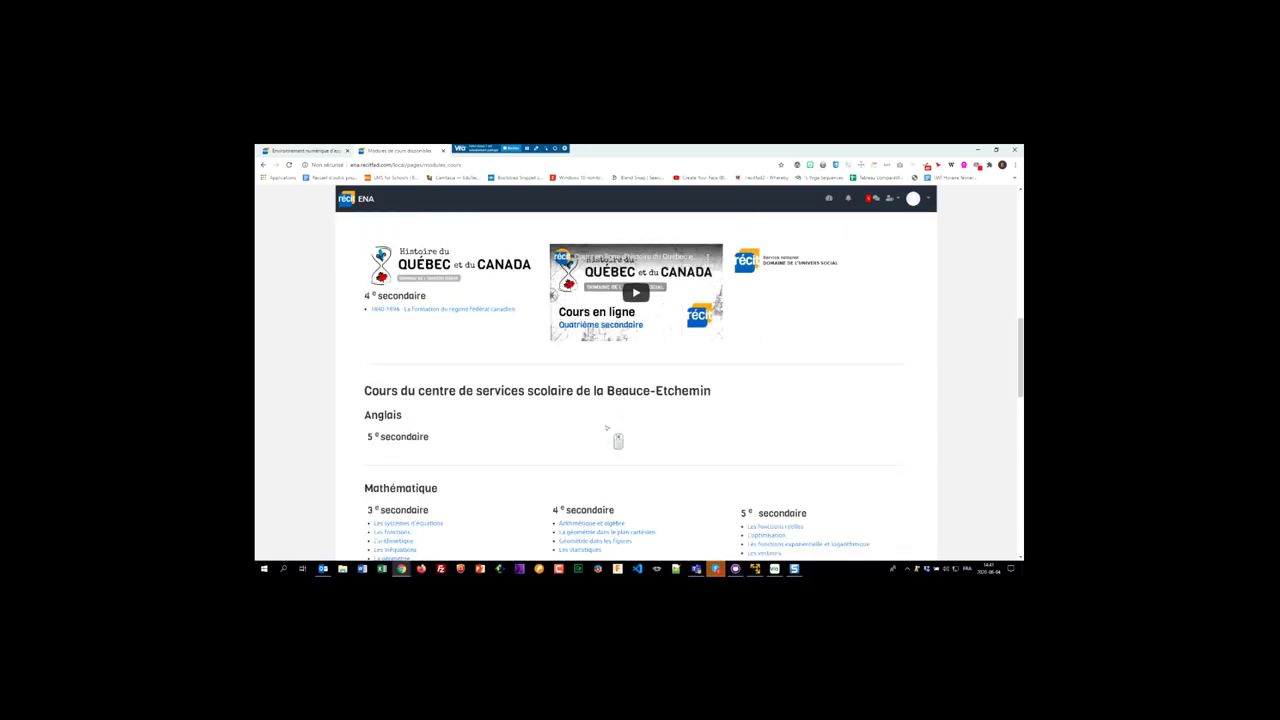
pyautogui.scroll(-2, 606, 426)
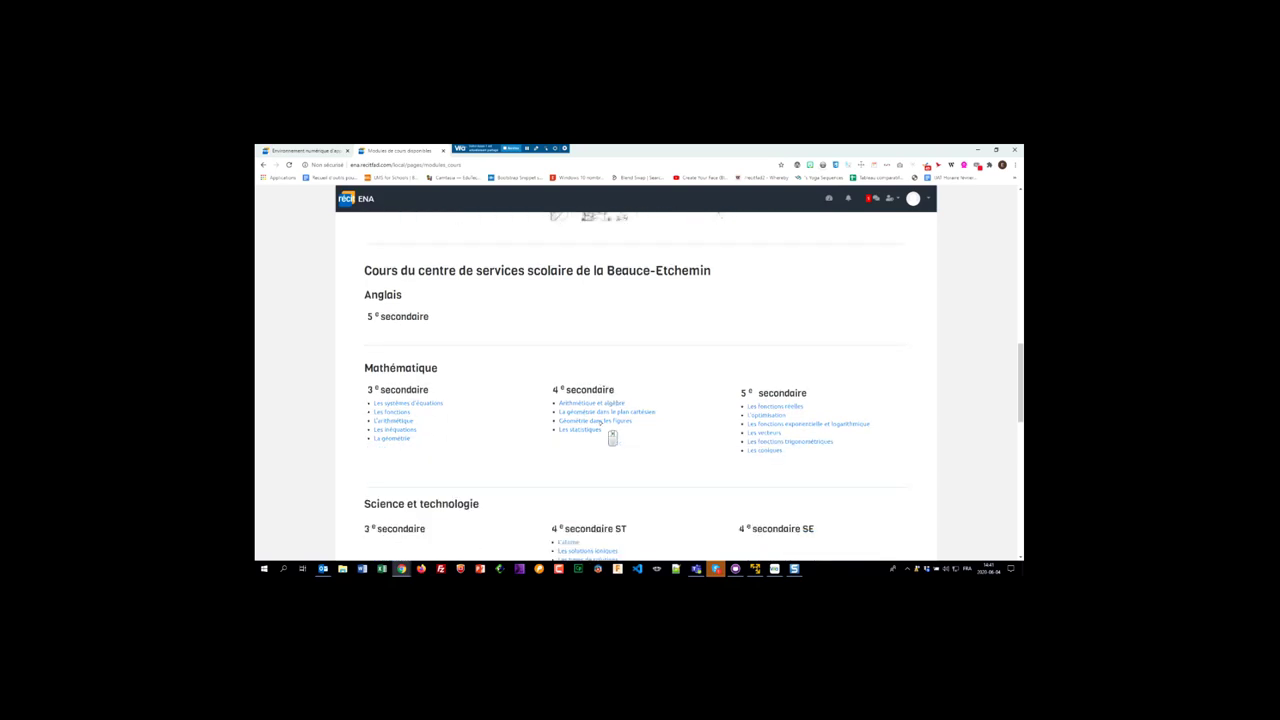
pyautogui.scroll(-2, 598, 423)
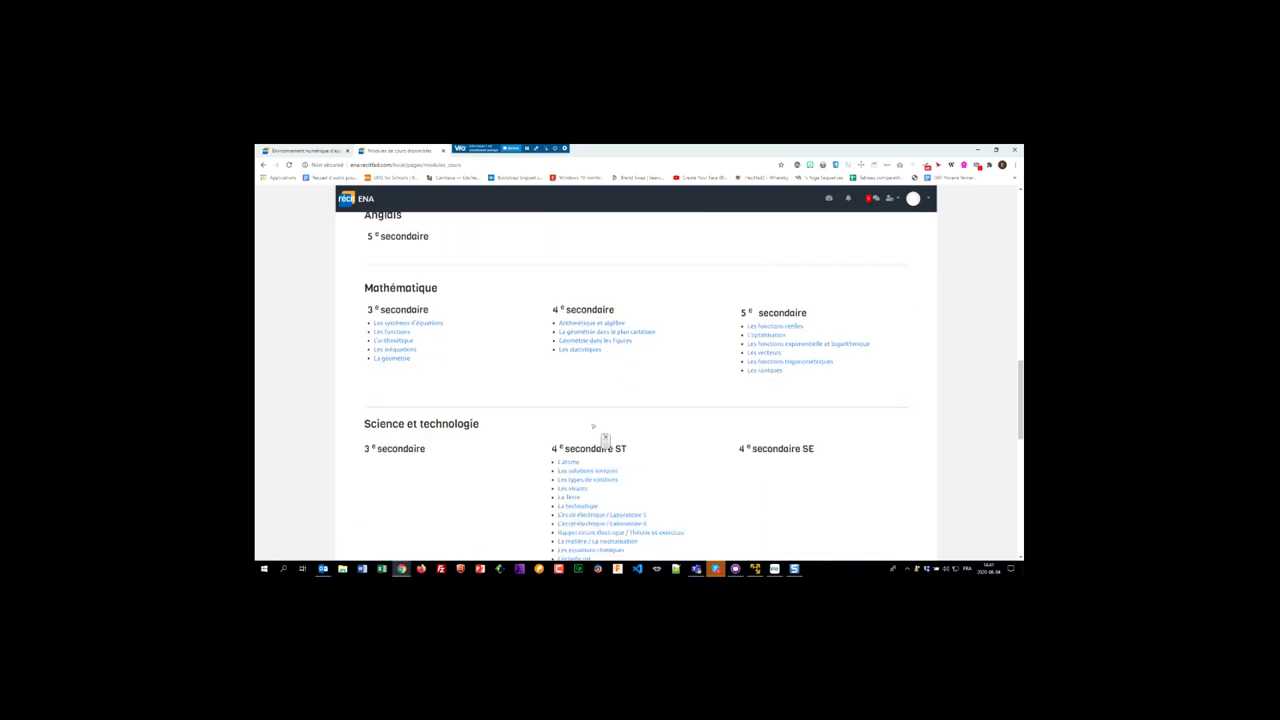
pyautogui.click(592, 426)
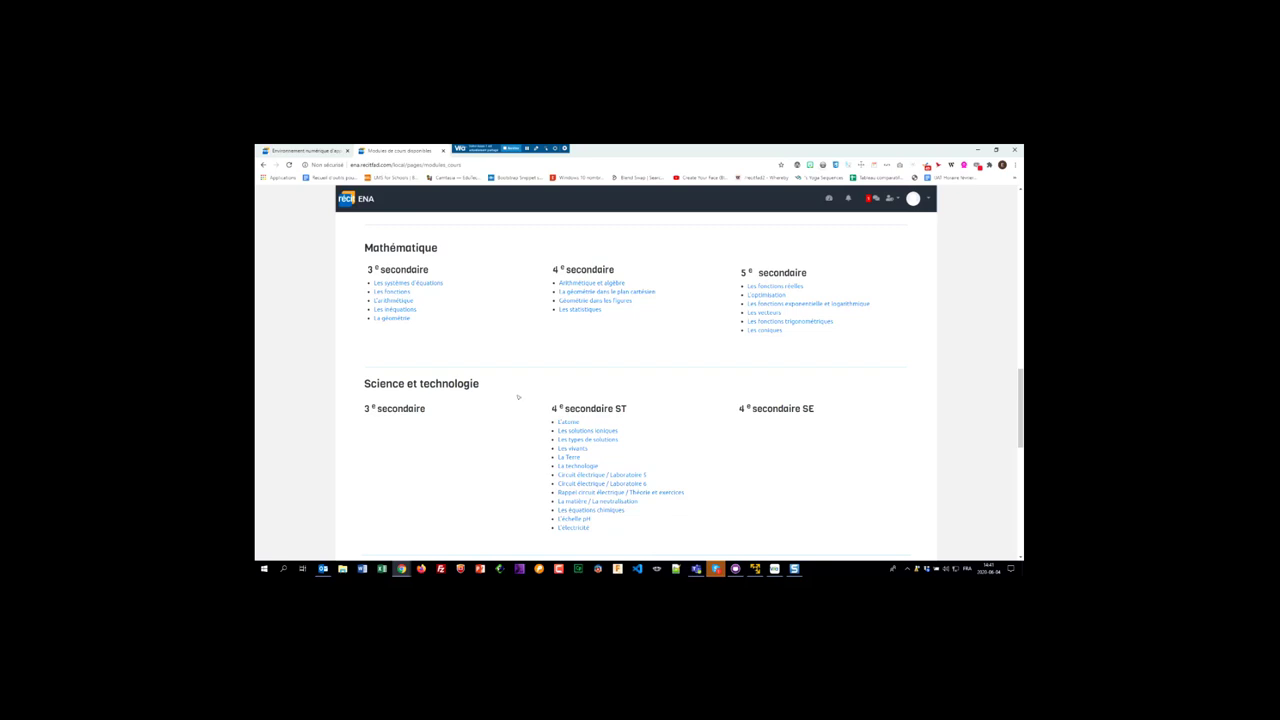
pyautogui.scroll(-3, 495, 362)
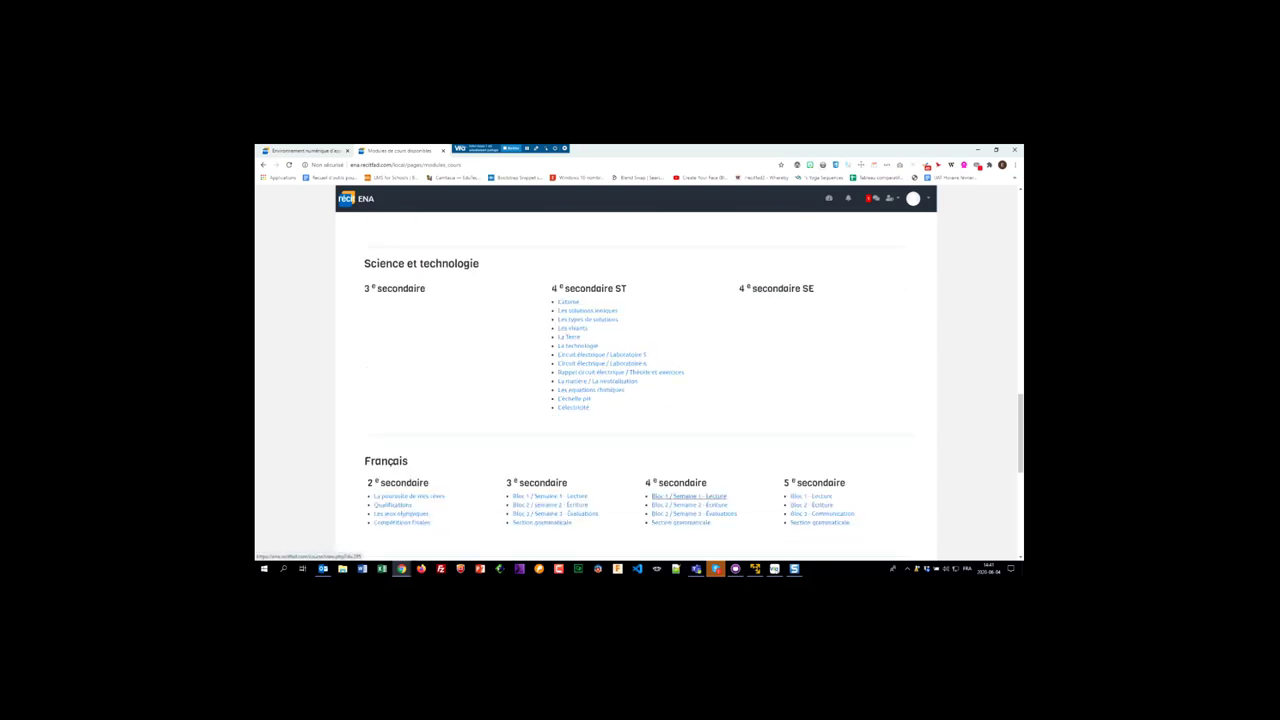
# - Open the fourth-secondary French module Bloc 2 / Semaine 2 - Écriture and view its introduction and activity list
pyautogui.click(675, 505)
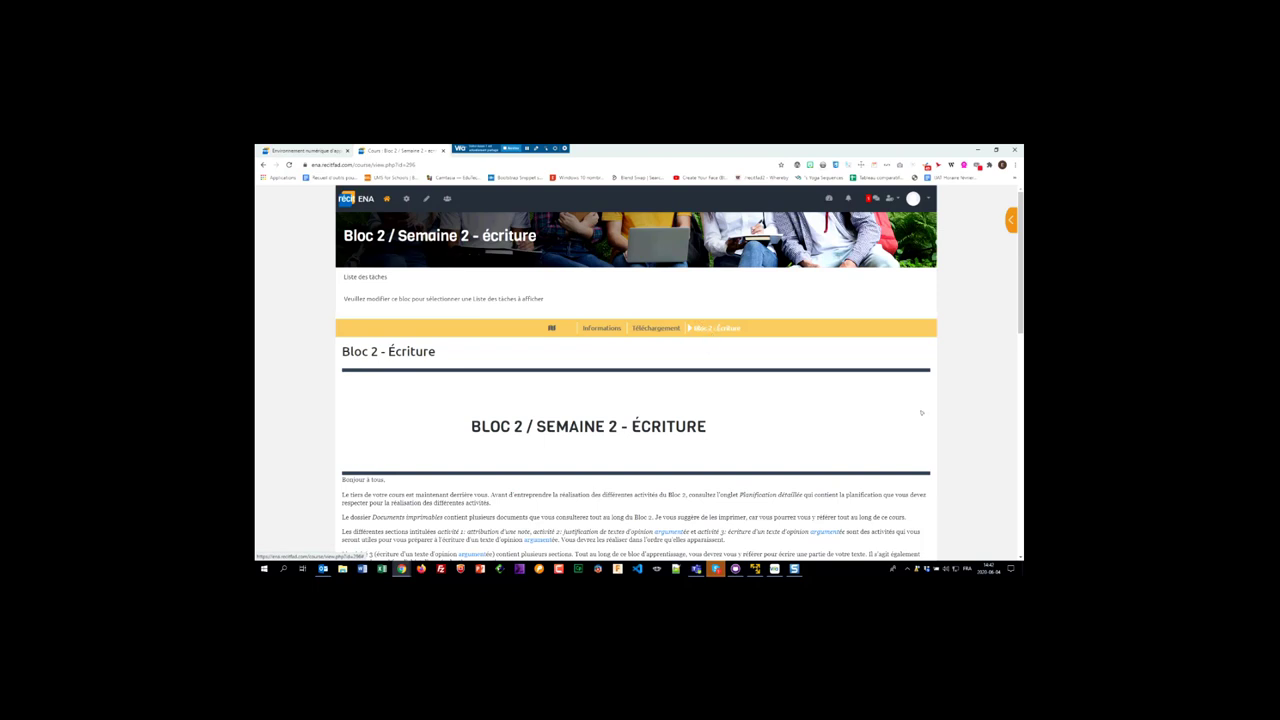
pyautogui.scroll(-4, 707, 334)
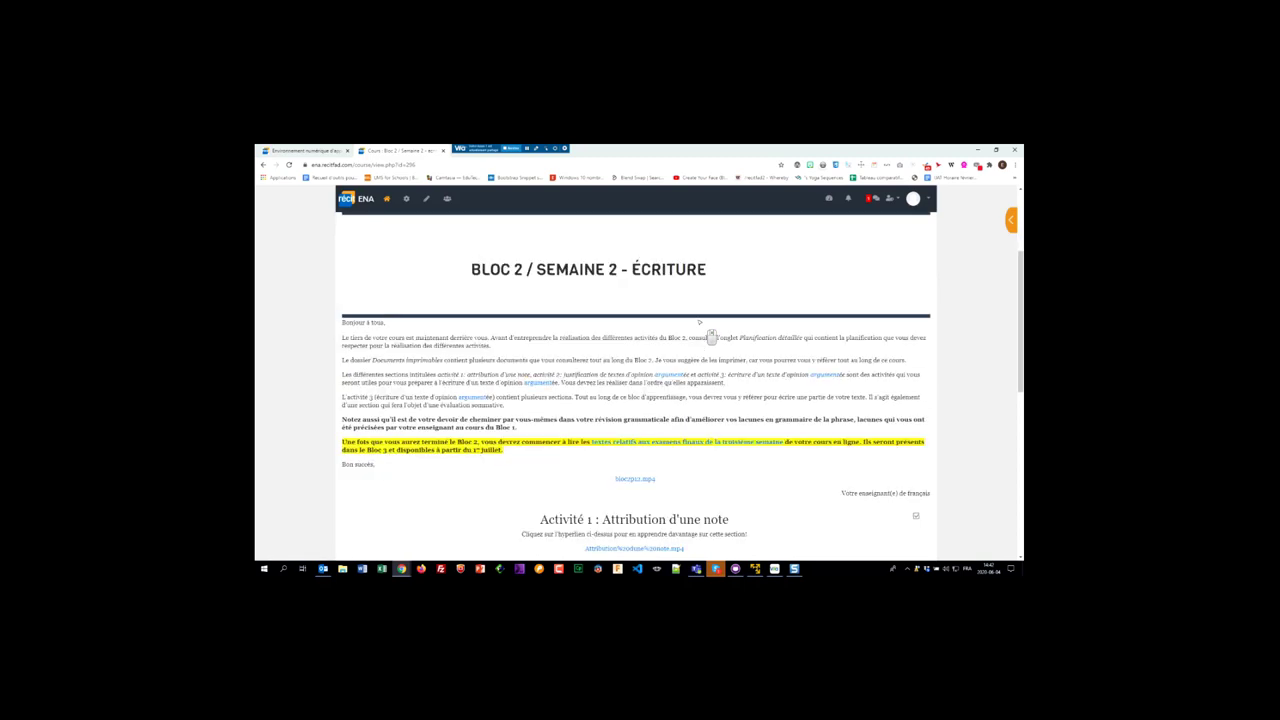
pyautogui.scroll(-4, 700, 322)
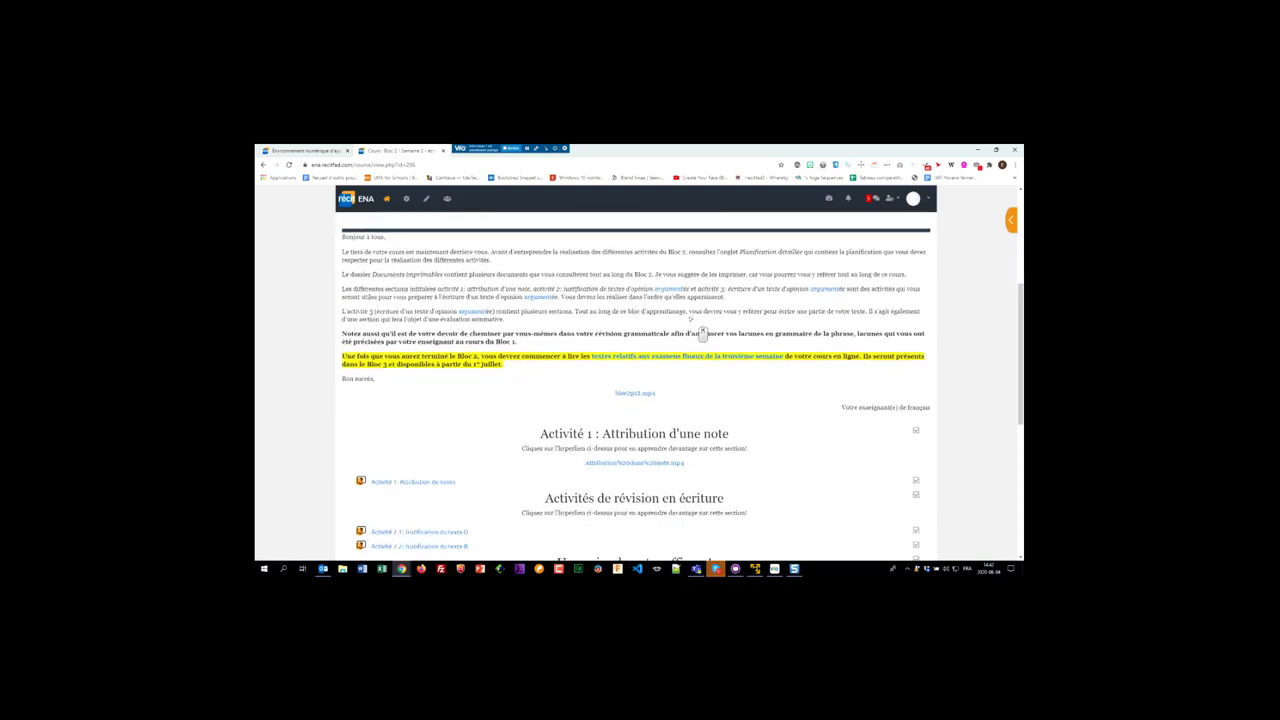
pyautogui.scroll(-3, 692, 330)
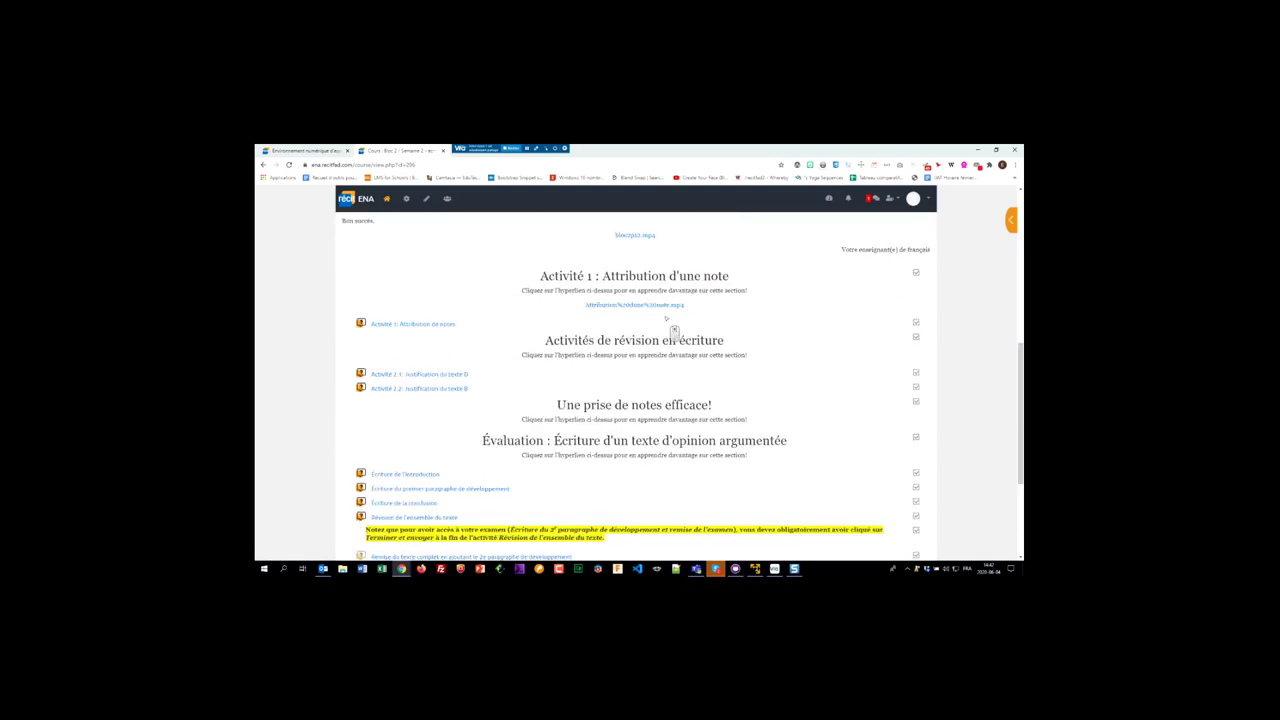
pyautogui.middleClick(674, 333)
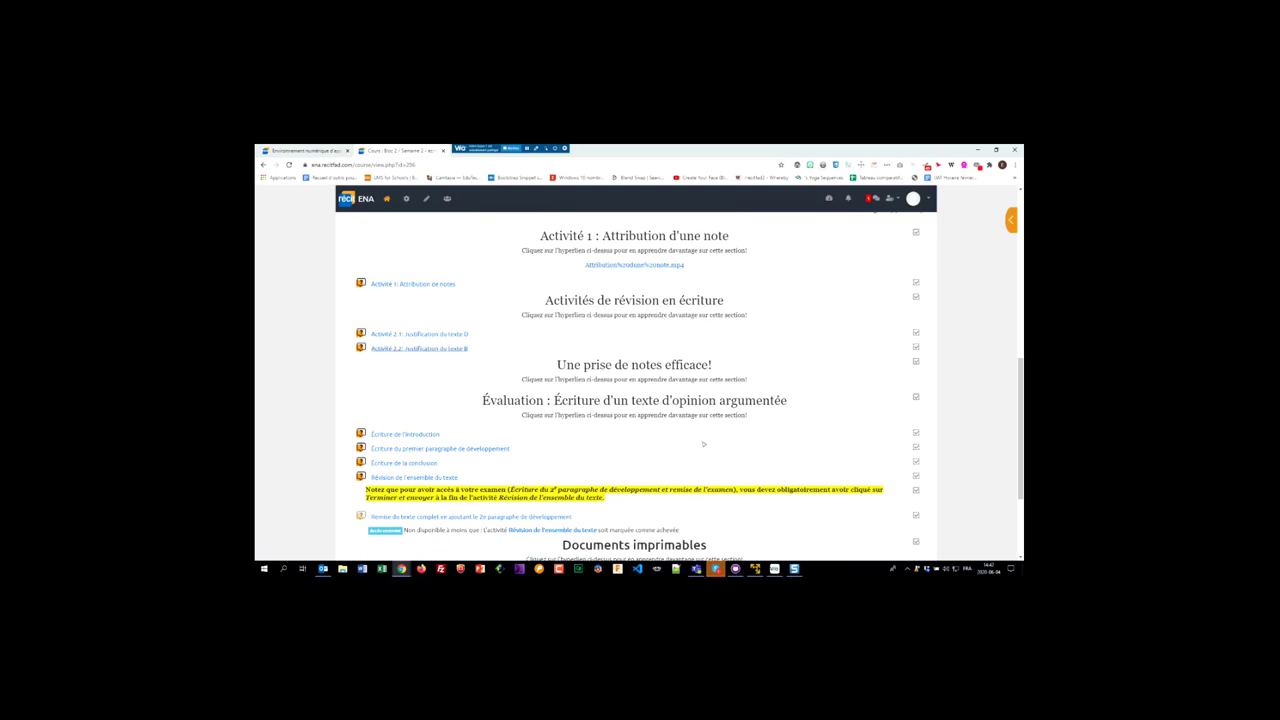
# - Open Activité 2.2: Justification du texte B, start its test and look through the text and question navigation
pyautogui.click(450, 352)
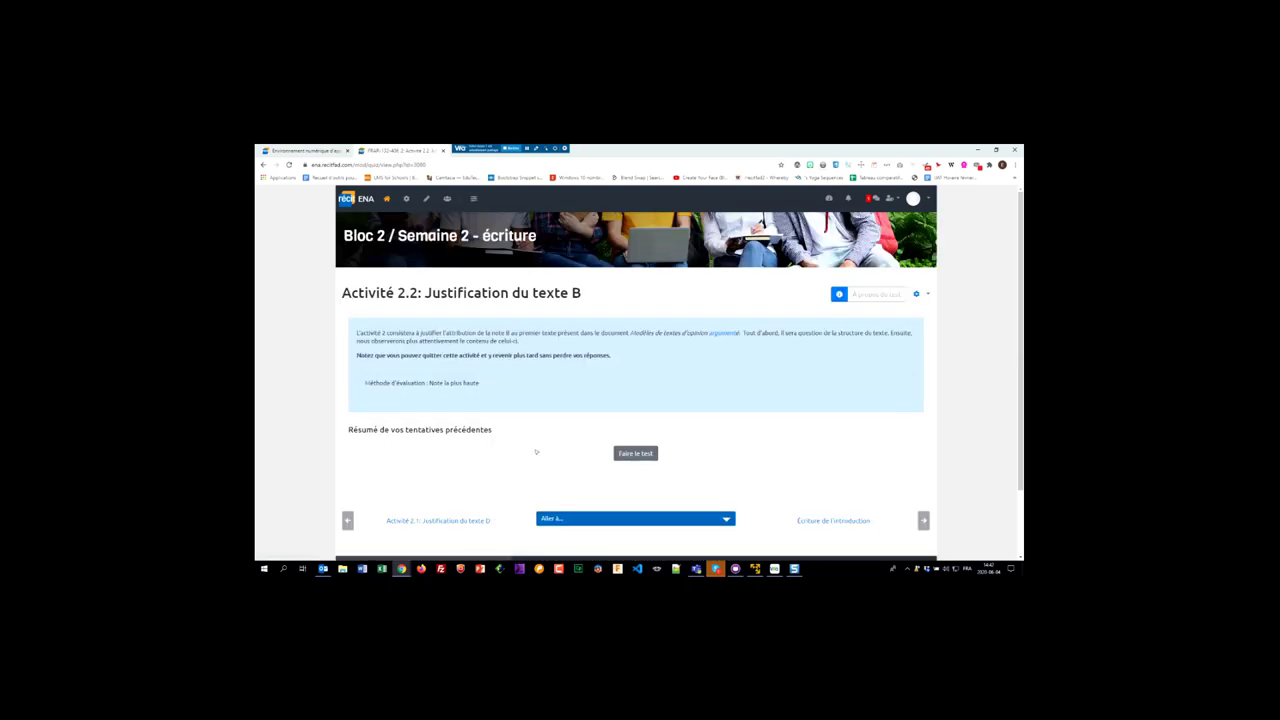
pyautogui.click(636, 453)
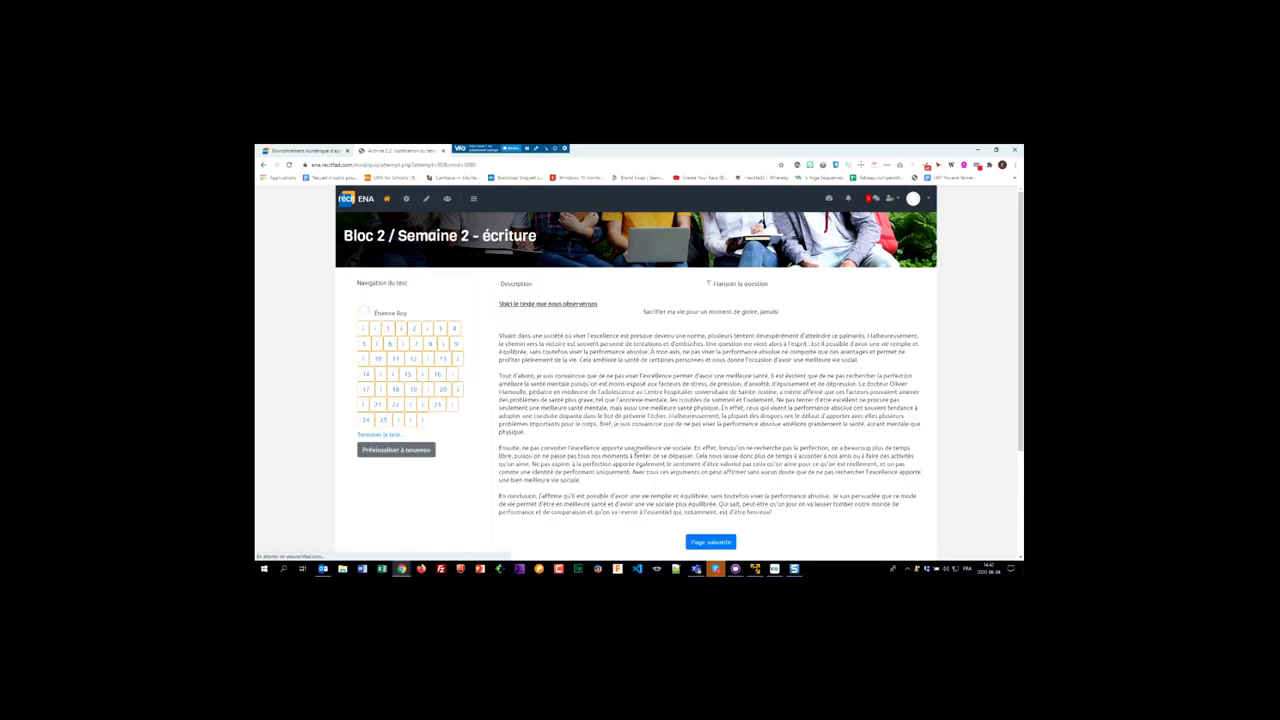
pyautogui.scroll(-3, 600, 423)
pyautogui.scroll(-1, 598, 423)
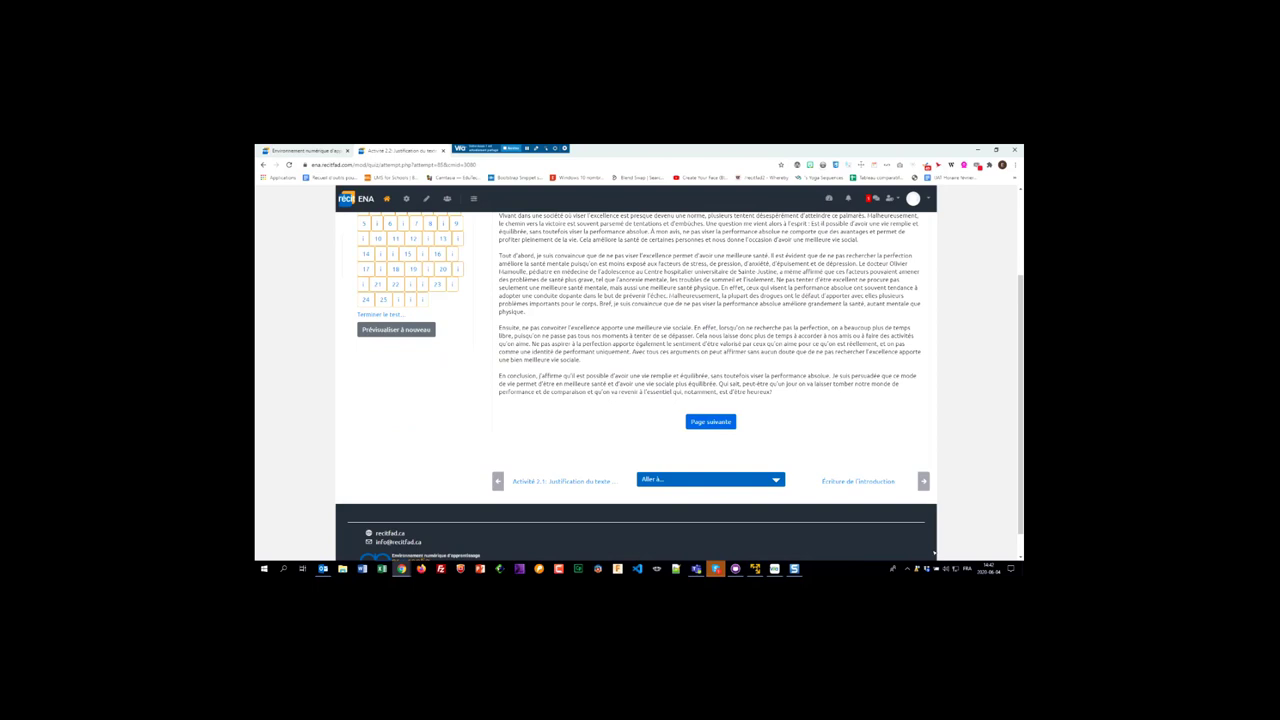
pyautogui.click(414, 299)
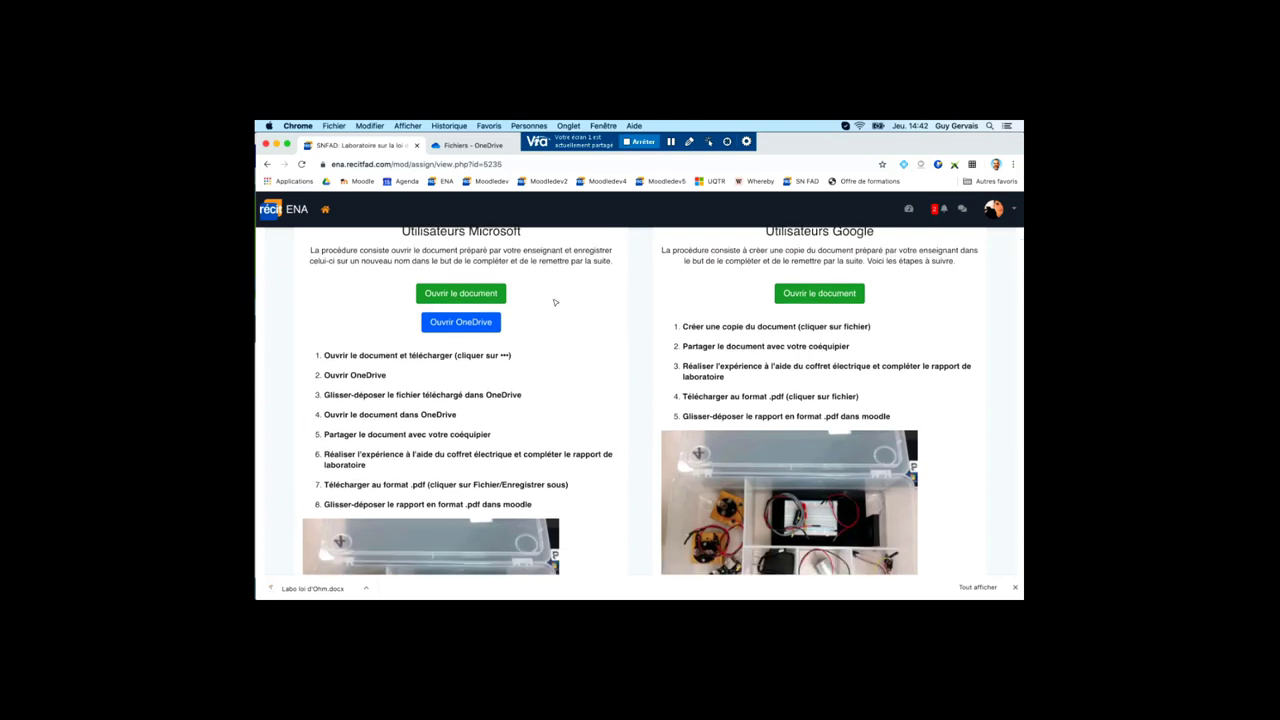
# - Open the Microsoft users' lab document from the assignment instructions and download it to the Bureau folder as Labo loi d'Ohm (1)
pyautogui.click(463, 296)
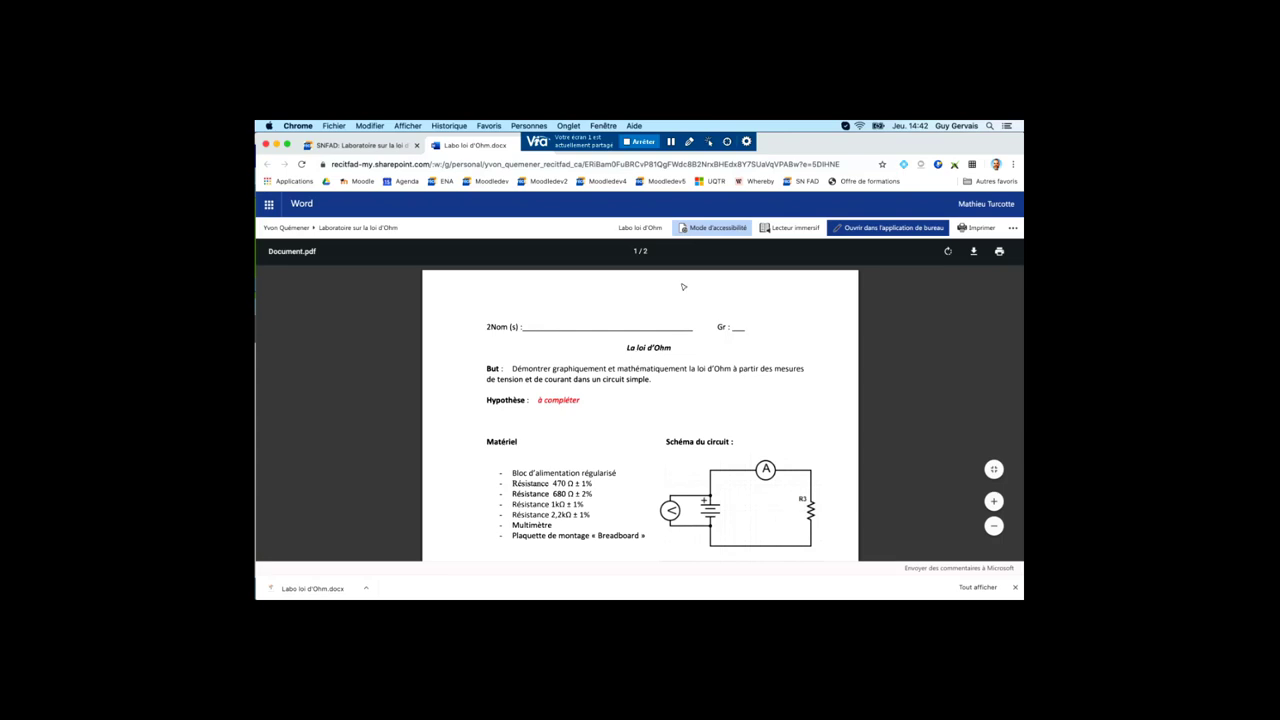
pyautogui.click(1012, 228)
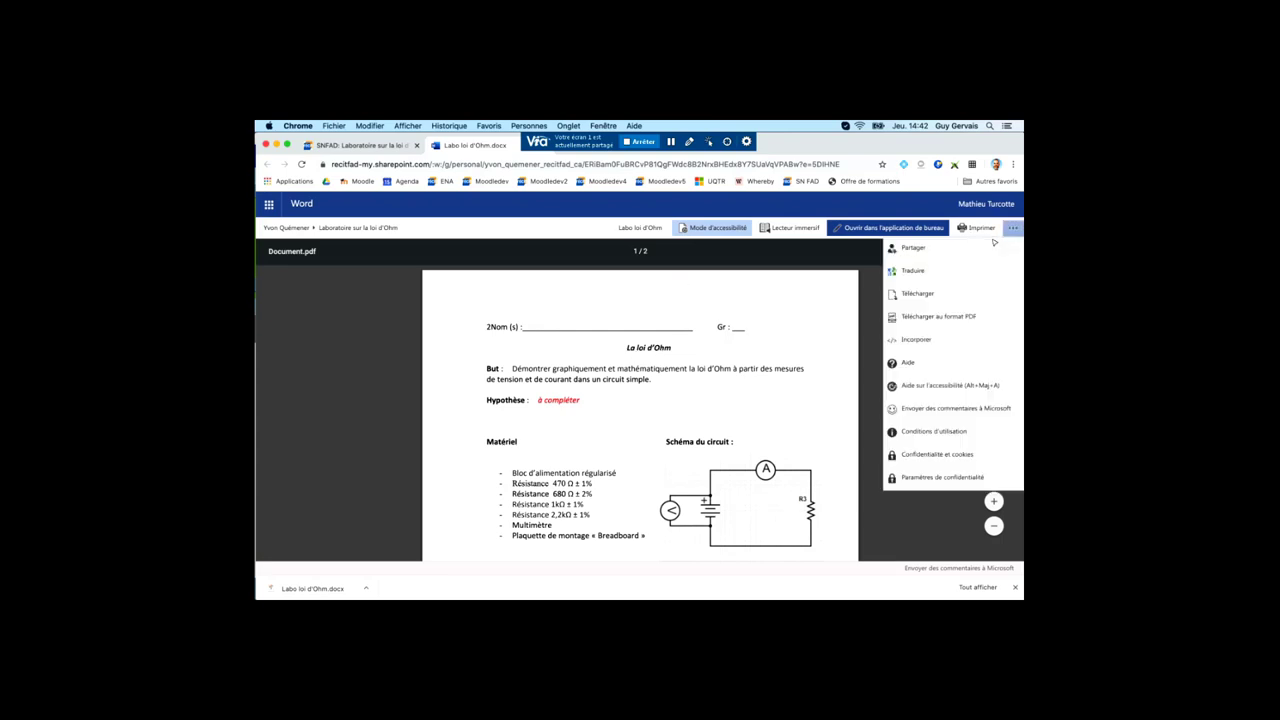
pyautogui.click(934, 297)
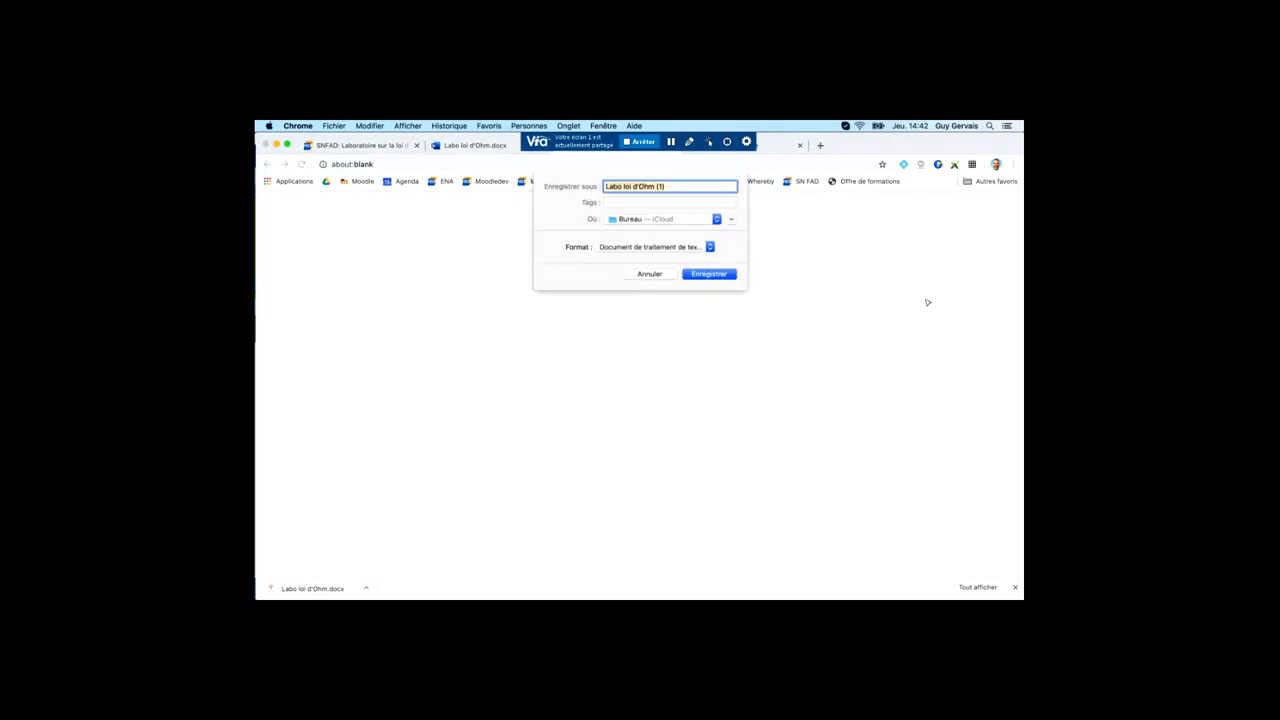
pyautogui.click(700, 273)
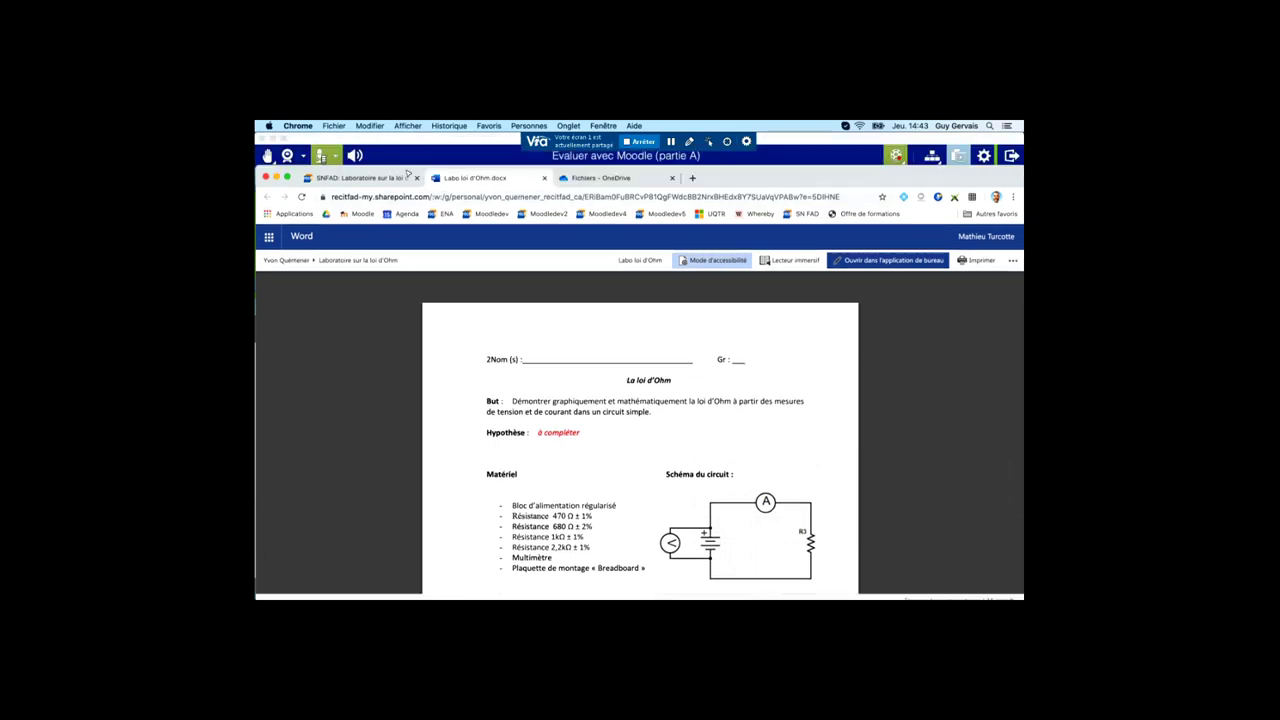
# - Open OneDrive from the assignment page, sign in with the account e-mail, and upload the downloaded Labo loi d'Ohm (1).docx to Fichiers
pyautogui.click(590, 178)
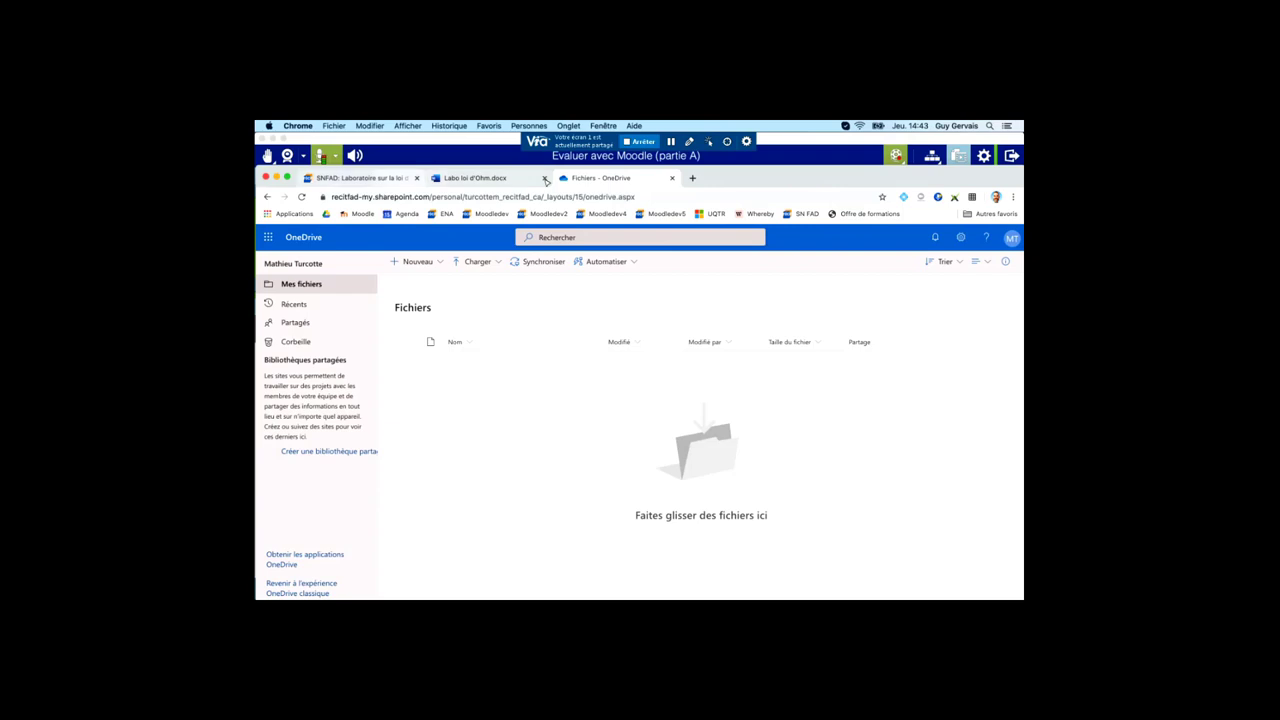
pyautogui.click(377, 179)
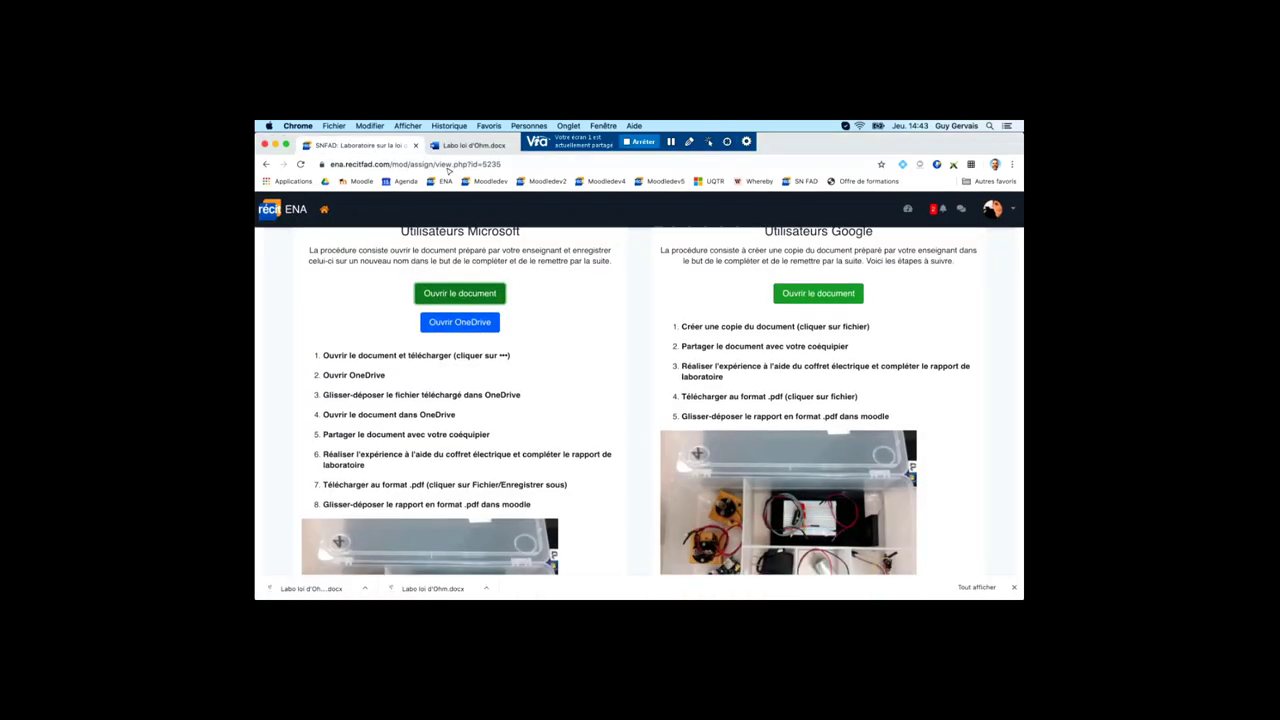
pyautogui.click(459, 322)
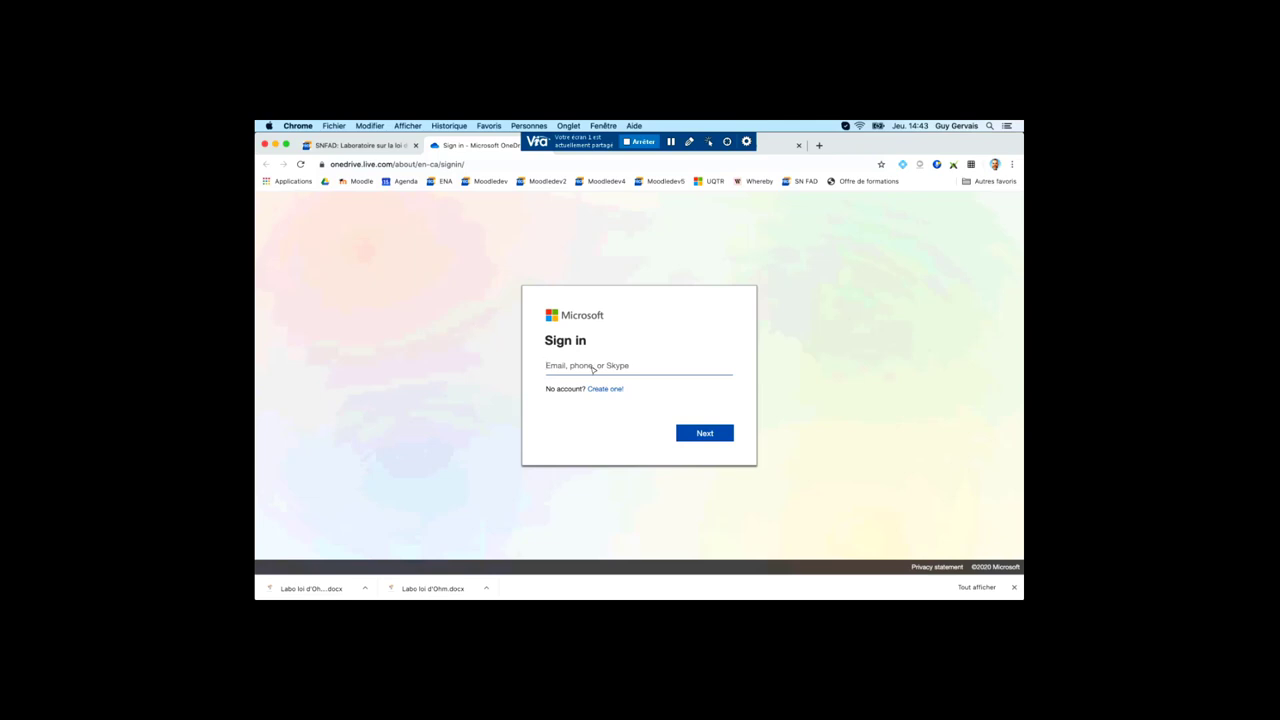
pyautogui.press('super+v')
pyautogui.click(713, 433)
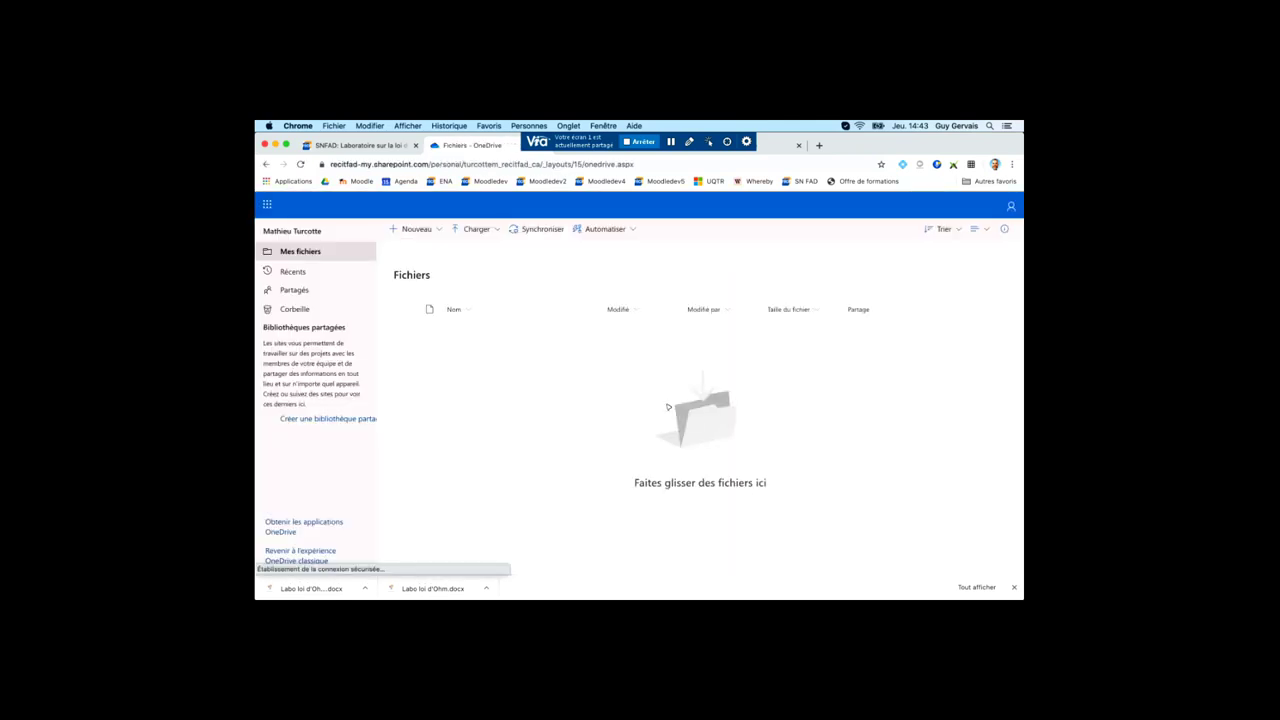
pyautogui.moveTo(312, 588); pyautogui.dragTo(489, 393)
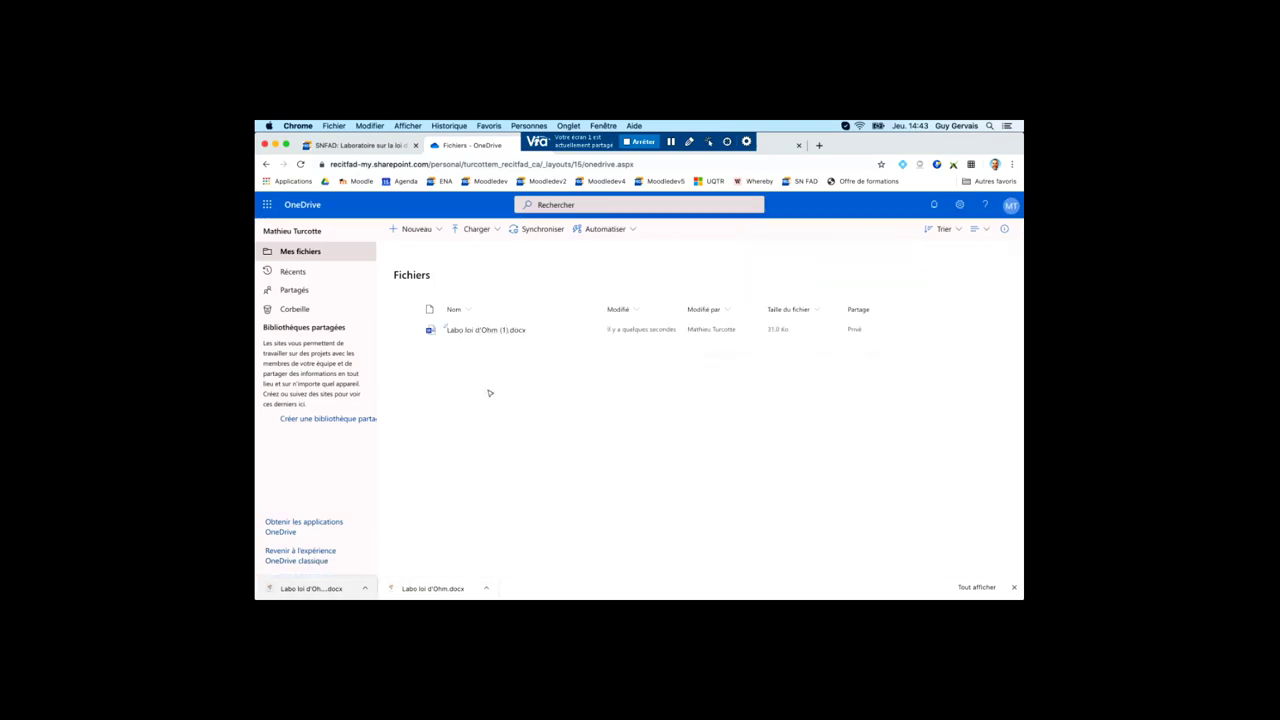
# - Open Labo loi d'Ohm (1).docx from OneDrive in Word and enter the sample text fsdfsfsdfsdfsd on the Nom(s) line
pyautogui.click(484, 331)
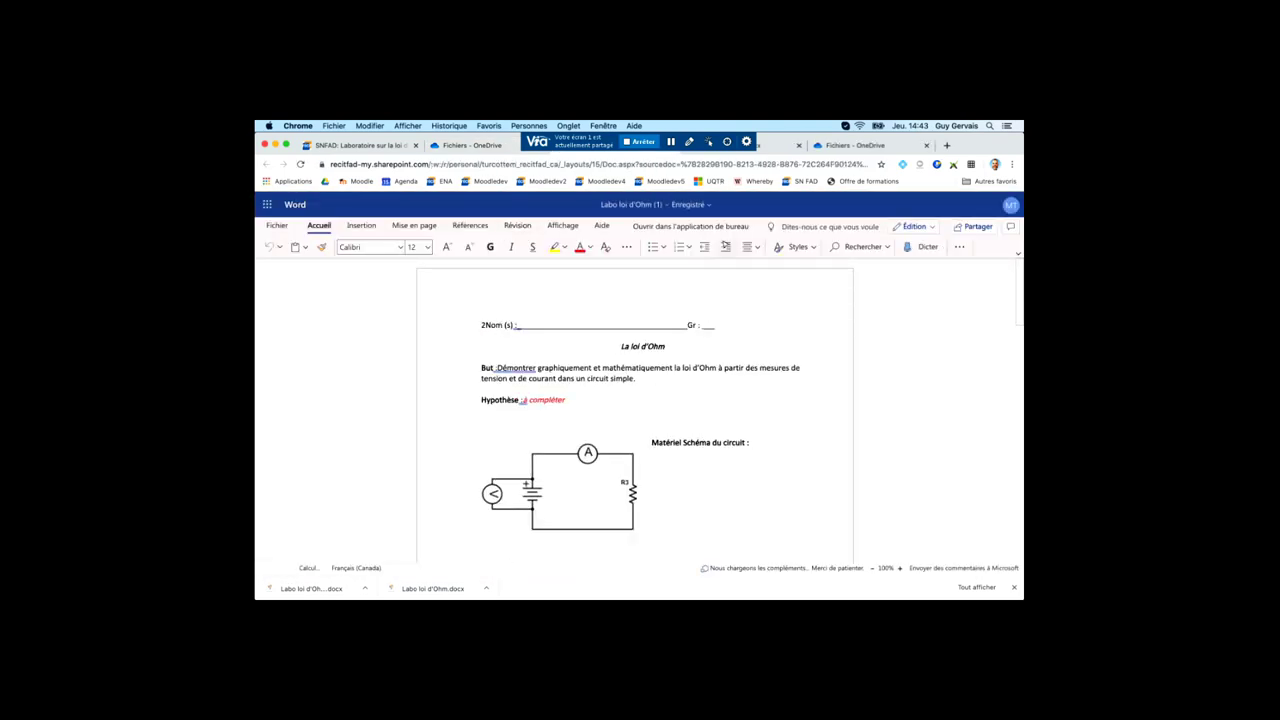
pyautogui.click(577, 323)
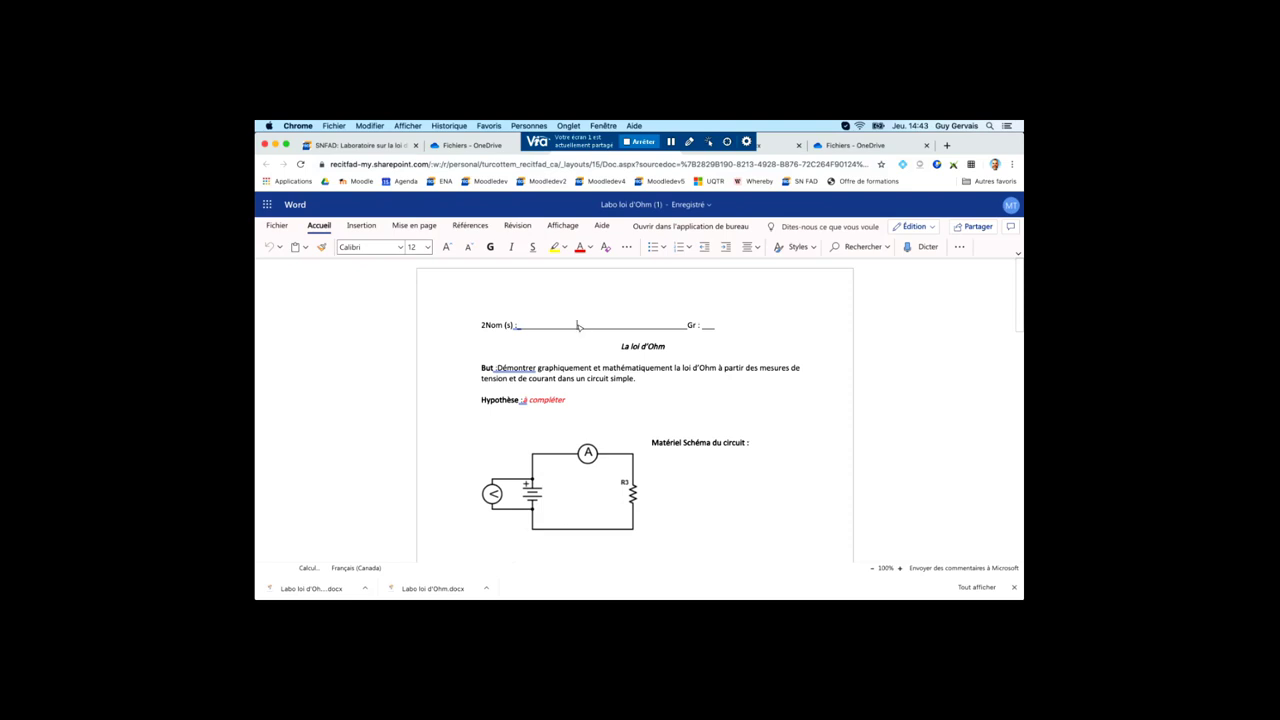
pyautogui.write('fdfsfsdfsdf')
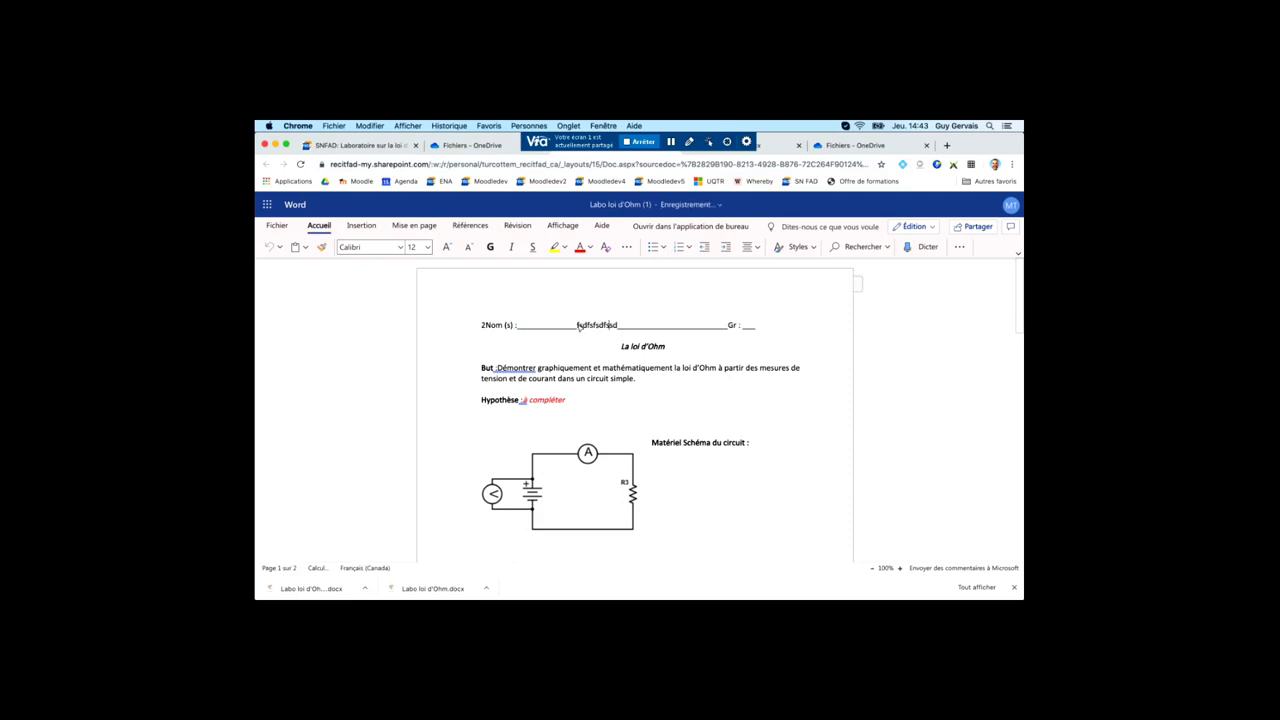
pyautogui.write('sd')
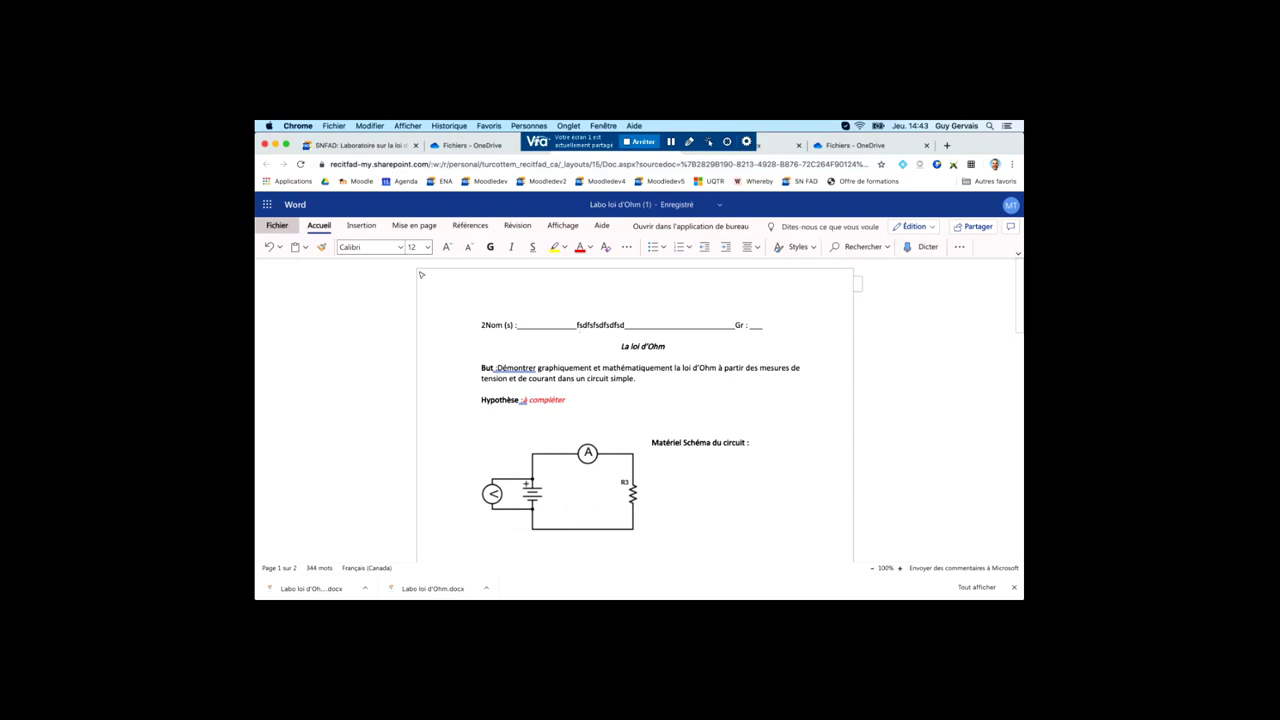
# - Download the completed lab document to the computer in PDF format and save the file
pyautogui.click(279, 226)
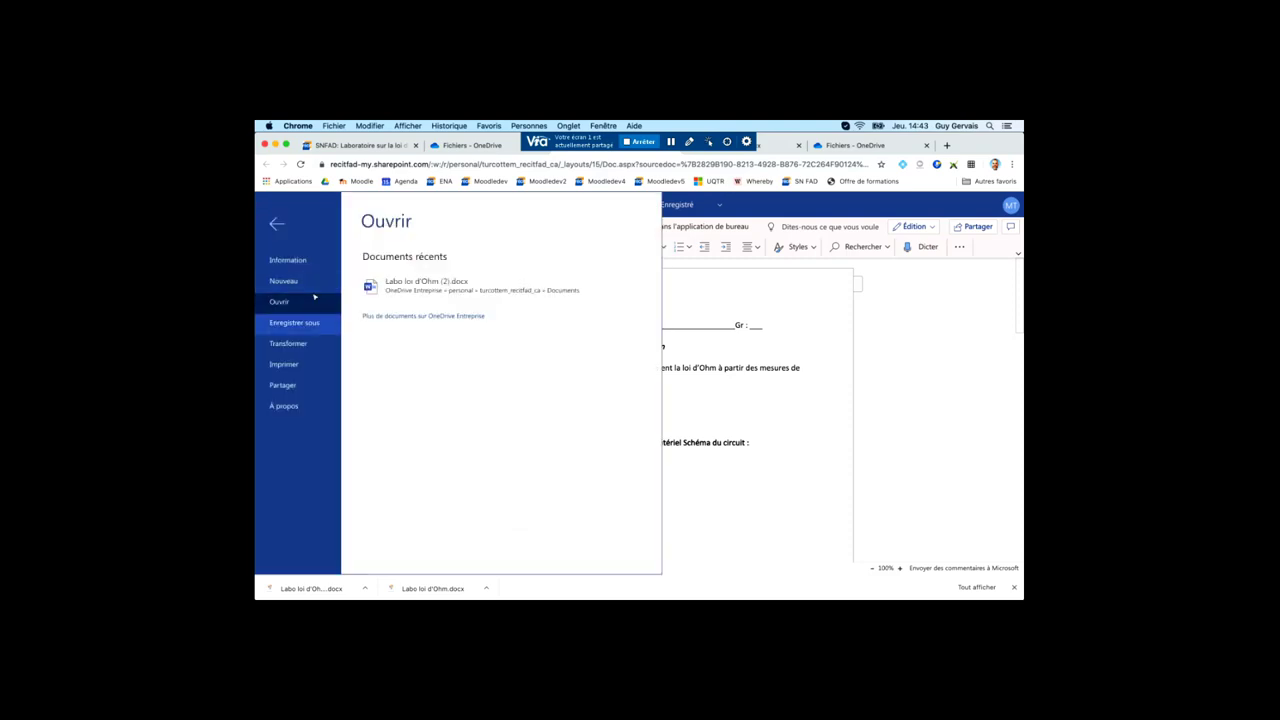
pyautogui.click(309, 324)
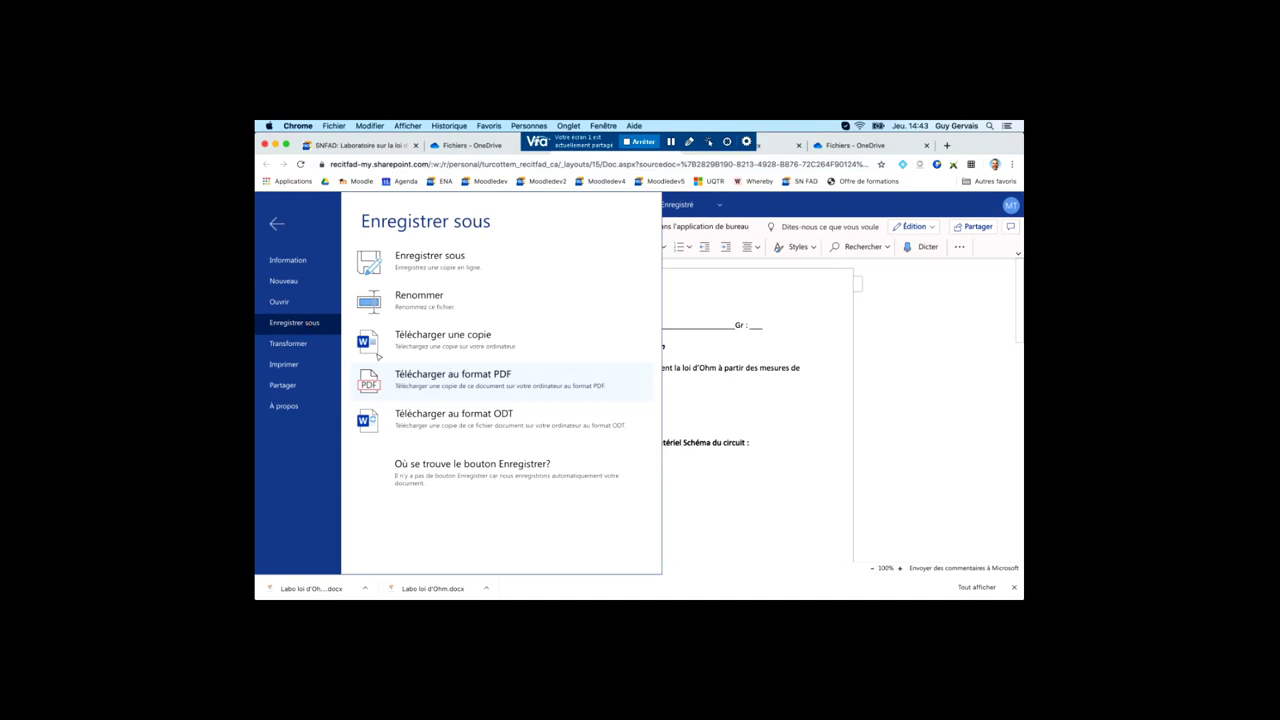
pyautogui.click(471, 387)
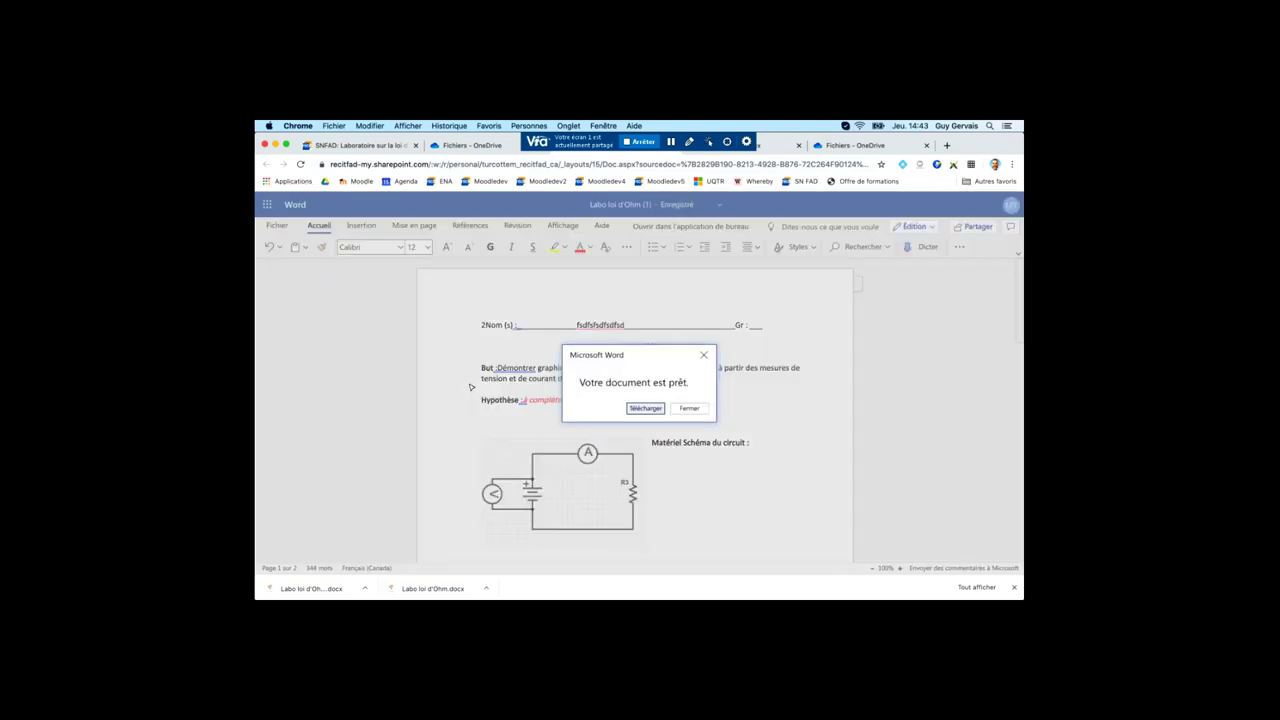
pyautogui.click(645, 409)
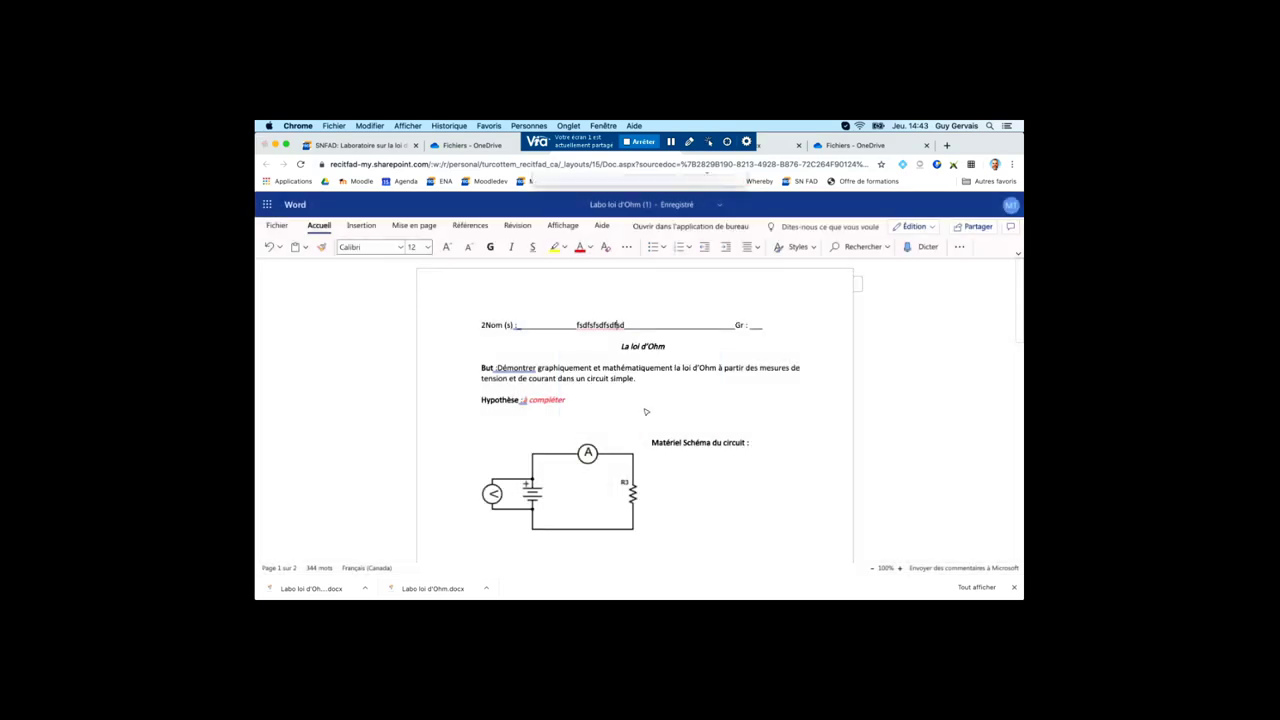
pyautogui.click(715, 275)
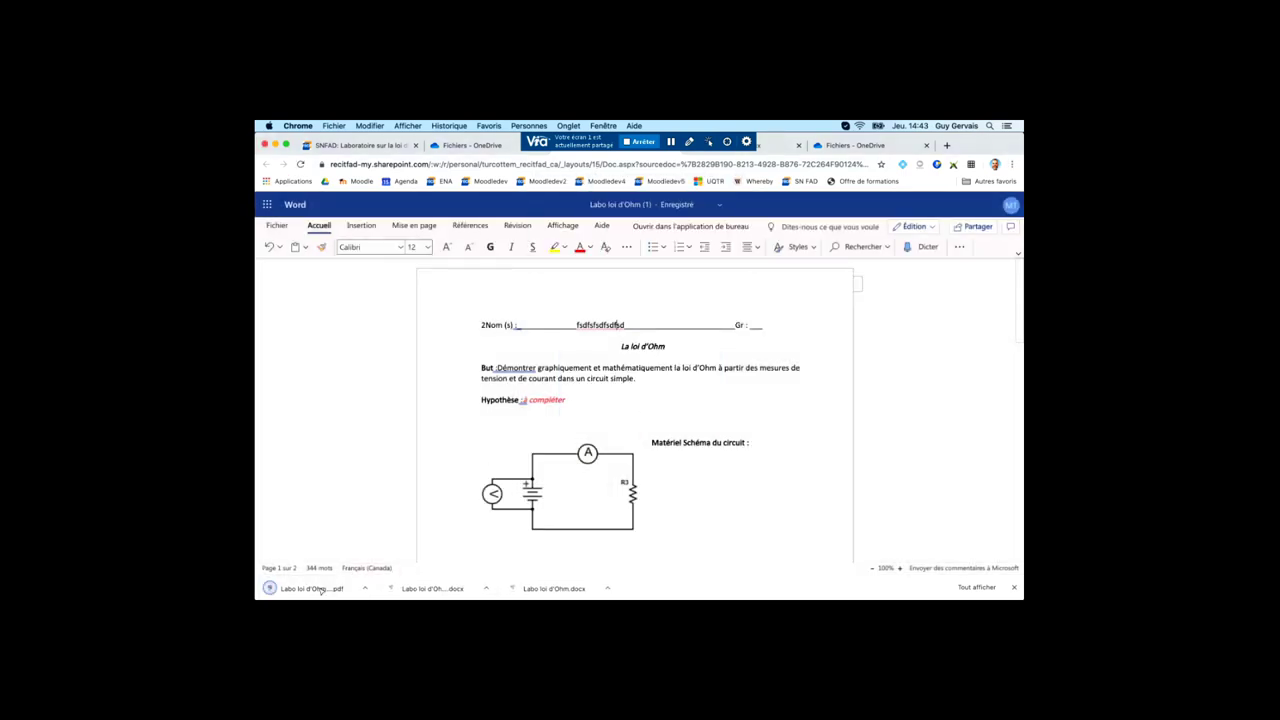
# - Return to the Moodle assignment page to review the Microsoft users' submission procedure, and end the screen sharing
pyautogui.press('super+bracketleft')
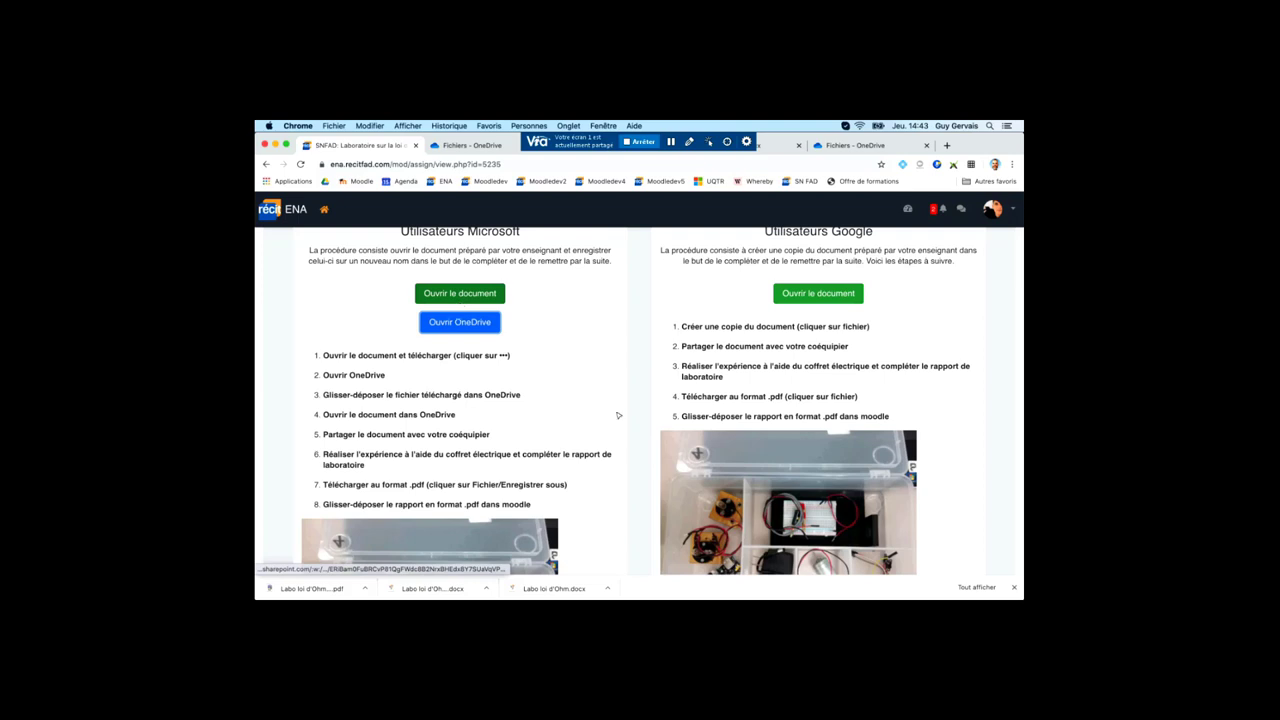
pyautogui.scroll(1, 473, 322)
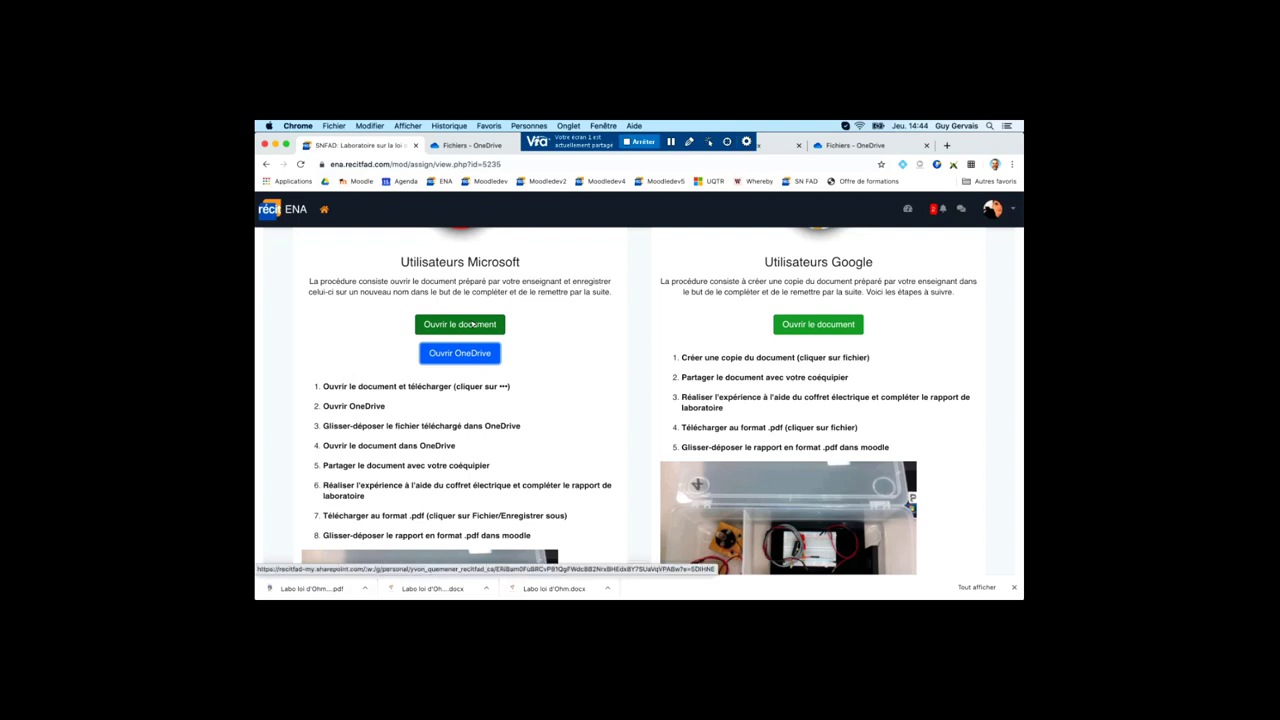
pyautogui.click(473, 324)
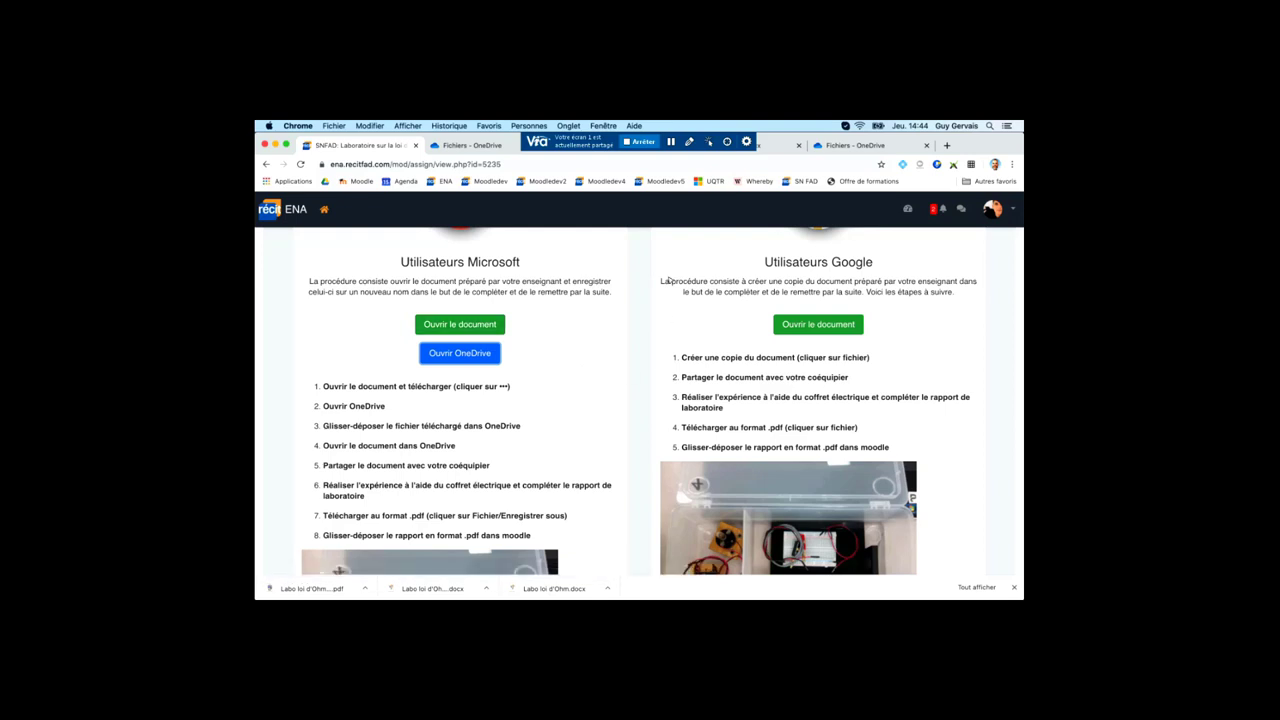
pyautogui.click(645, 143)
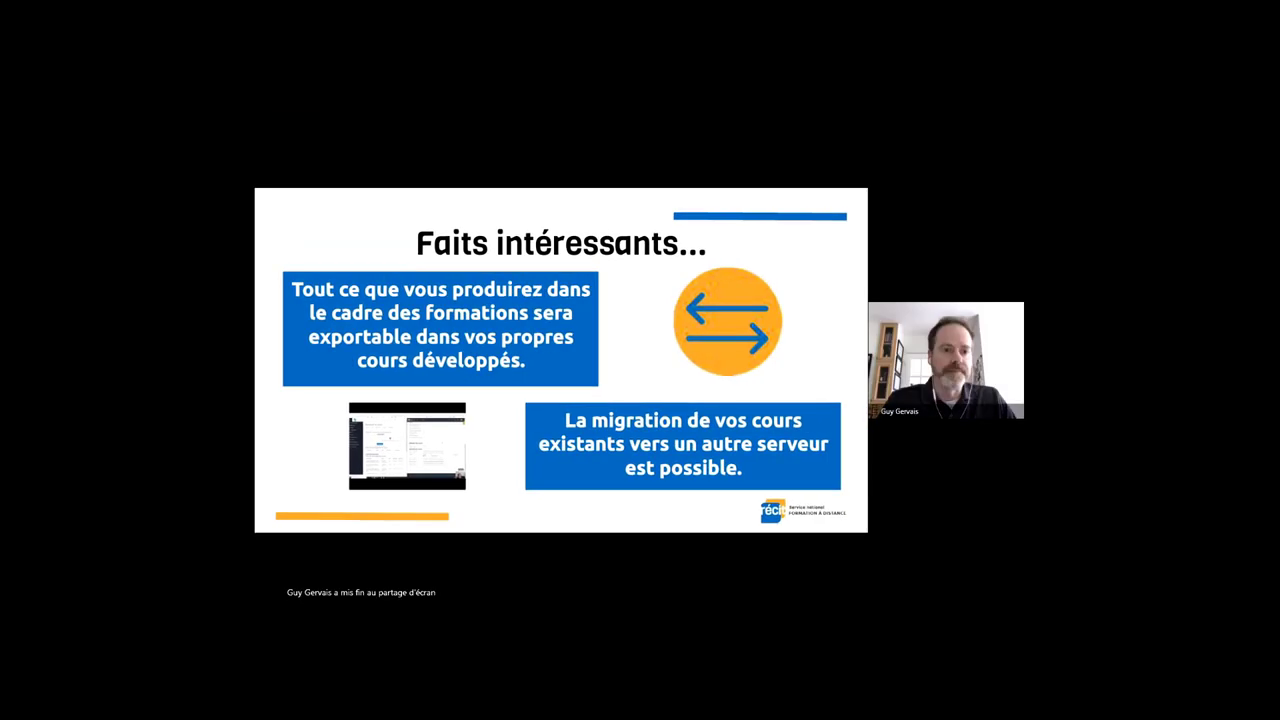